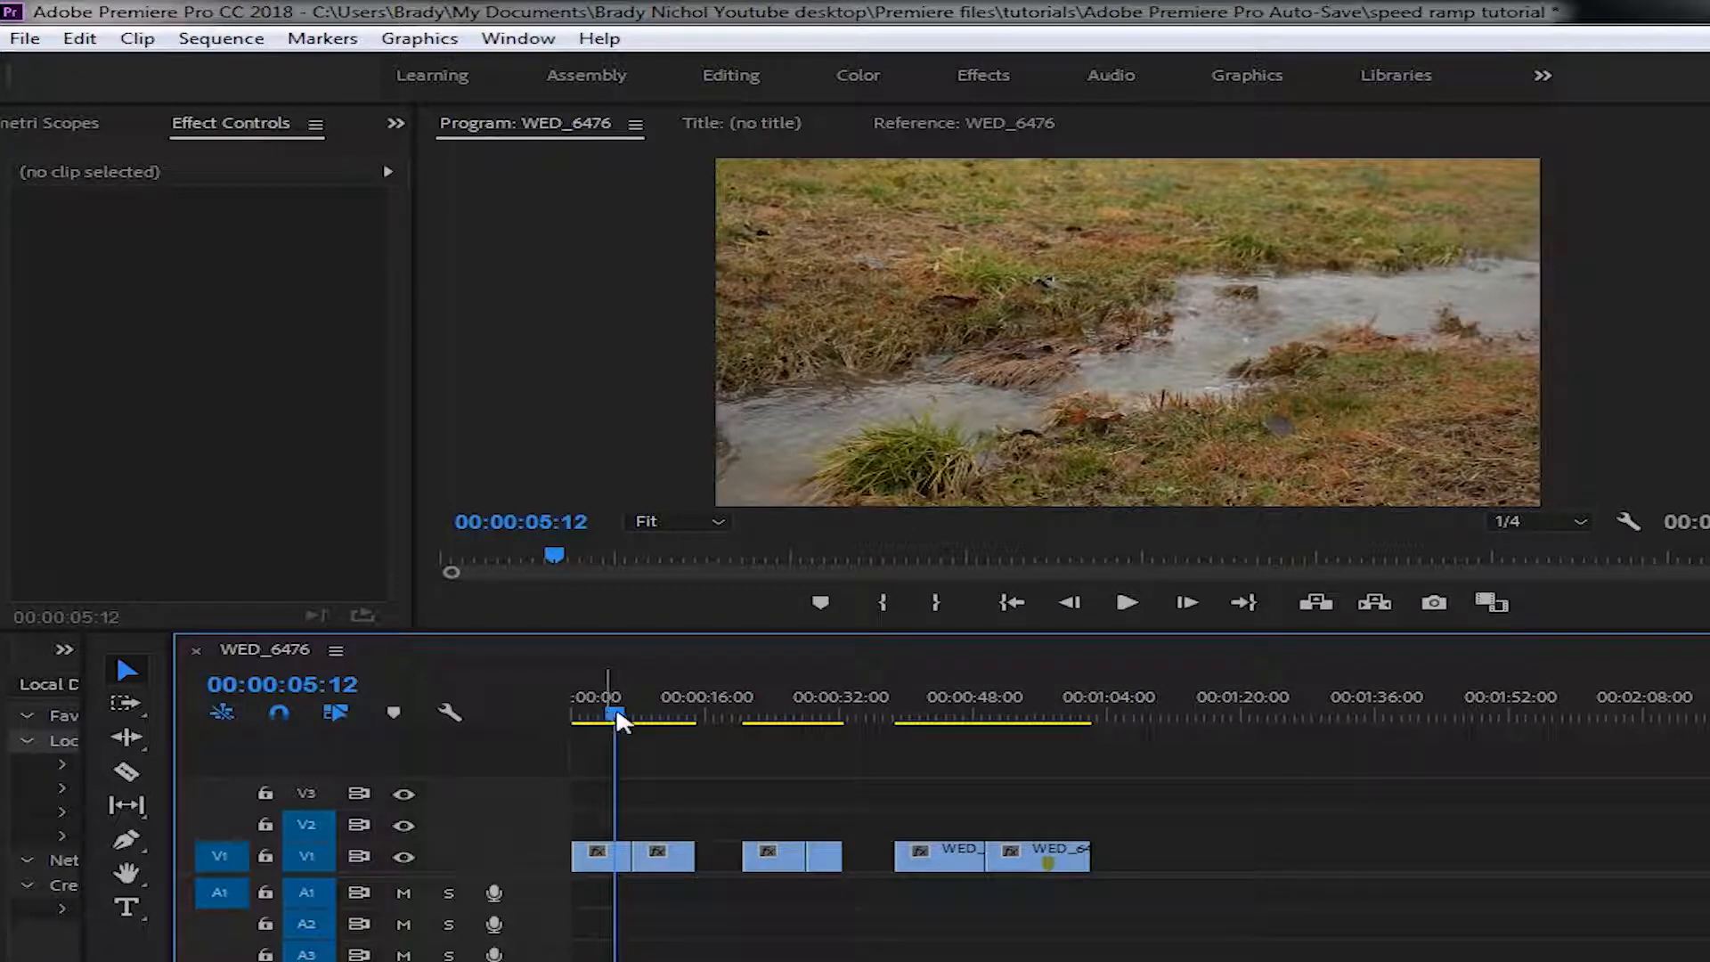
- Play back the first two clips from the start of the sequence to review their normal speed
left_click_drag(619, 723, 577, 726)
key("space")
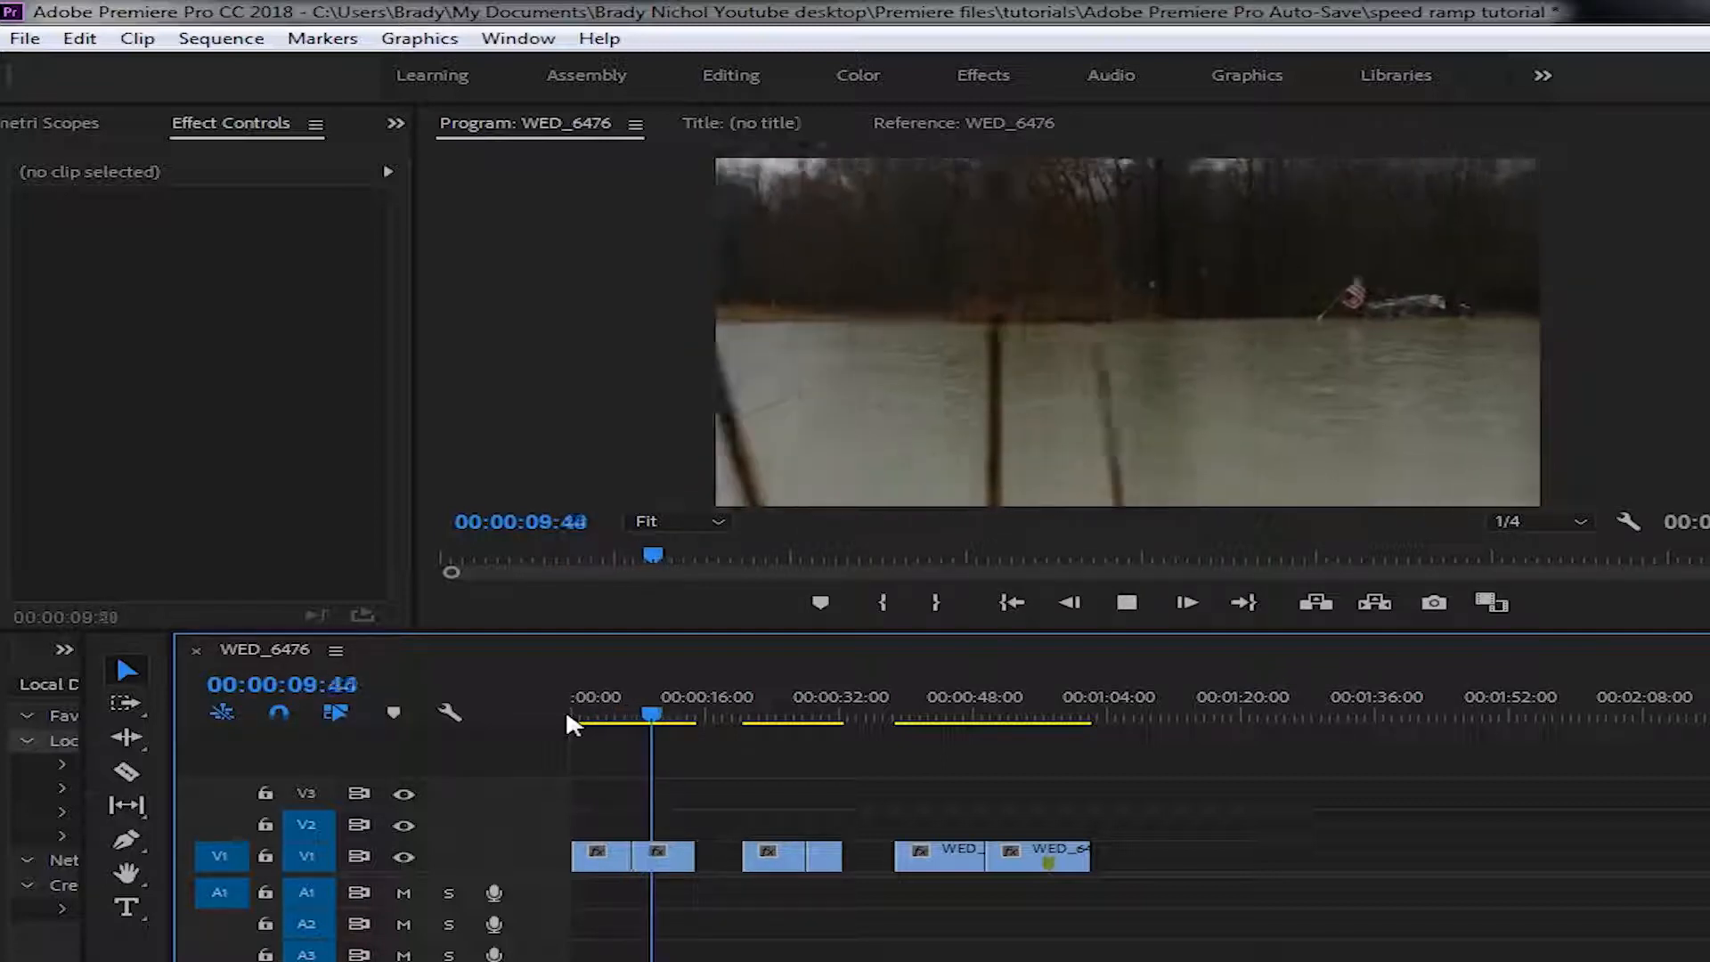
key("space")
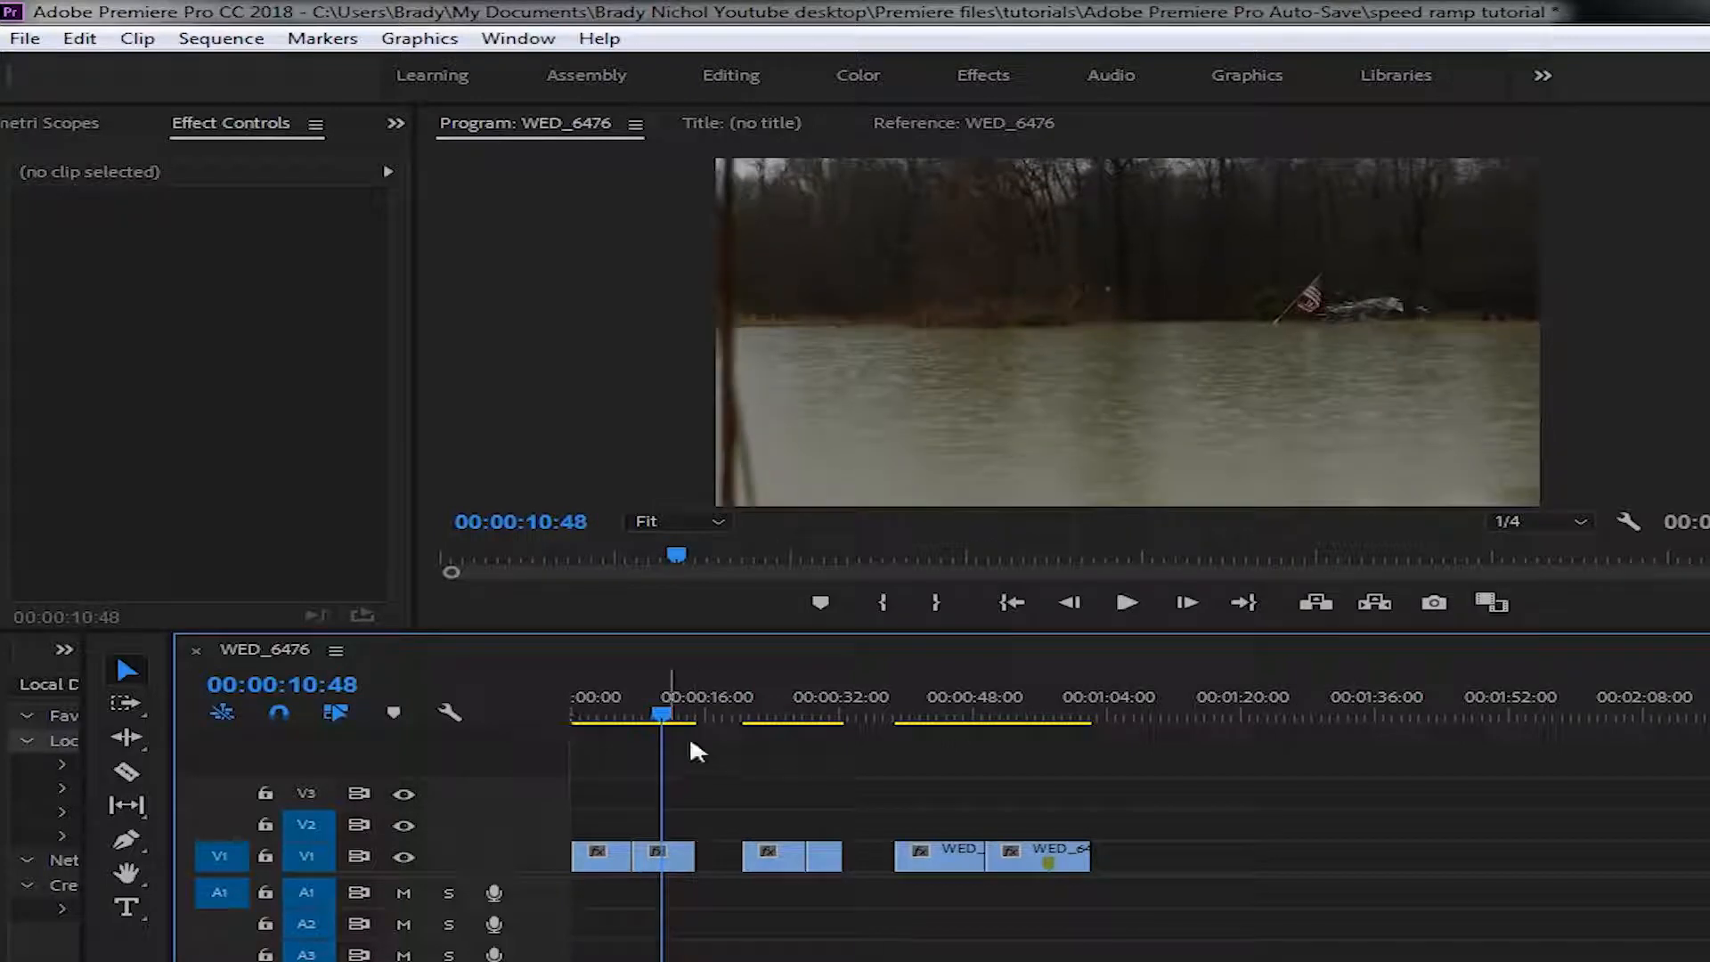
left_click_drag(668, 726, 609, 725)
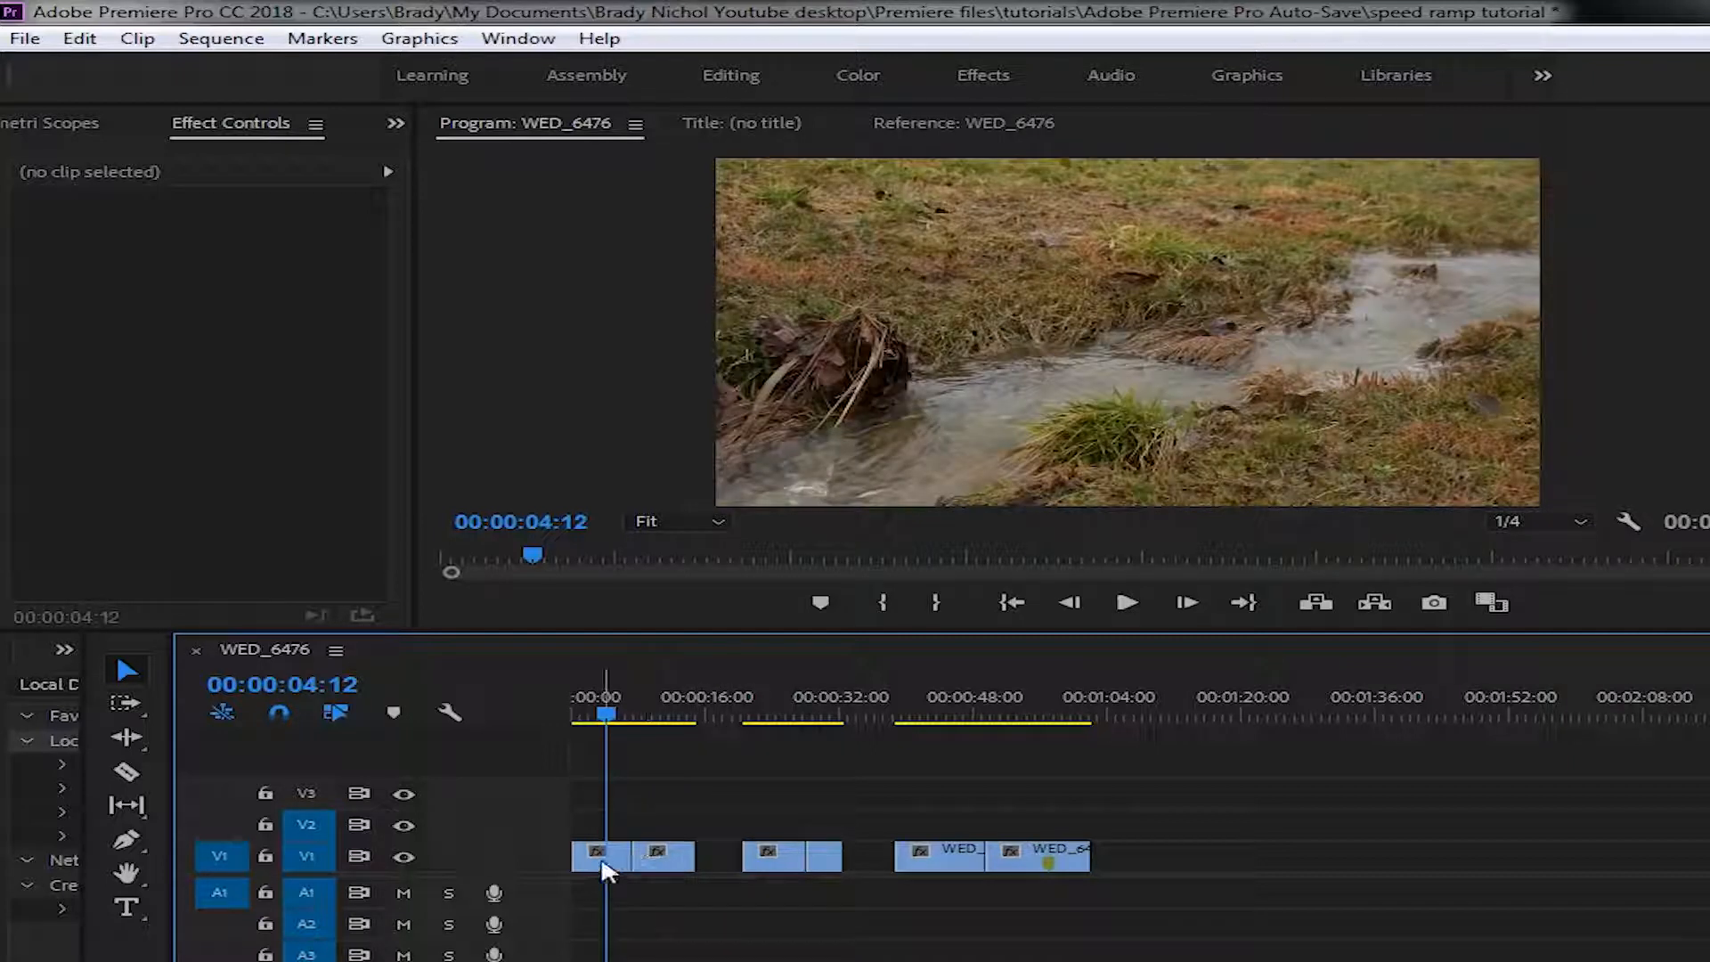
- Show the Time Remapping Speed line on each of the first two clips on V1
right_click(600, 853)
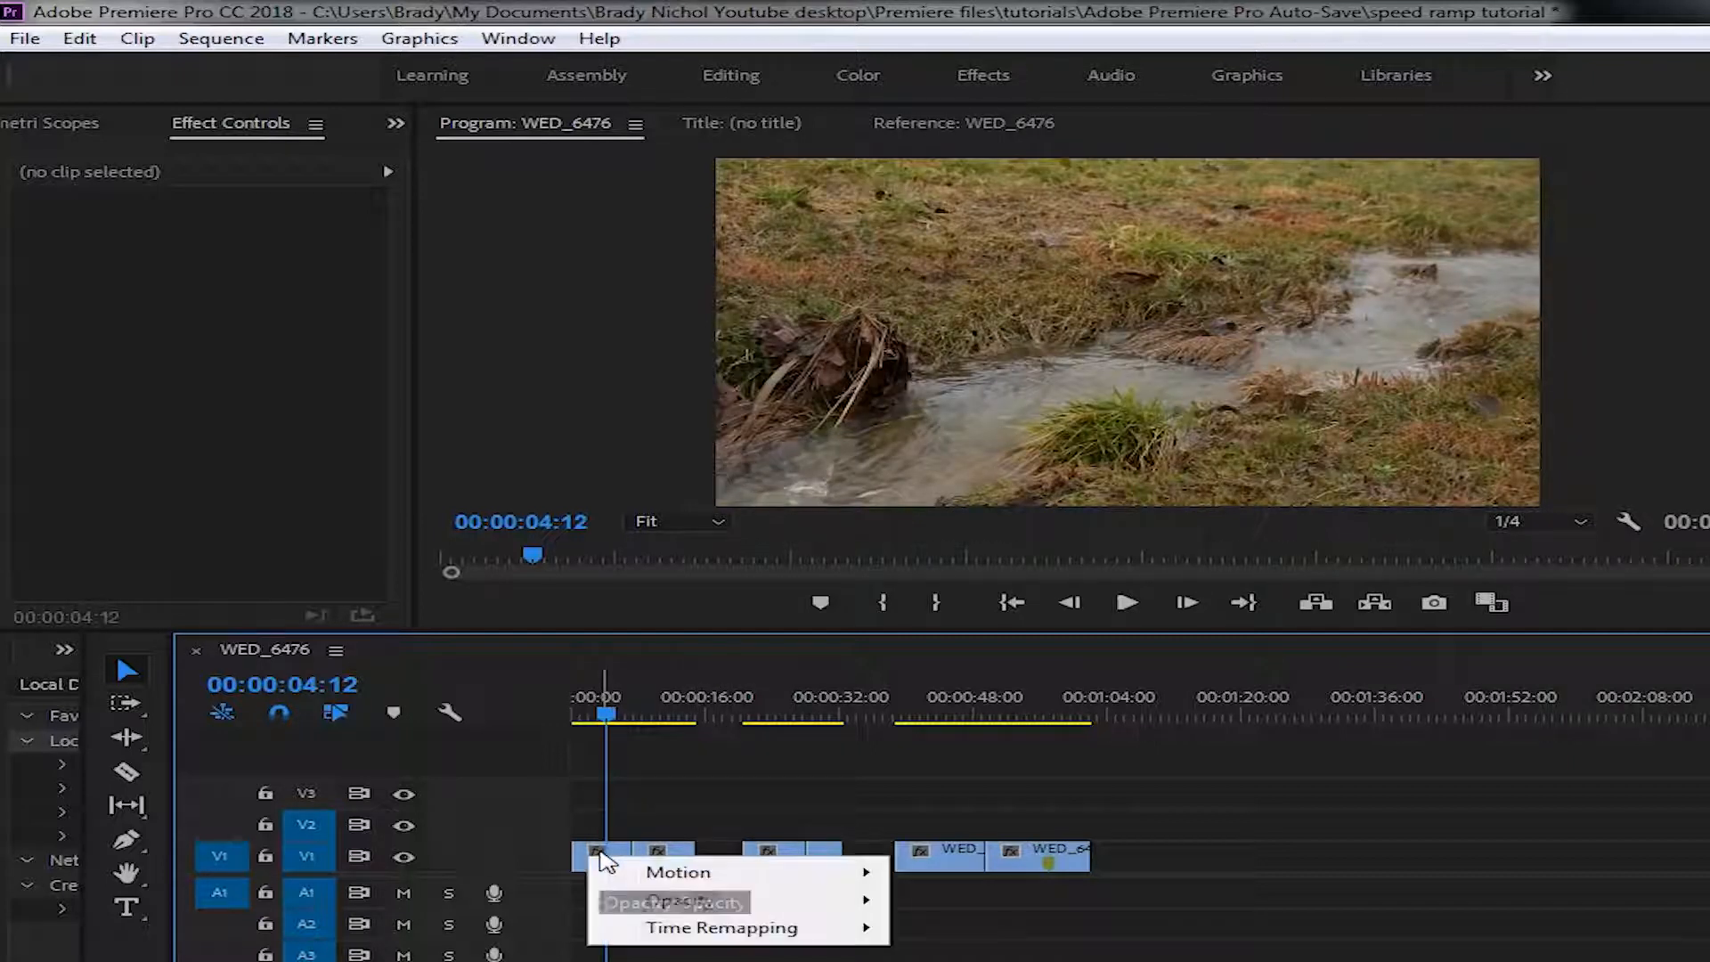
mouse_move(746, 933)
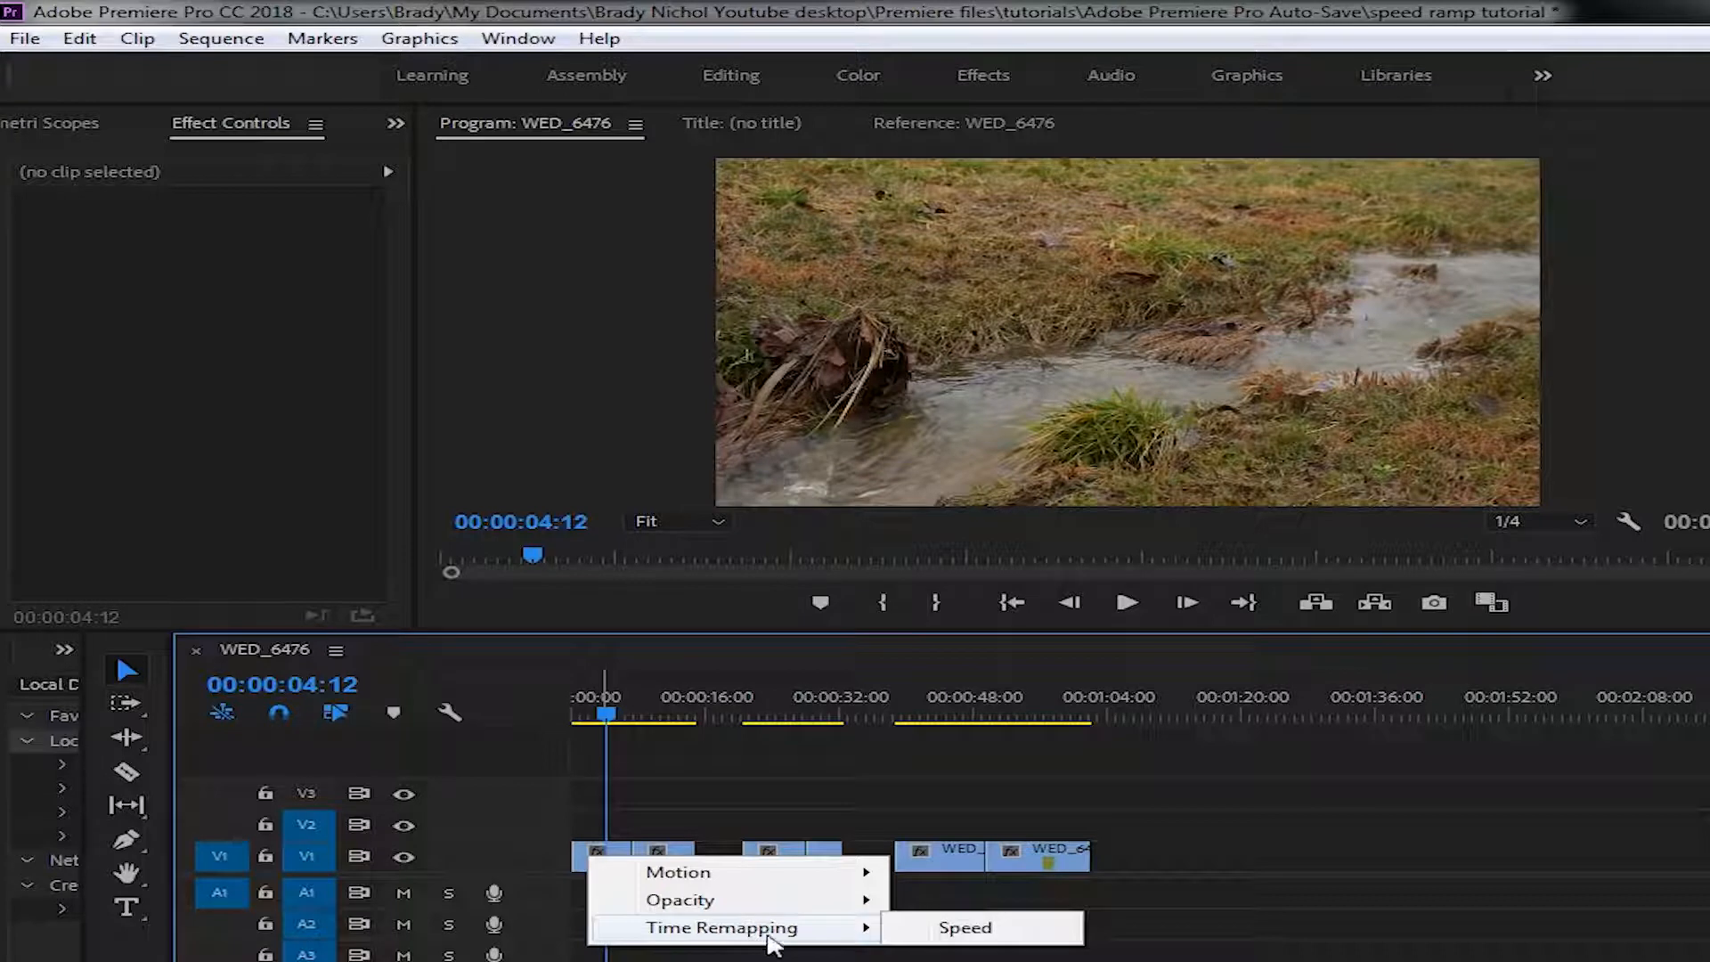
left_click(961, 928)
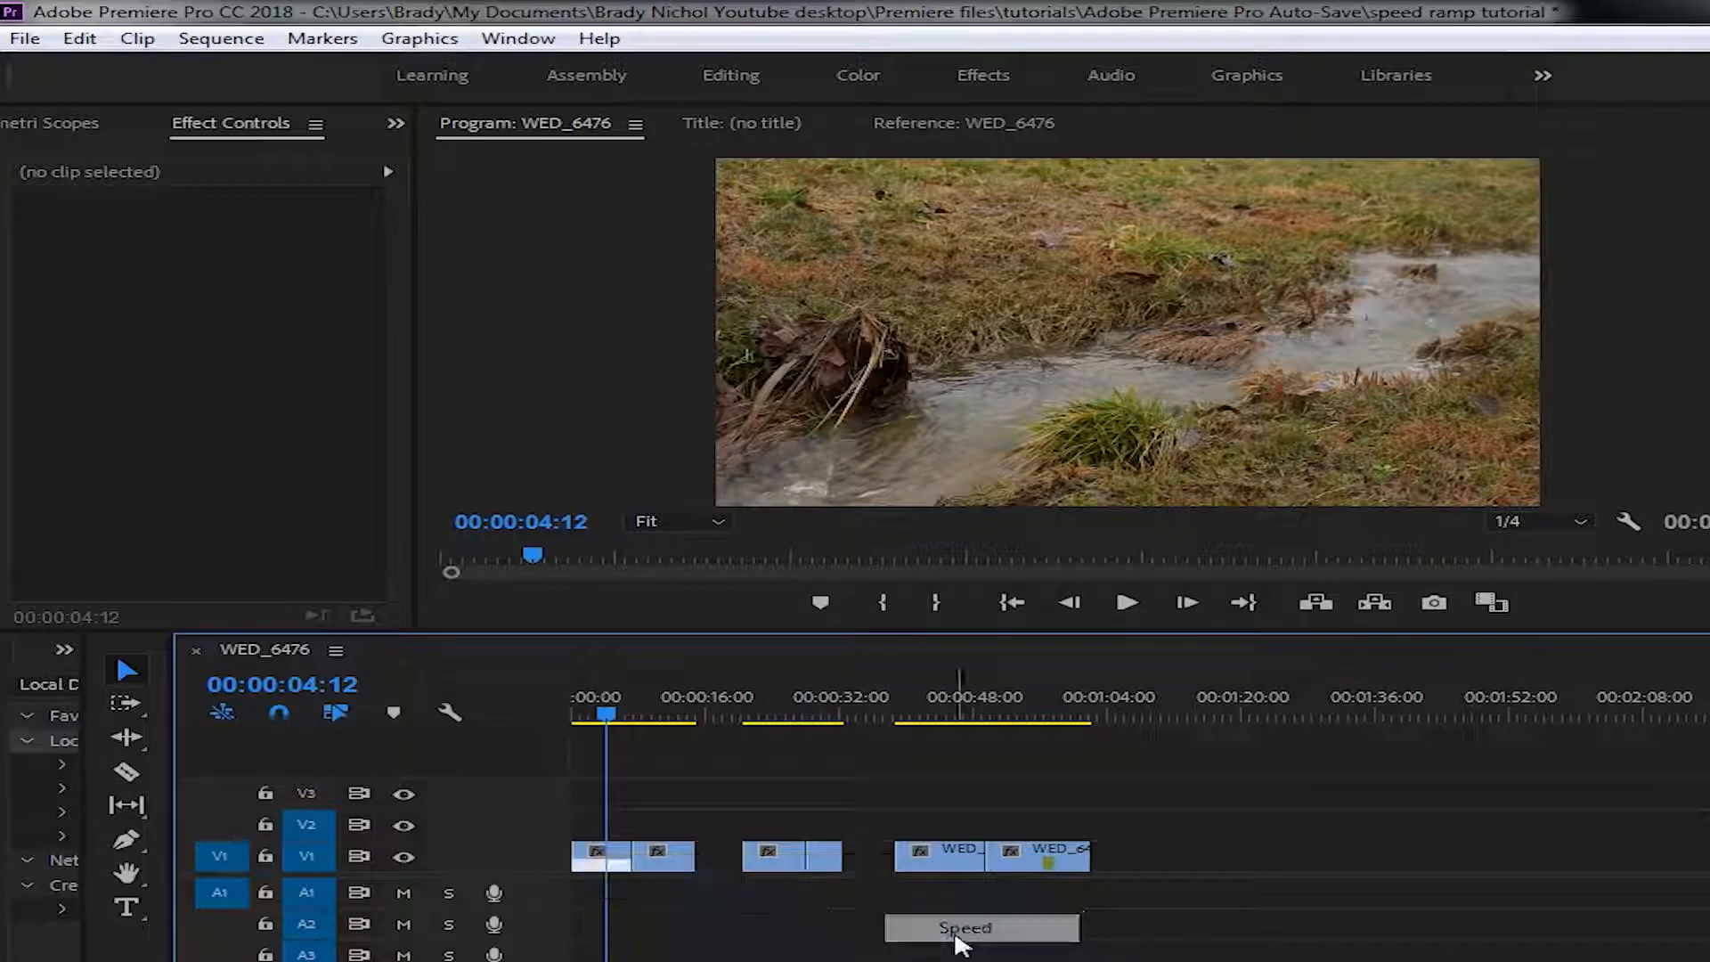
right_click(672, 856)
mouse_move(890, 927)
left_click(1020, 931)
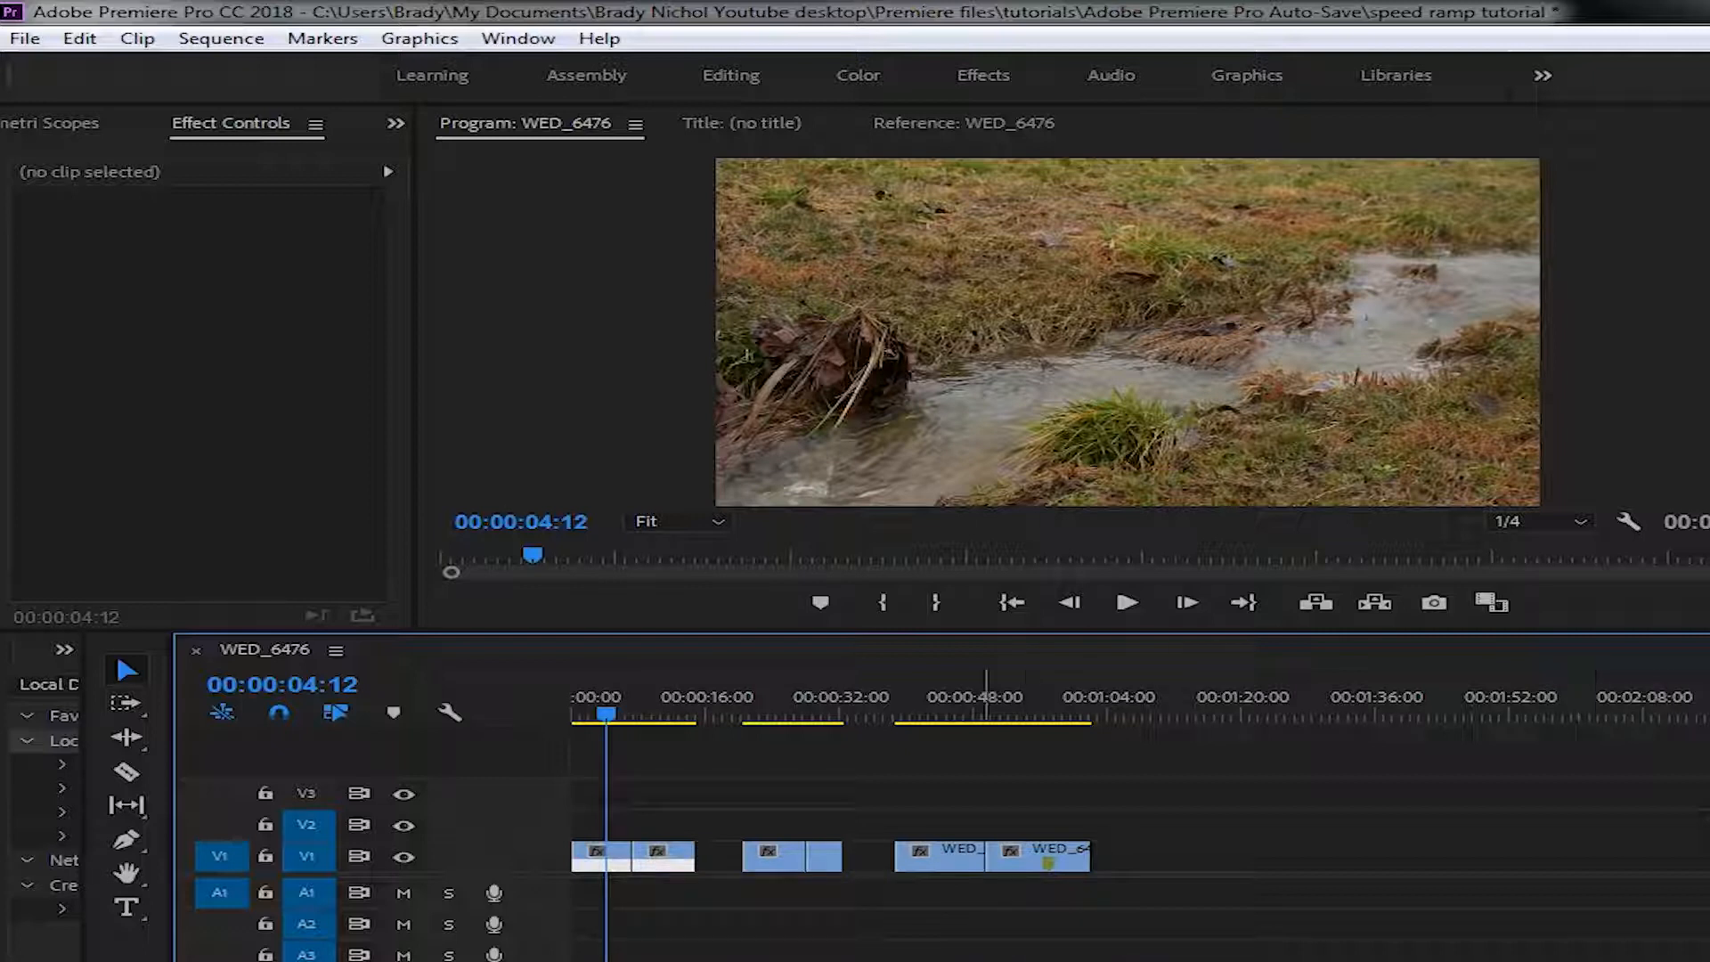
- Enlarge the first two clips in the timeline and increase the height of track V1
key("equal")
key("equal")
key("equal")
key("equal")
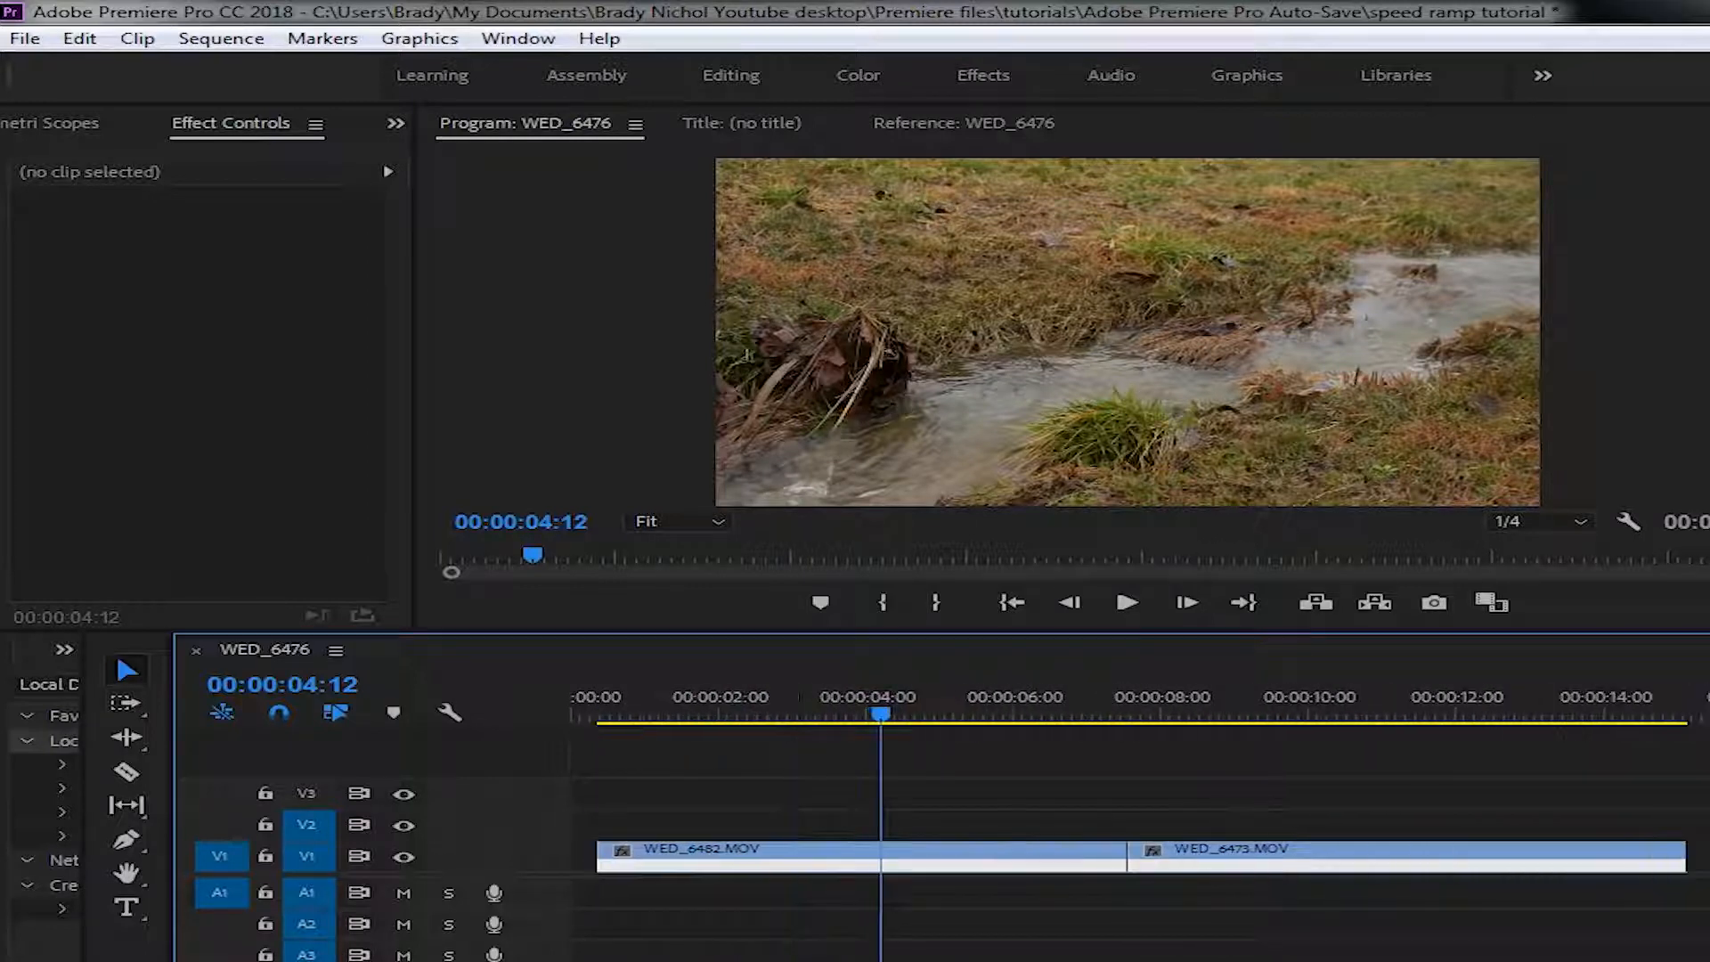
left_click_drag(383, 841, 383, 752)
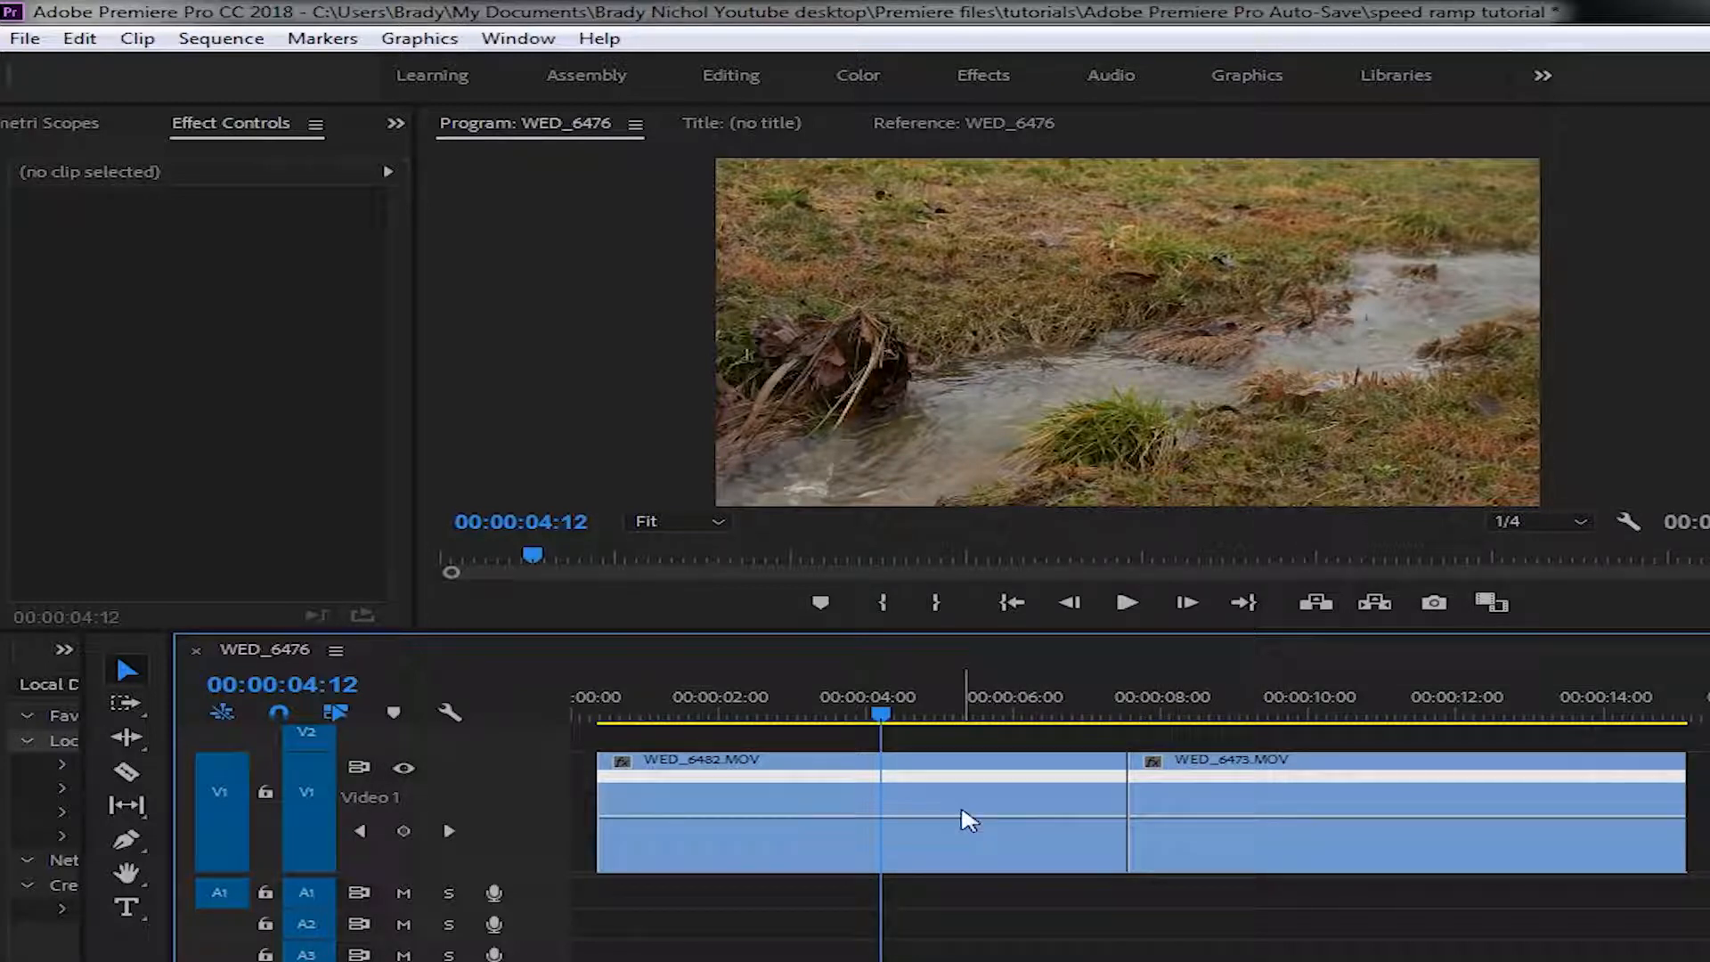
- Add a speed keyframe to WED_6482.MOV at 00:00:04:34 with the Pen tool
key("p")
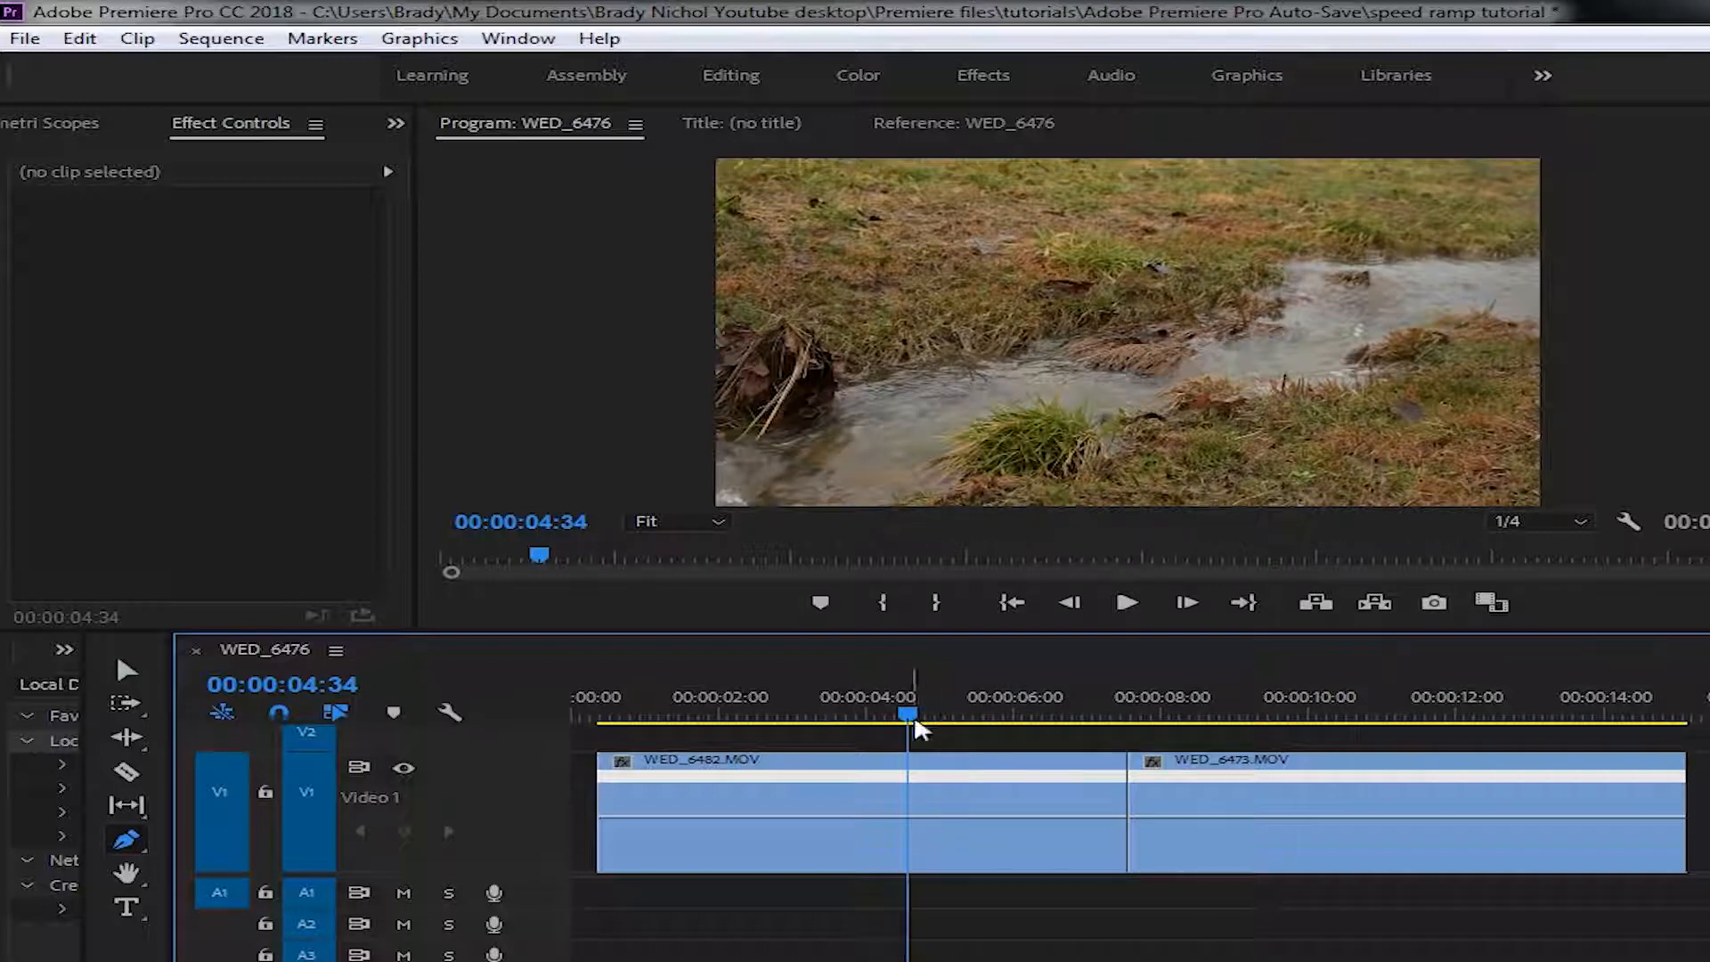
mouse_move(915, 722)
left_mouse_down()
mouse_move(947, 729)
mouse_move(908, 728)
left_mouse_up()
left_click(911, 817)
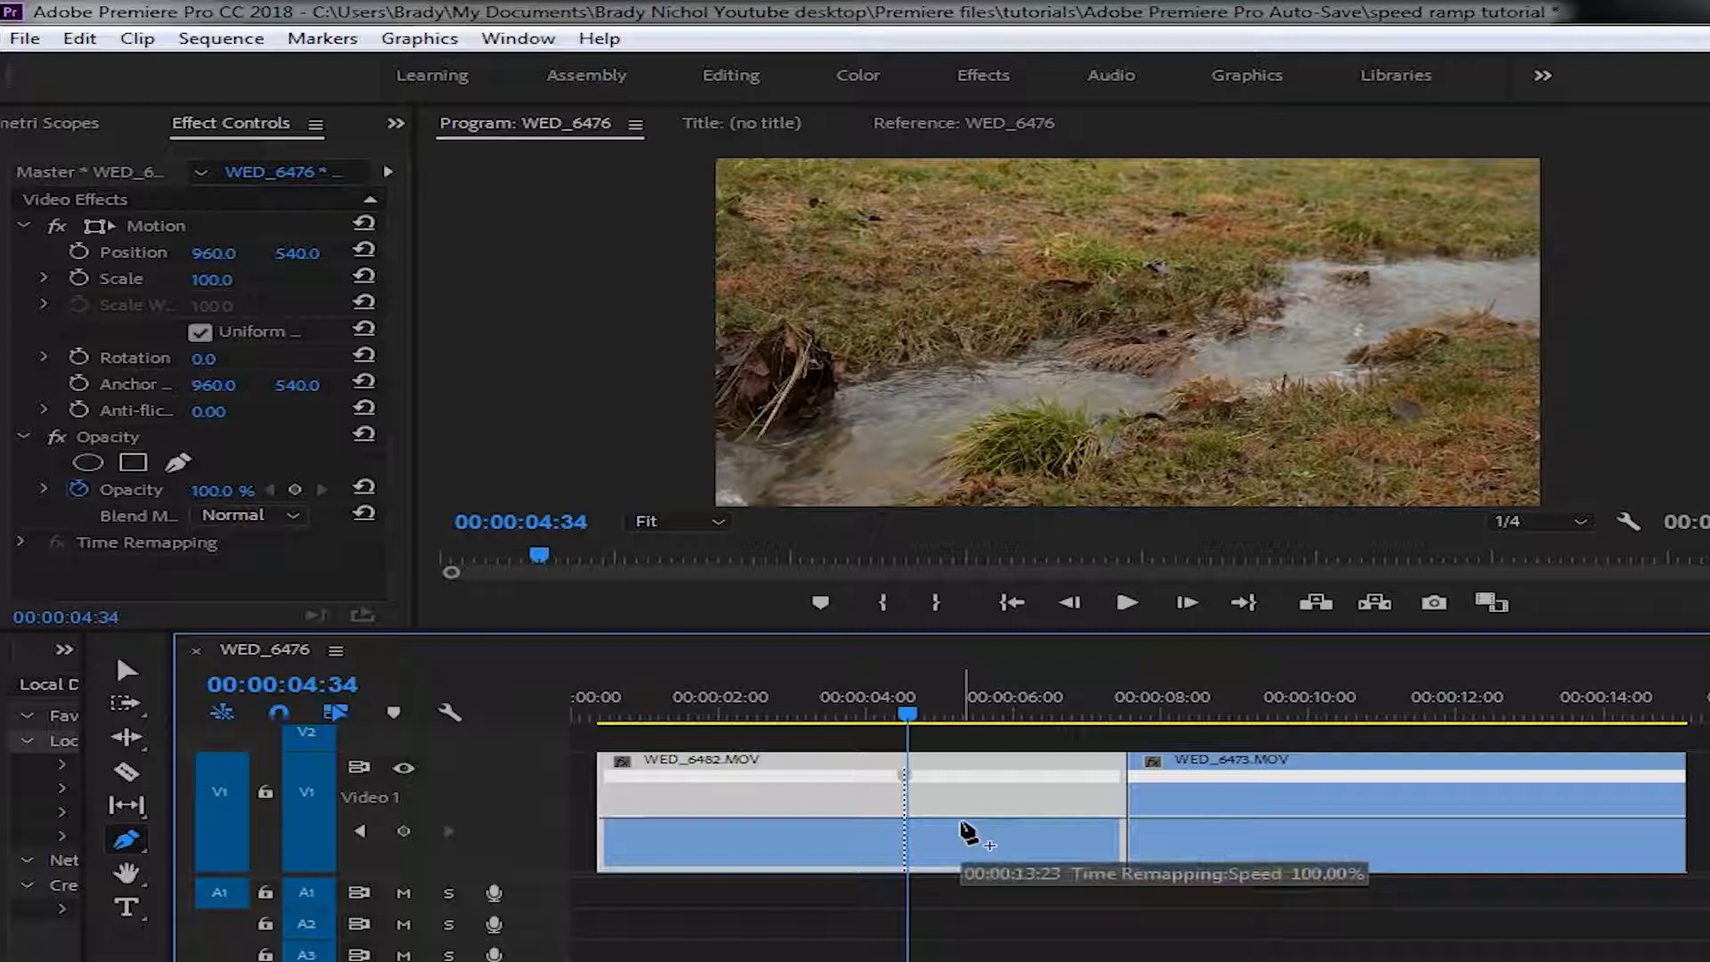
- Raise the speed of WED_6482.MOV after the keyframe and split the keyframe into a gradual ramp about one second long
key("v")
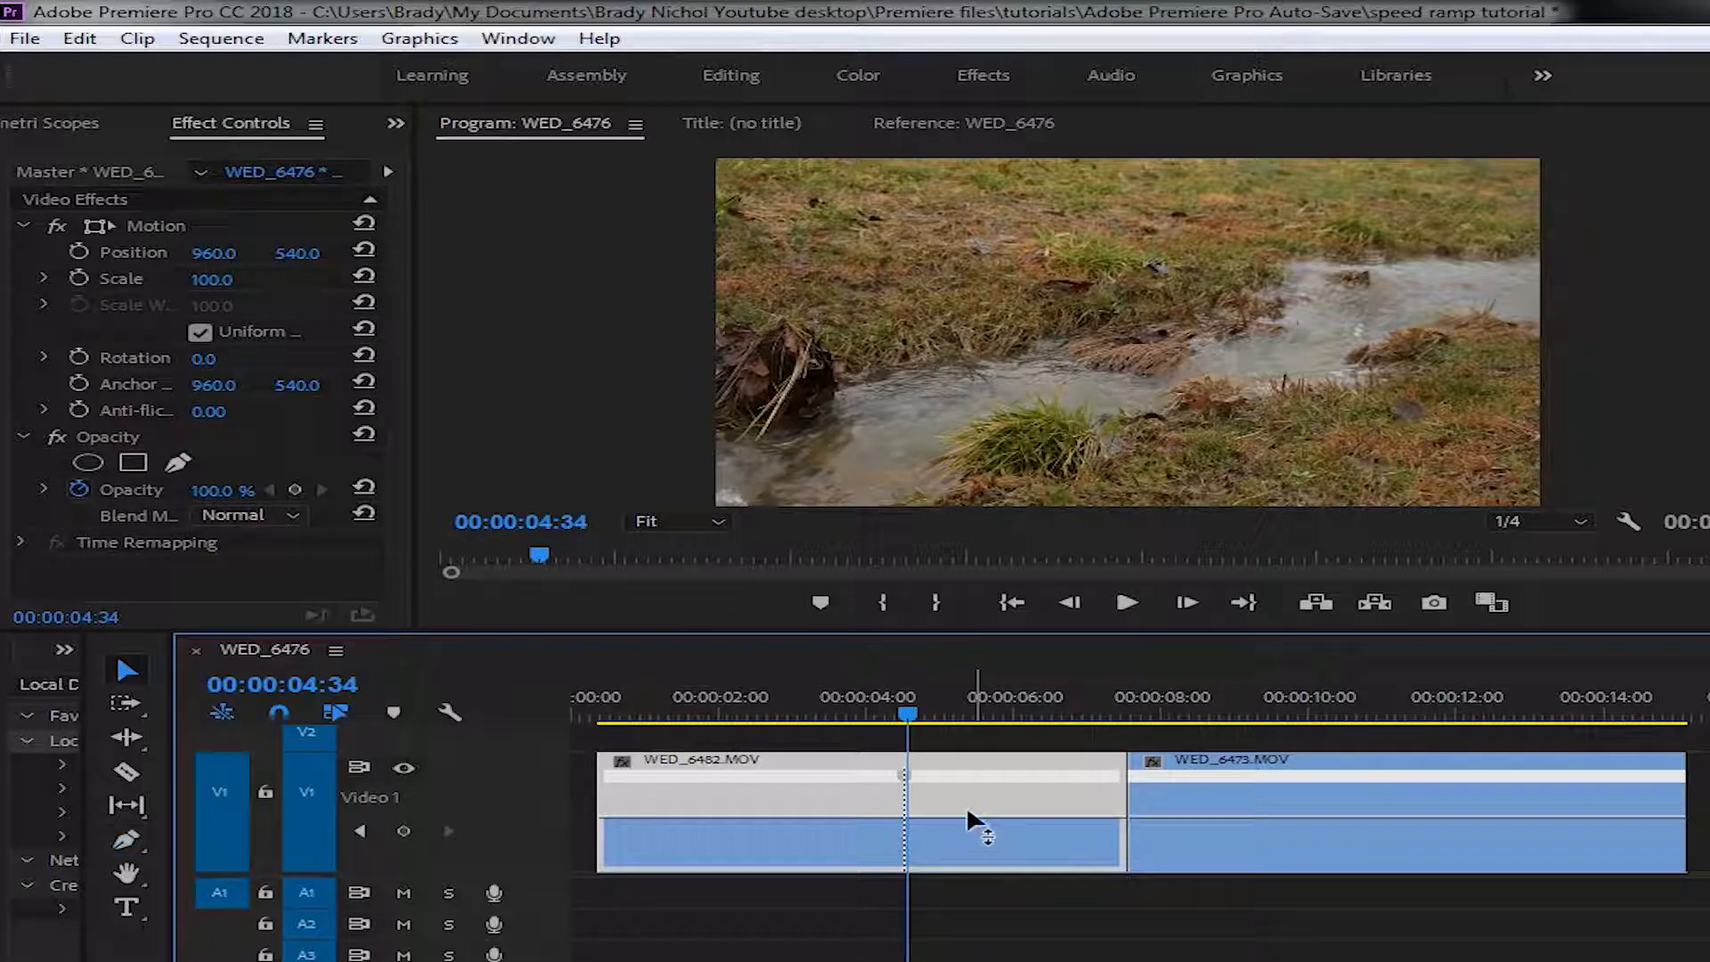
left_click_drag(977, 816, 1042, 786)
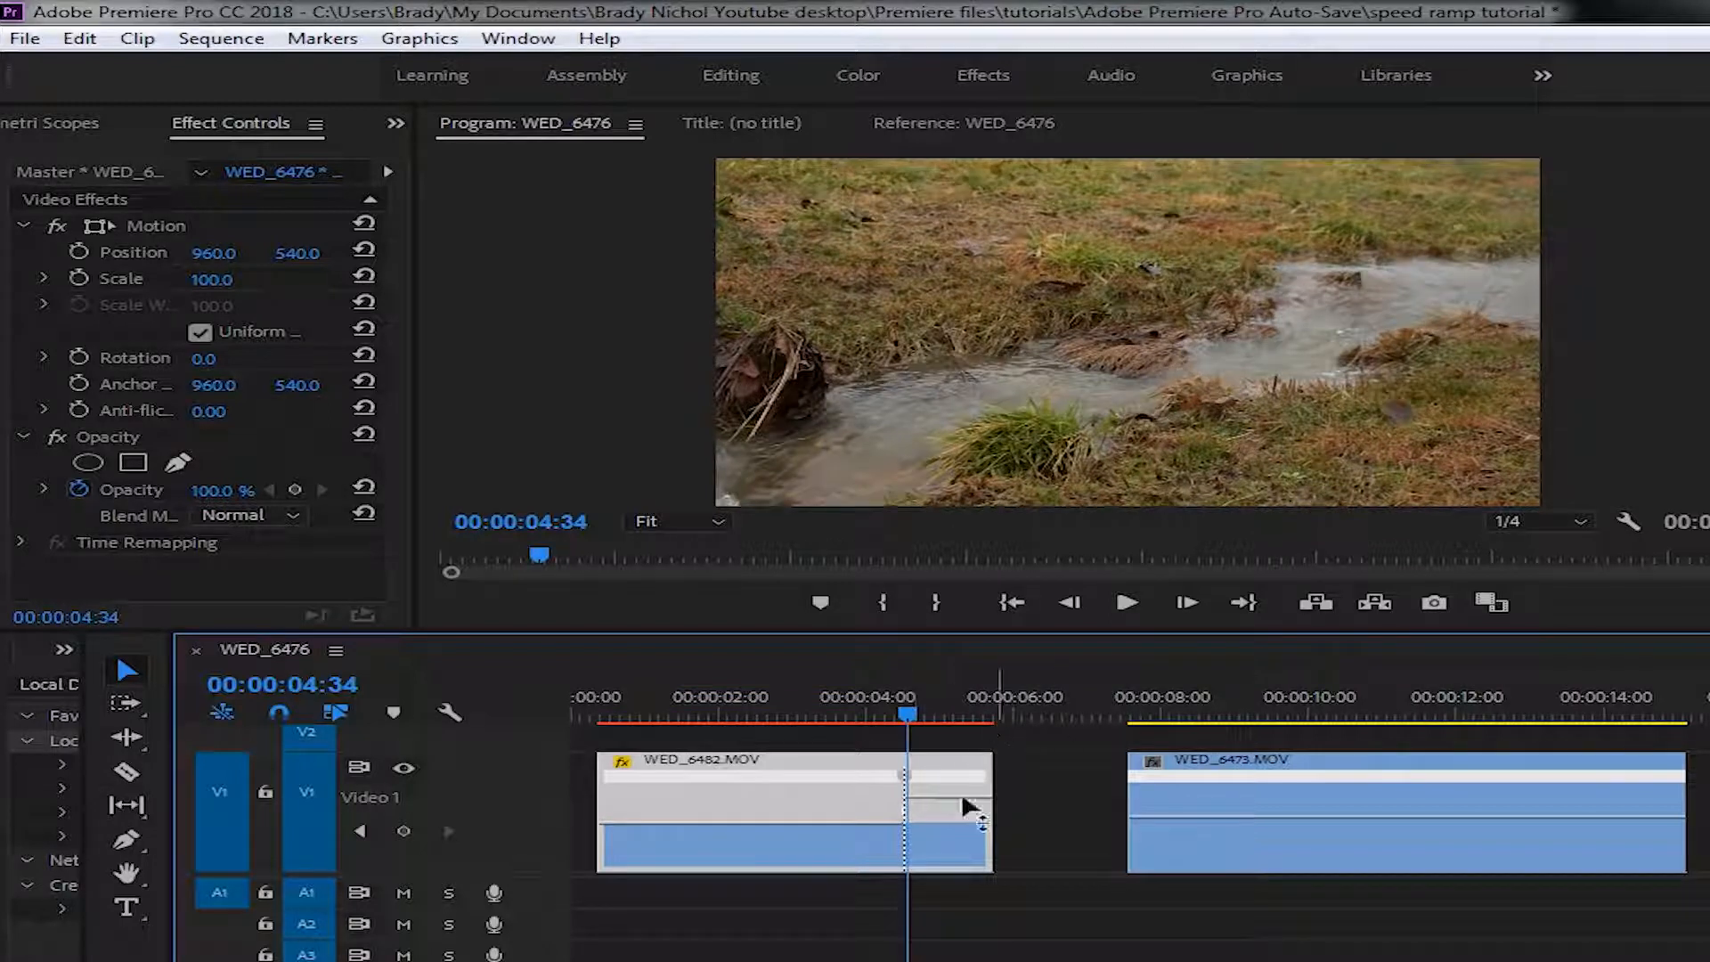
left_click(907, 777, "ctrl")
left_click_drag(924, 783, 985, 783)
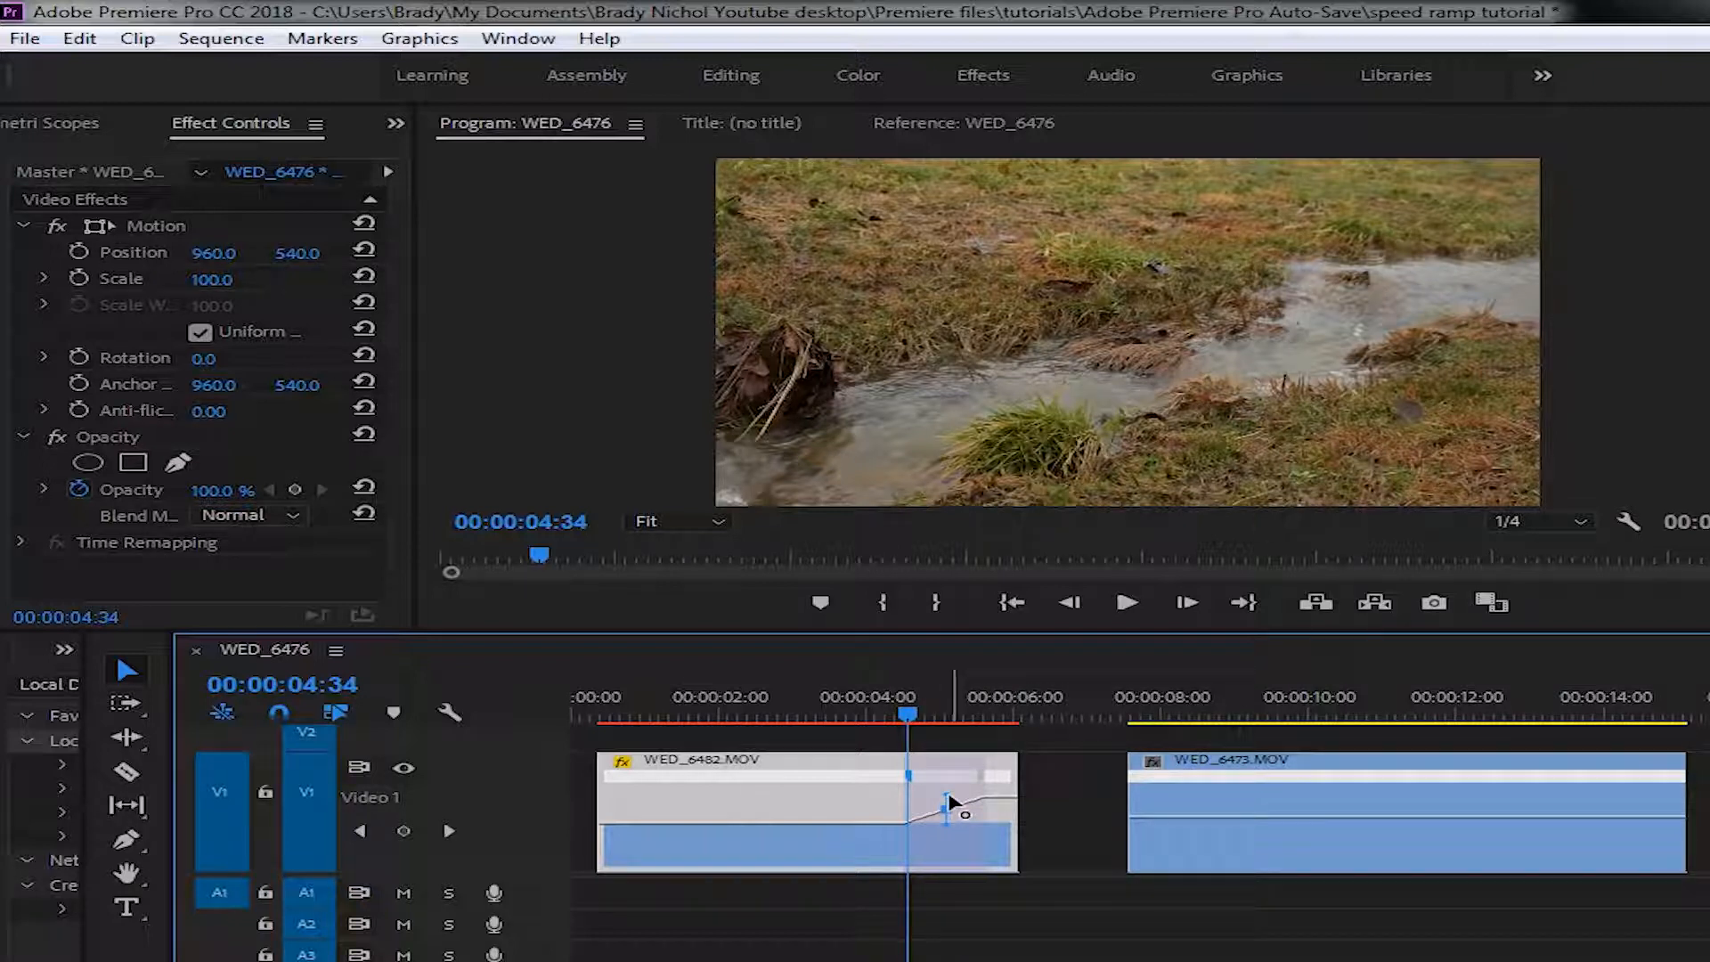
left_click_drag(946, 796, 951, 794)
- Play back the speed ramp on WED_6482.MOV twice, starting shortly before it
left_click_drag(906, 718, 849, 729)
key("space")
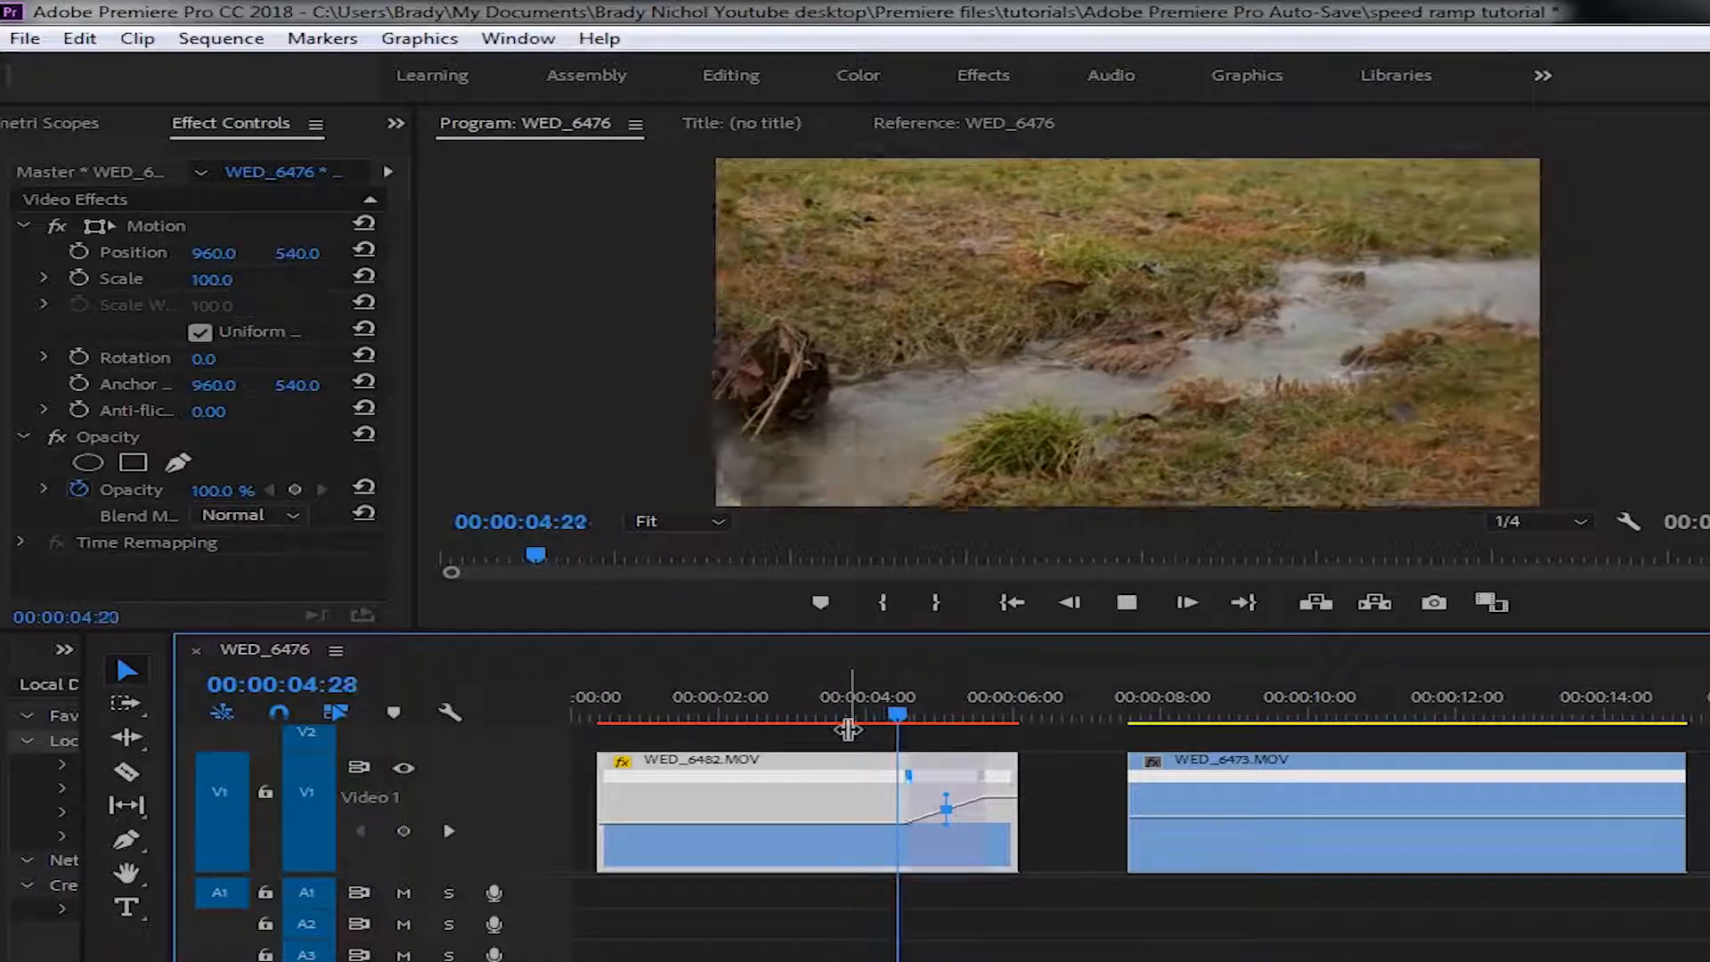
key("space")
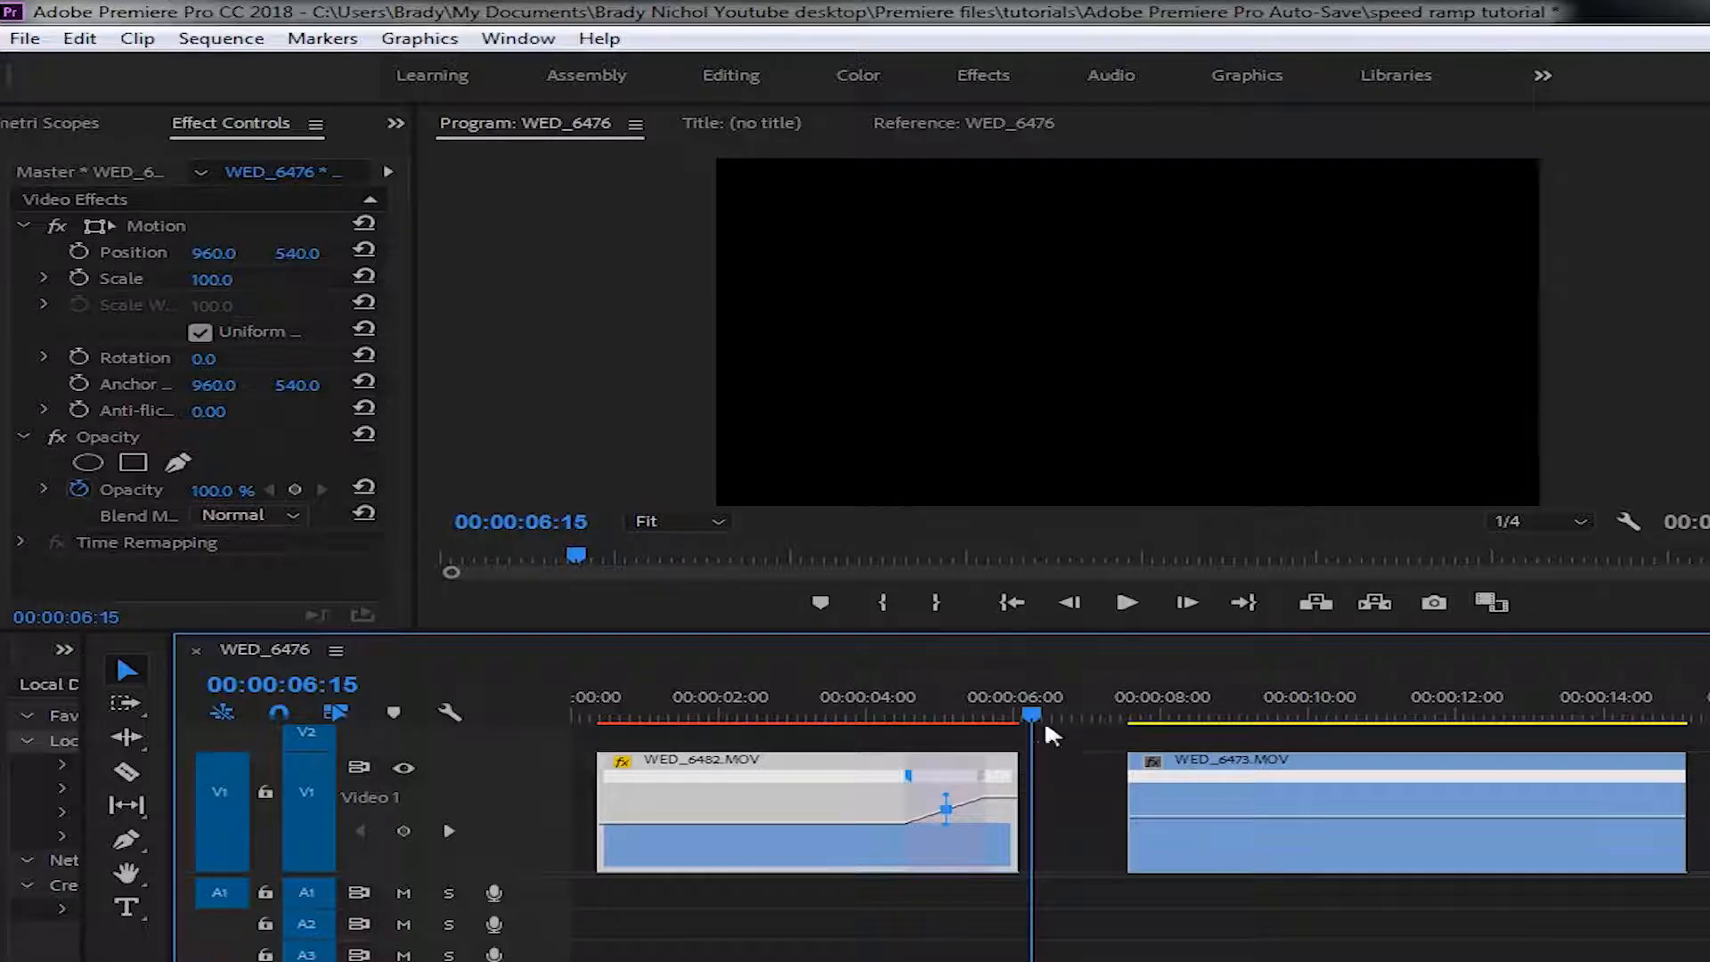
left_click_drag(1031, 717, 856, 692)
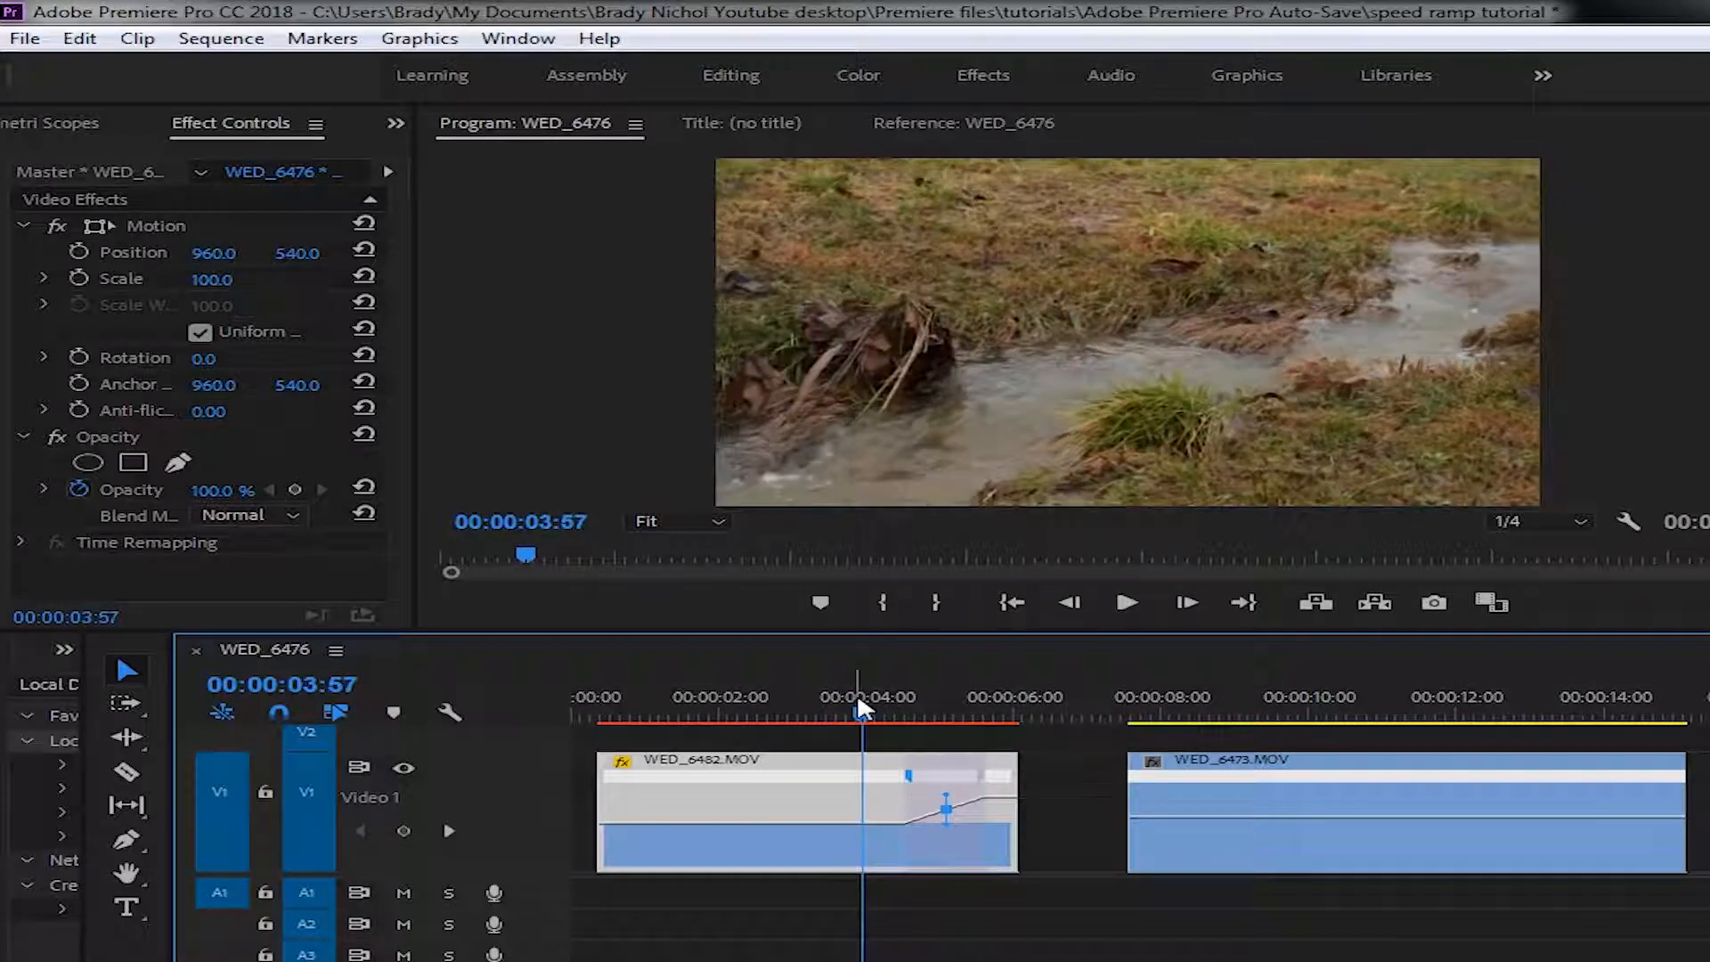
key("space")
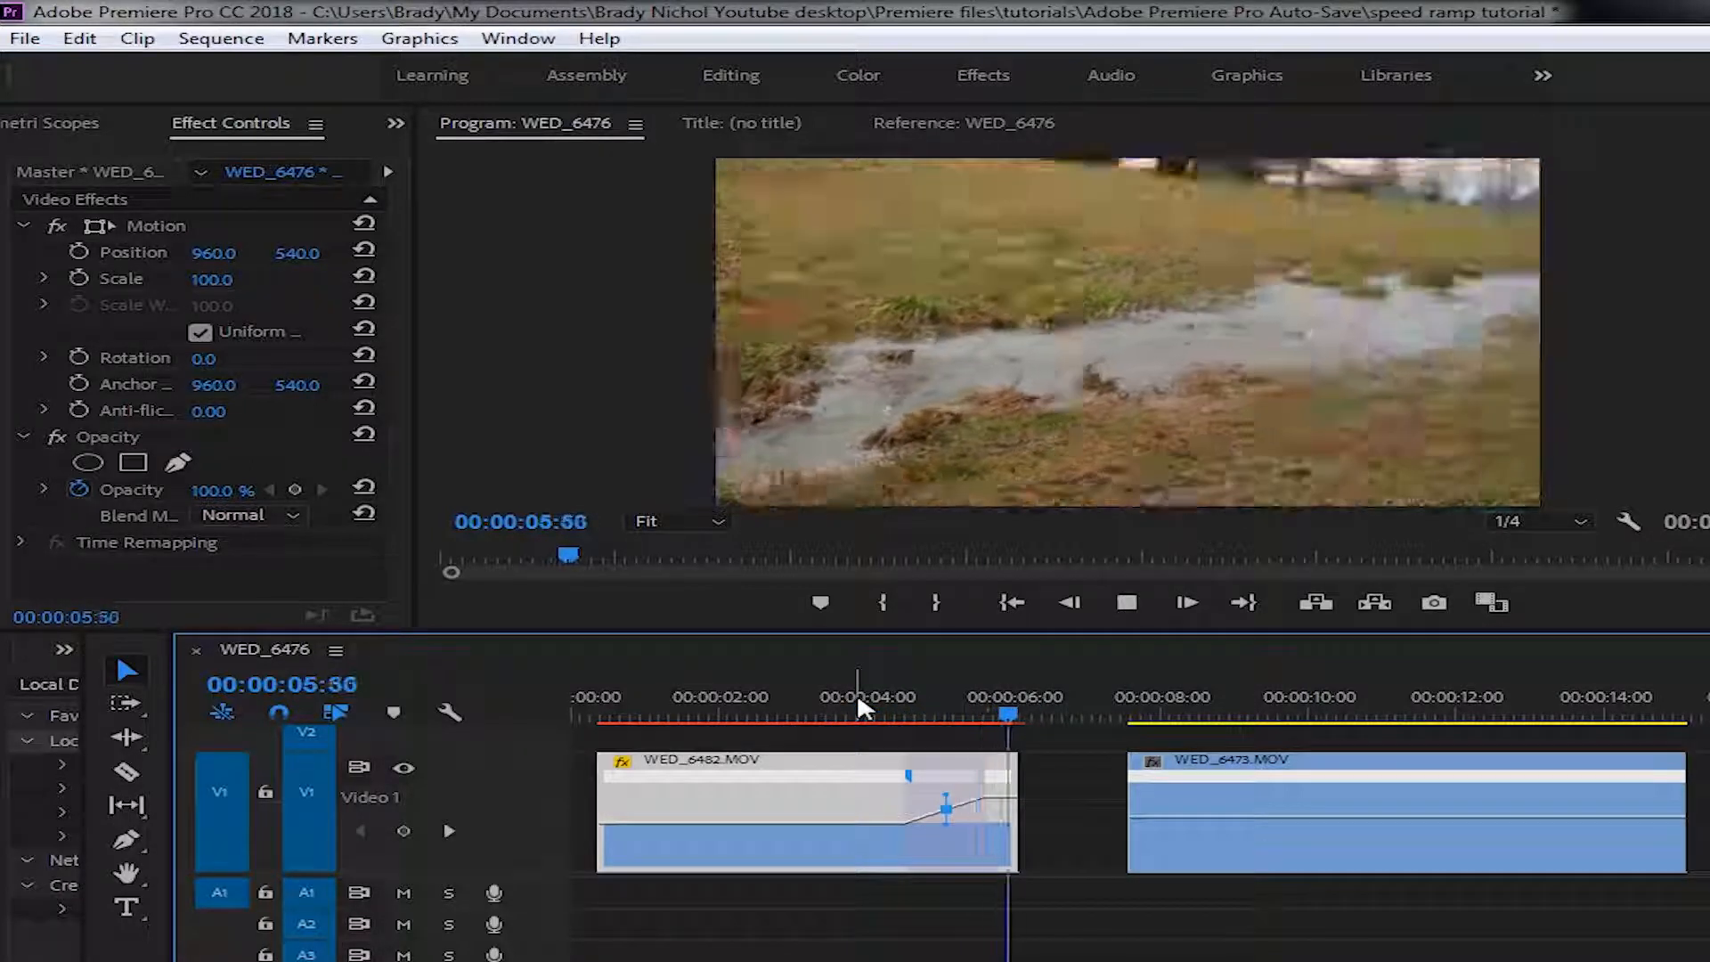
key("space")
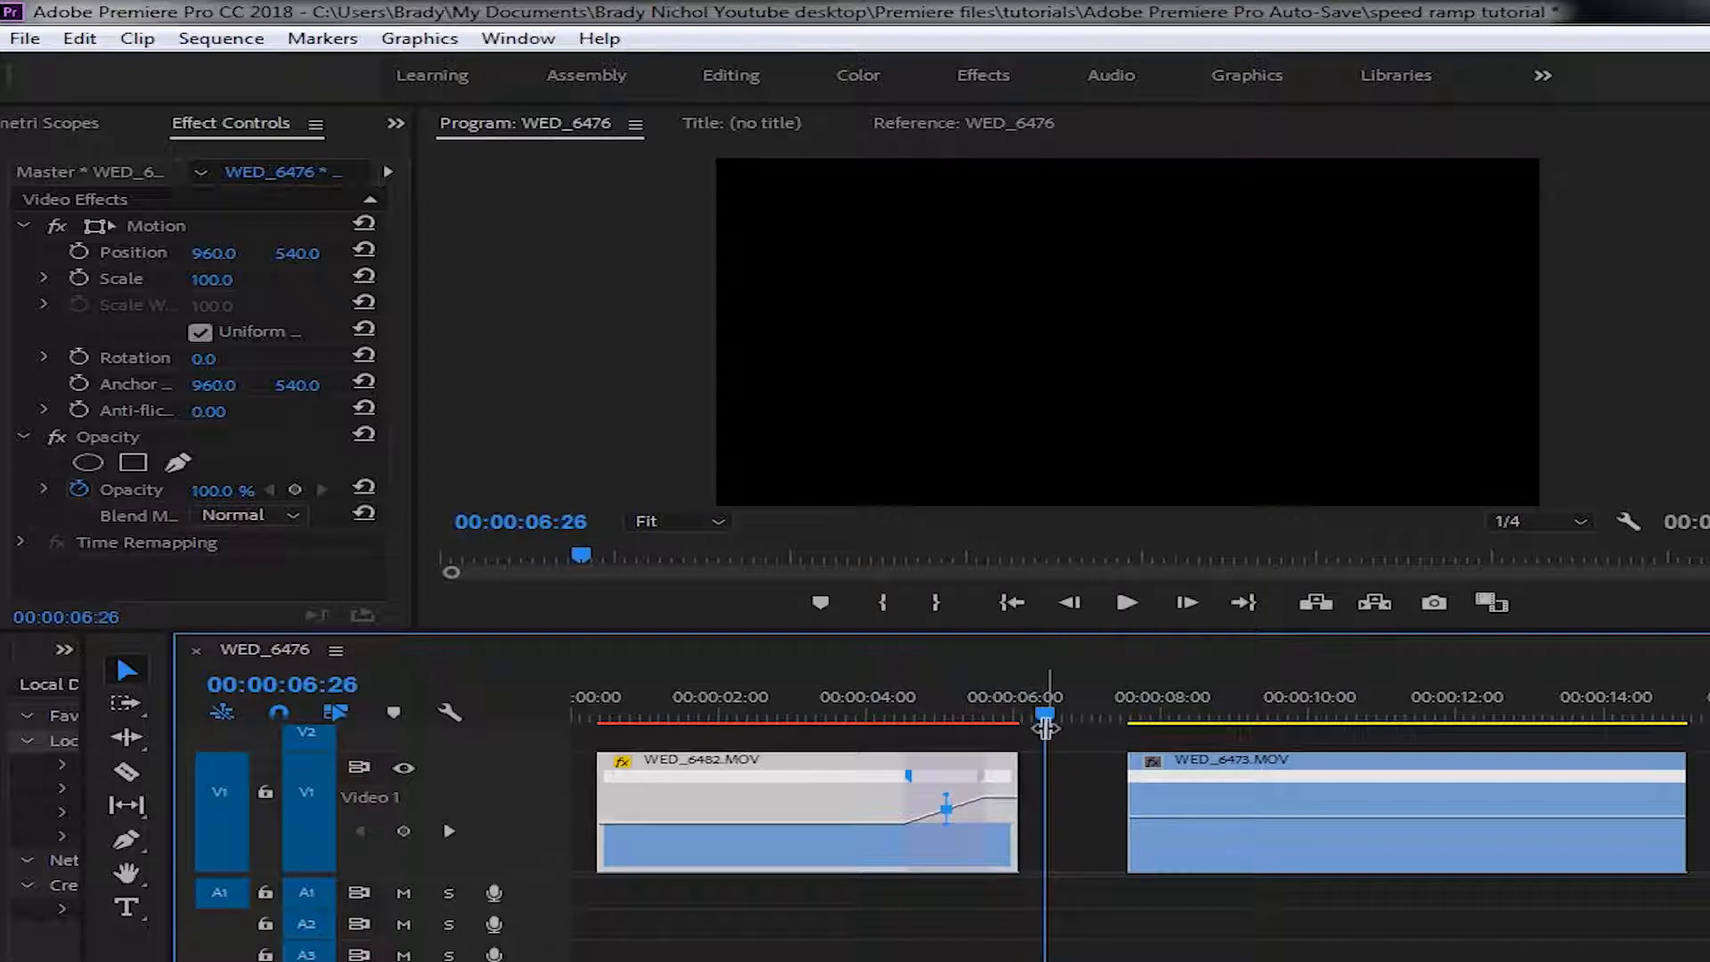
left_click_drag(1046, 716, 946, 716)
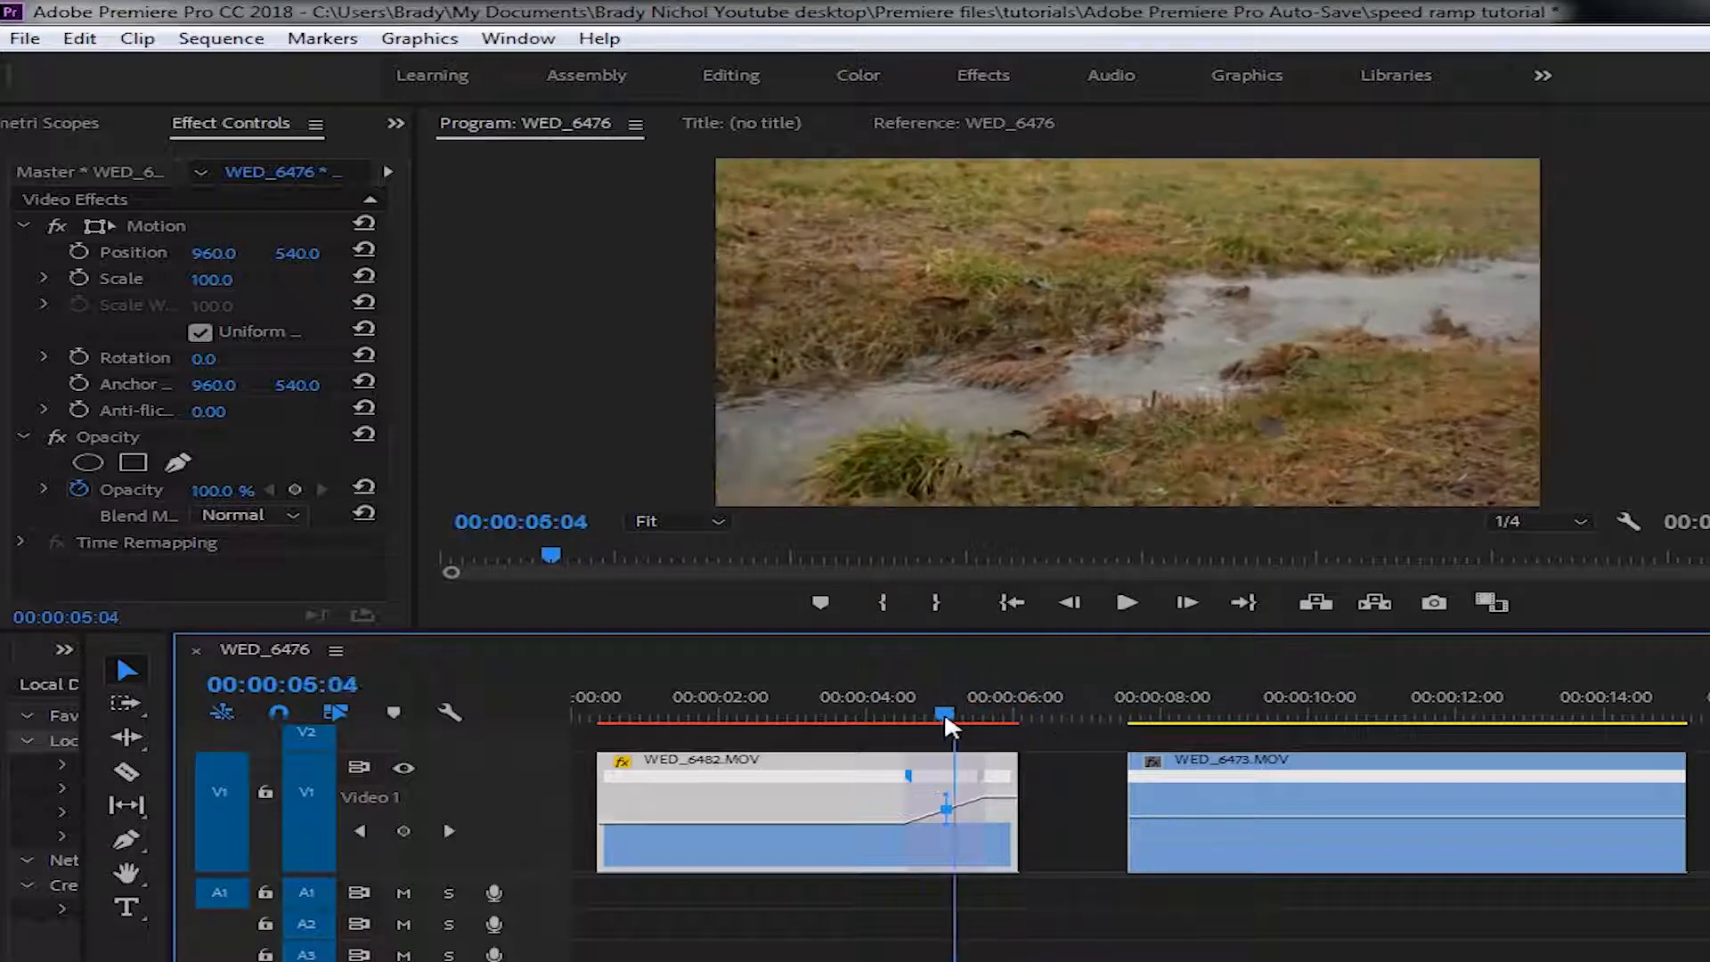
- Raise the speed after the ramp on WED_6482.MOV further and play back the result
left_click(1013, 804)
left_click_drag(1009, 797, 1009, 773)
left_click_drag(949, 712, 814, 711)
key("space")
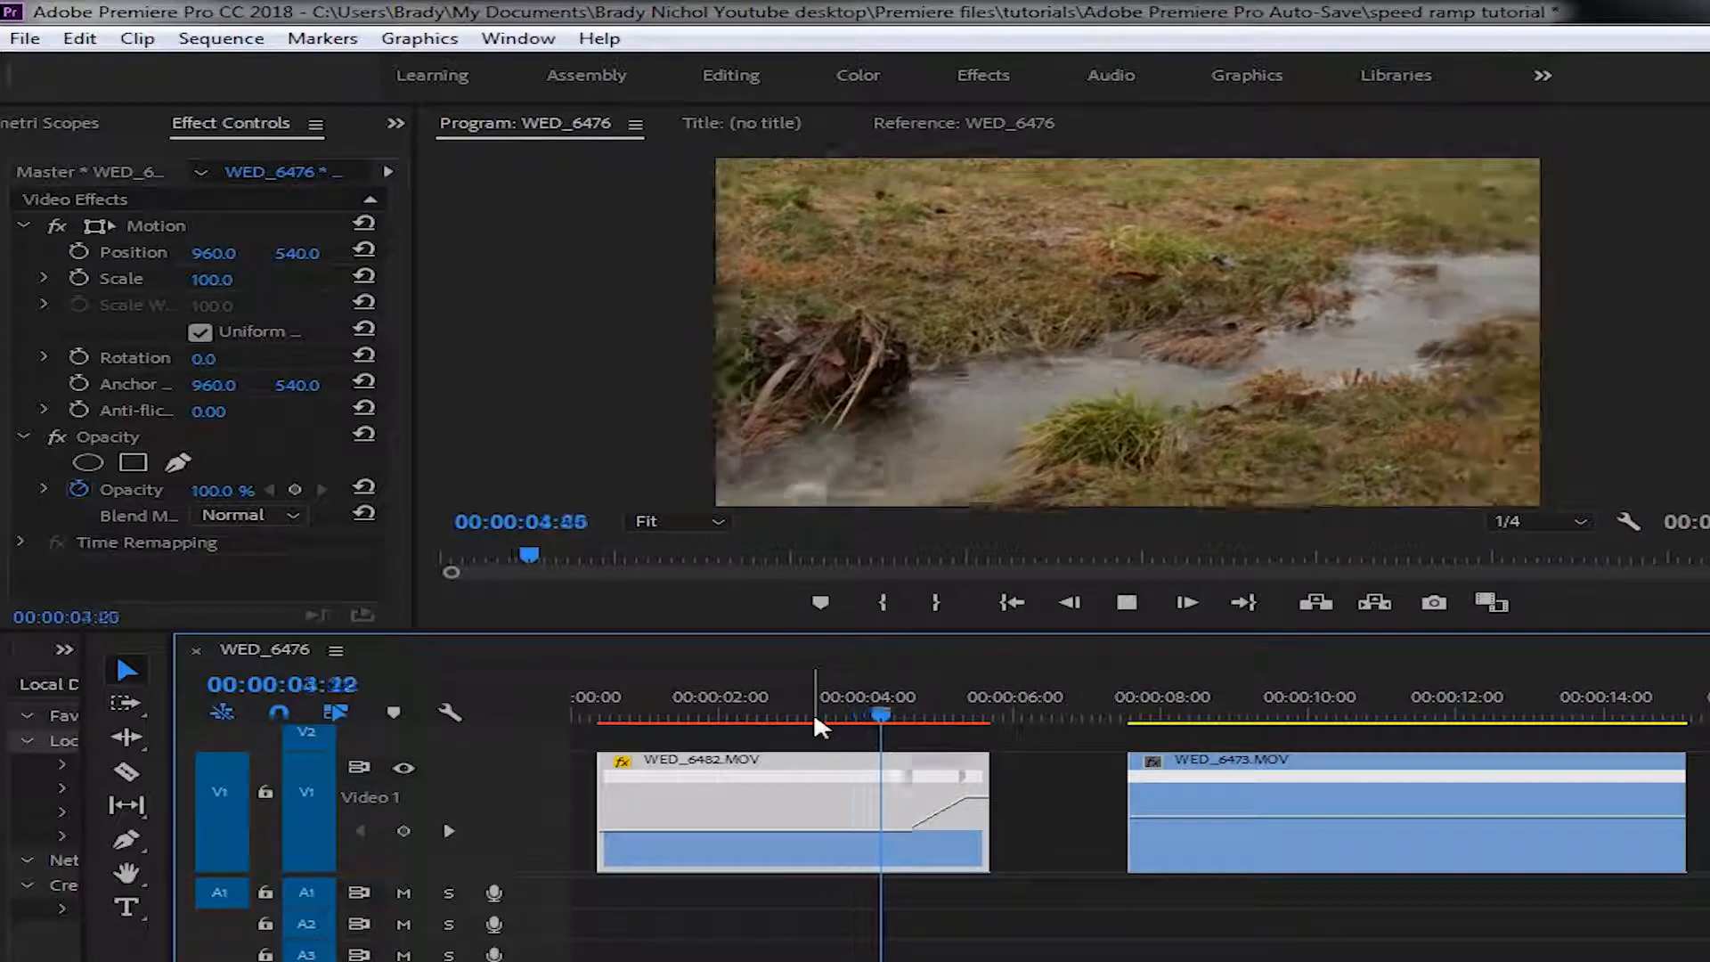
key("space")
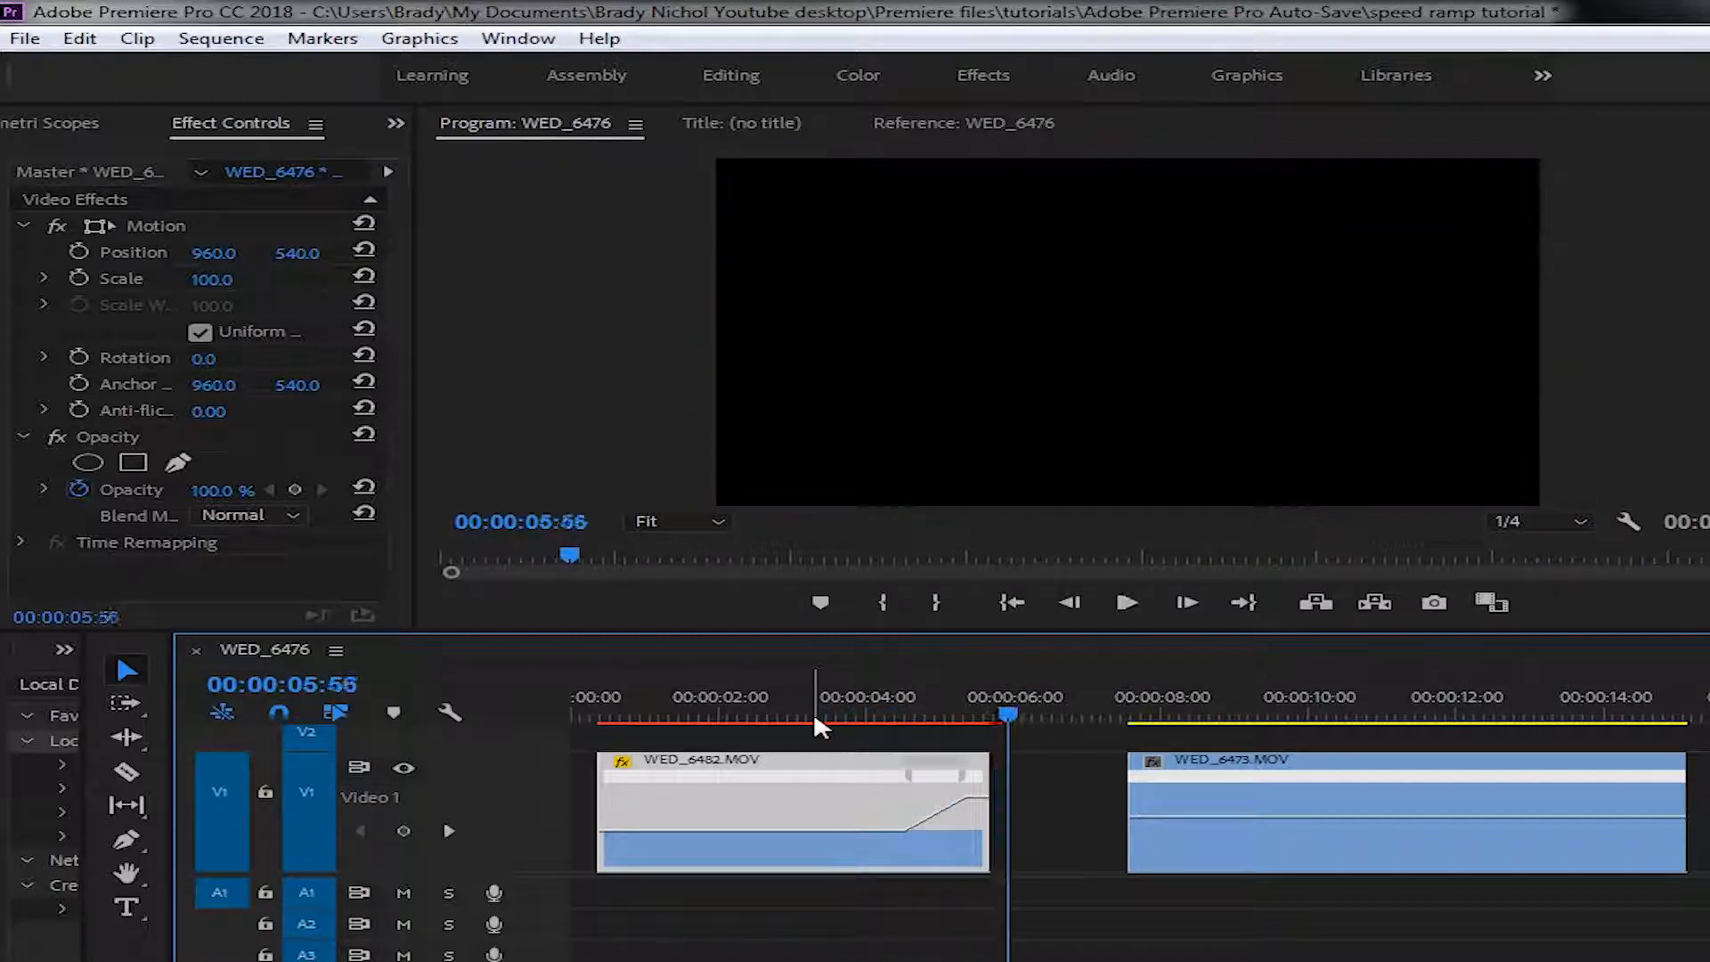
- Bend the speed ramp on WED_6482.MOV into a smooth curve and play back the clip
left_click(970, 716)
left_click_drag(971, 717, 907, 714)
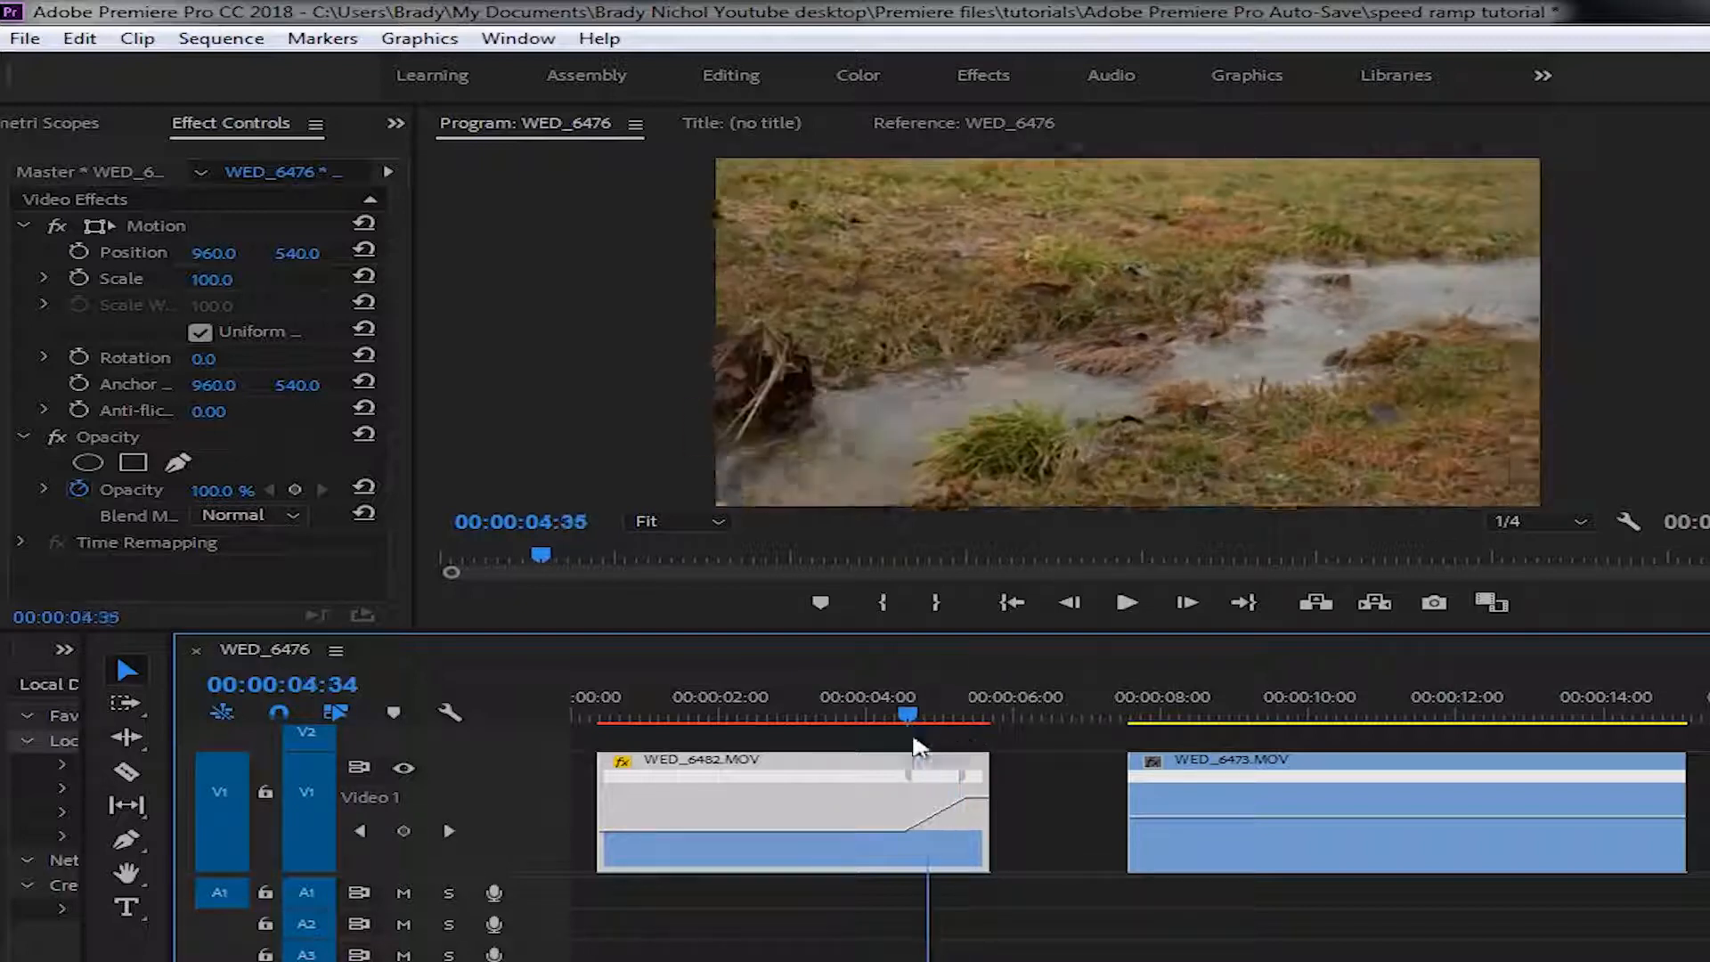
left_click(942, 779)
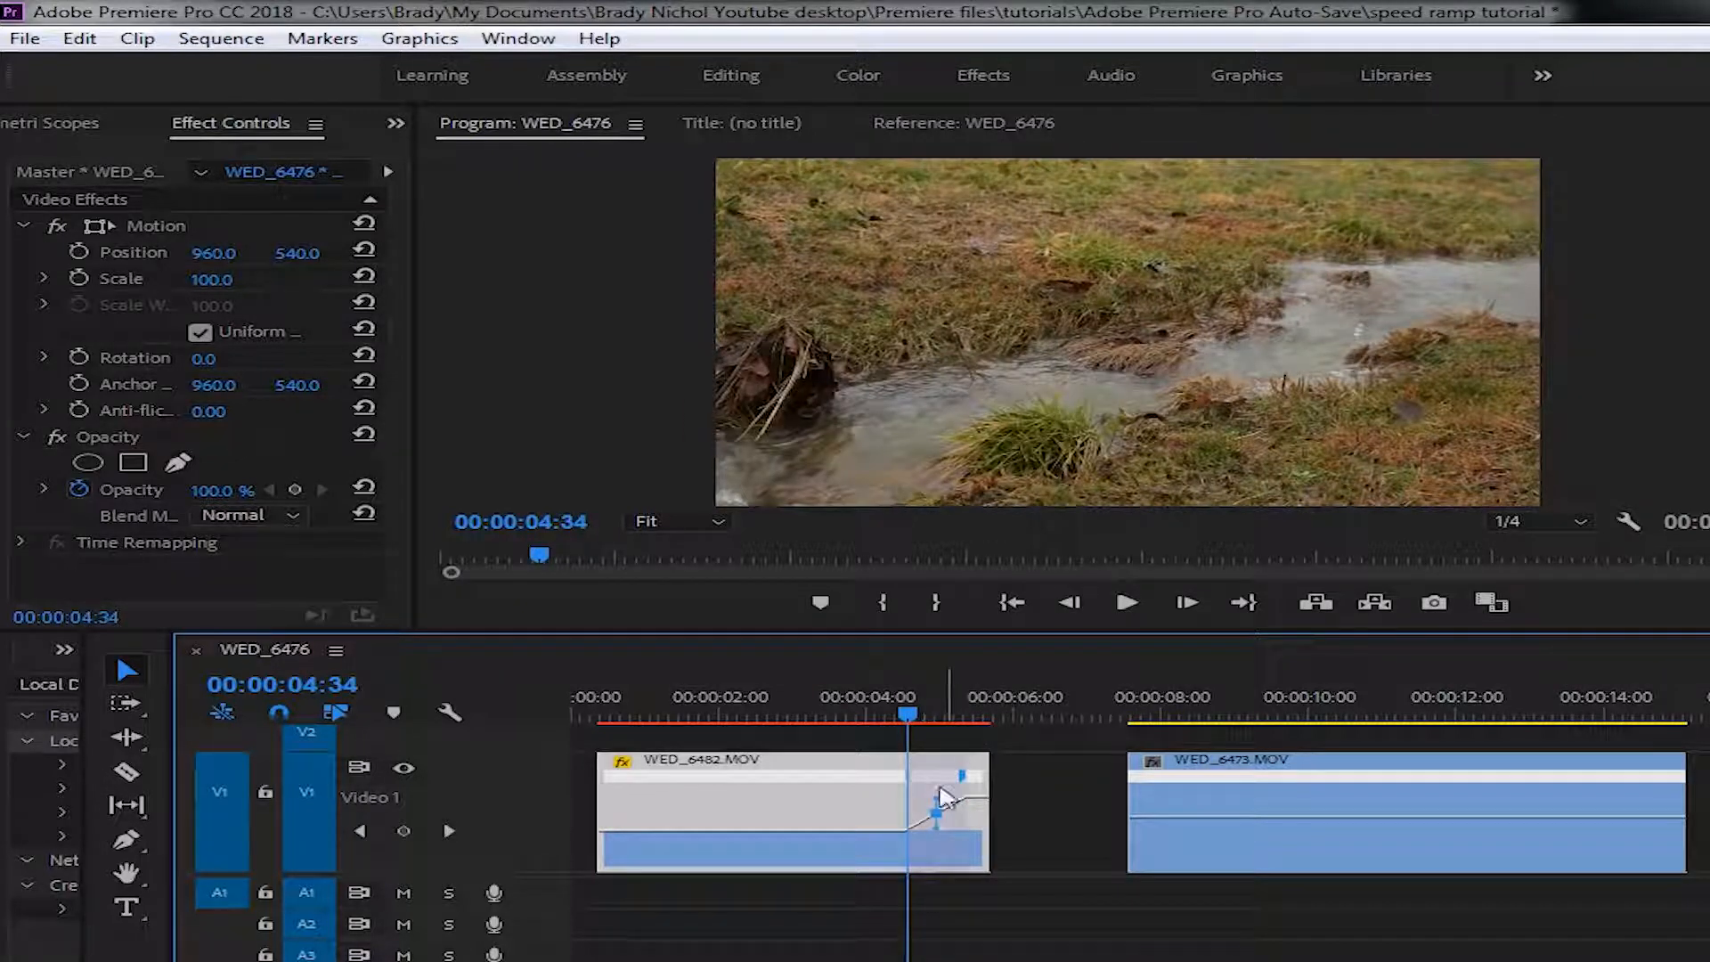
left_click_drag(938, 800, 946, 801)
left_click_drag(907, 718, 869, 725)
key("space")
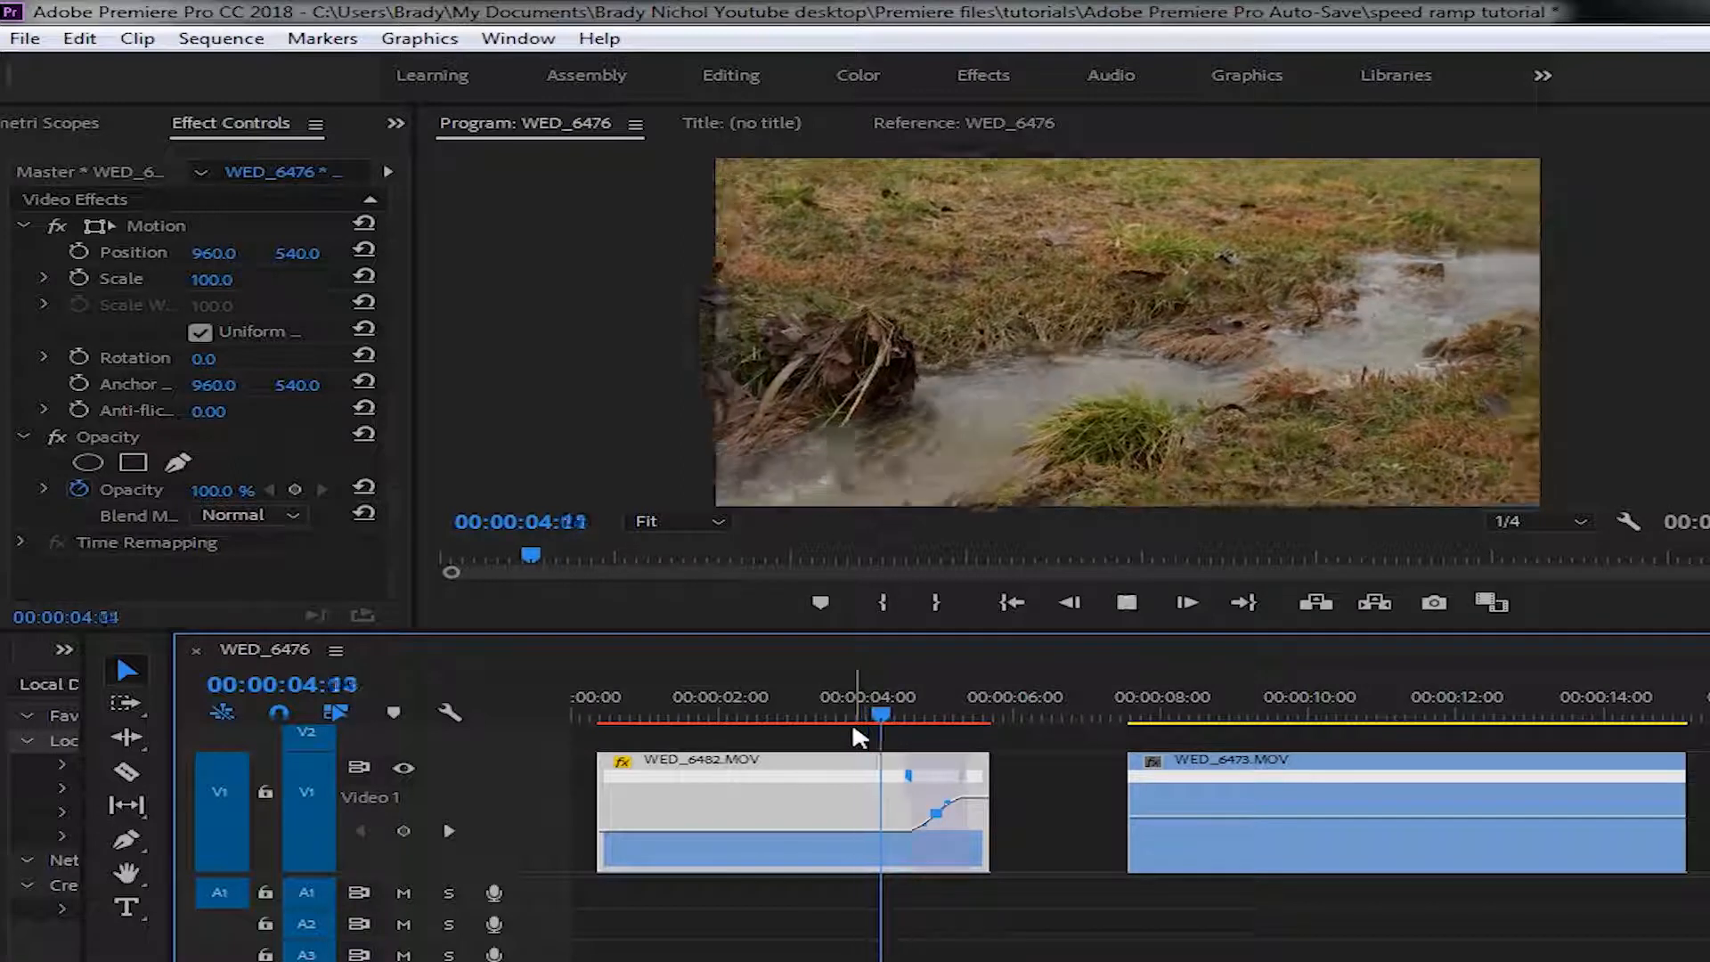
key("space")
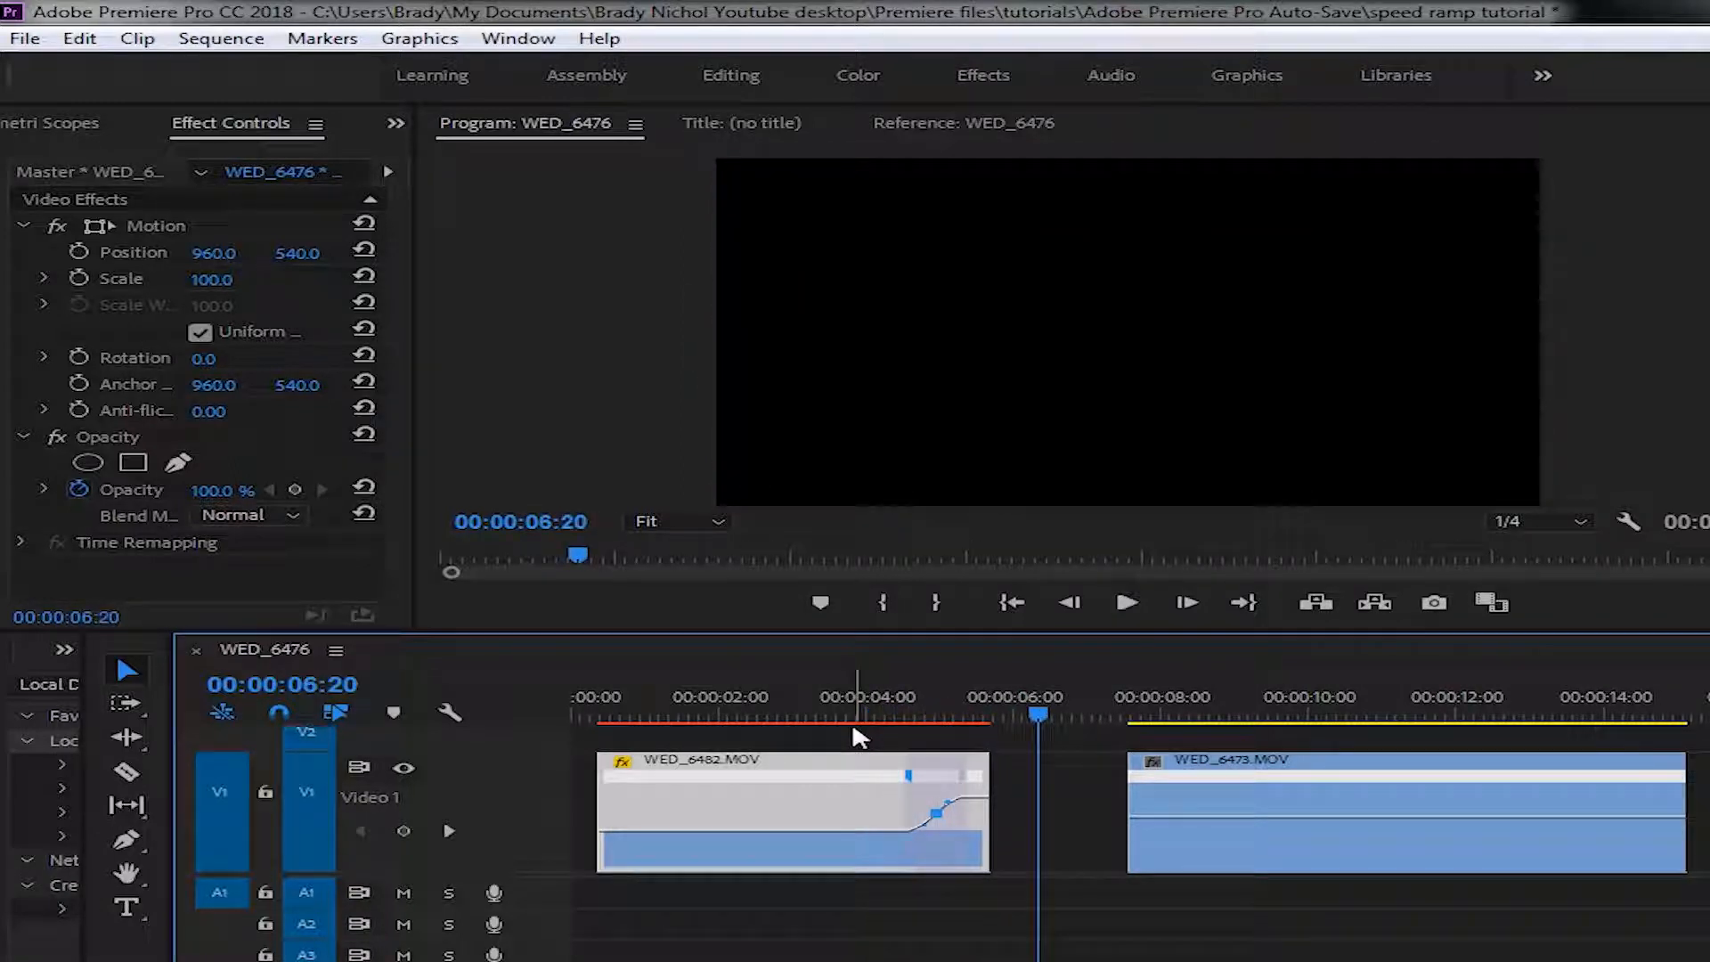
- Try moving WED_6473.MOV earlier so it overlaps the end of WED_6482.MOV within its speed ramp, and undo the move
left_click(1250, 798)
left_click_drag(1103, 792, 1063, 787)
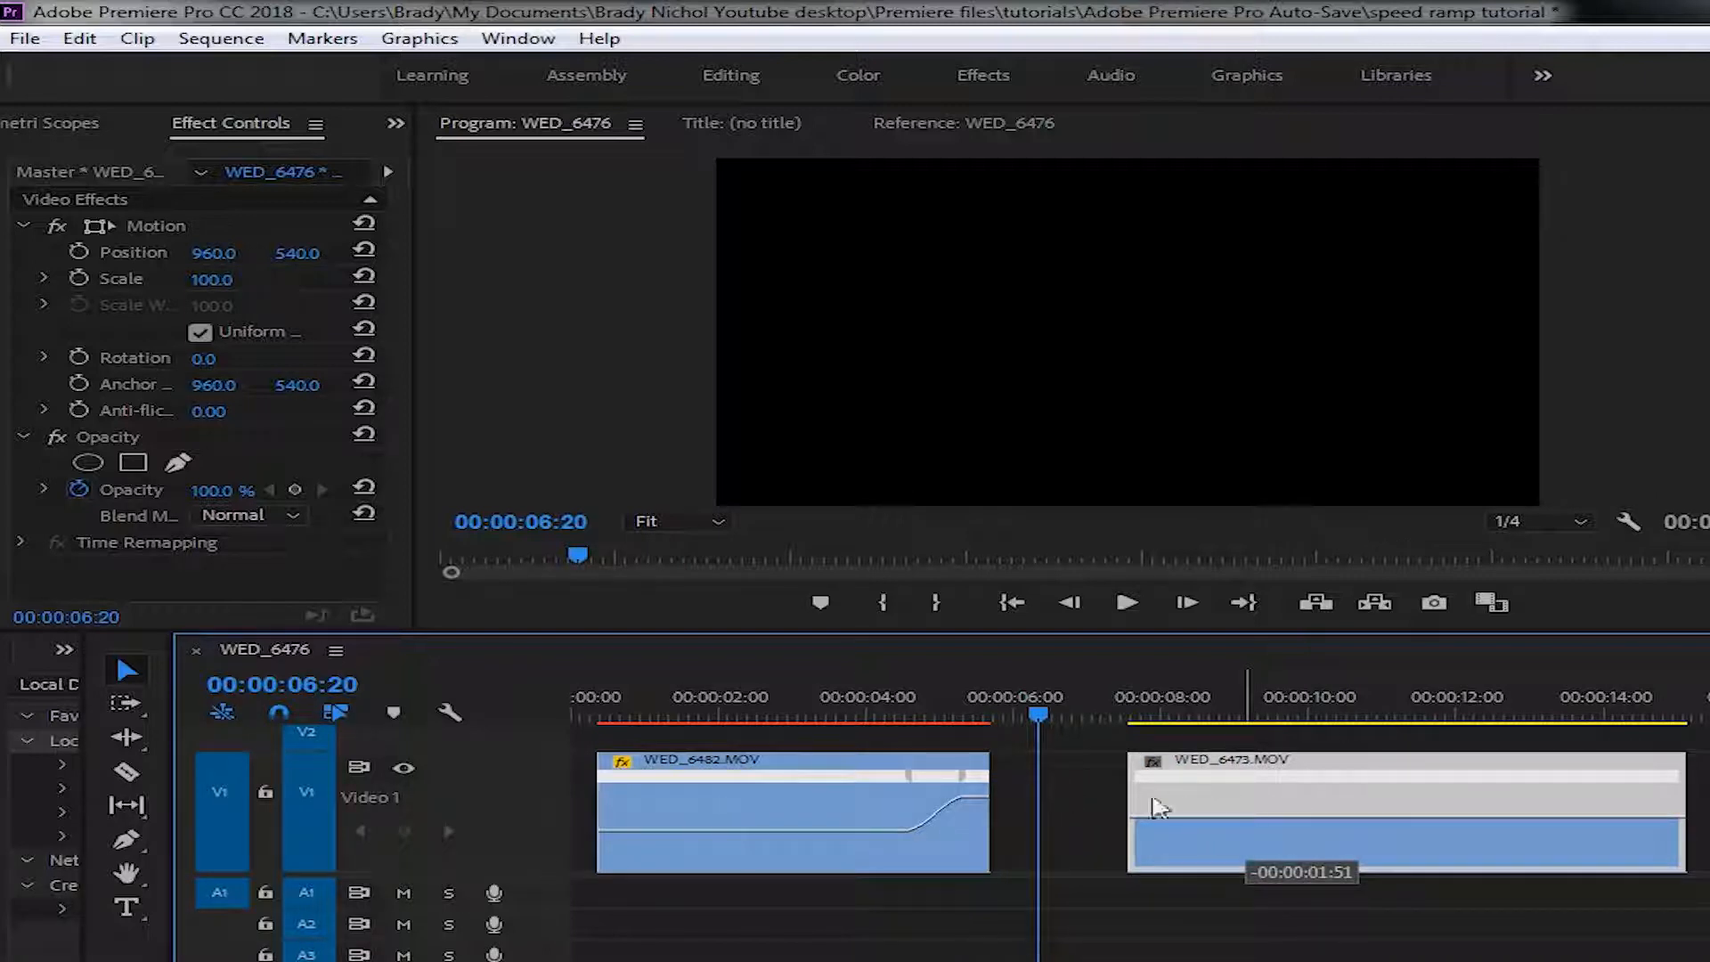
left_click_drag(1066, 797, 1303, 795)
key("ctrl+z")
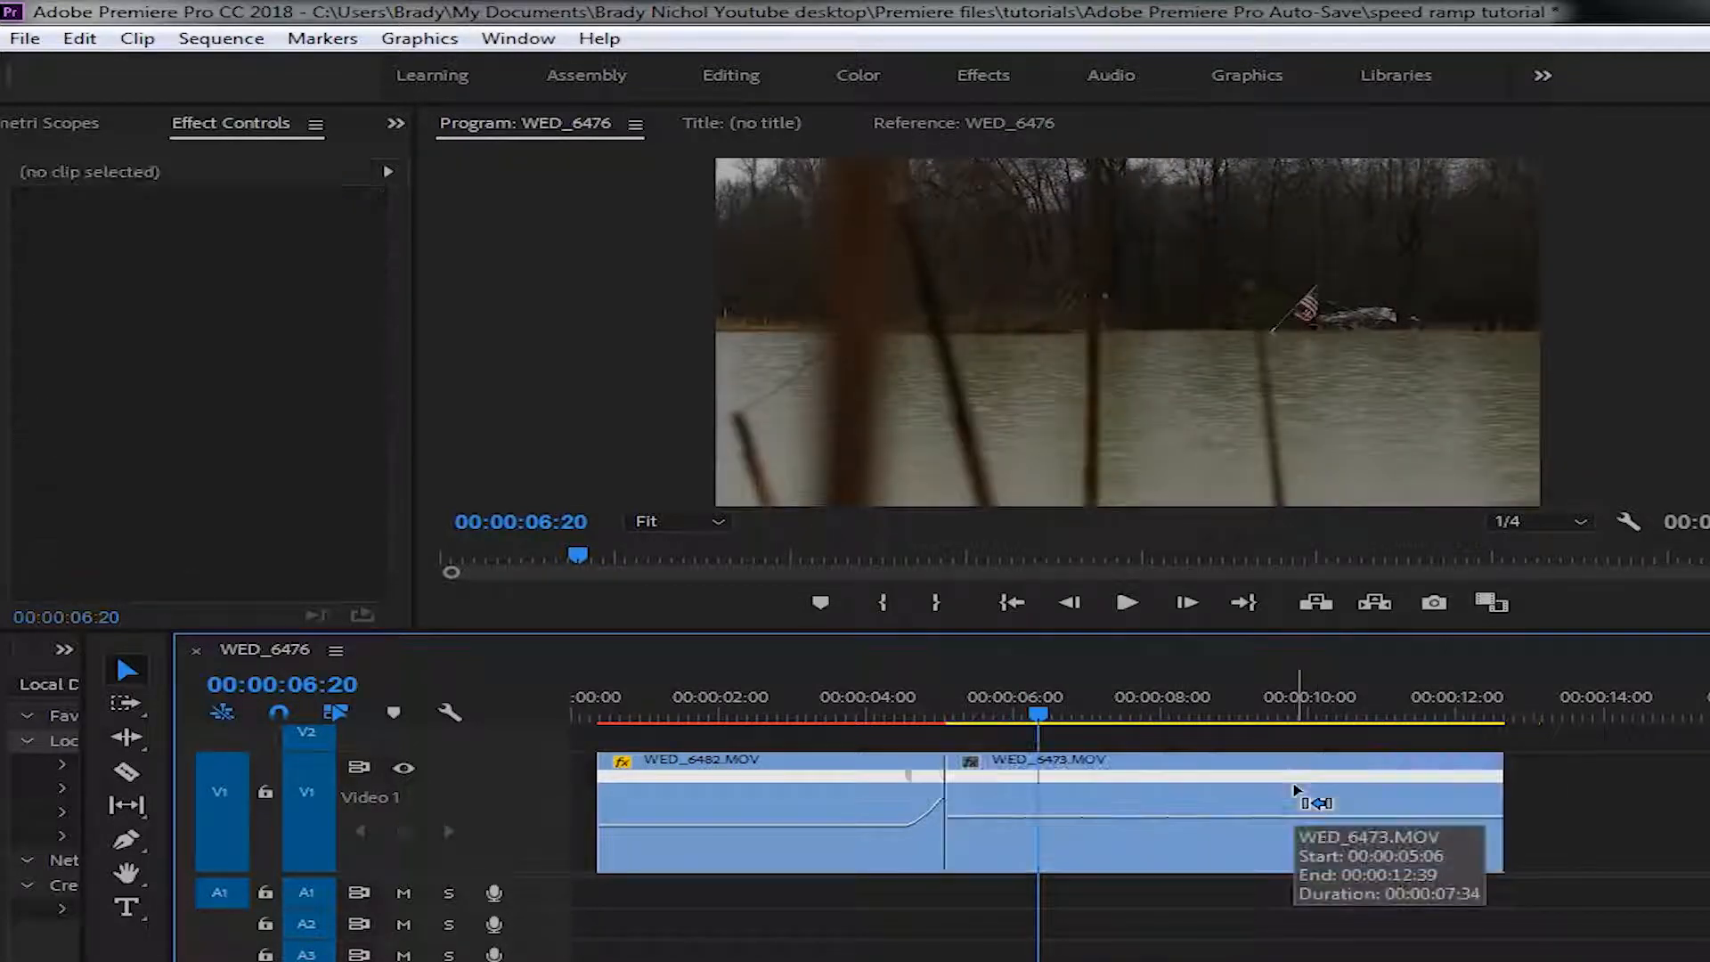
key("ctrl+z")
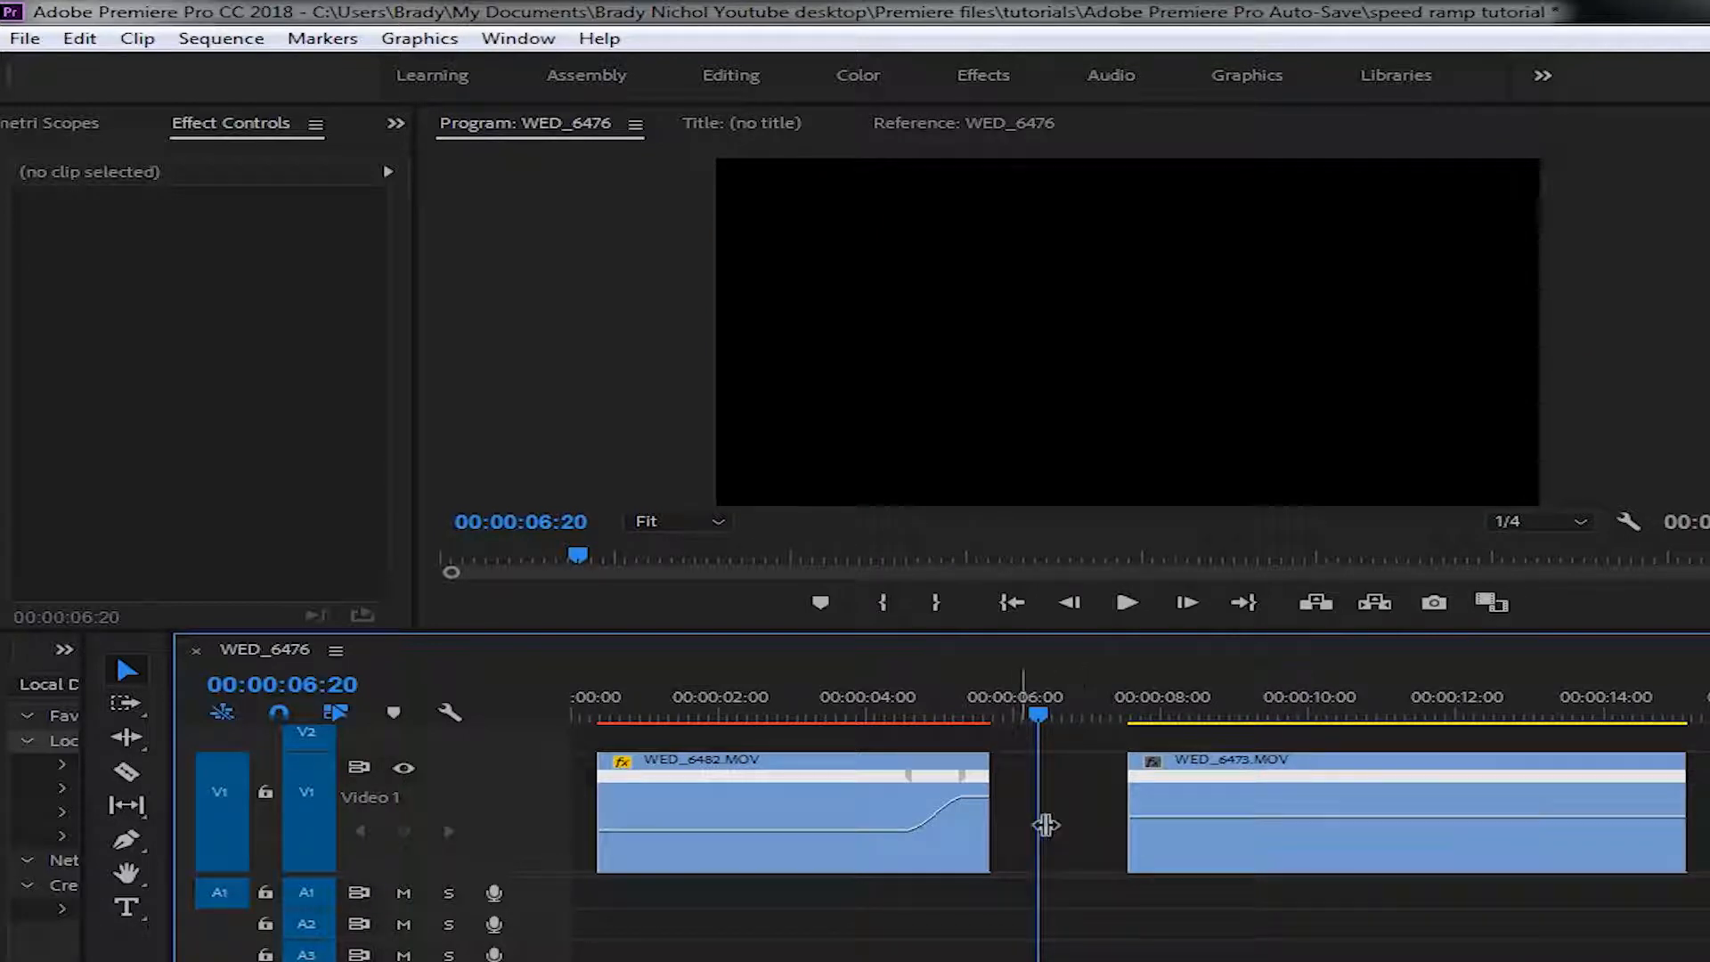
- Add a speed keyframe to WED_6473.MOV at 00:00:08:55 with the Pen tool
key("p")
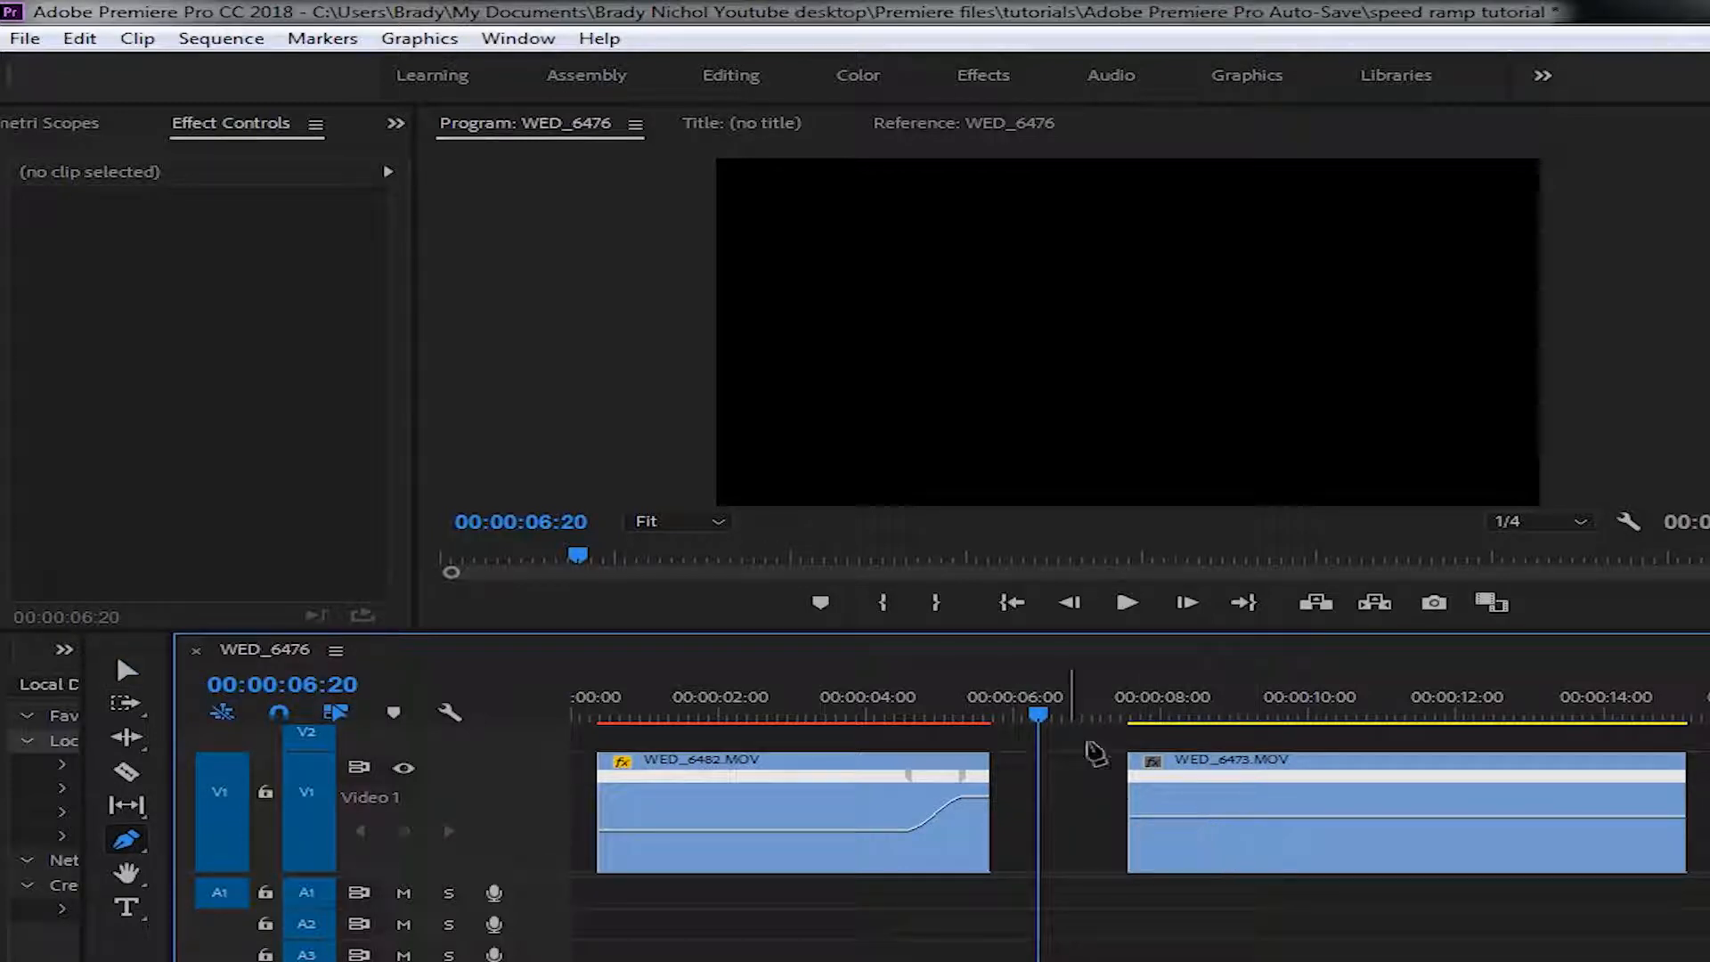
left_click_drag(1042, 713, 1230, 839)
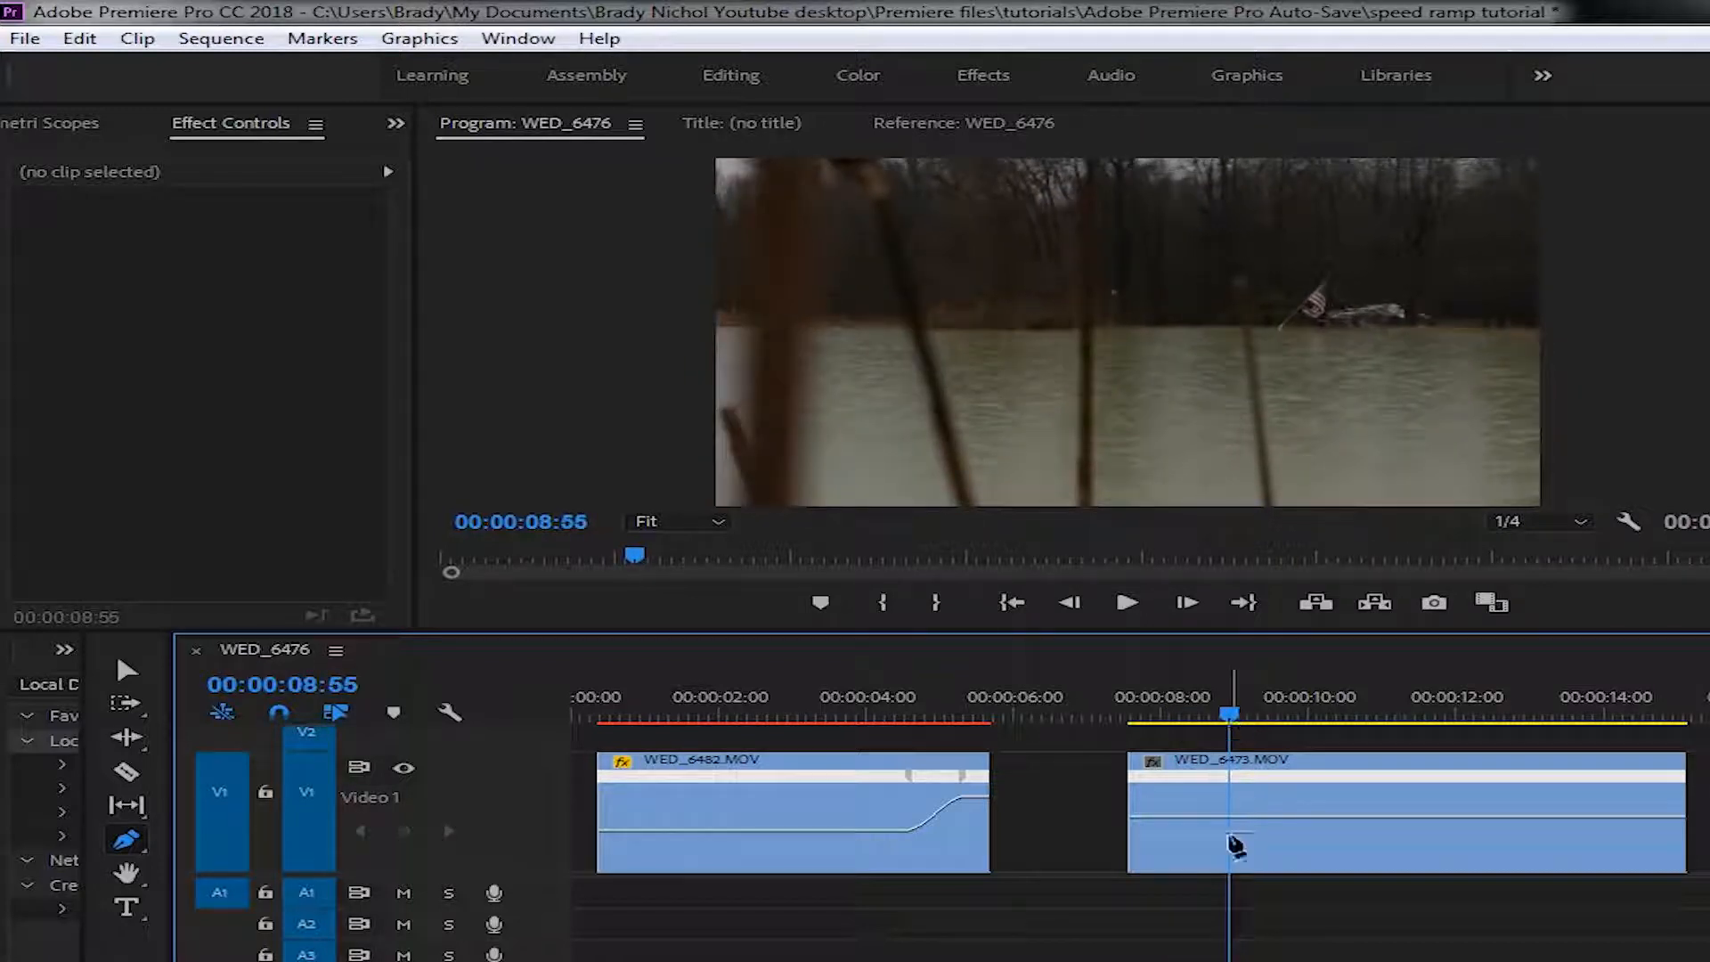
left_click(1229, 818)
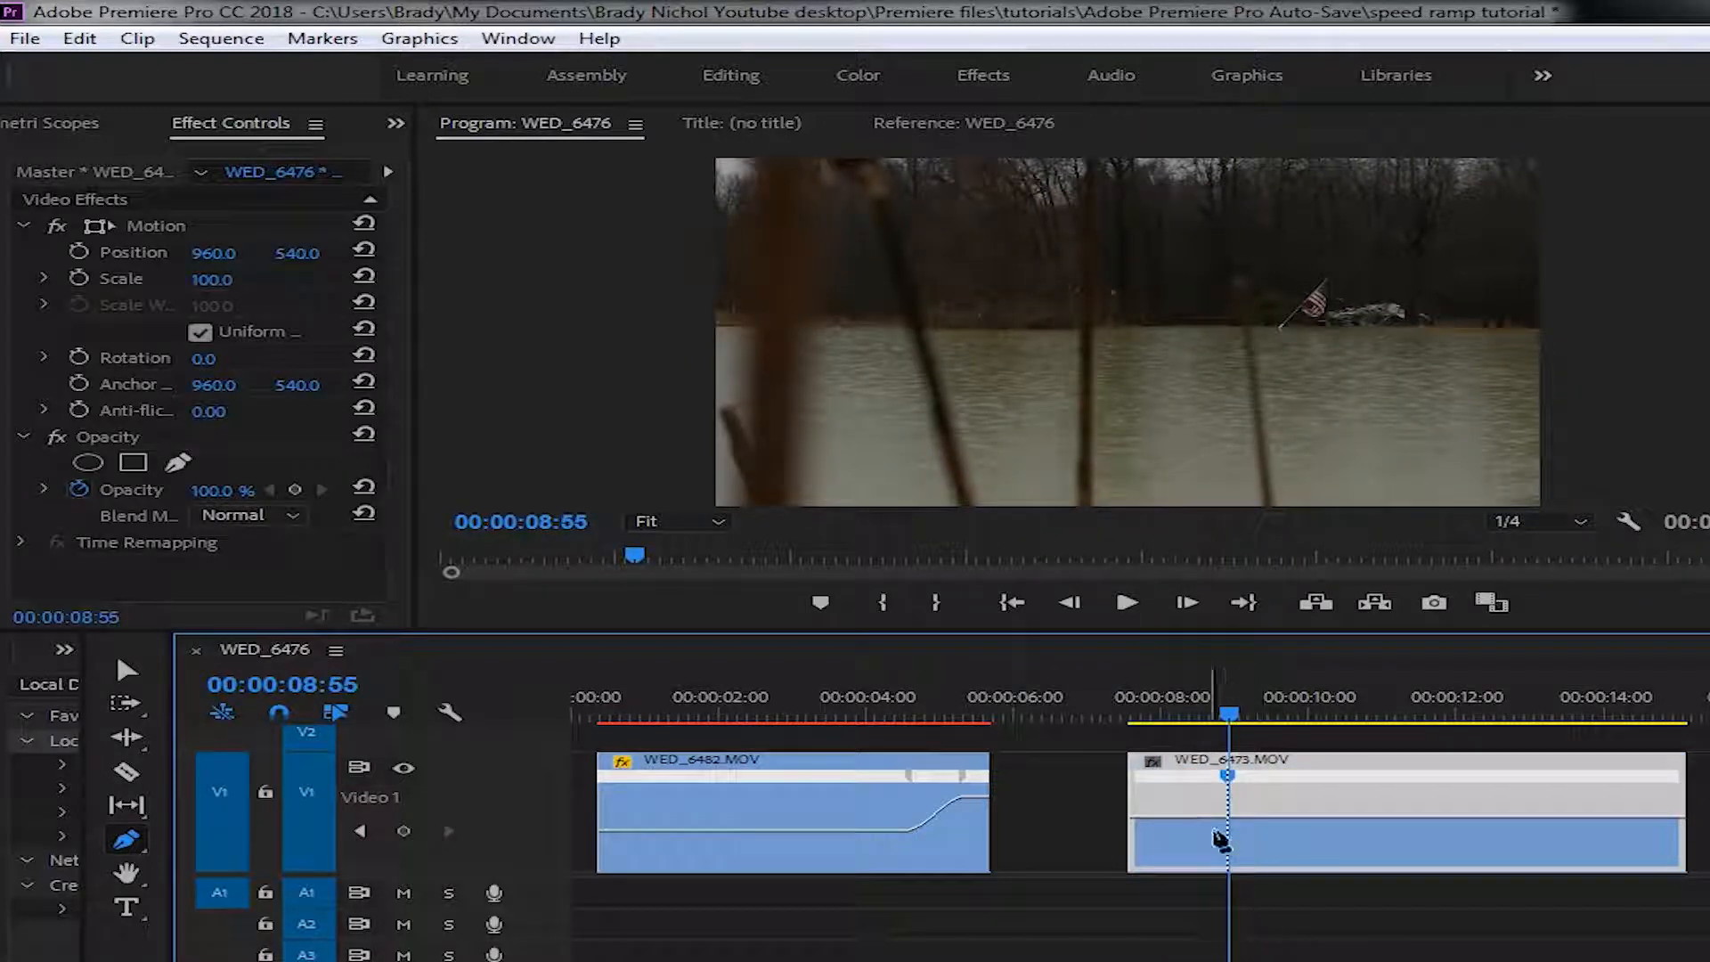
- Raise the speed of WED_6473.MOV before its keyframe and split the keyframe into a gradual slow-down ramp
key("v")
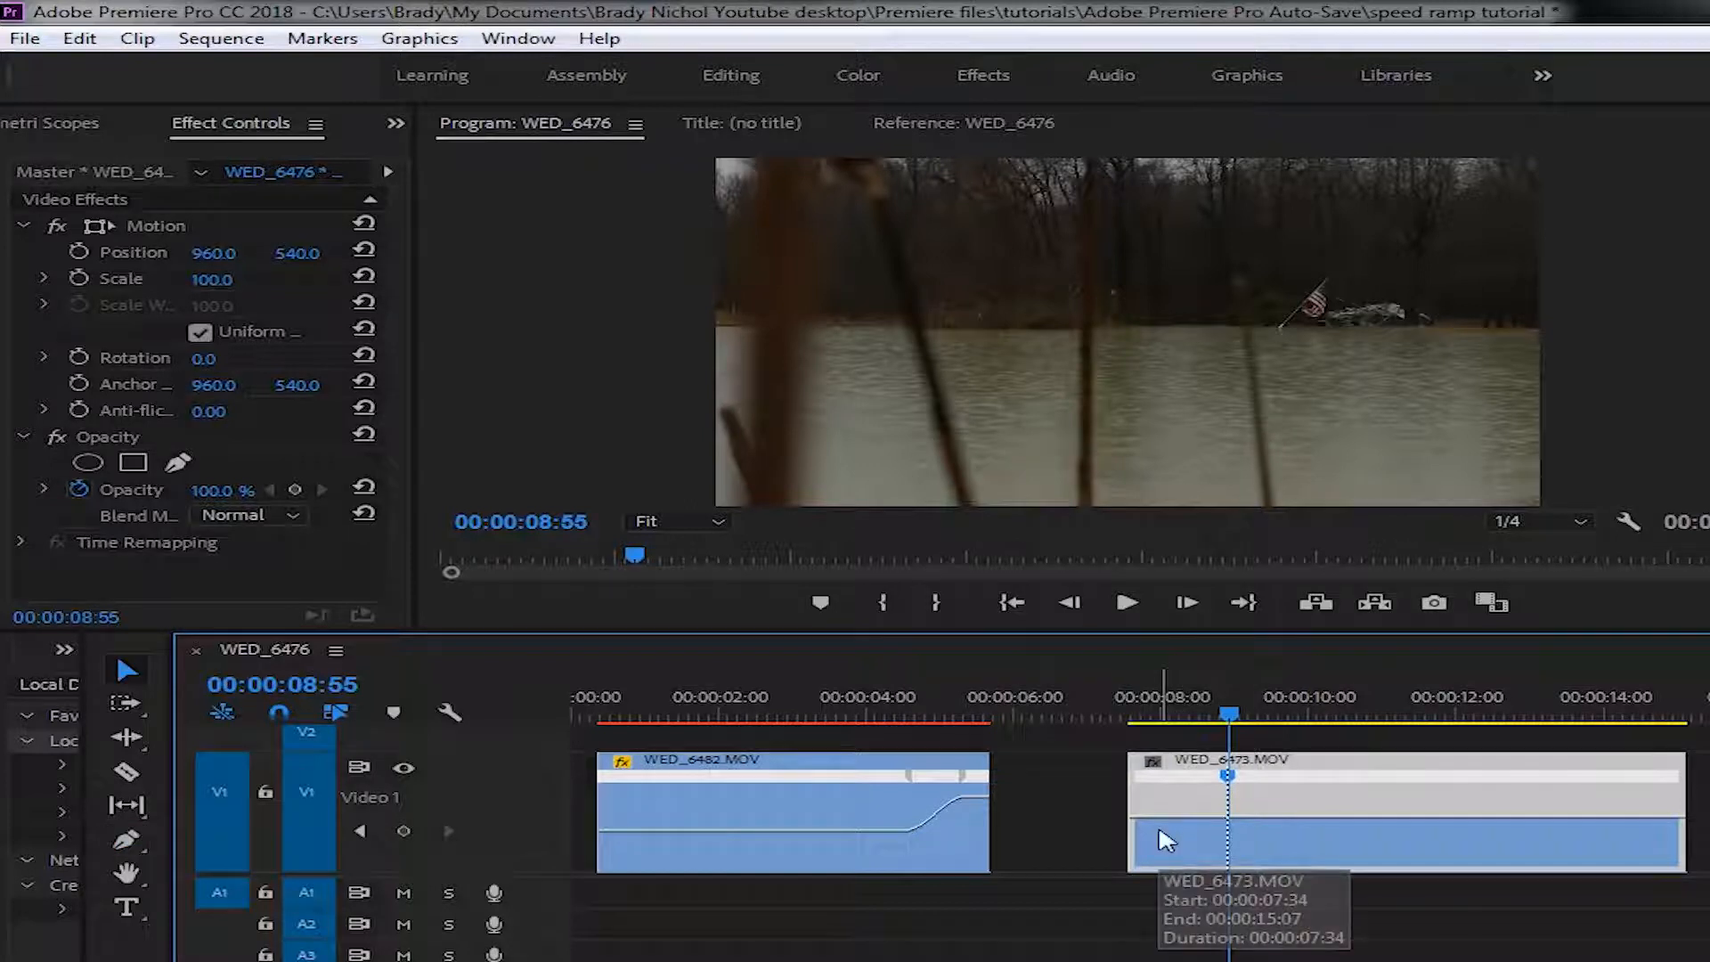
left_click_drag(1182, 835, 1190, 793)
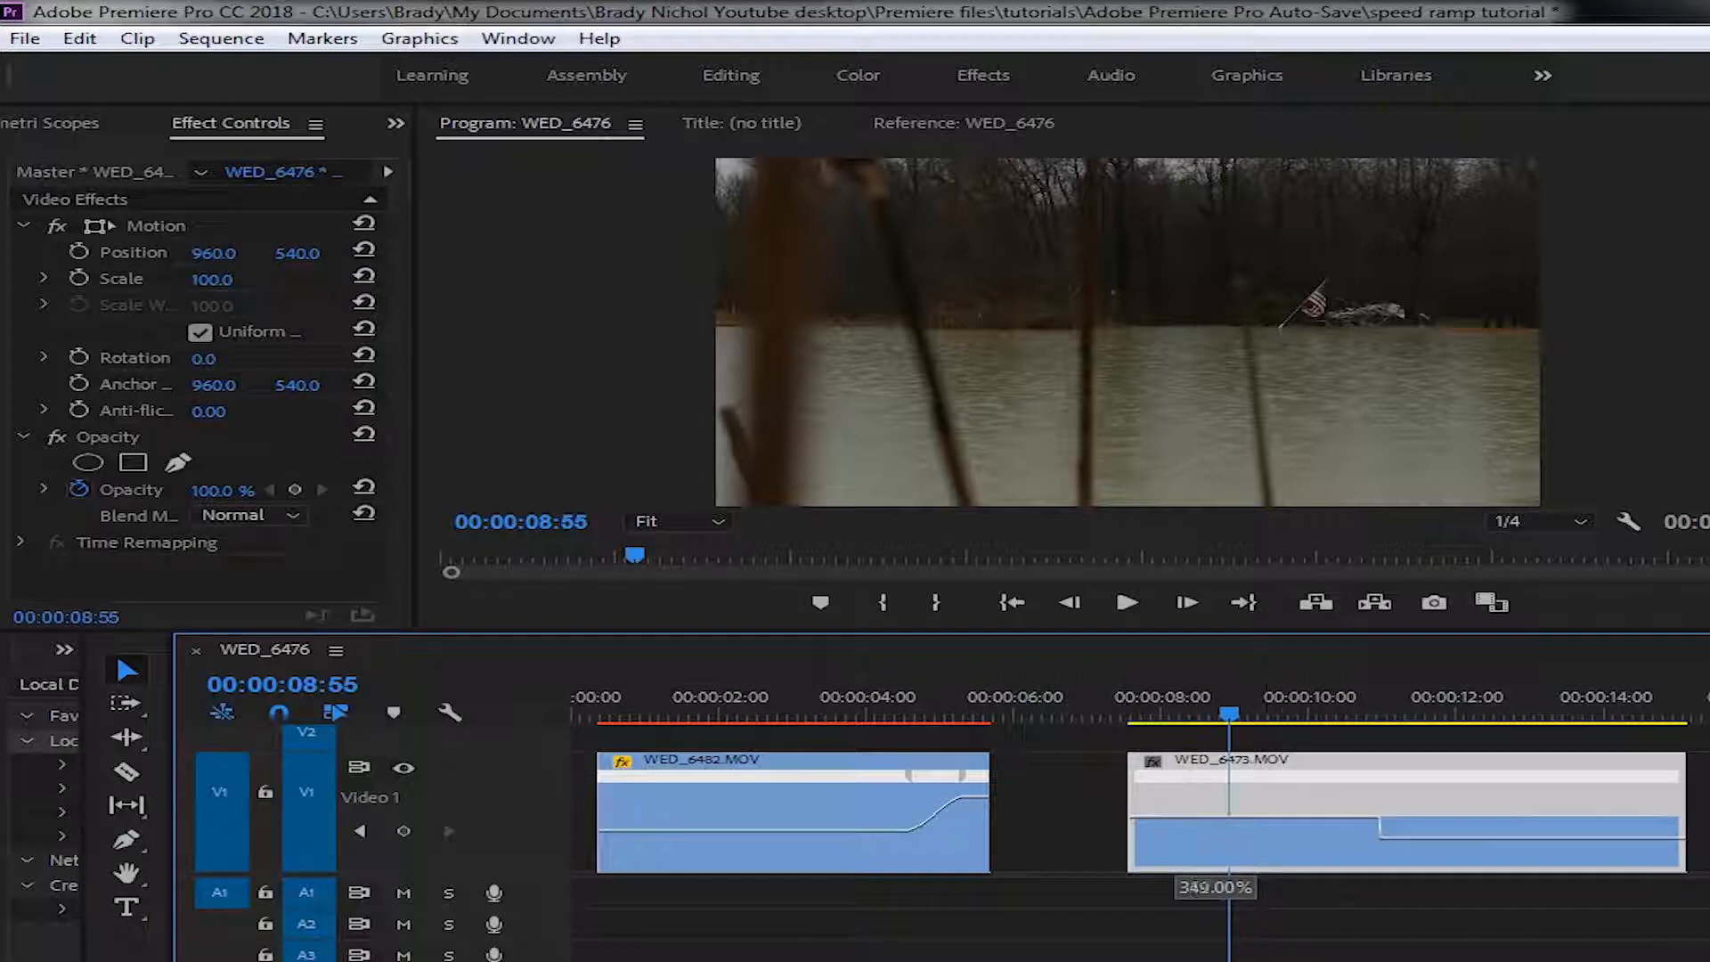
mouse_move(1190, 793)
left_mouse_down()
mouse_move(1142, 783)
mouse_move(1169, 777)
left_mouse_up()
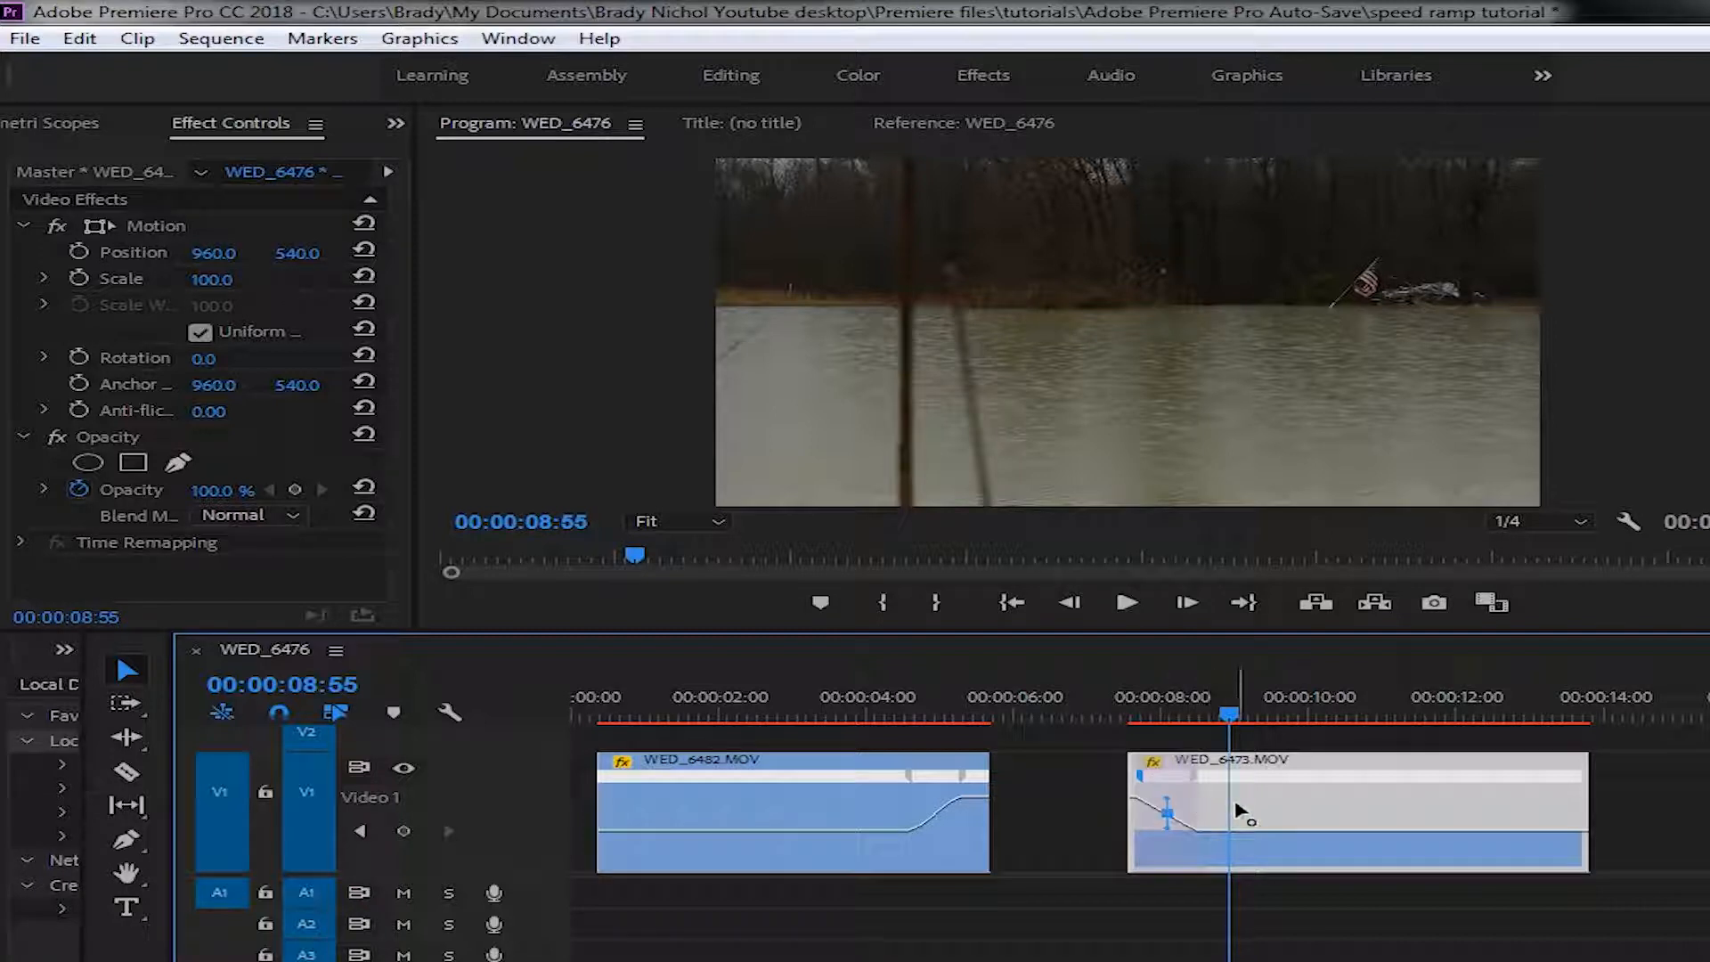
- Move WED_6473.MOV earlier so it starts exactly at the end of WED_6482.MOV, and play back the transition
left_click_drag(1263, 826, 883, 831)
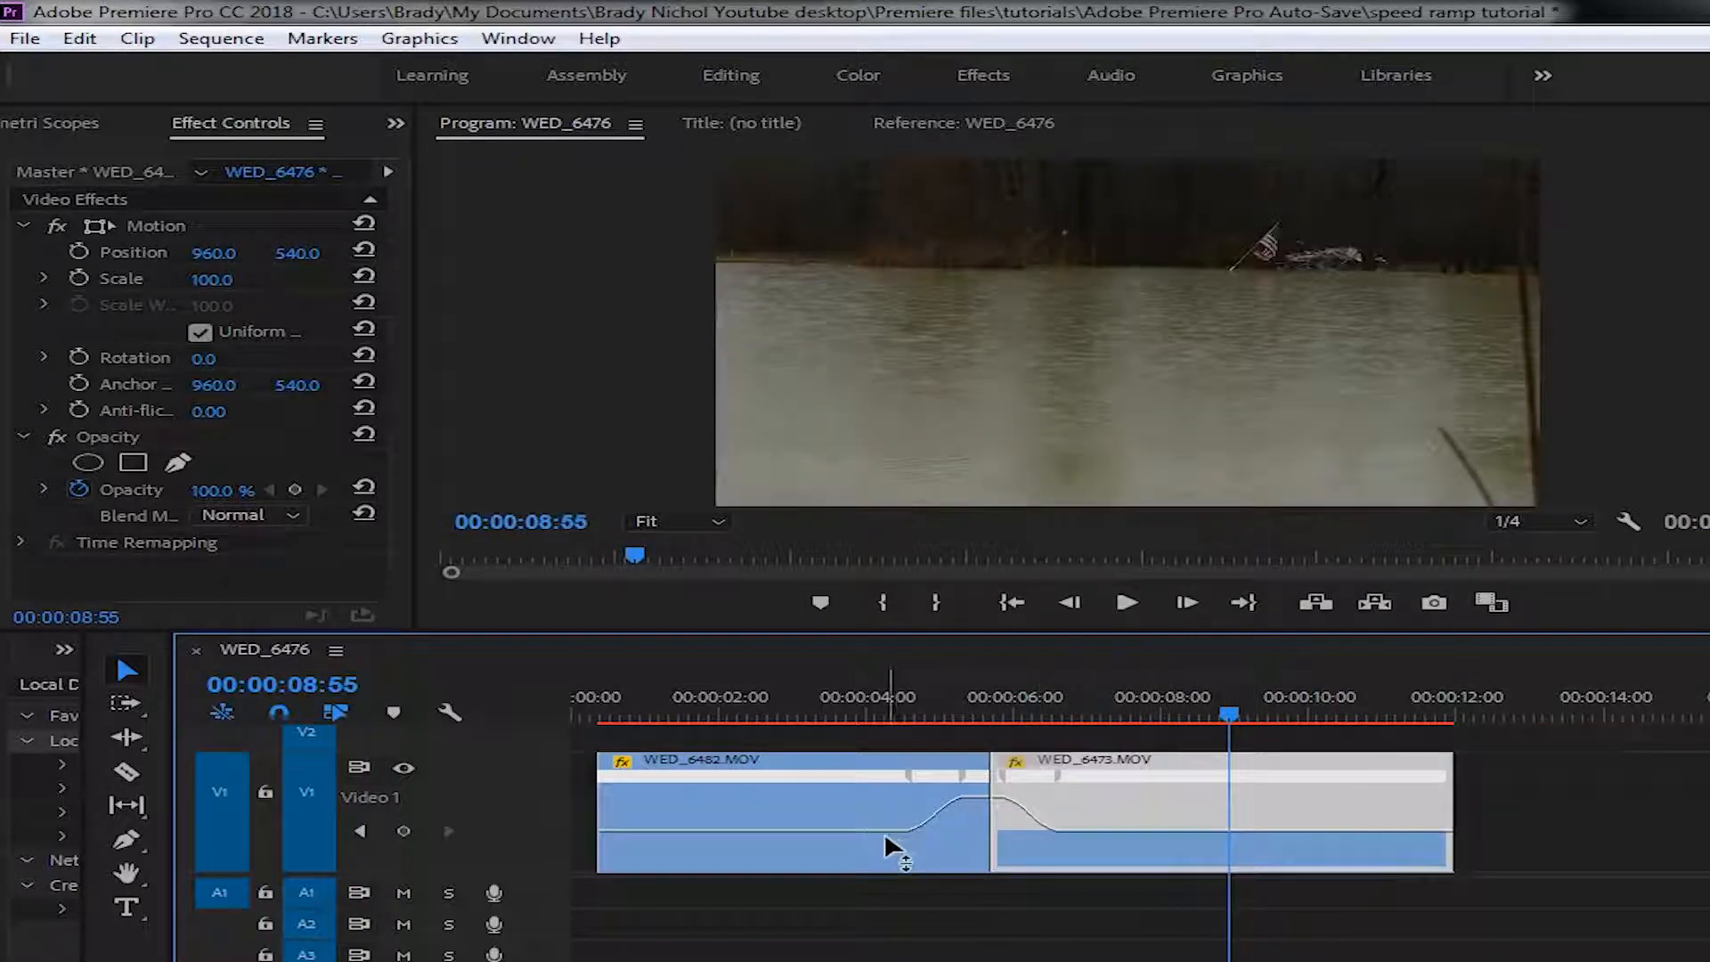
left_click(845, 713)
key("space")
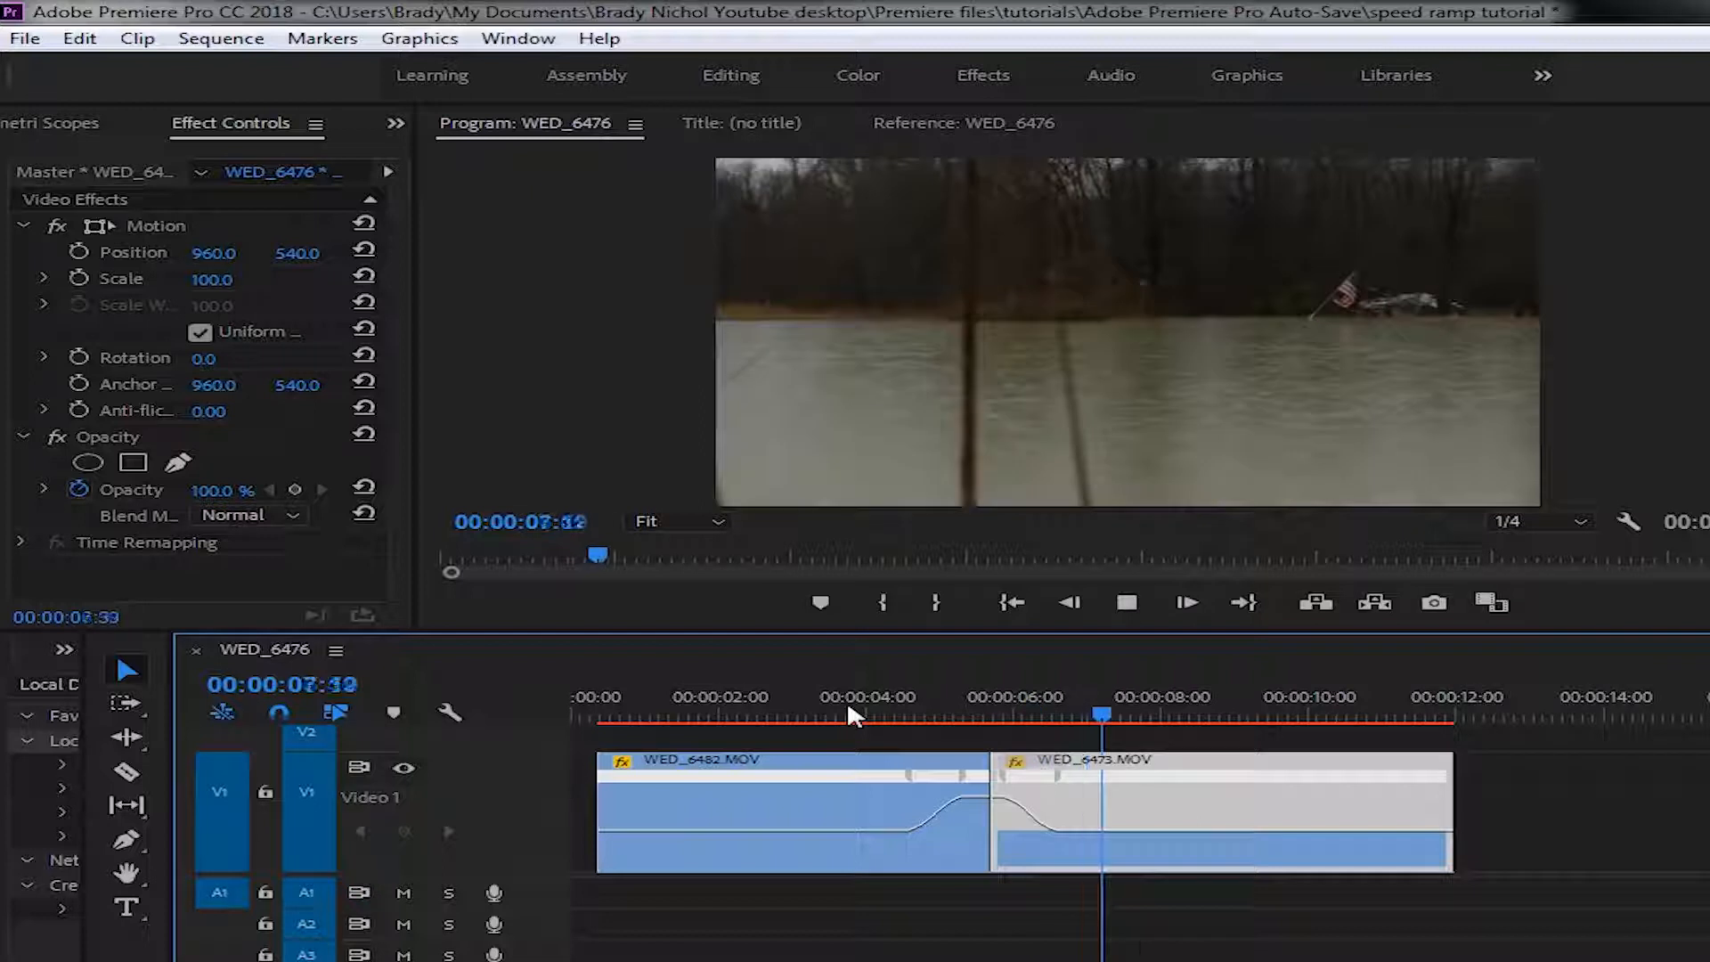
key("space")
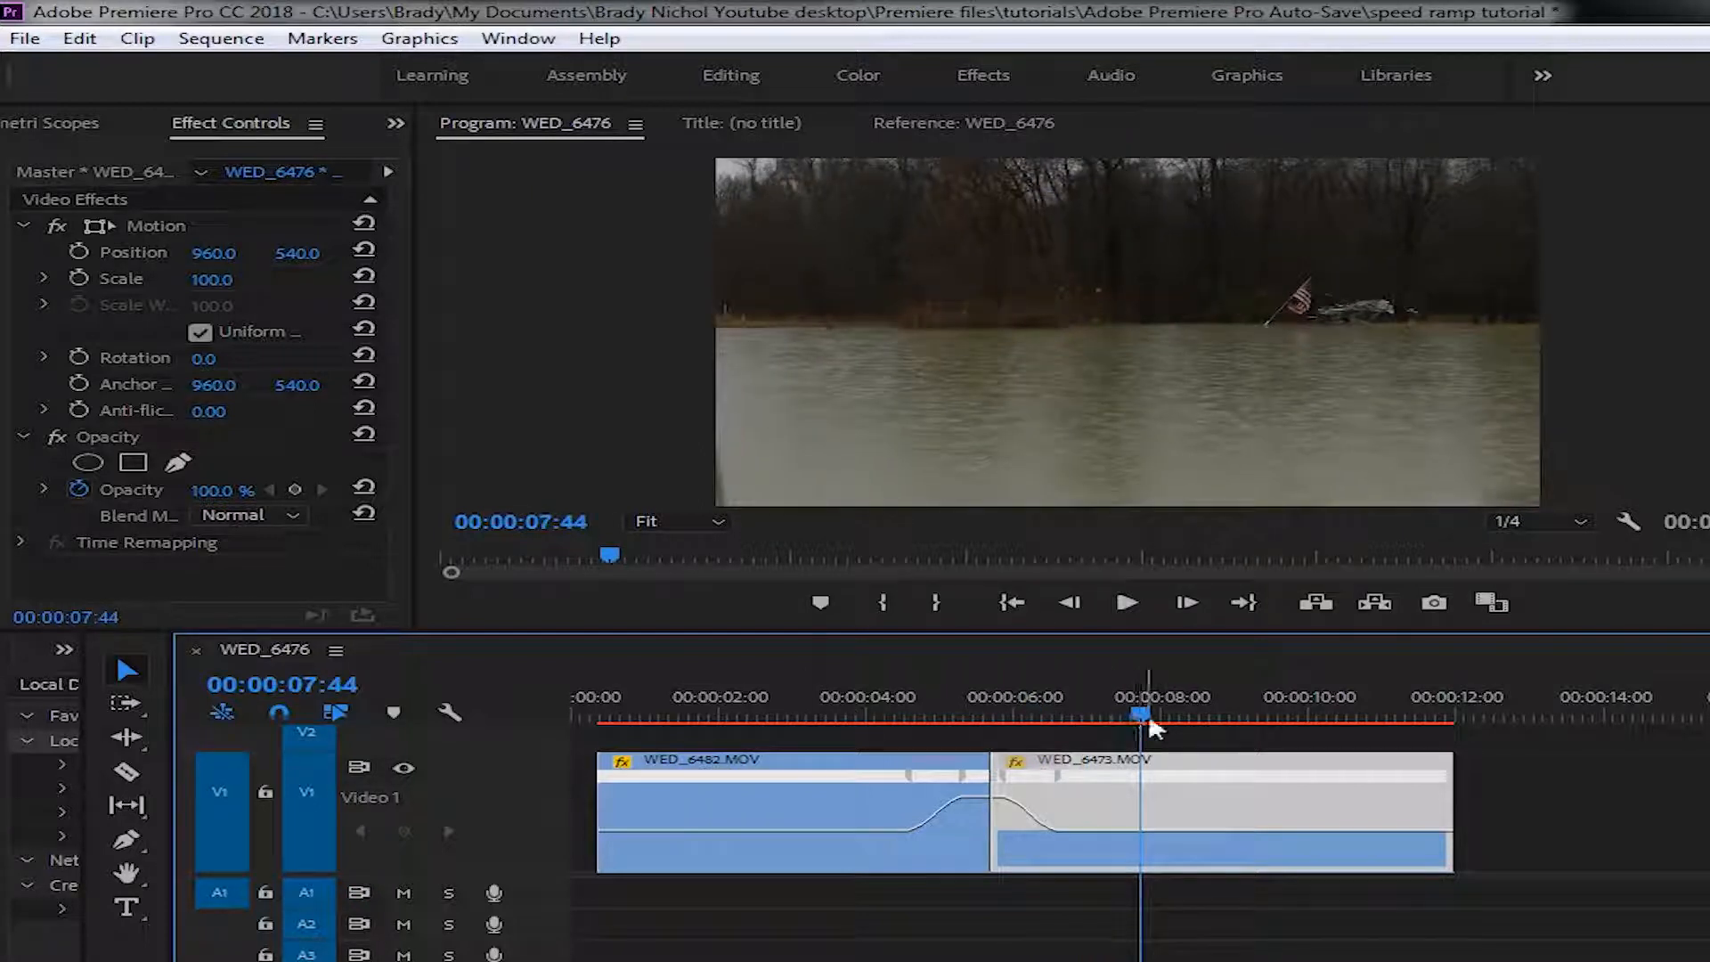
left_click_drag(1140, 713, 860, 721)
- Move WED_6473.MOV up to track V2, slow down WED_6482.MOV before its speed ramp, and play back the result
left_click_drag(1158, 810, 1158, 736)
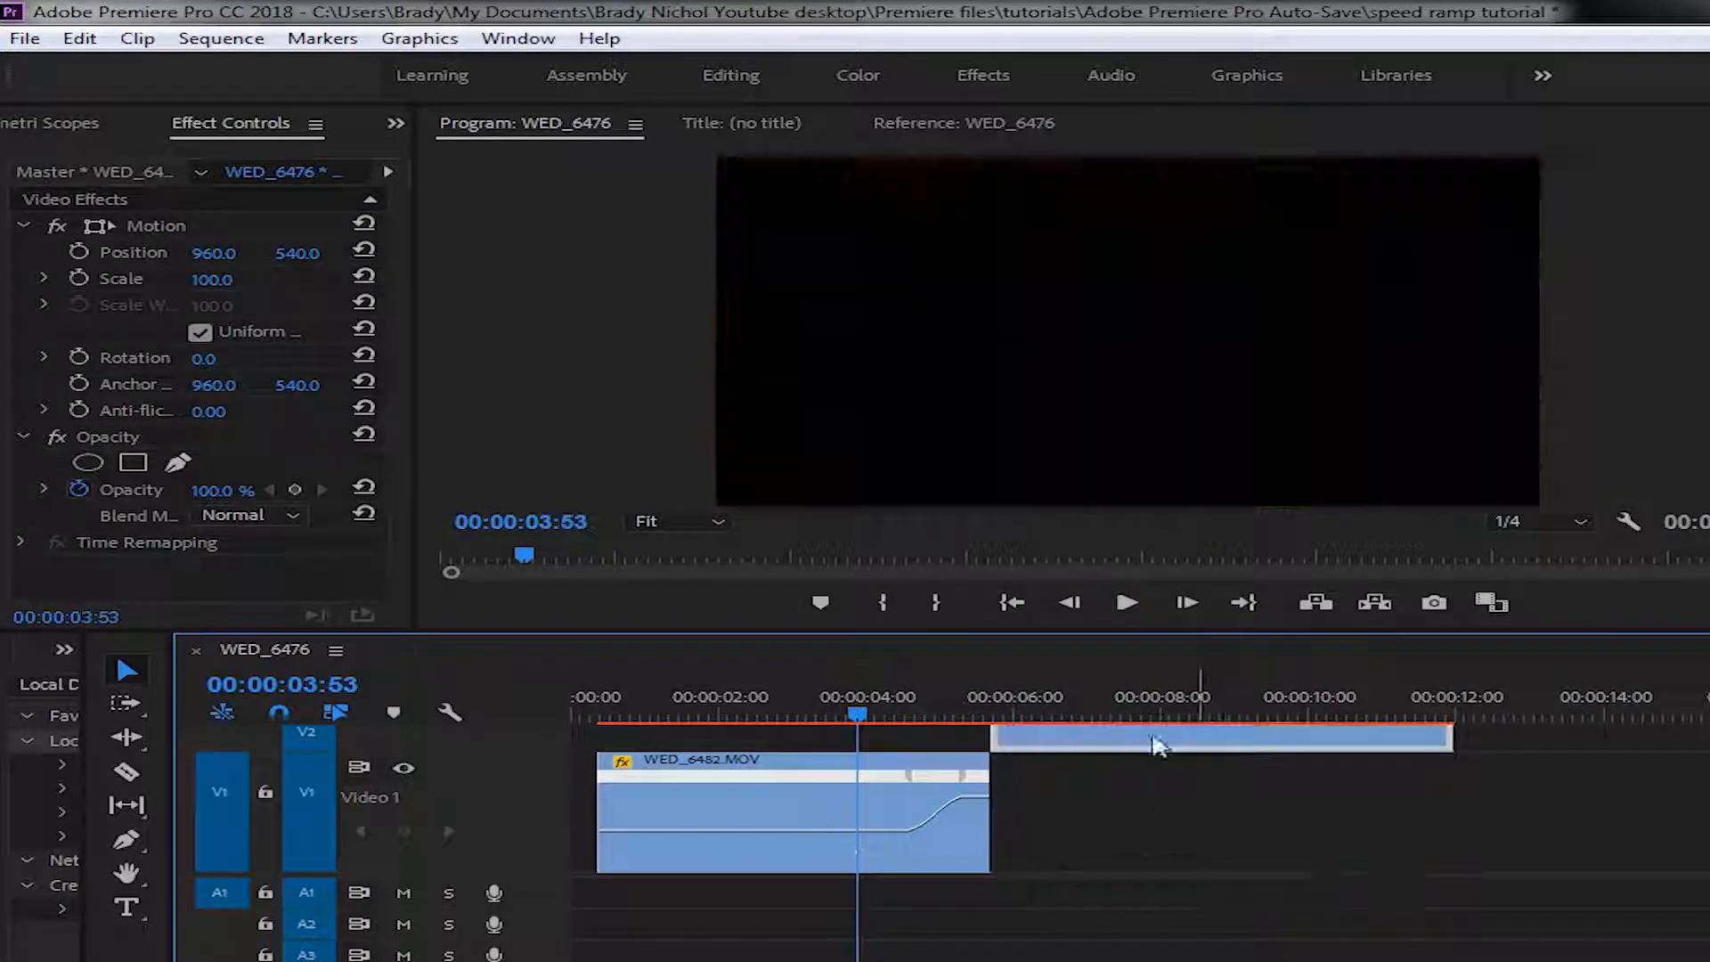
mouse_move(1709, 837)
left_mouse_down()
mouse_move(1709, 792)
mouse_move(1709, 837)
left_mouse_up()
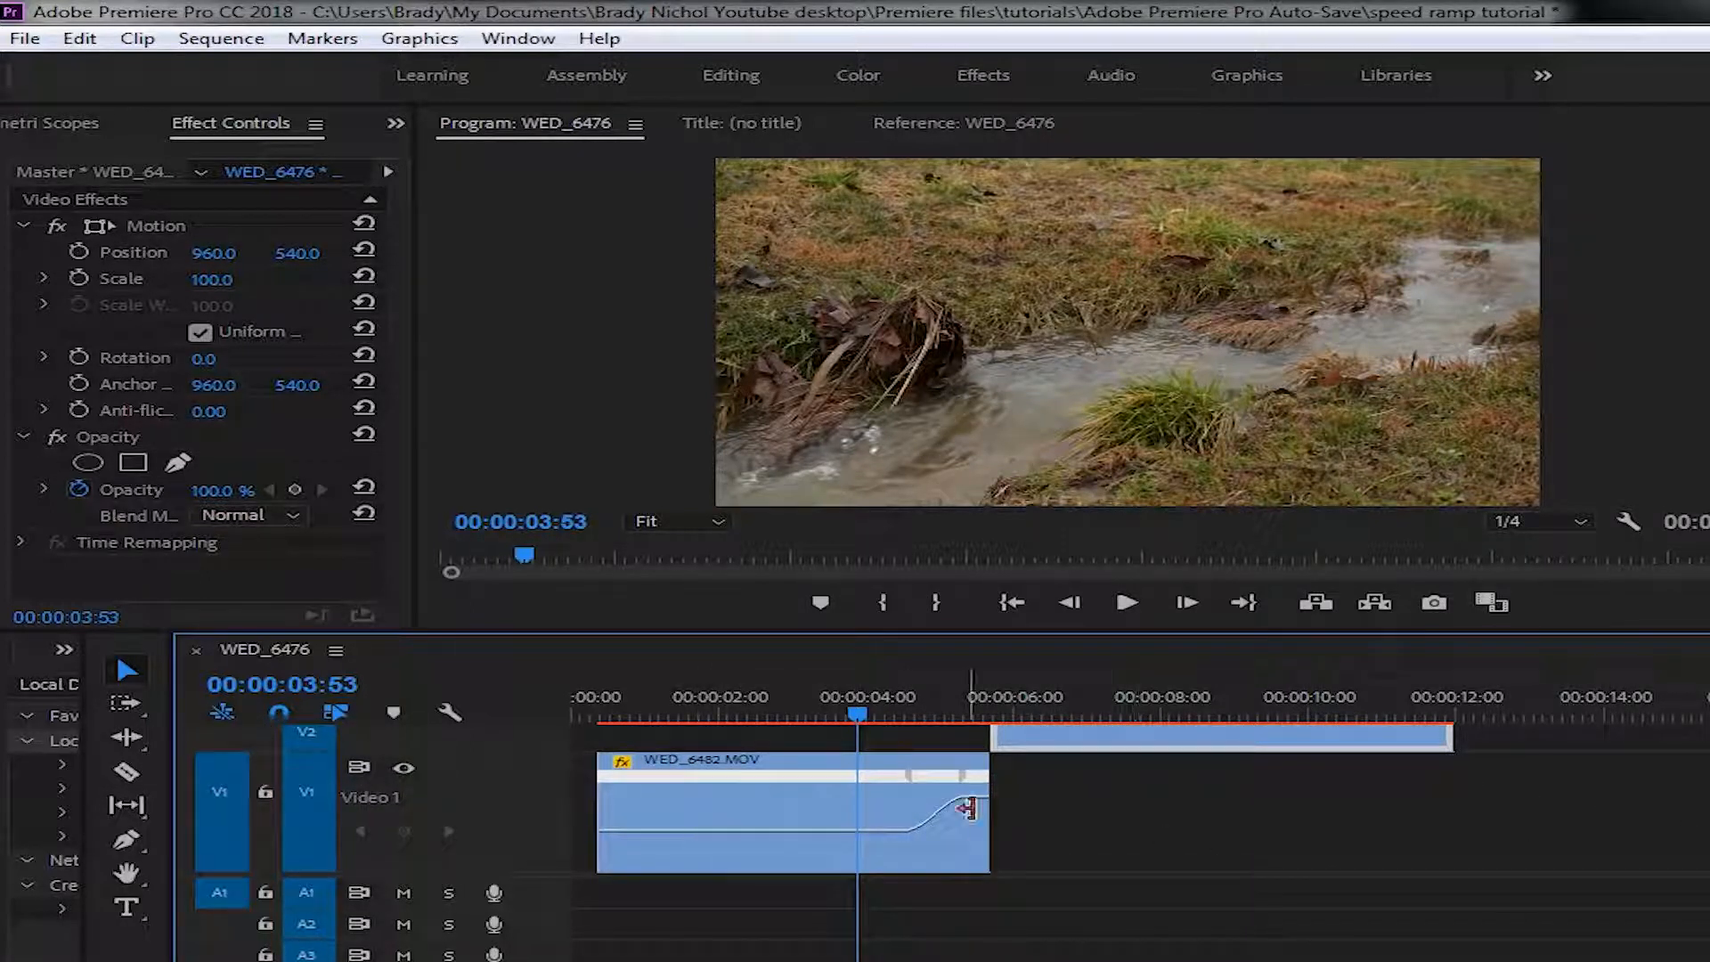
left_click_drag(782, 830, 803, 841)
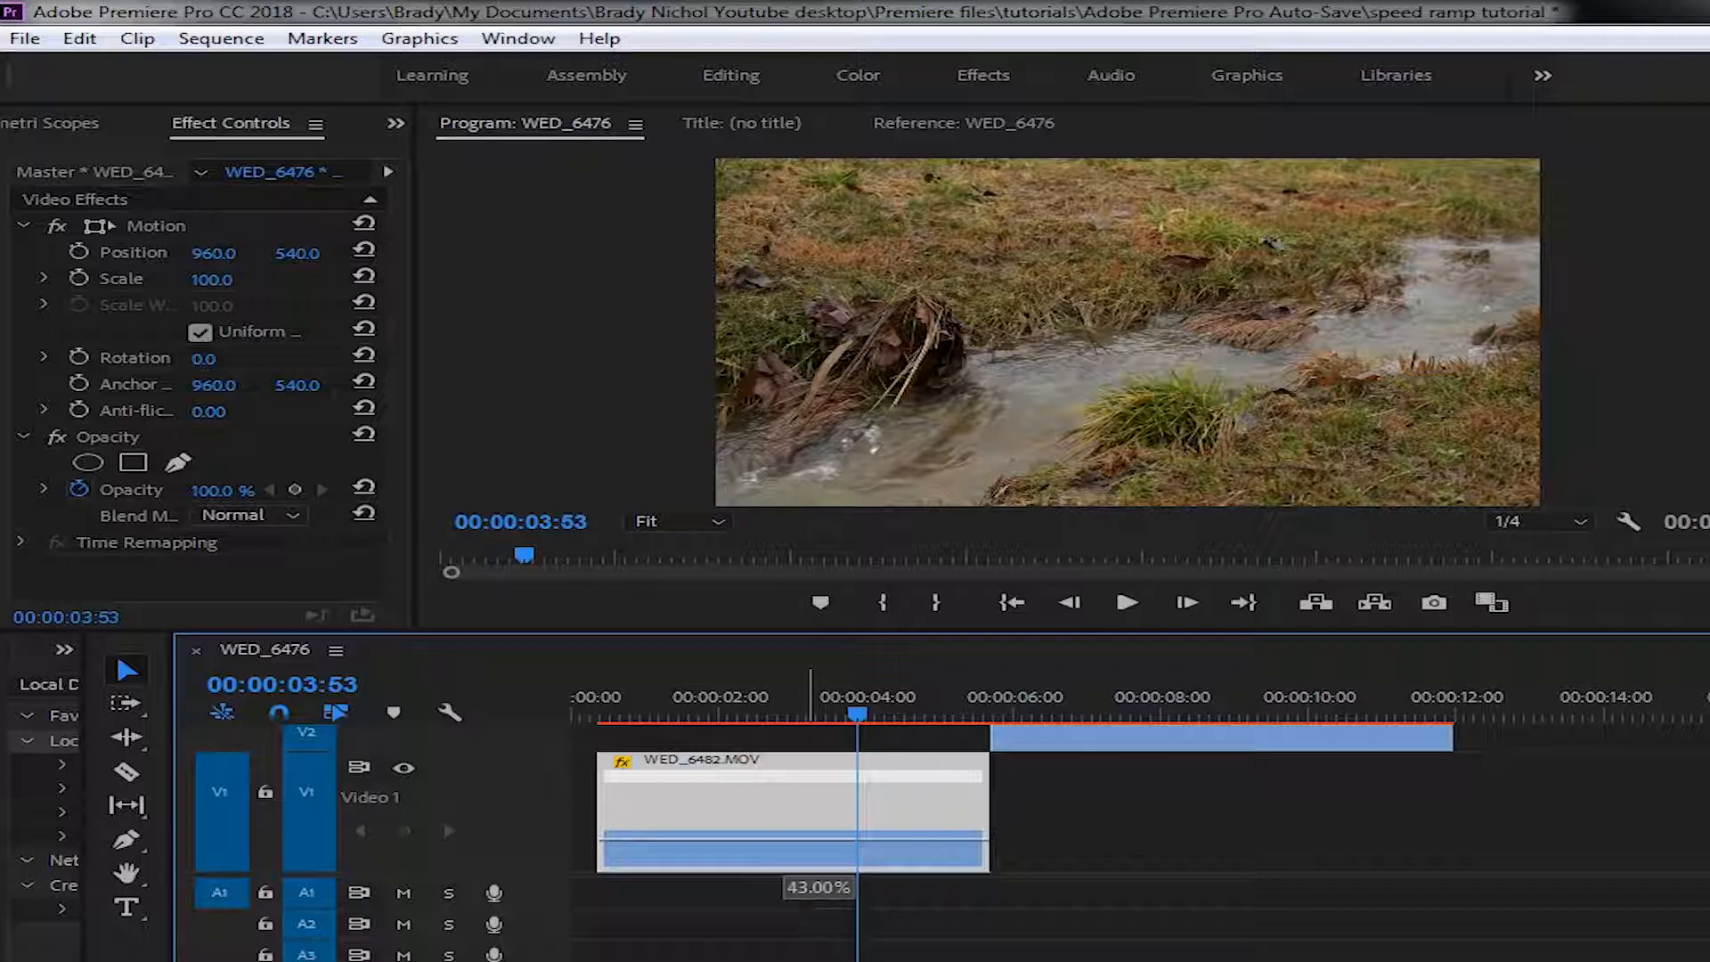
left_click_drag(818, 837, 818, 839)
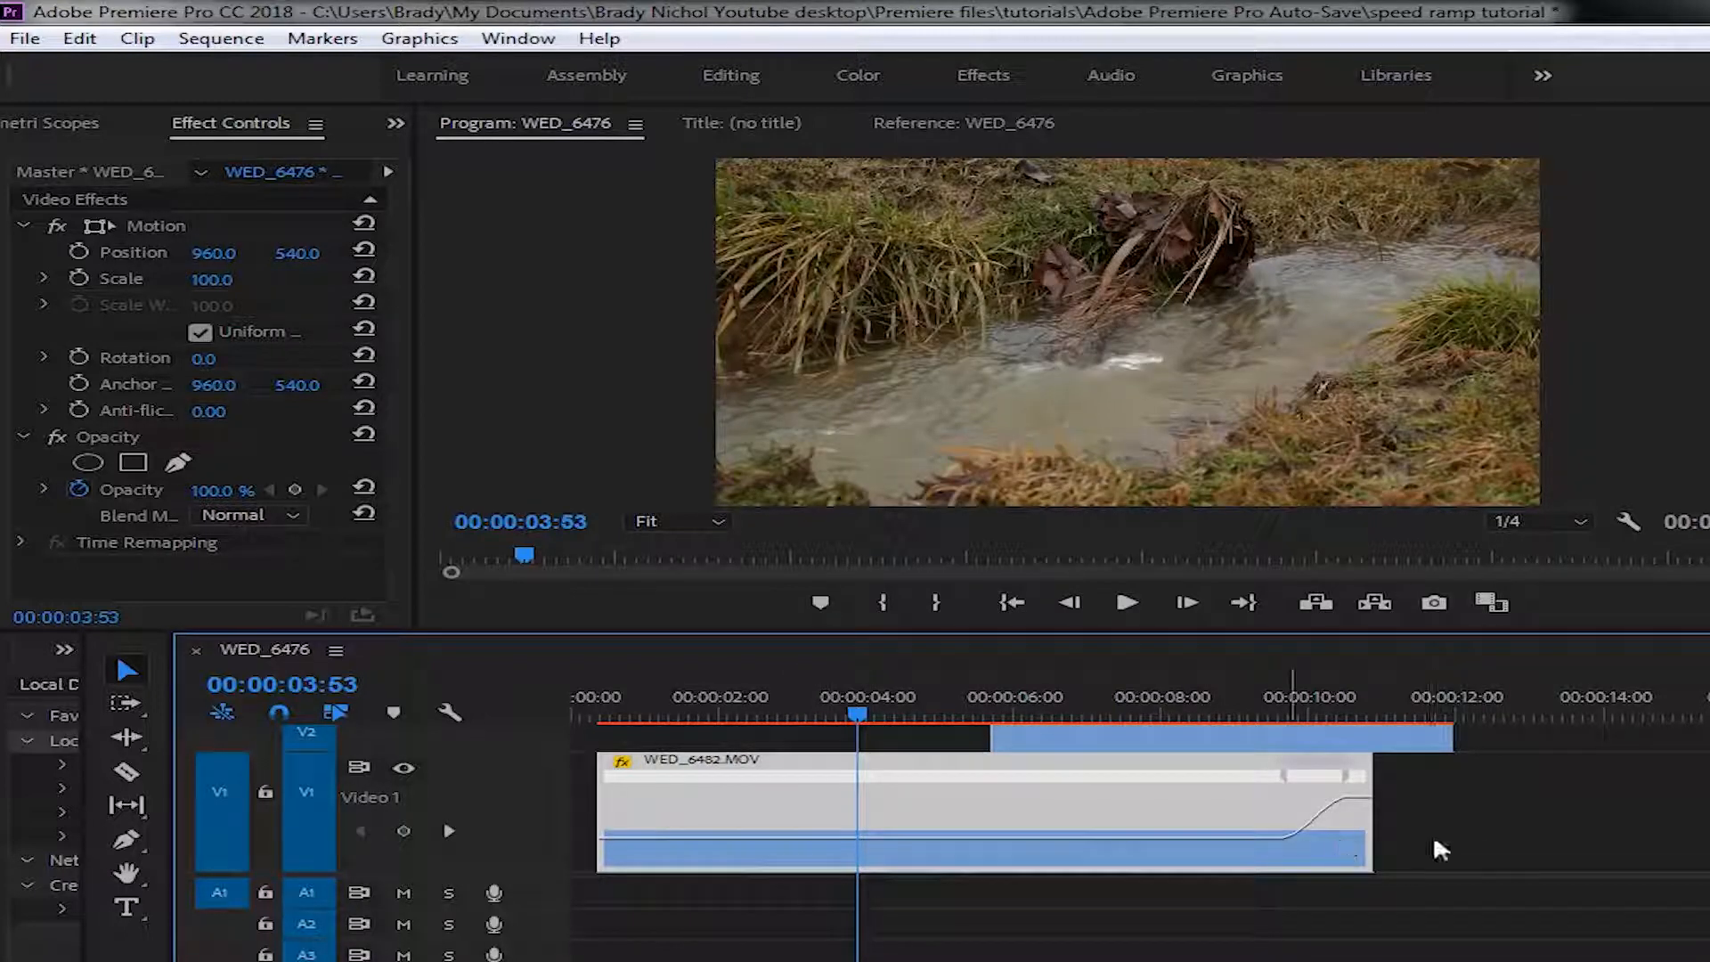
key("space")
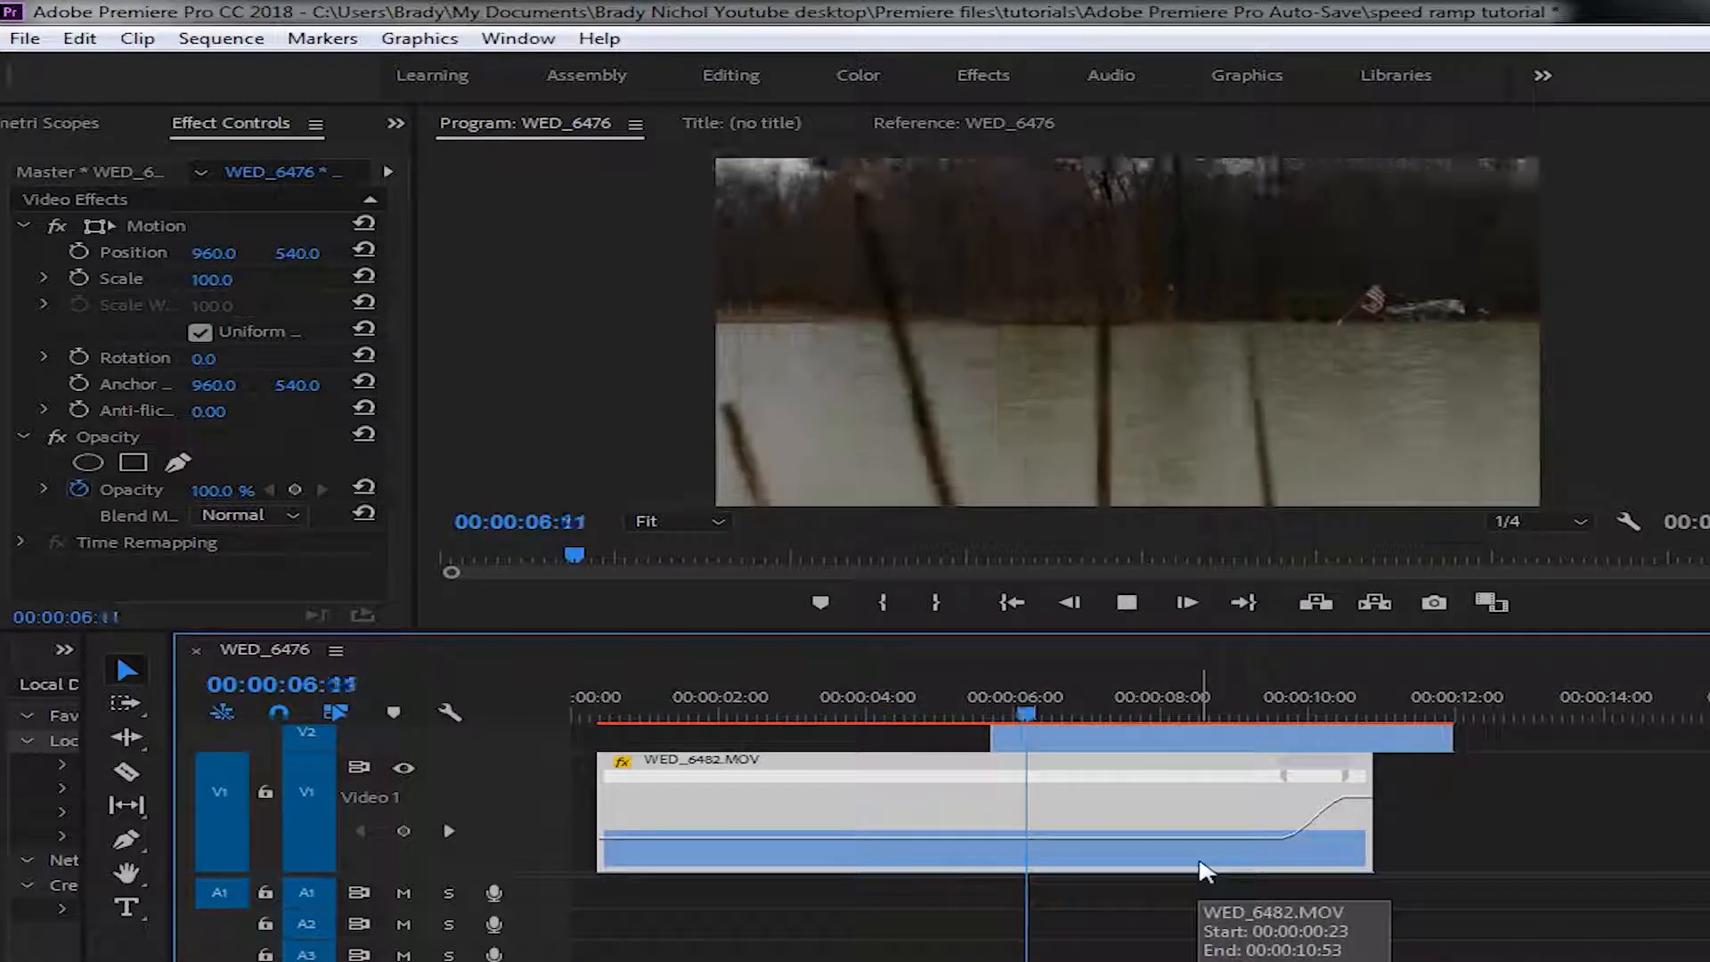
key("space")
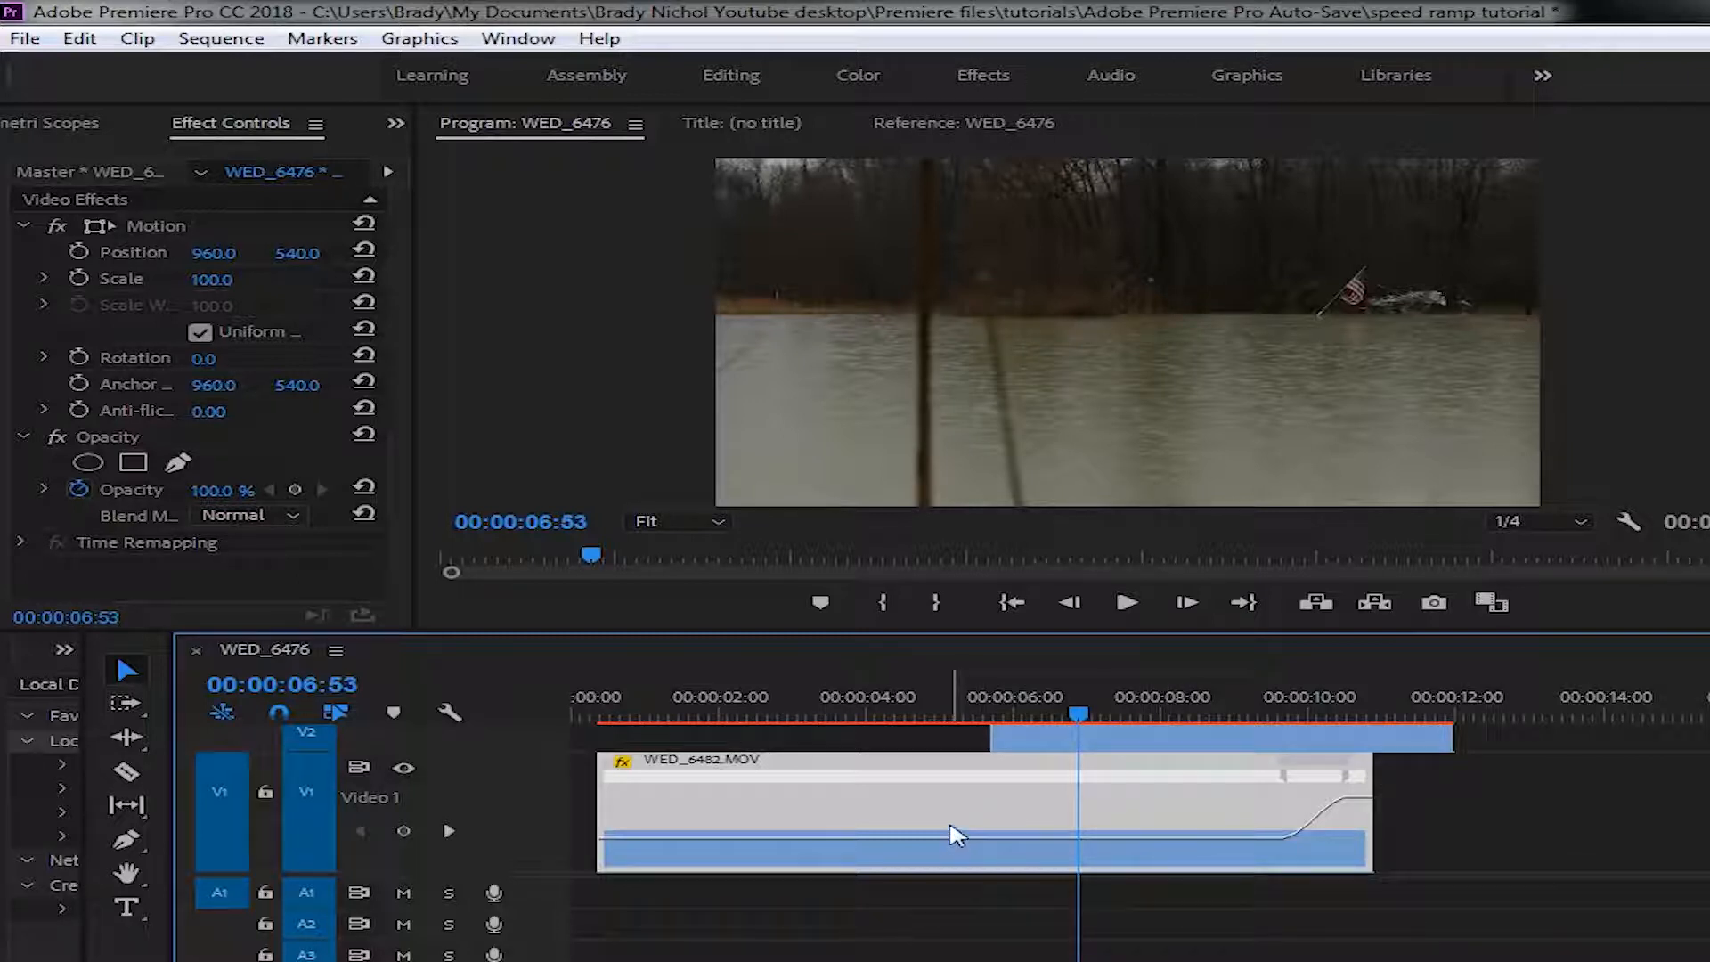
- Cut WED_6482.MOV at the start of WED_6473.MOV, delete the earlier piece, and move the remaining piece so it ends at that point
key("c")
left_click(992, 806)
key("v")
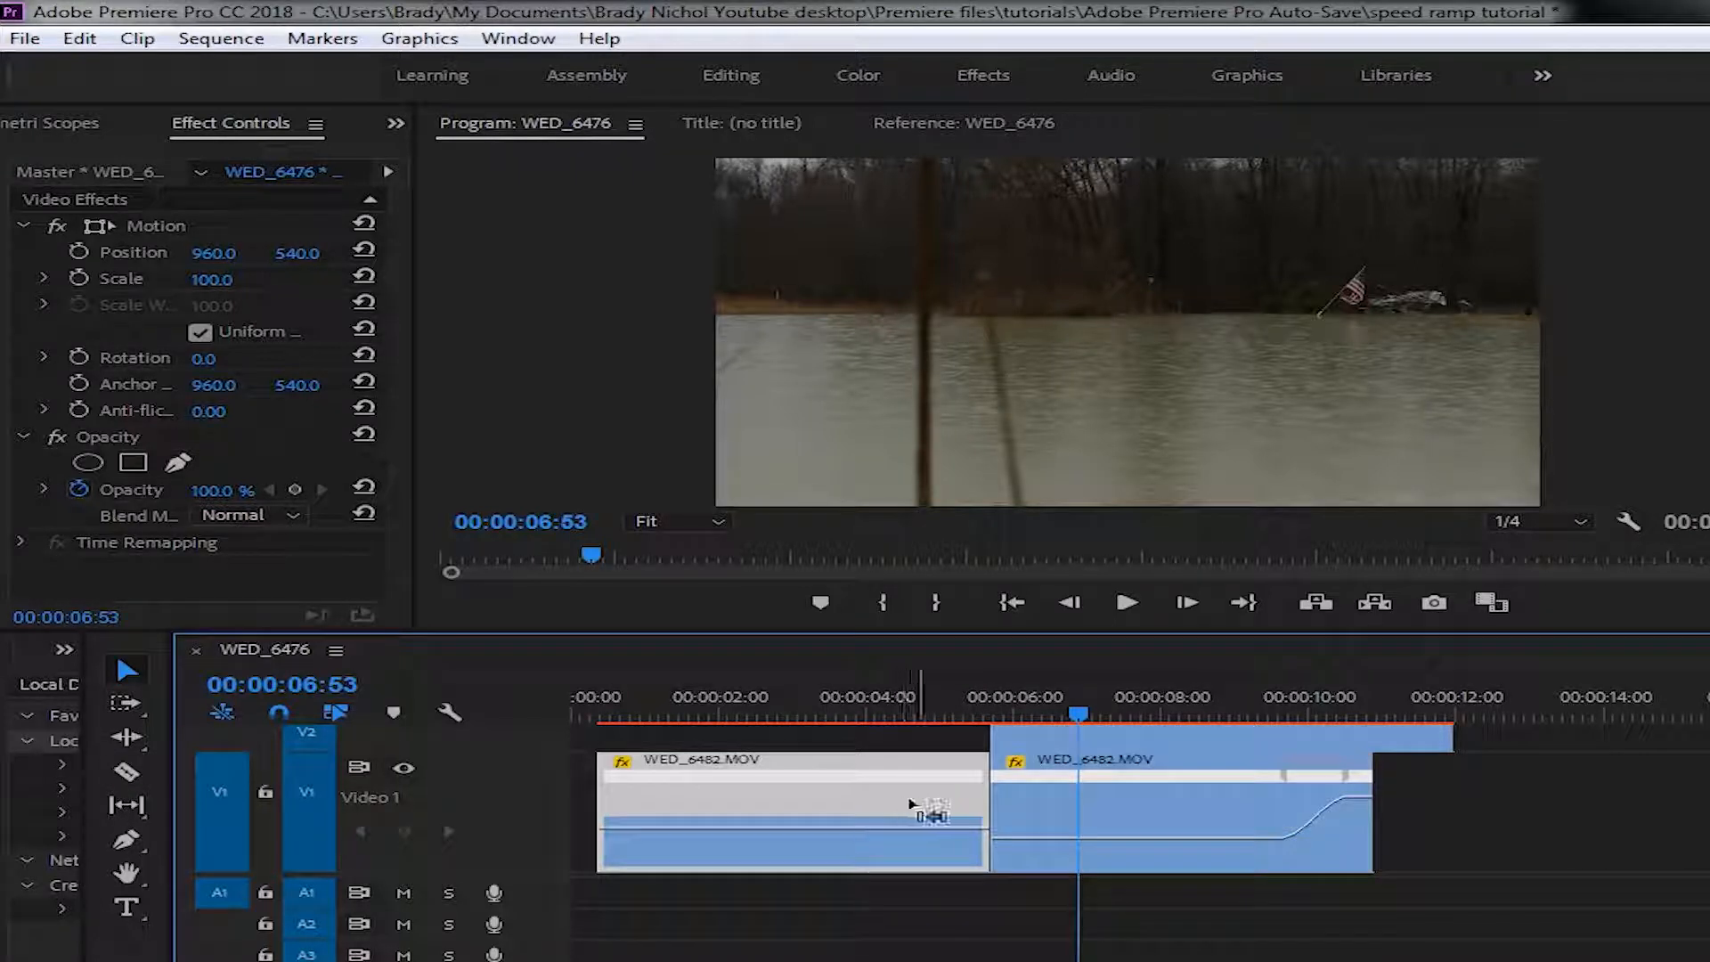
key("Delete")
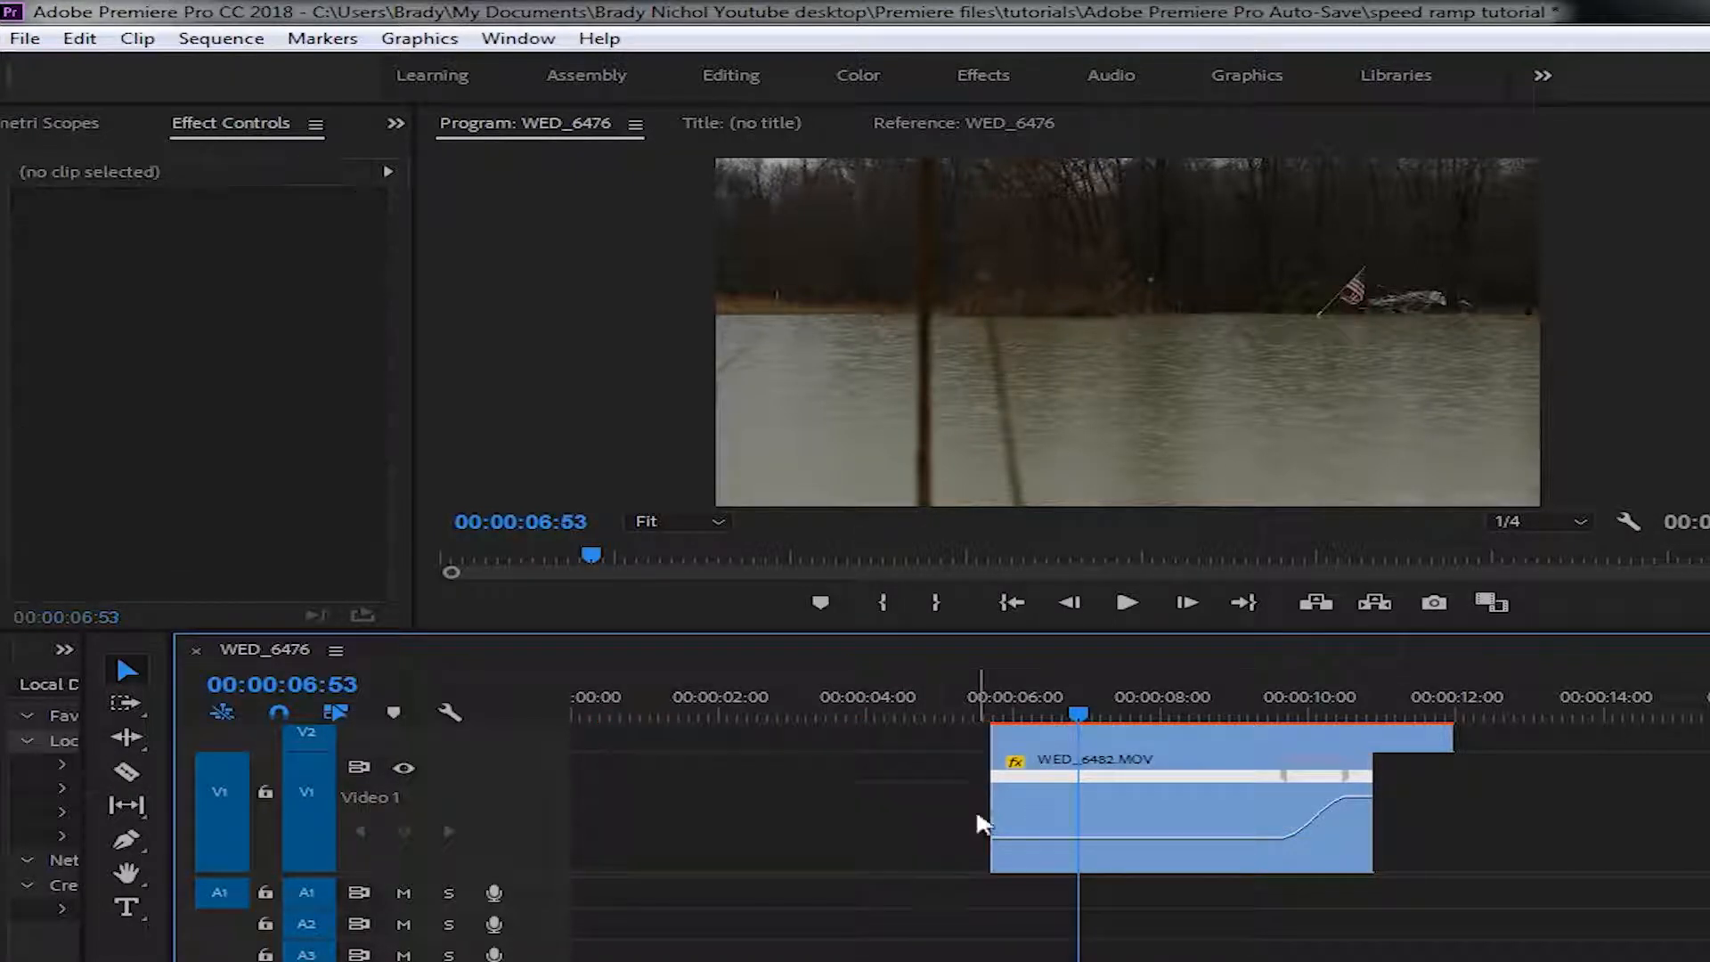
left_click_drag(1087, 813, 704, 809)
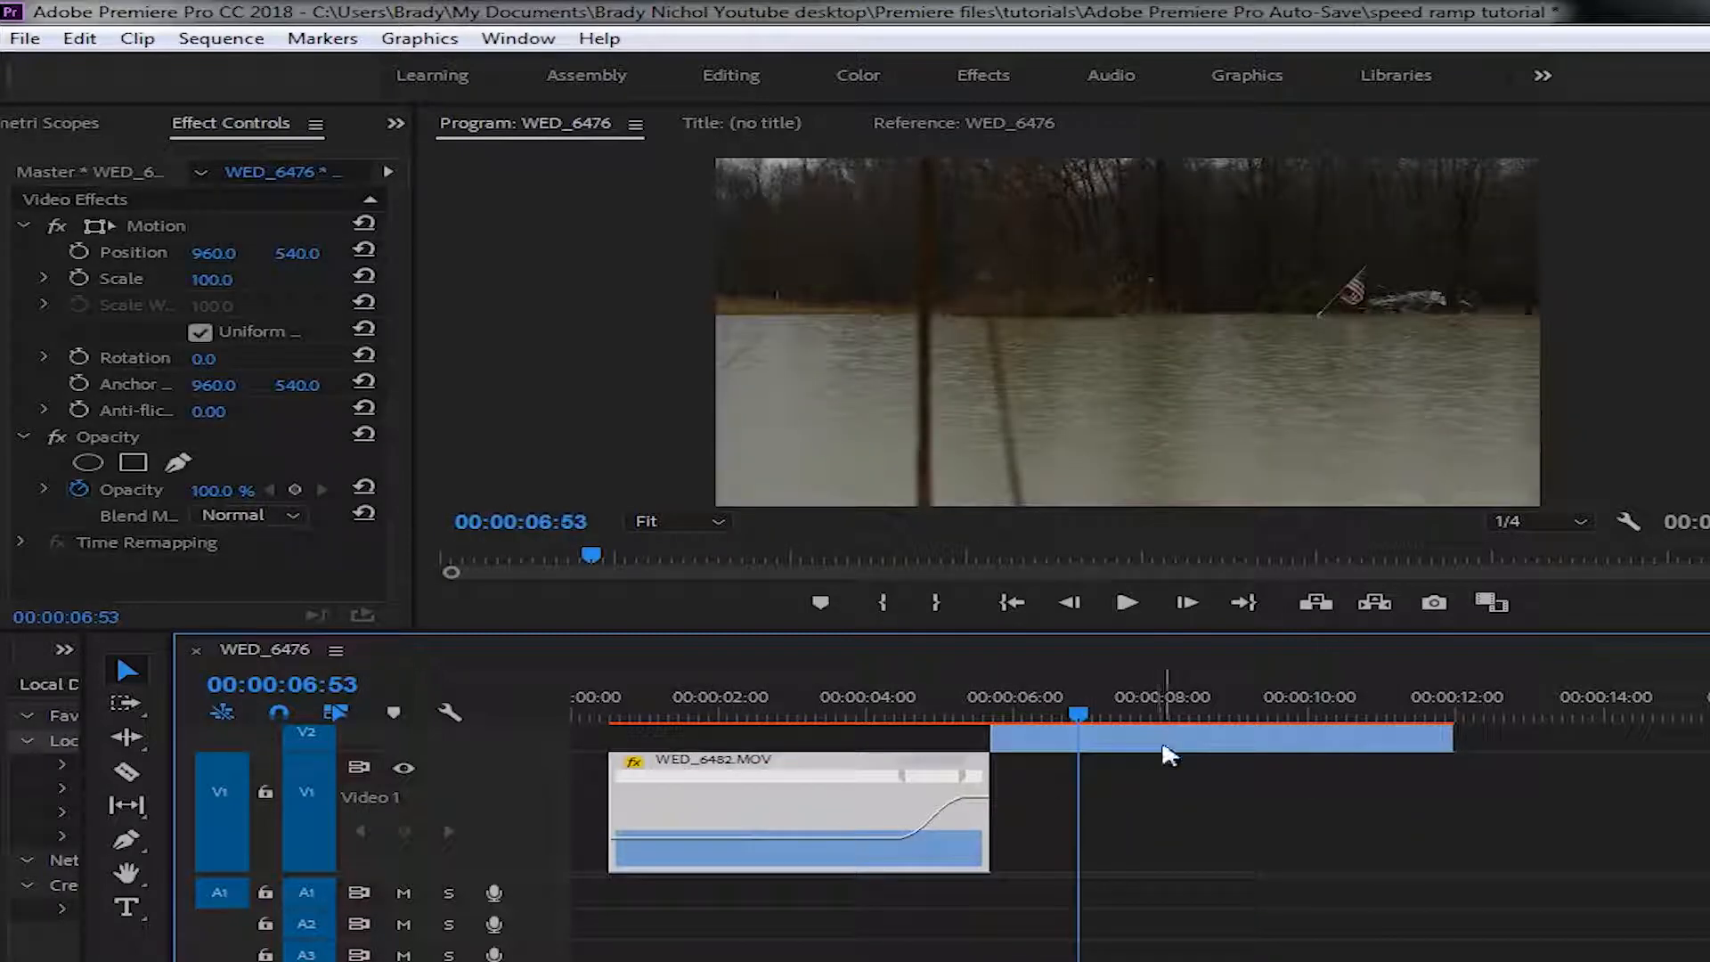
- Return WED_6473.MOV to track V1 directly after WED_6482.MOV, slow it down after its ramp, and play back the transition
left_click_drag(1169, 755, 1171, 806)
left_click_drag(1311, 830, 1311, 836)
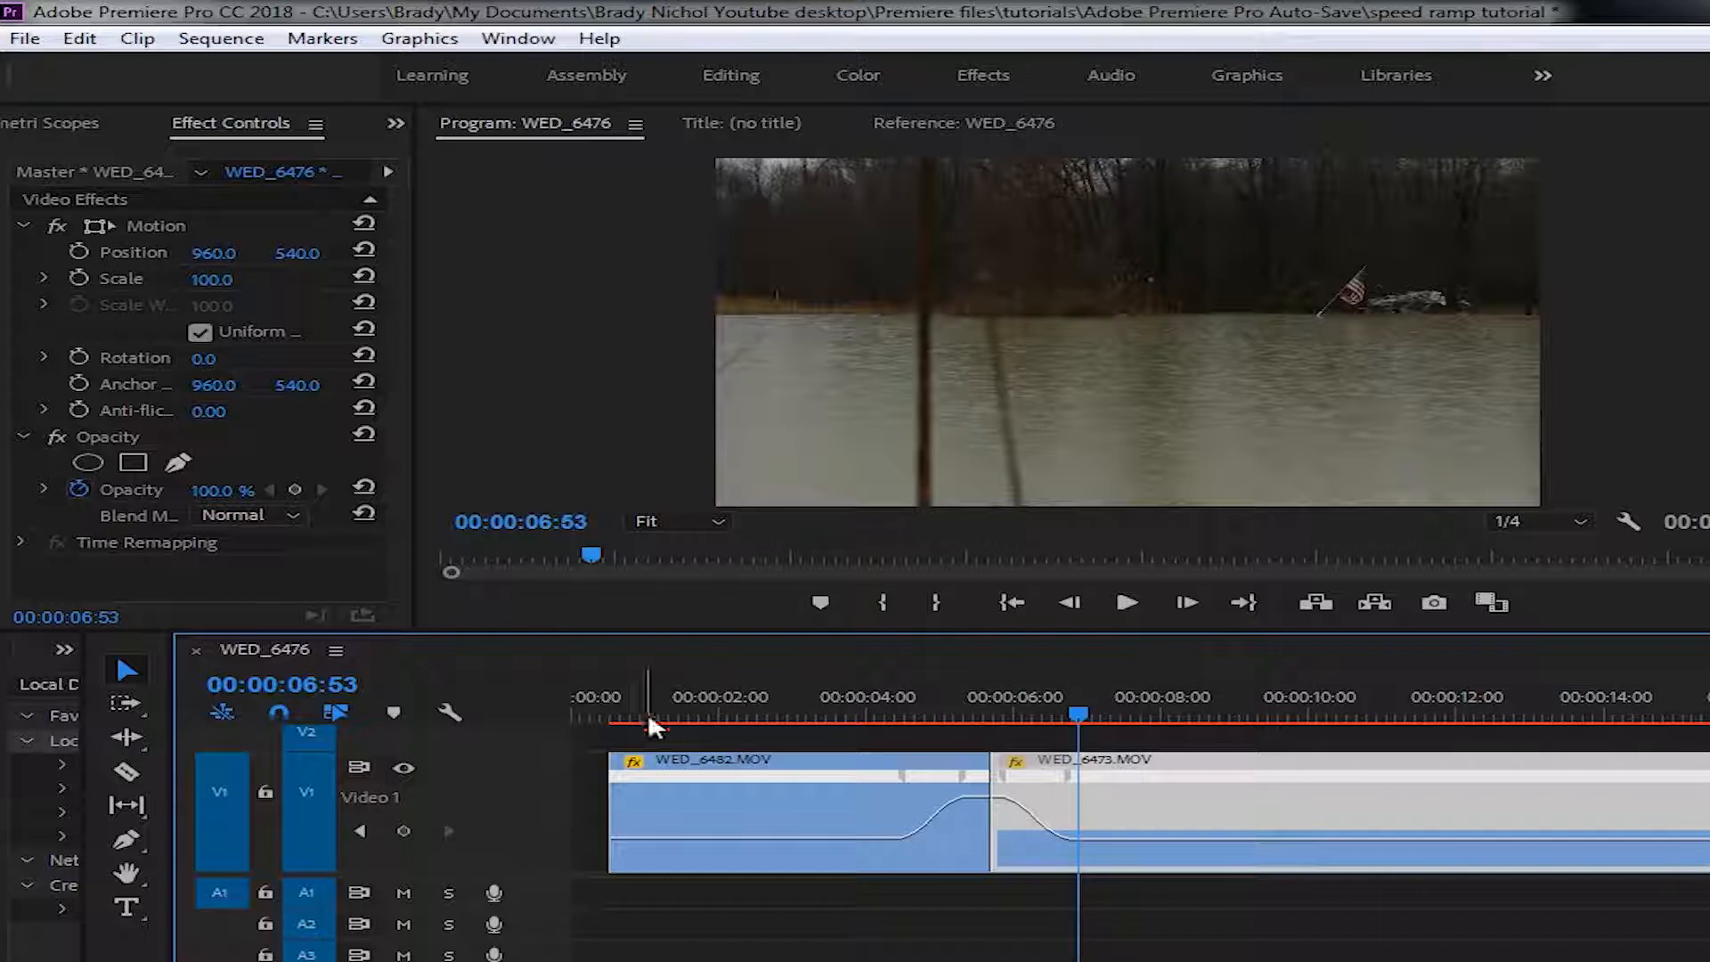
key("space")
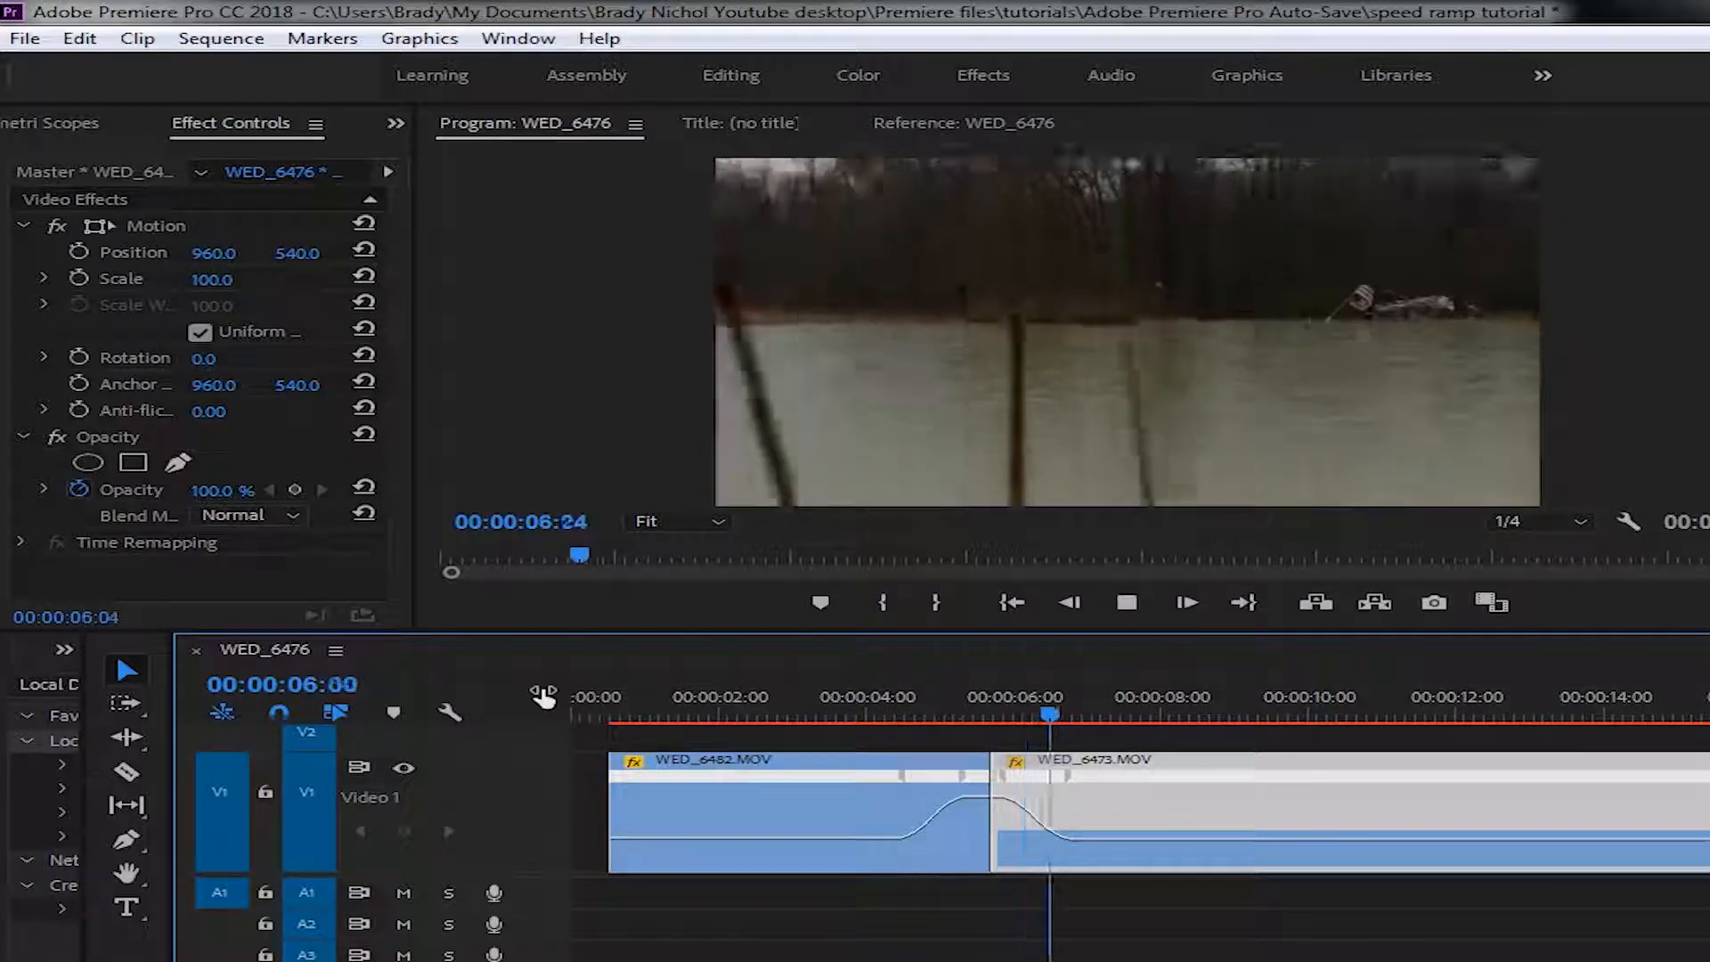
key("space")
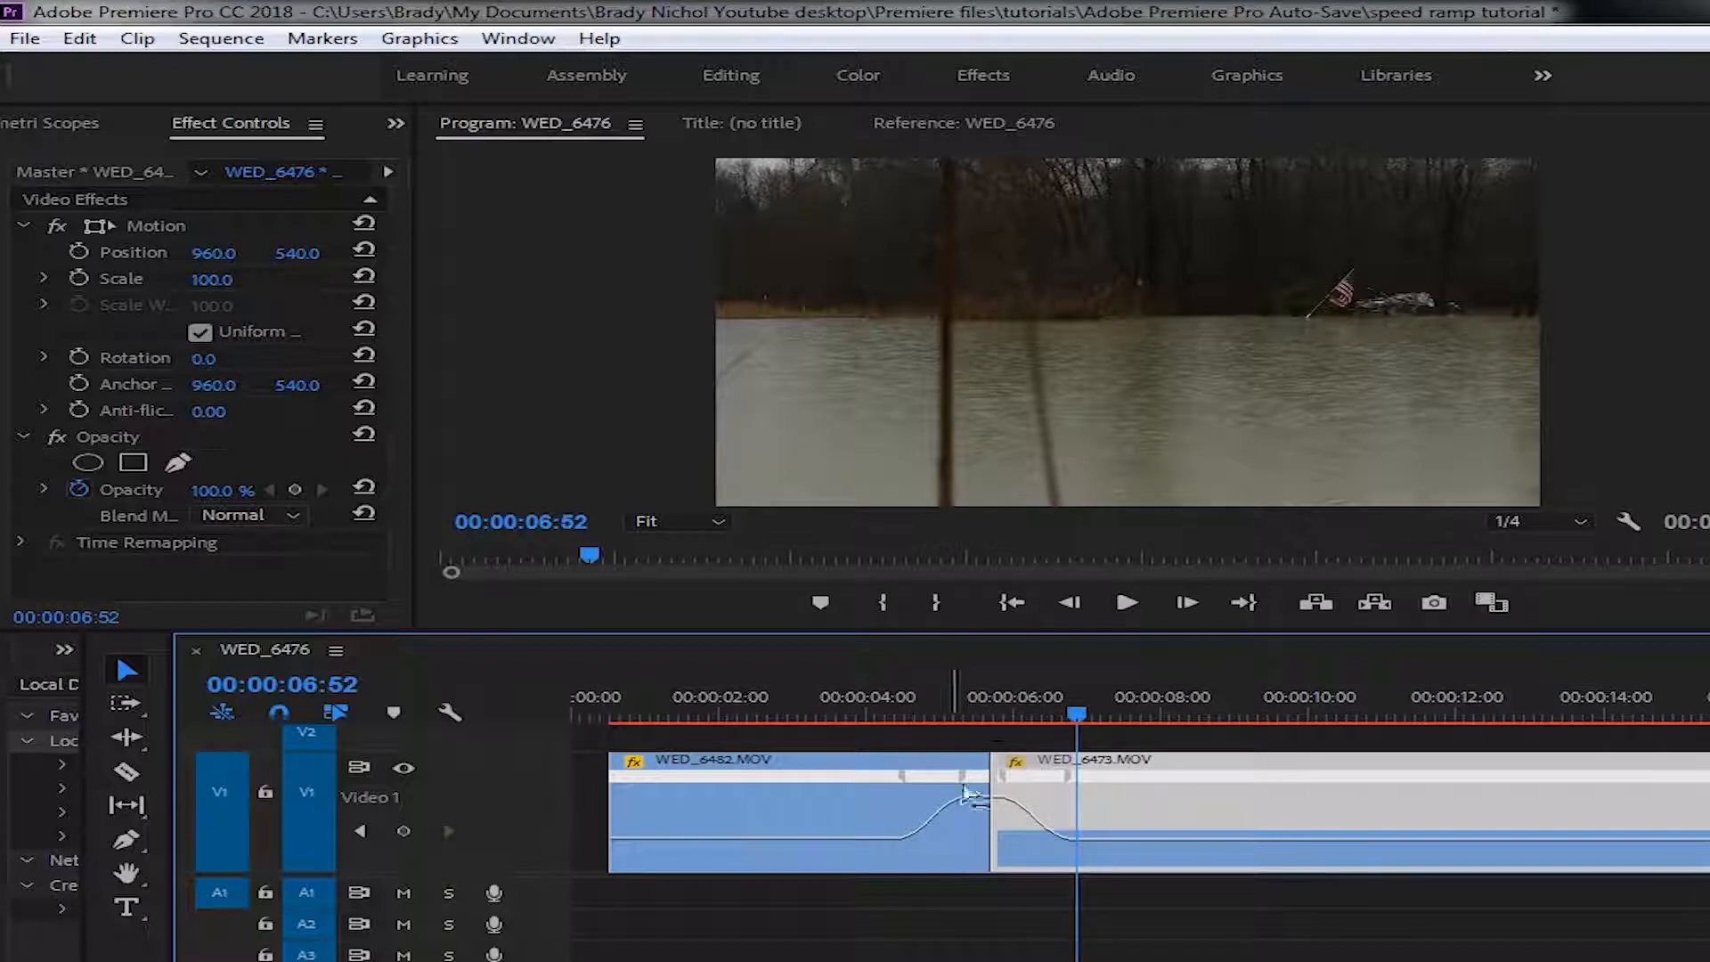
- Shift the speed ramp on WED_6482.MOV closer to the end of the clip and play back the transition from 00:00:04:34
left_click_drag(933, 776, 961, 777)
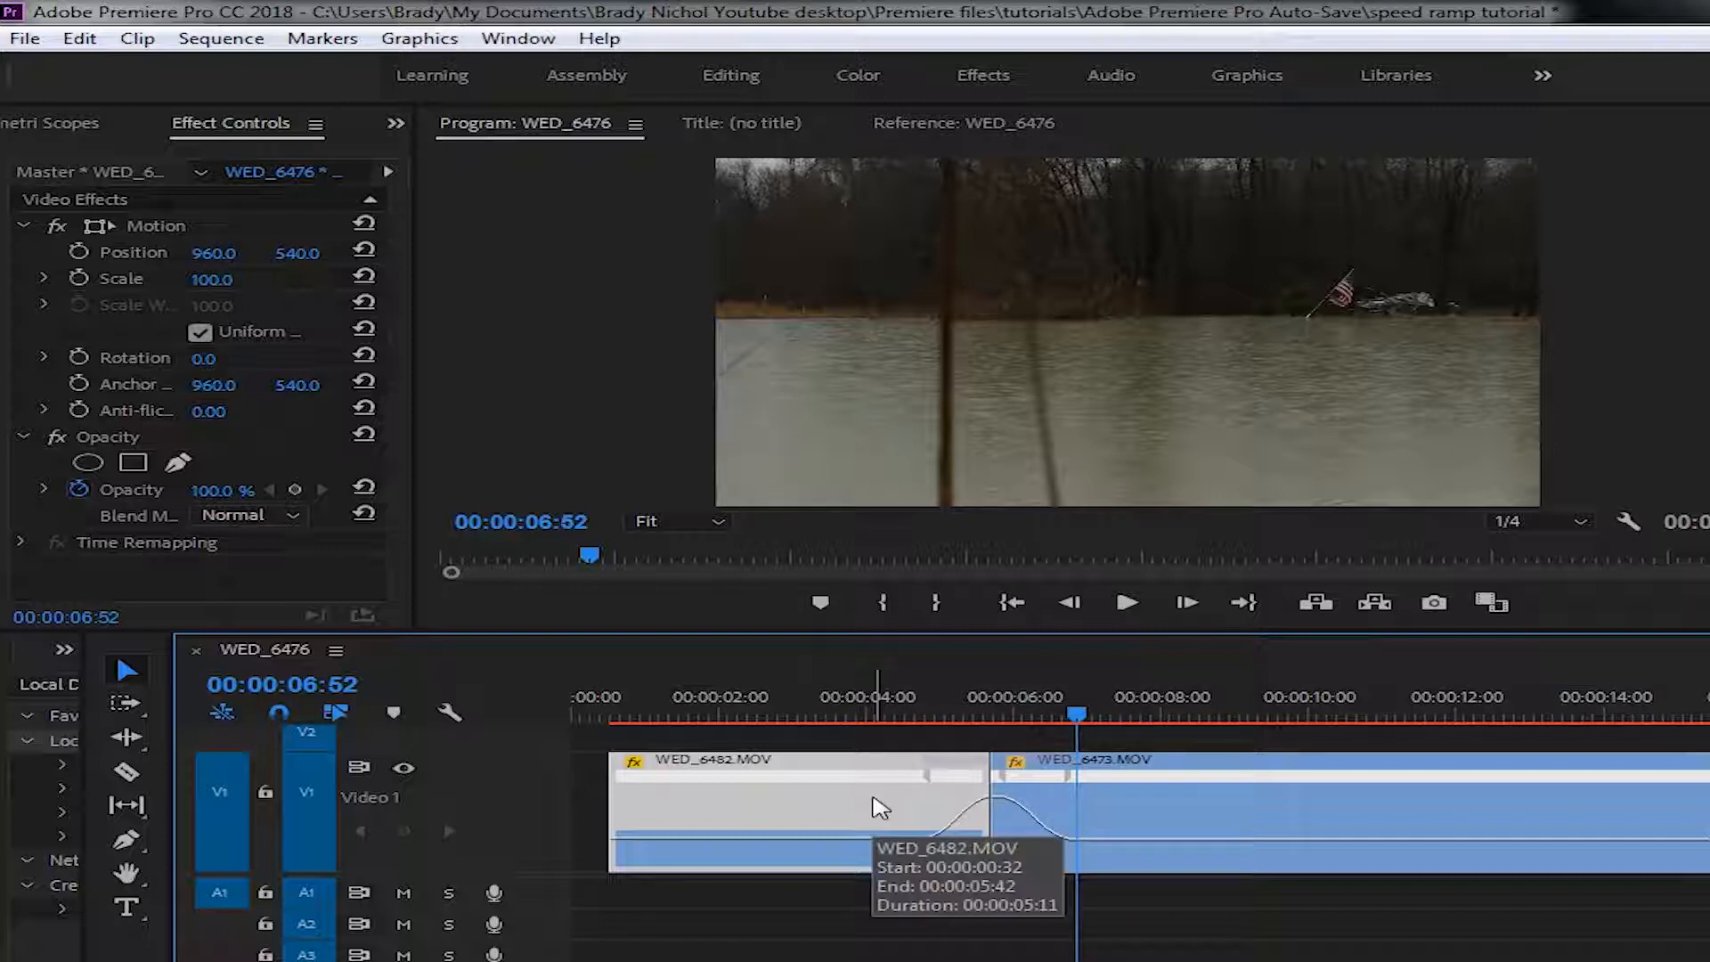
left_click(911, 707)
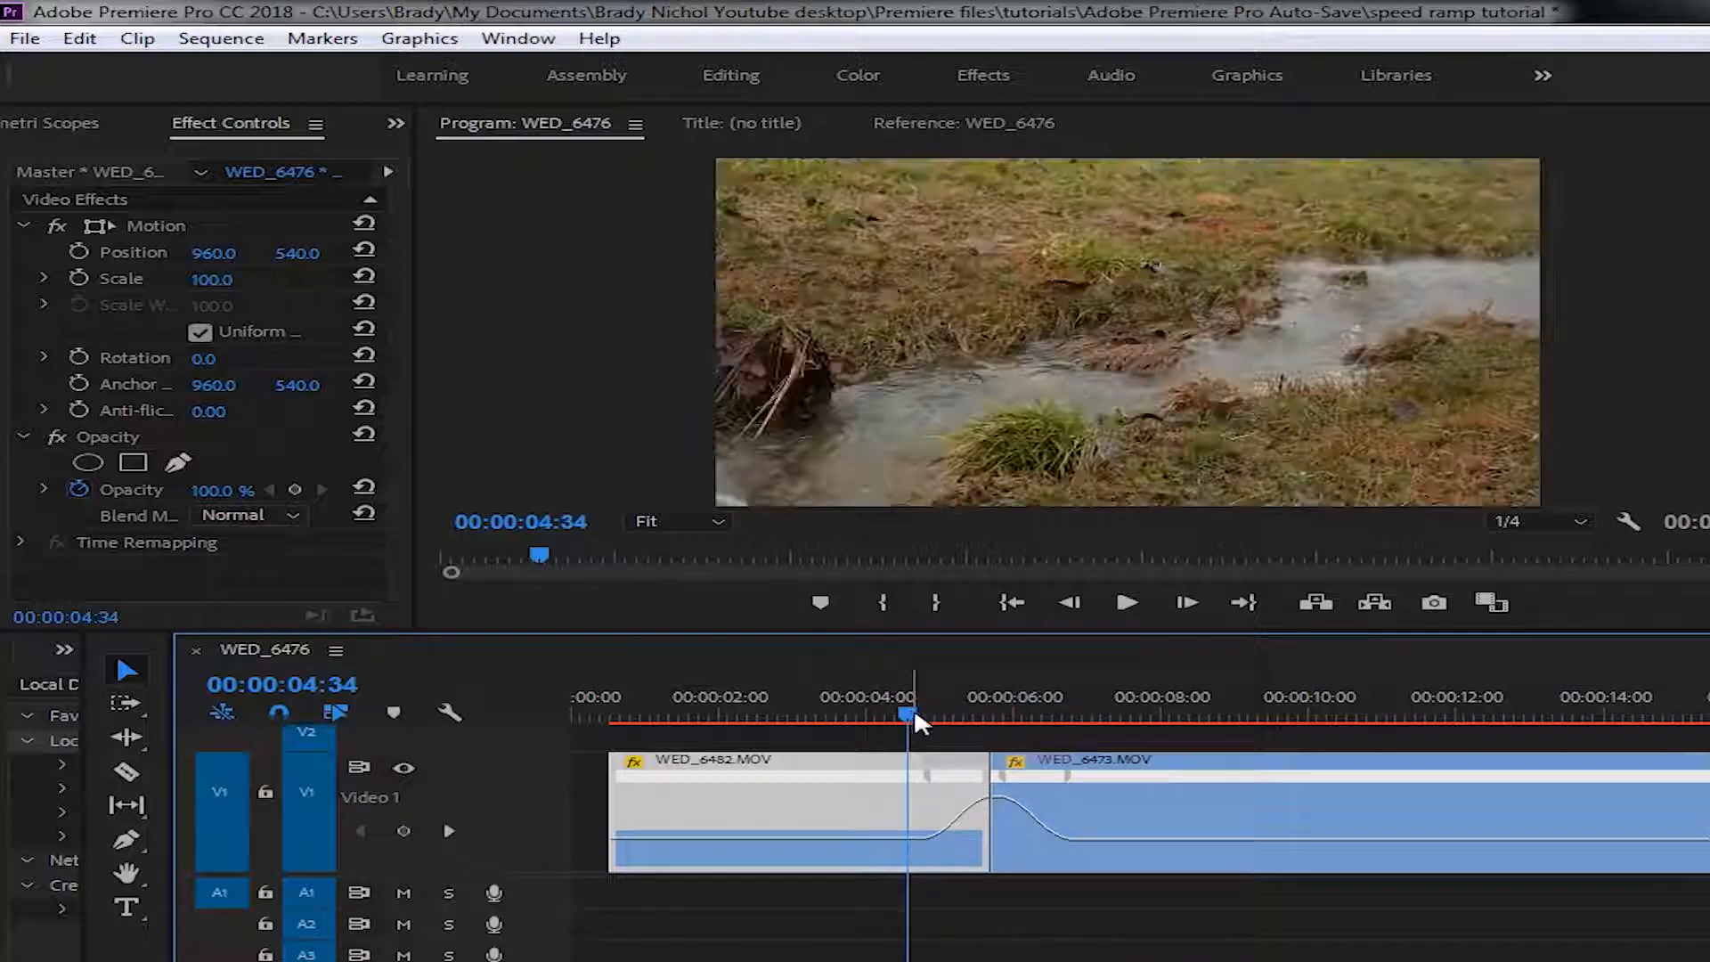
key("space")
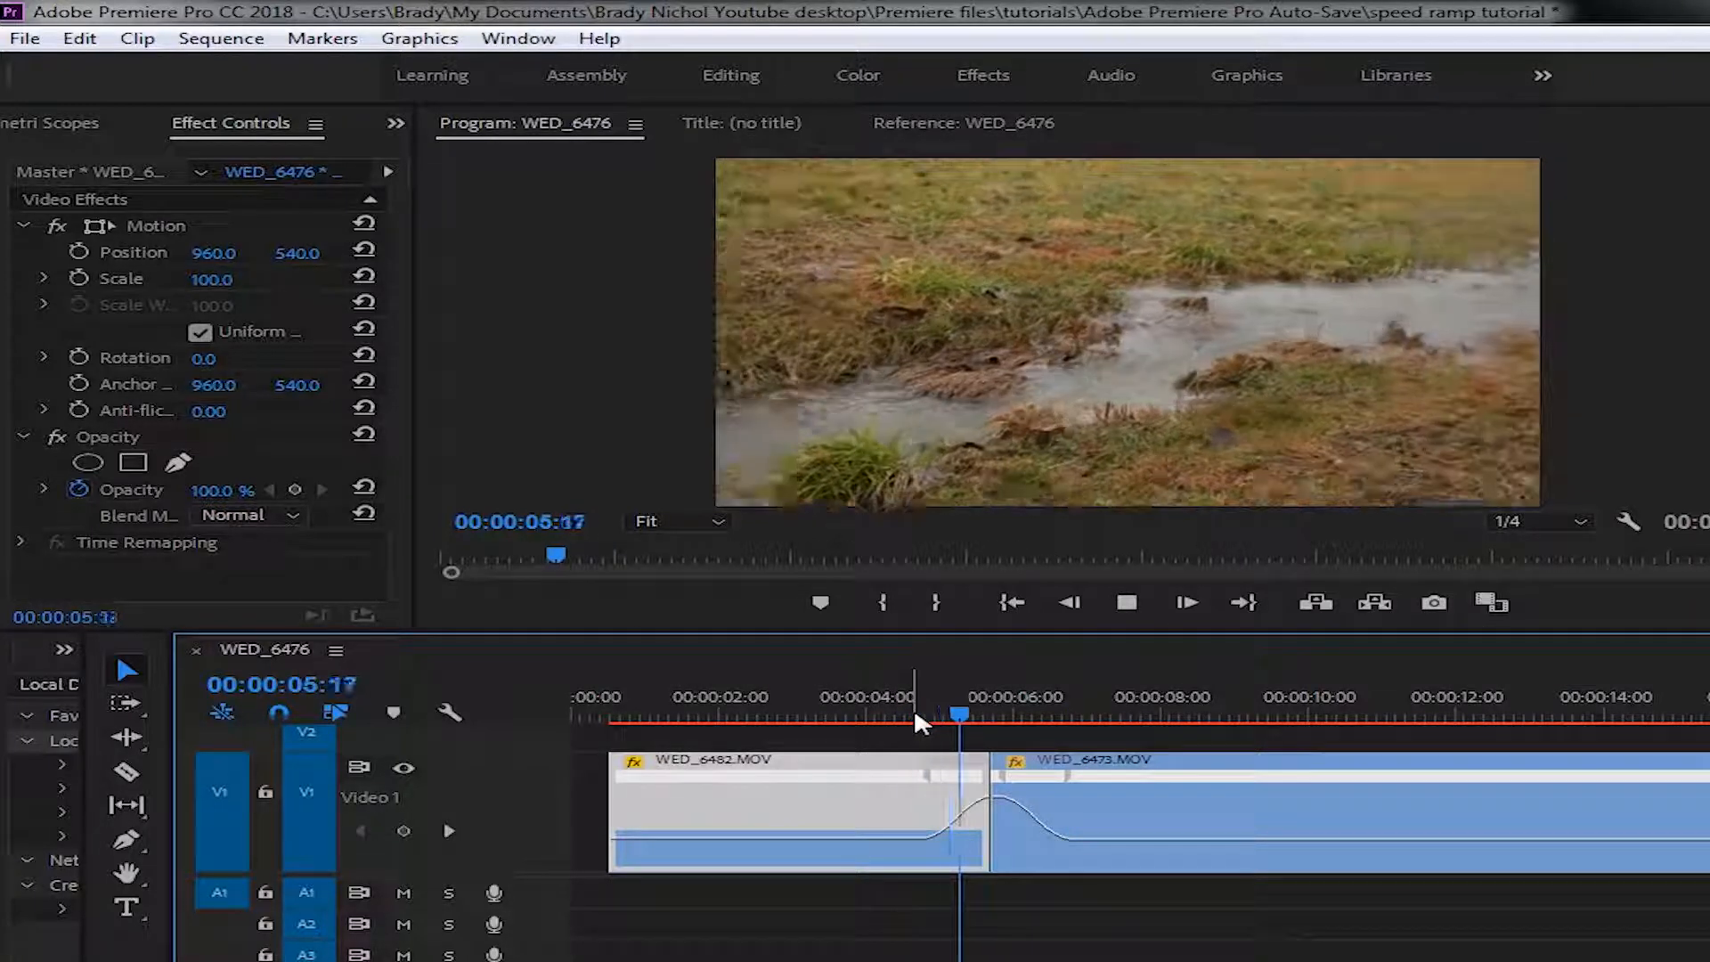
key("space")
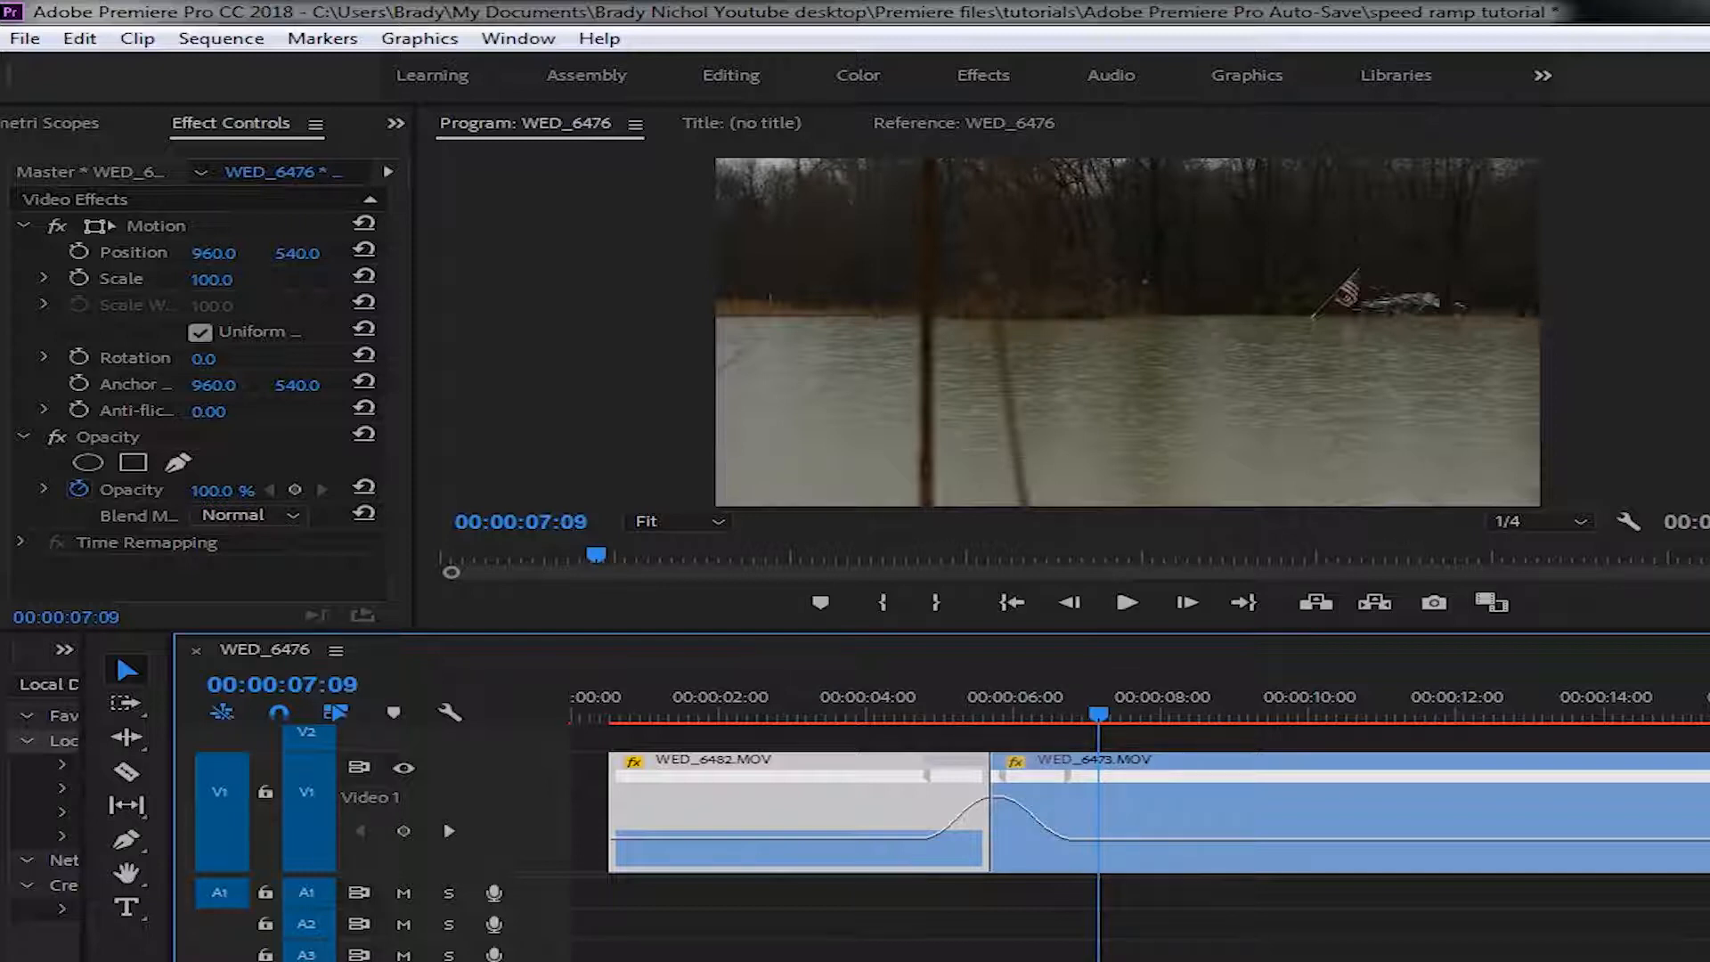
- Cut the ramped WED_6473.MOV at about 00:00:11:30 with the Razor tool and delete the remainder
scroll(1140, 810, "right", 5)
scroll(1140, 811, "left", 1)
key("c")
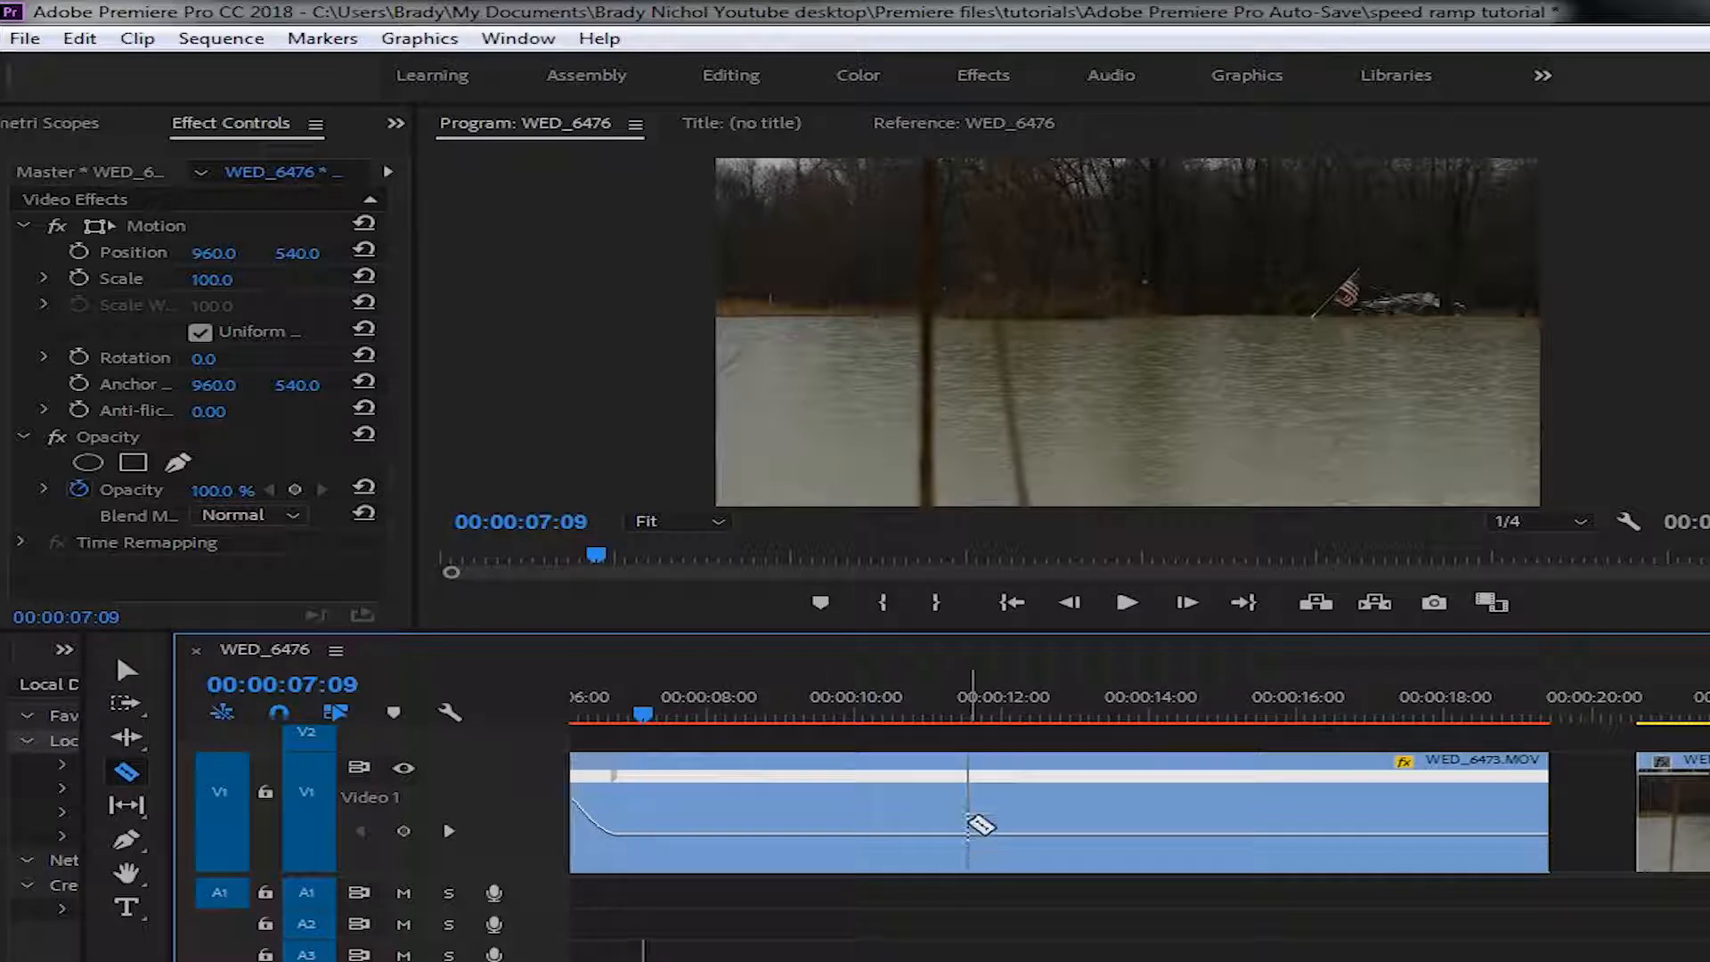
left_click(966, 821)
key("v")
left_click(1115, 831)
key("Delete")
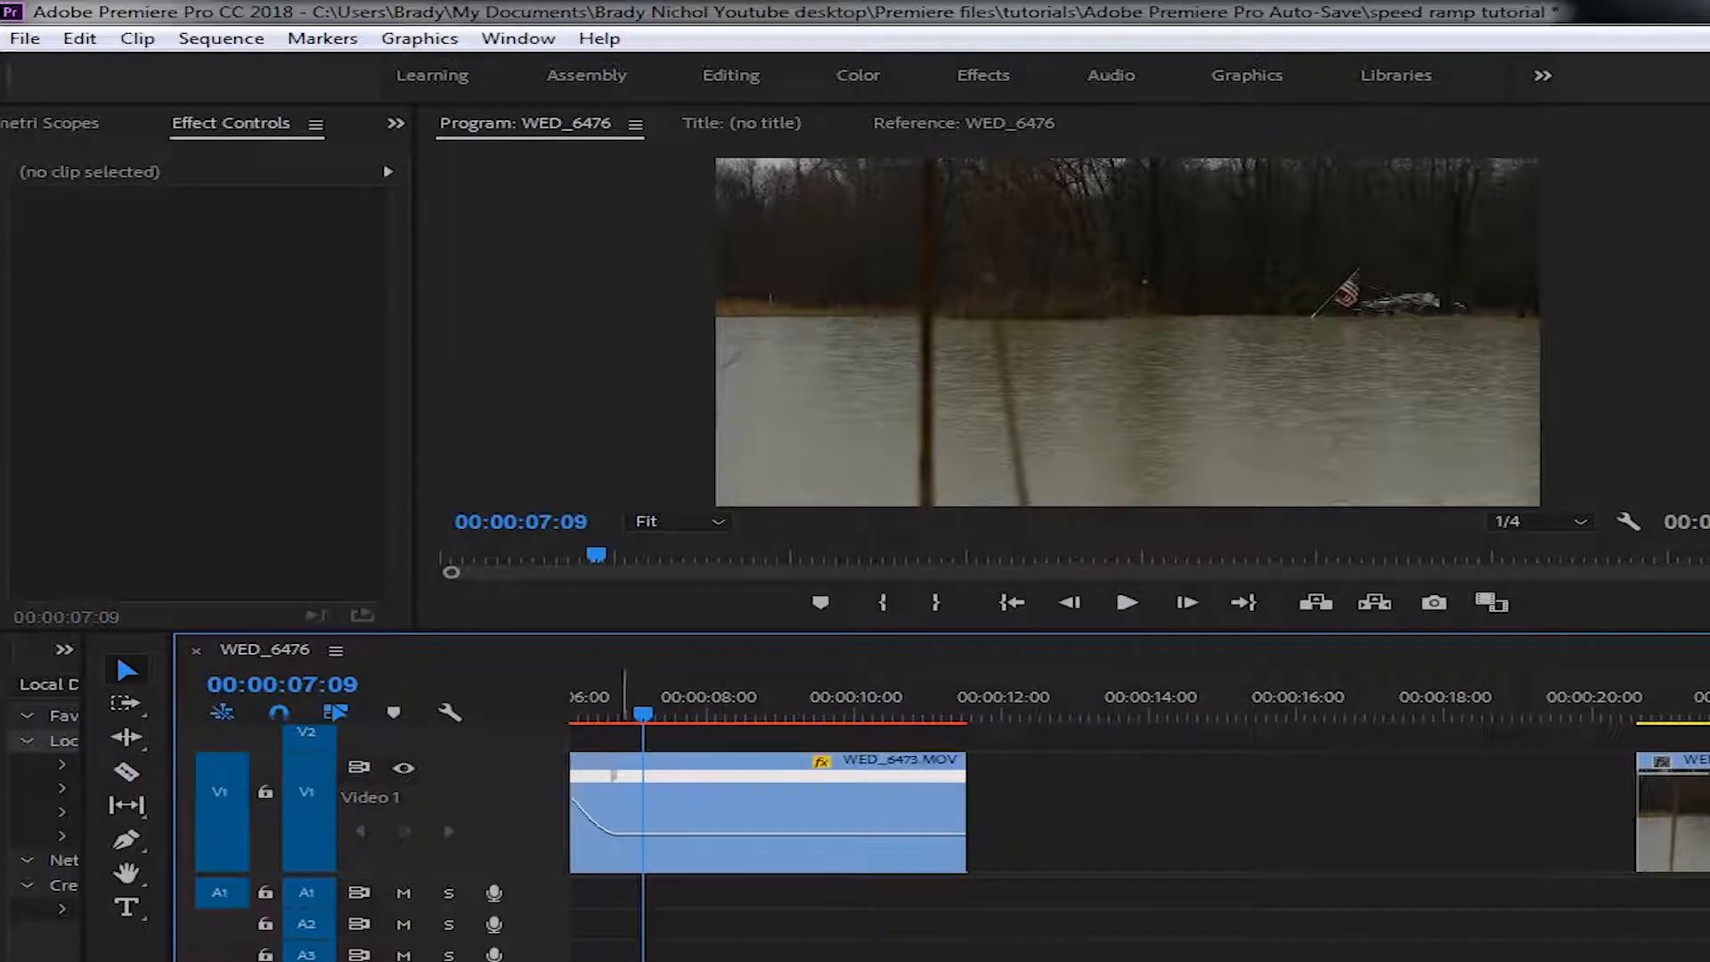
- Move the unedited WED_6473.MOV clip about 5 seconds earlier, opening a gap before WED_6476.MOV
scroll(1140, 811, "left", 1)
scroll(1140, 811, "right", 20)
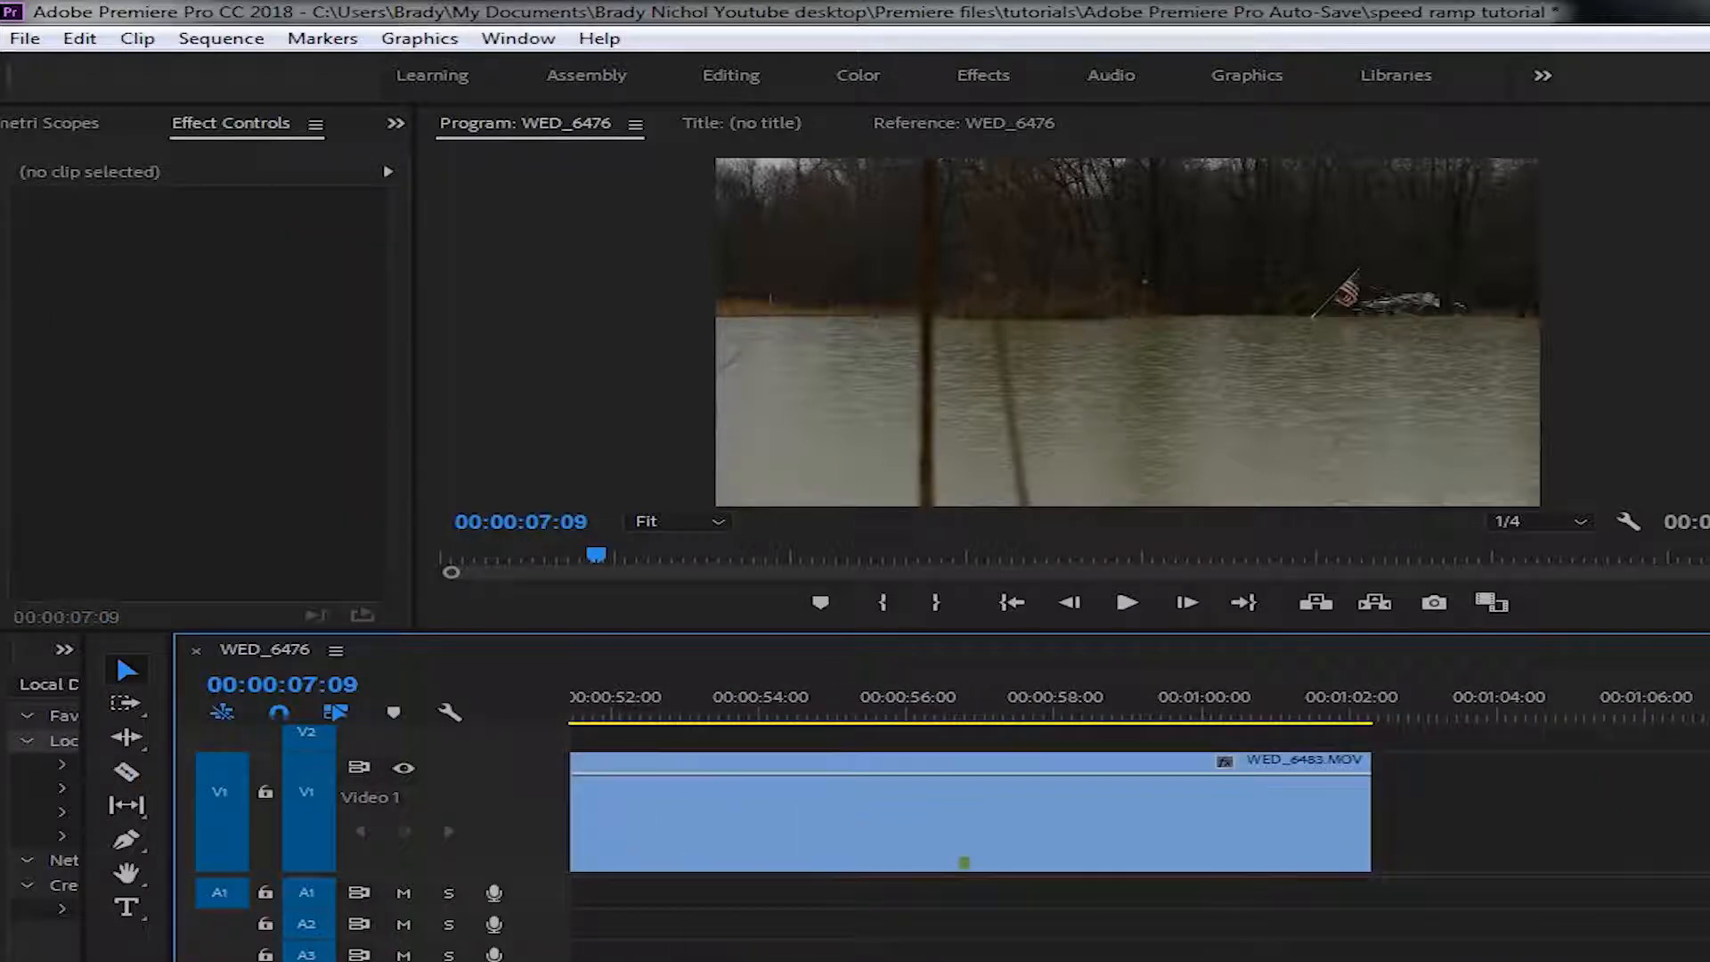
scroll(1140, 810, "left", 20)
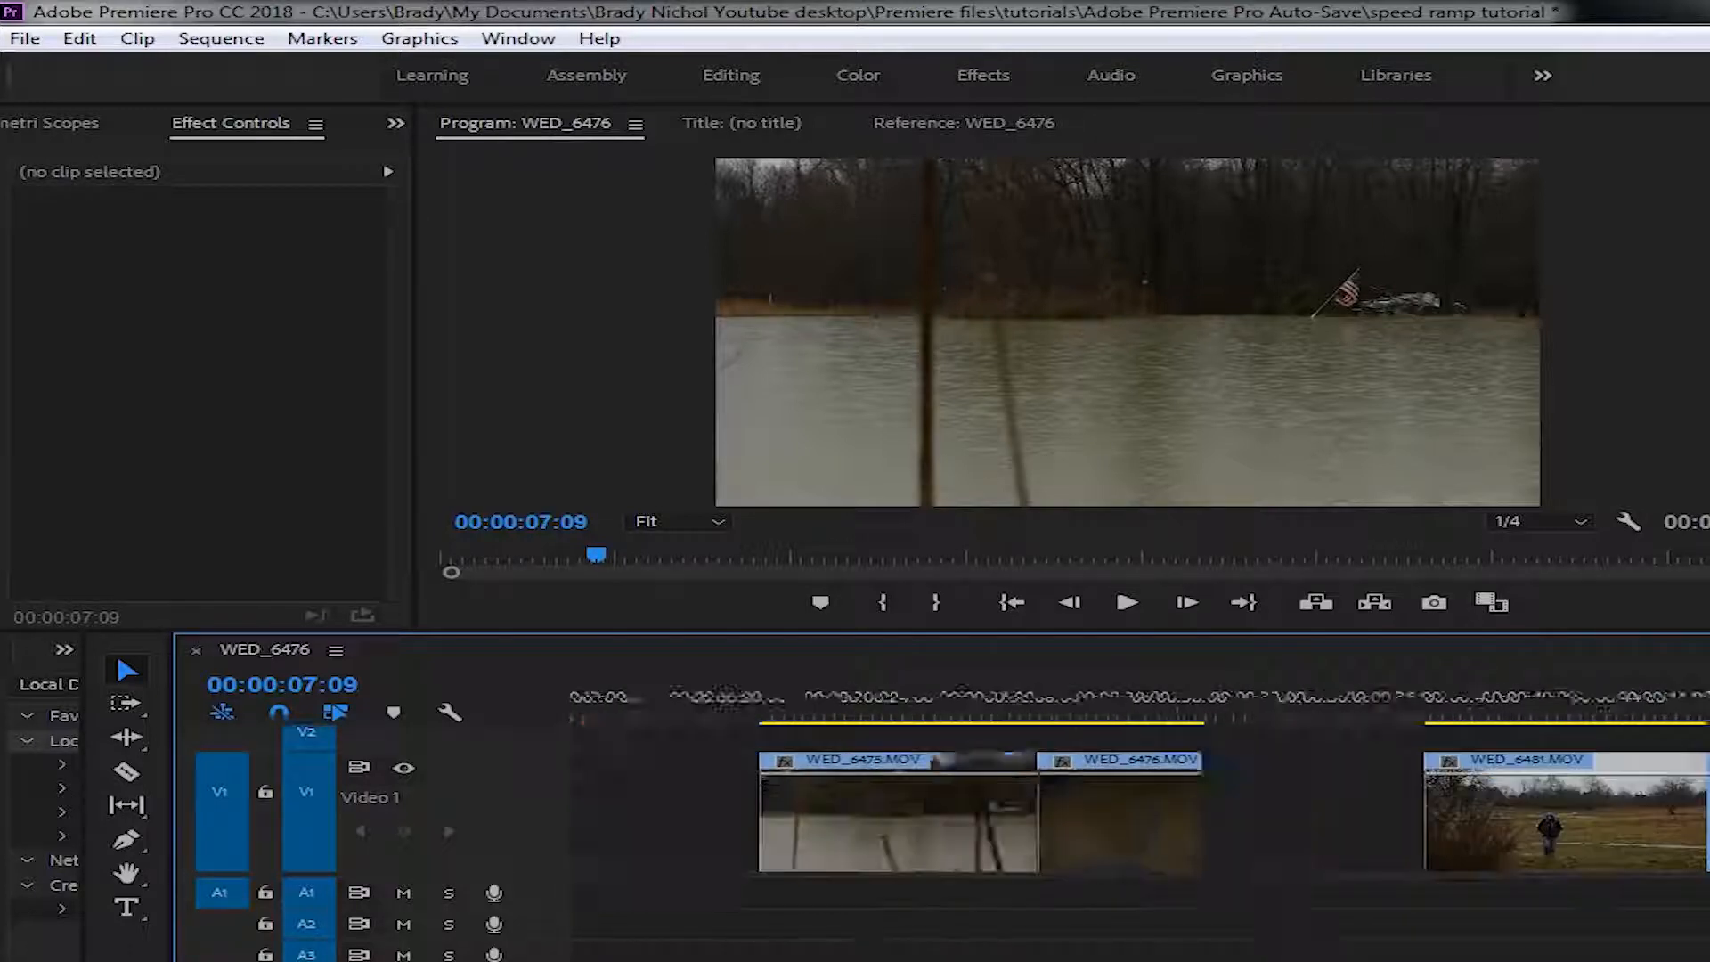
scroll(1170, 792, "right", 10)
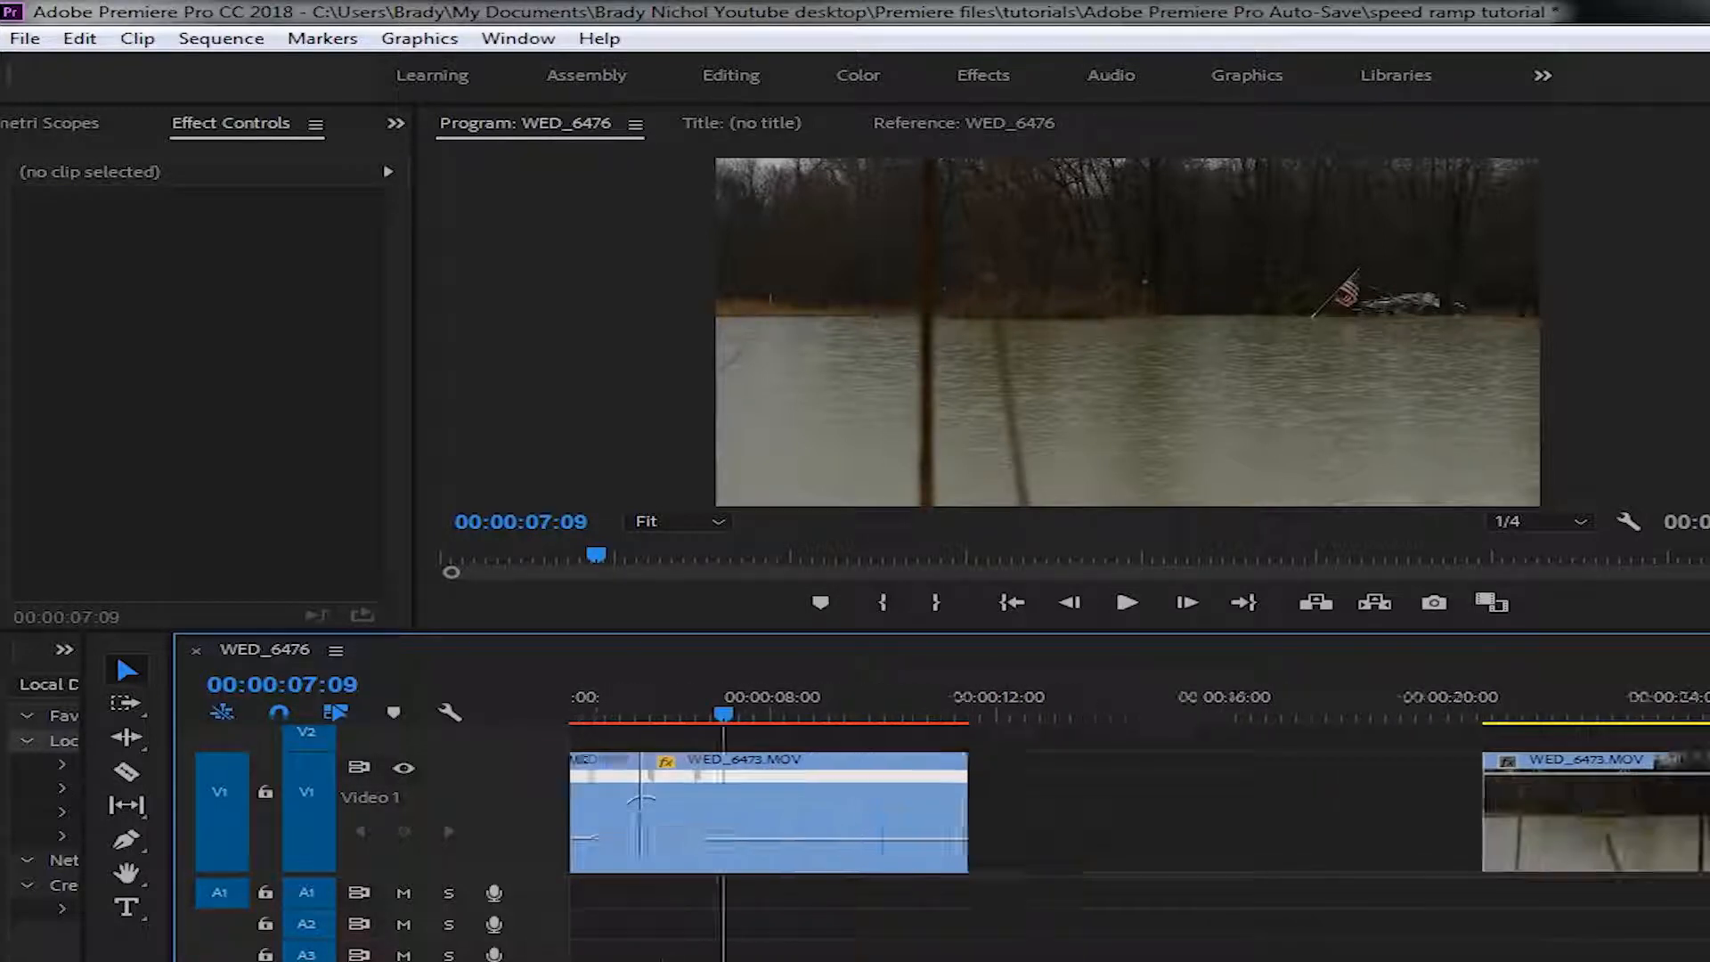
left_click(1225, 713)
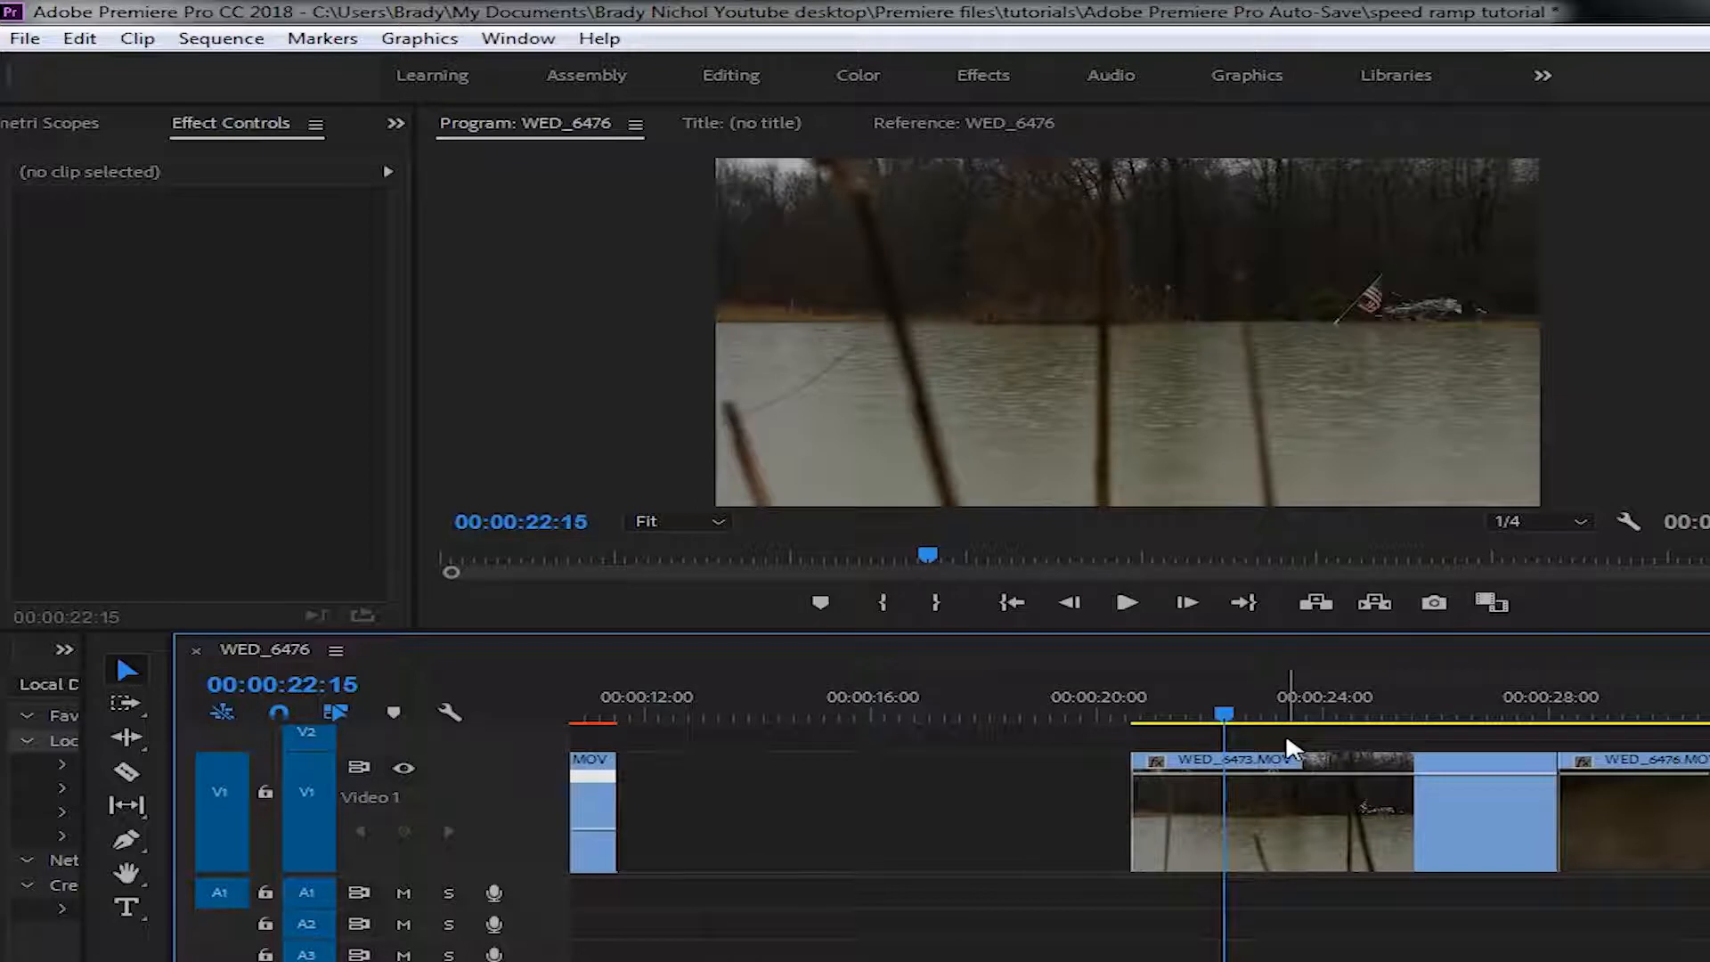
left_click_drag(1232, 720, 1481, 766)
left_click_drag(1376, 810, 1097, 798)
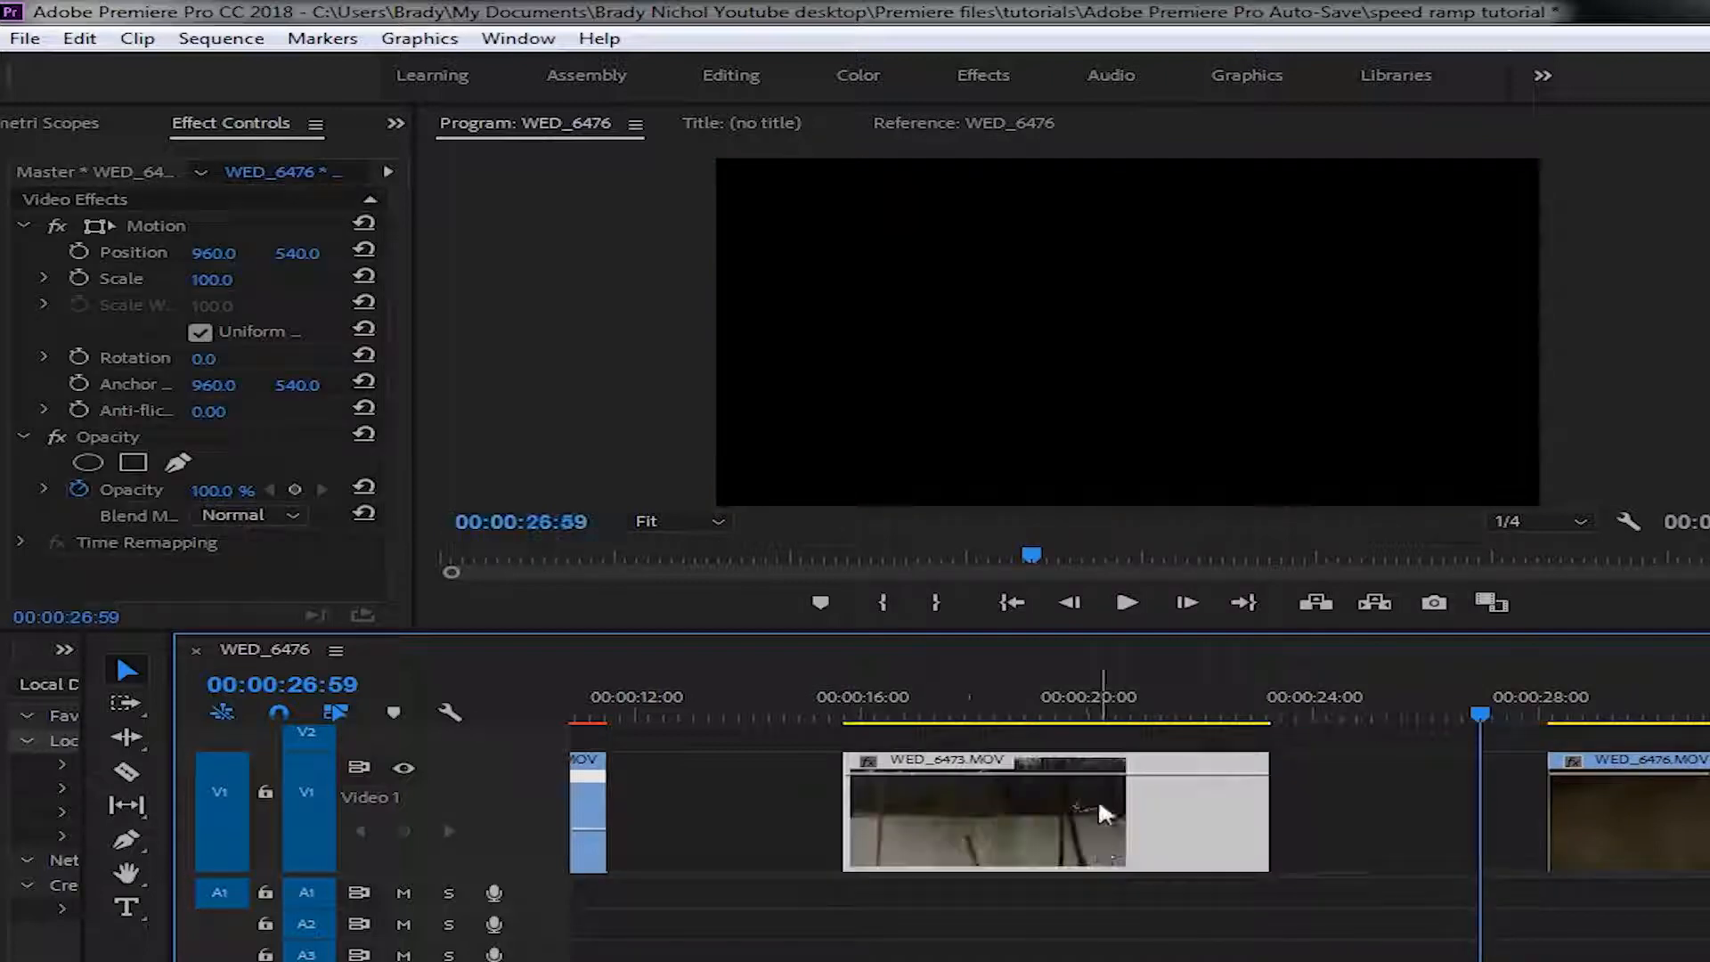
- Show the Time Remapping Speed line on the unedited WED_6473.MOV and WED_6476.MOV clips
left_click(866, 763)
mouse_move(991, 840)
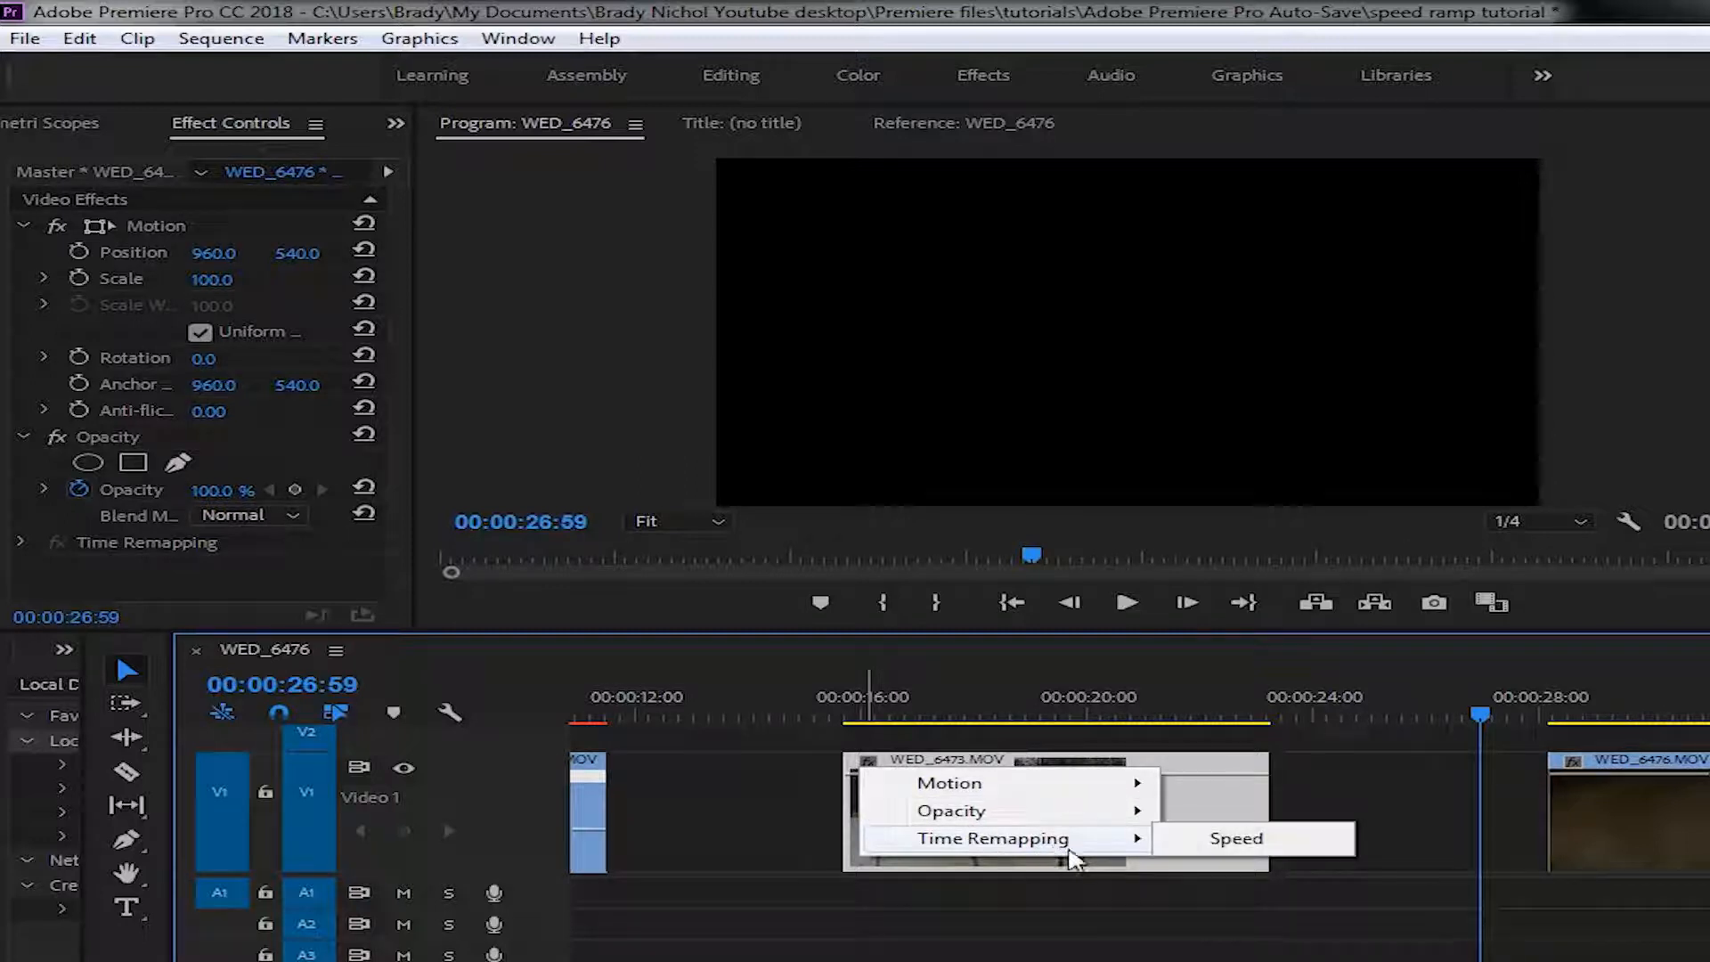
left_click(1247, 840)
left_click(1574, 764)
mouse_move(1648, 838)
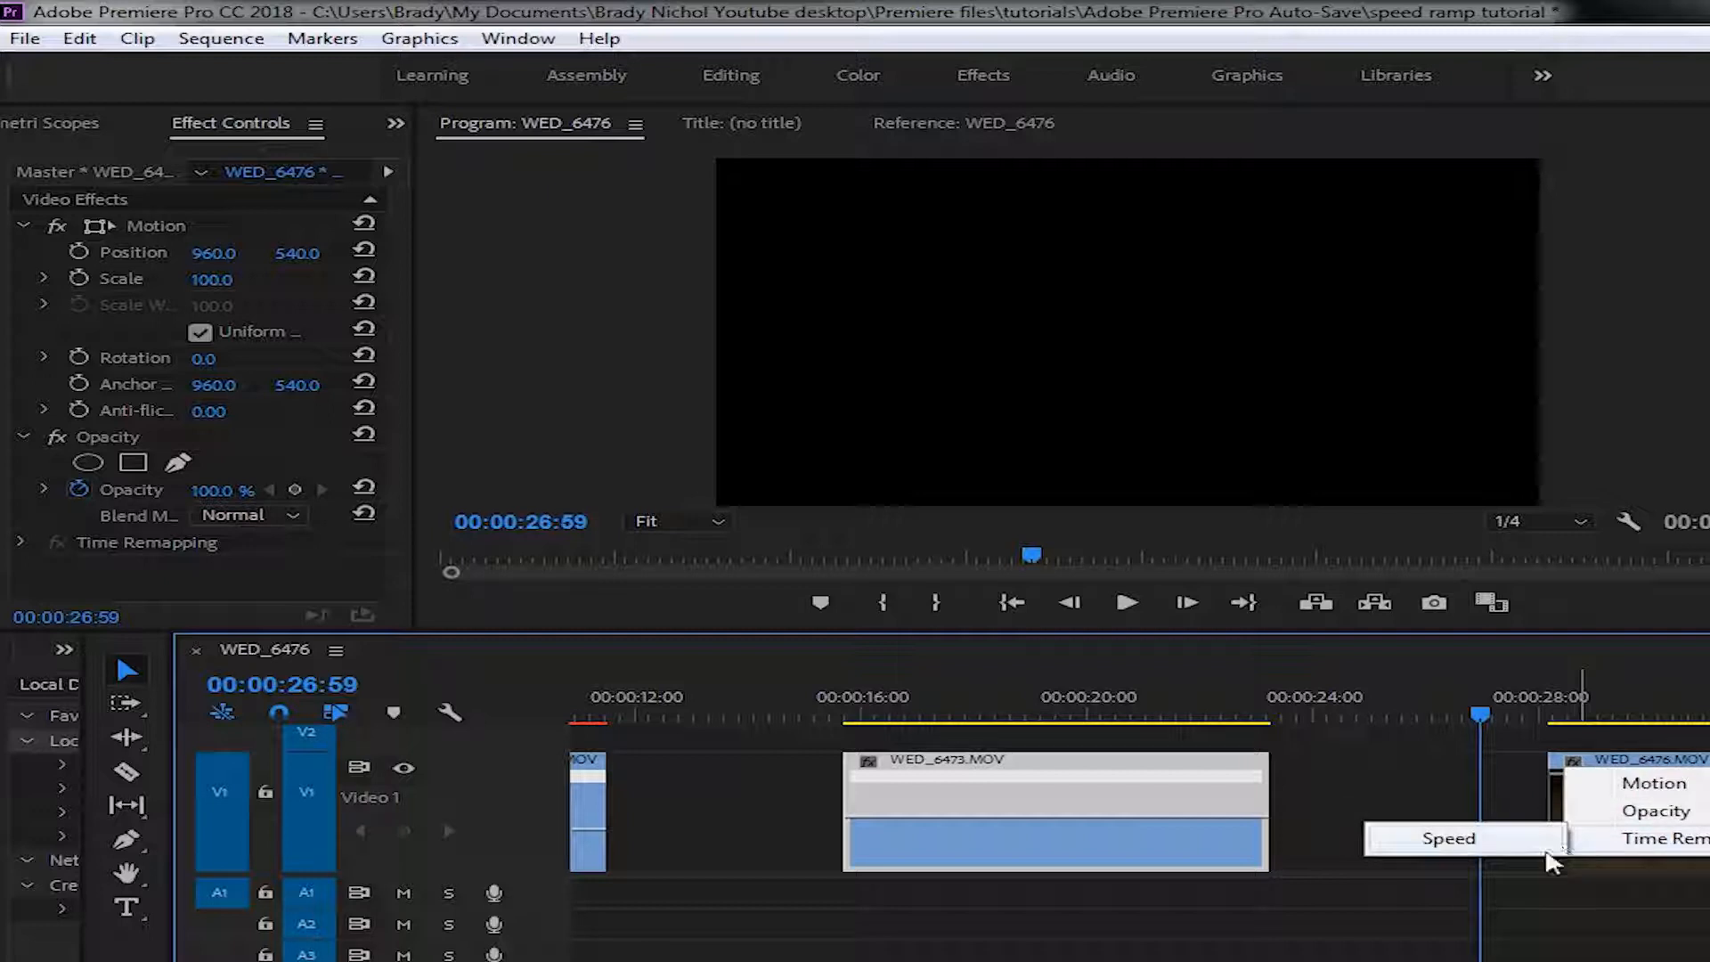
left_click(1460, 838)
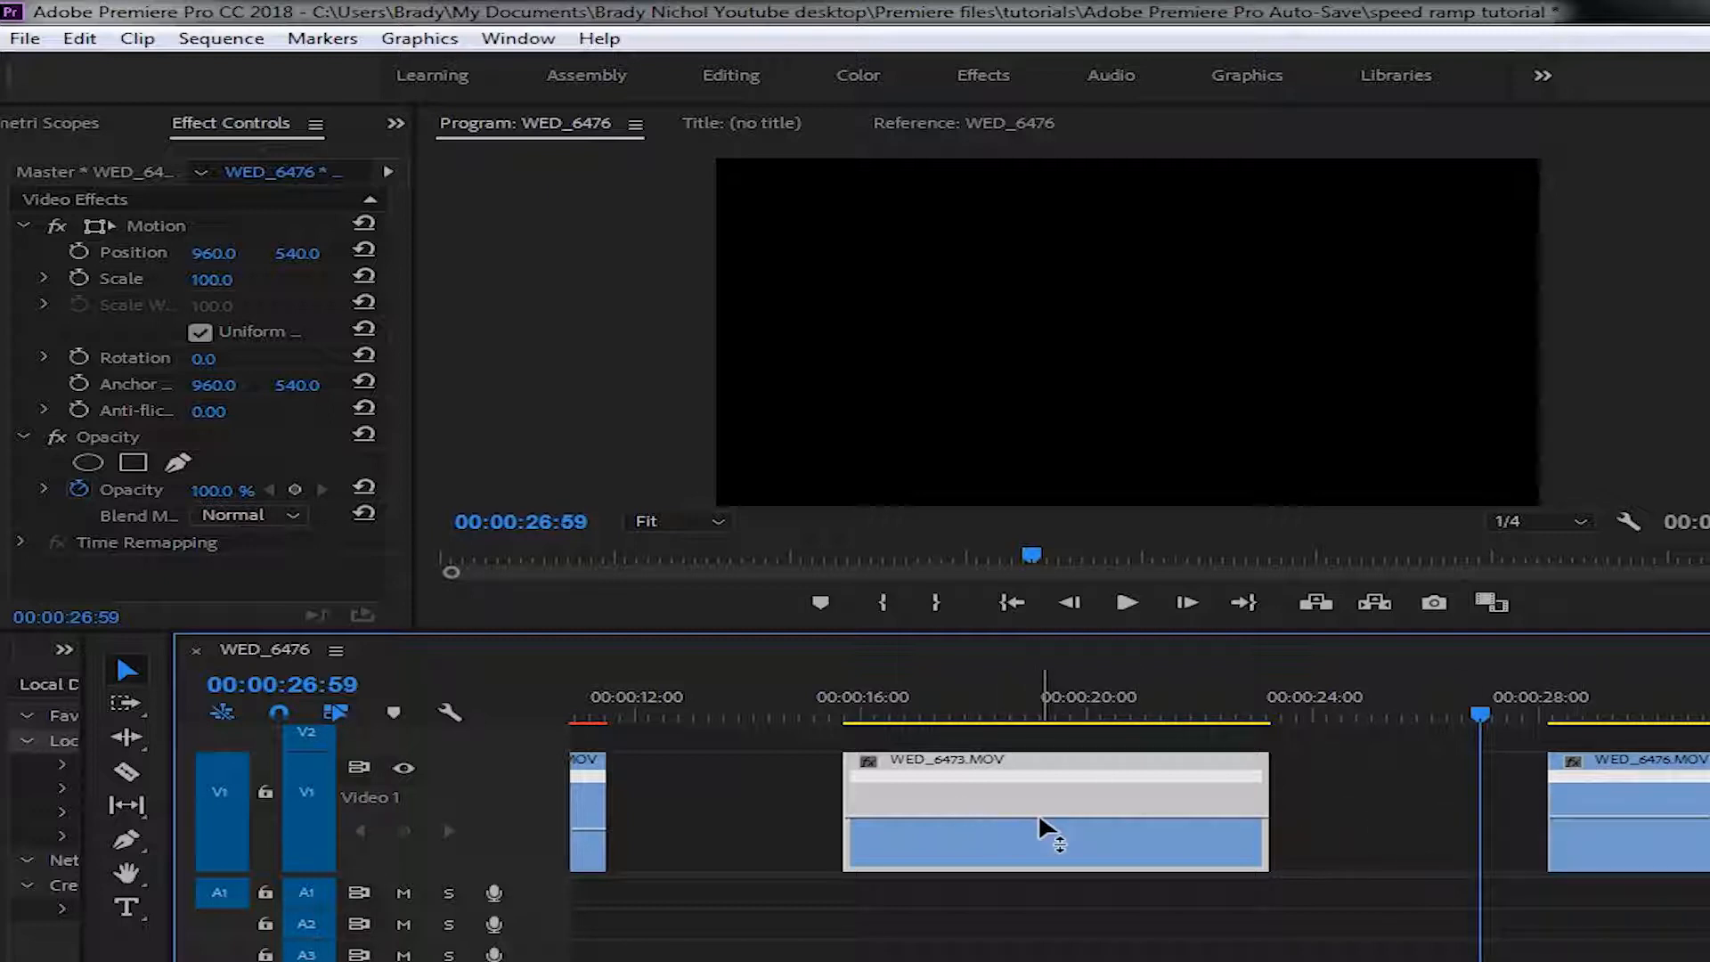
- Lower the overall speed of the second WED_6473.MOV clip and of WED_6476.MOV
left_click_drag(1039, 812, 1039, 882)
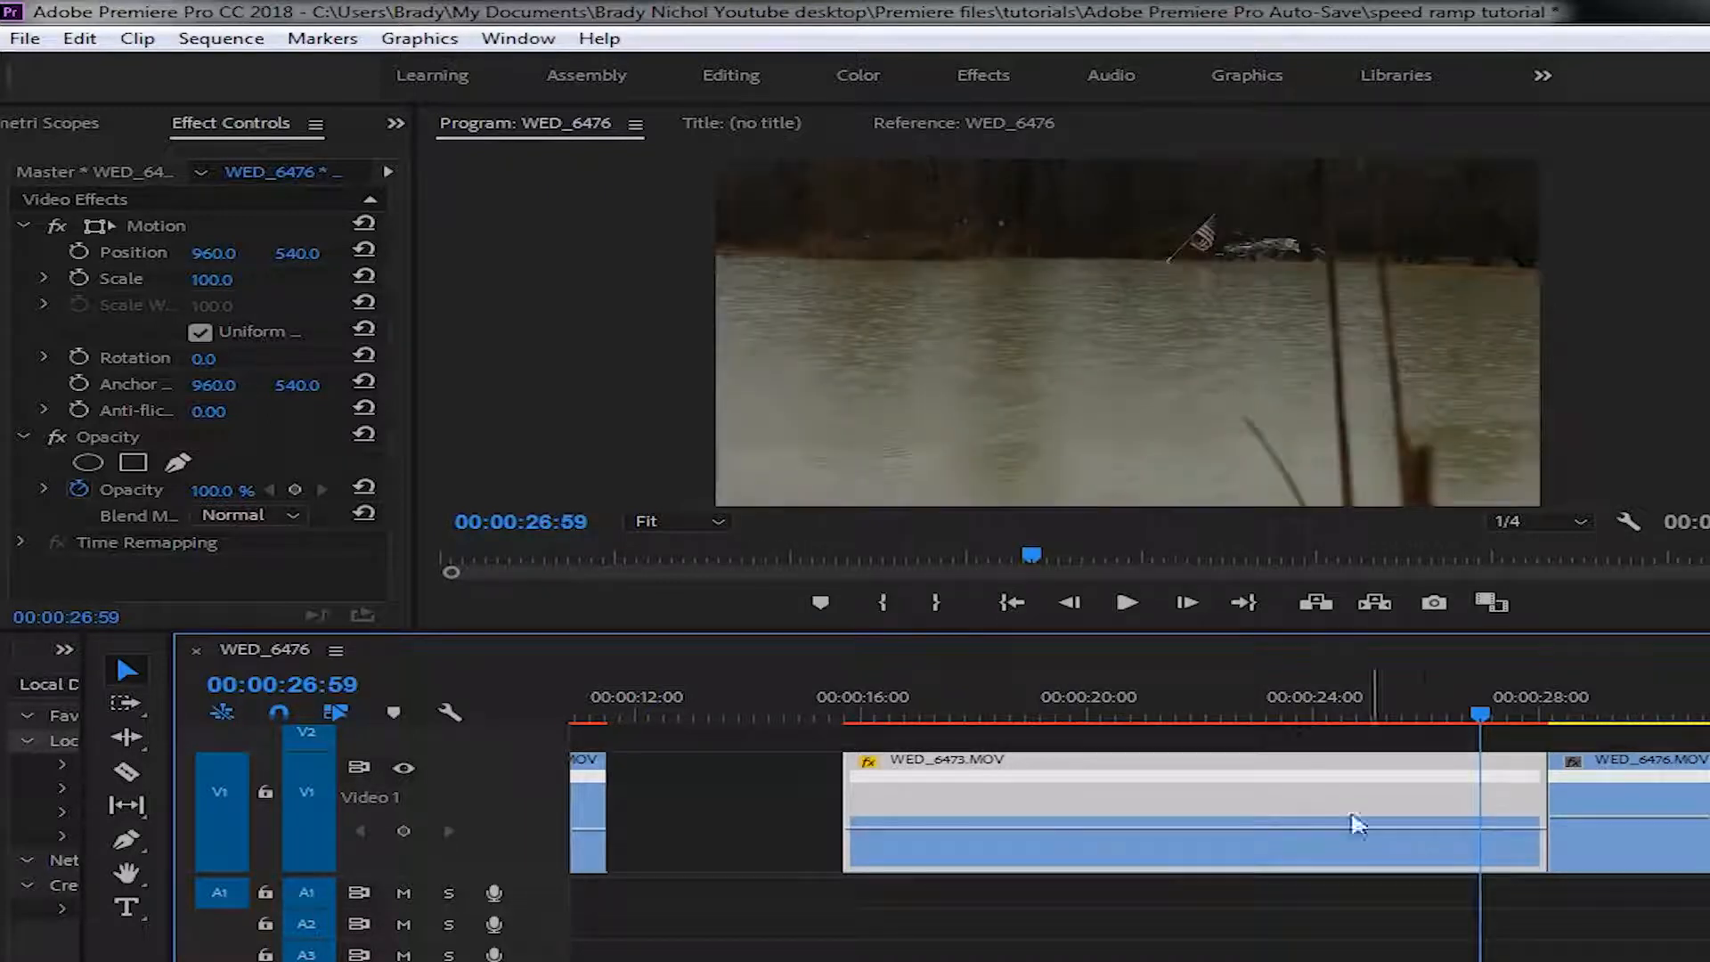
scroll(1190, 924, "down", 6)
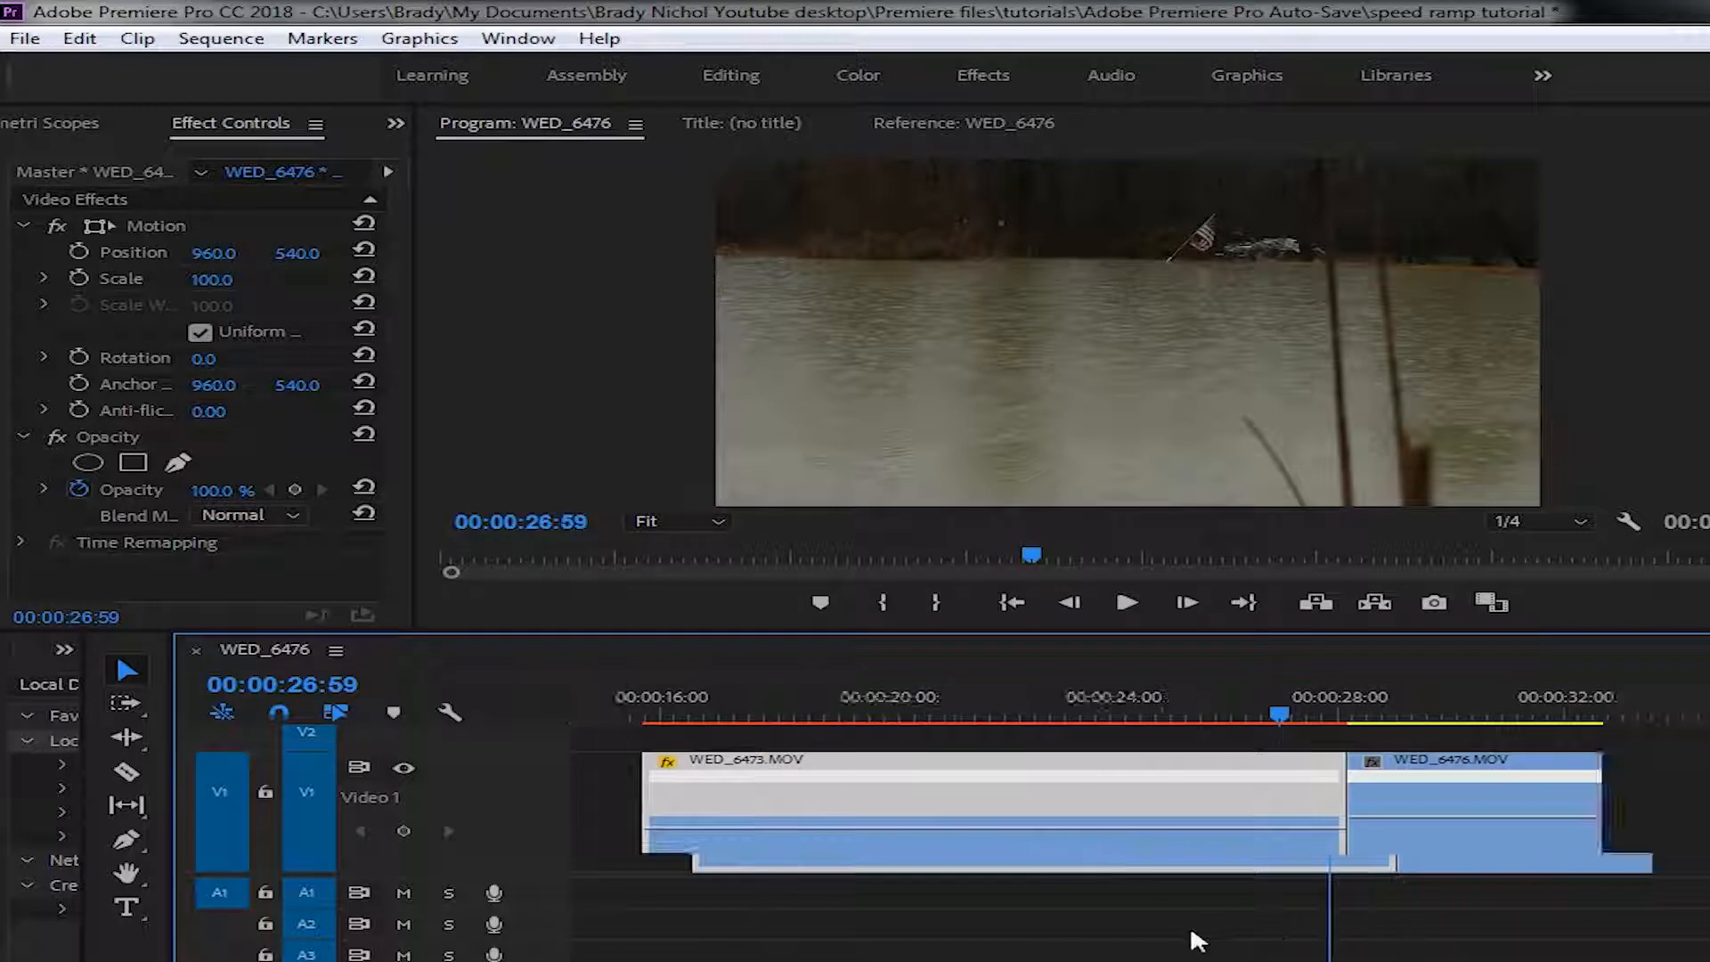
mouse_move(1014, 817)
left_mouse_down()
mouse_move(1035, 887)
mouse_move(1056, 830)
mouse_move(1026, 894)
left_mouse_up()
scroll(1024, 895, "up", 3)
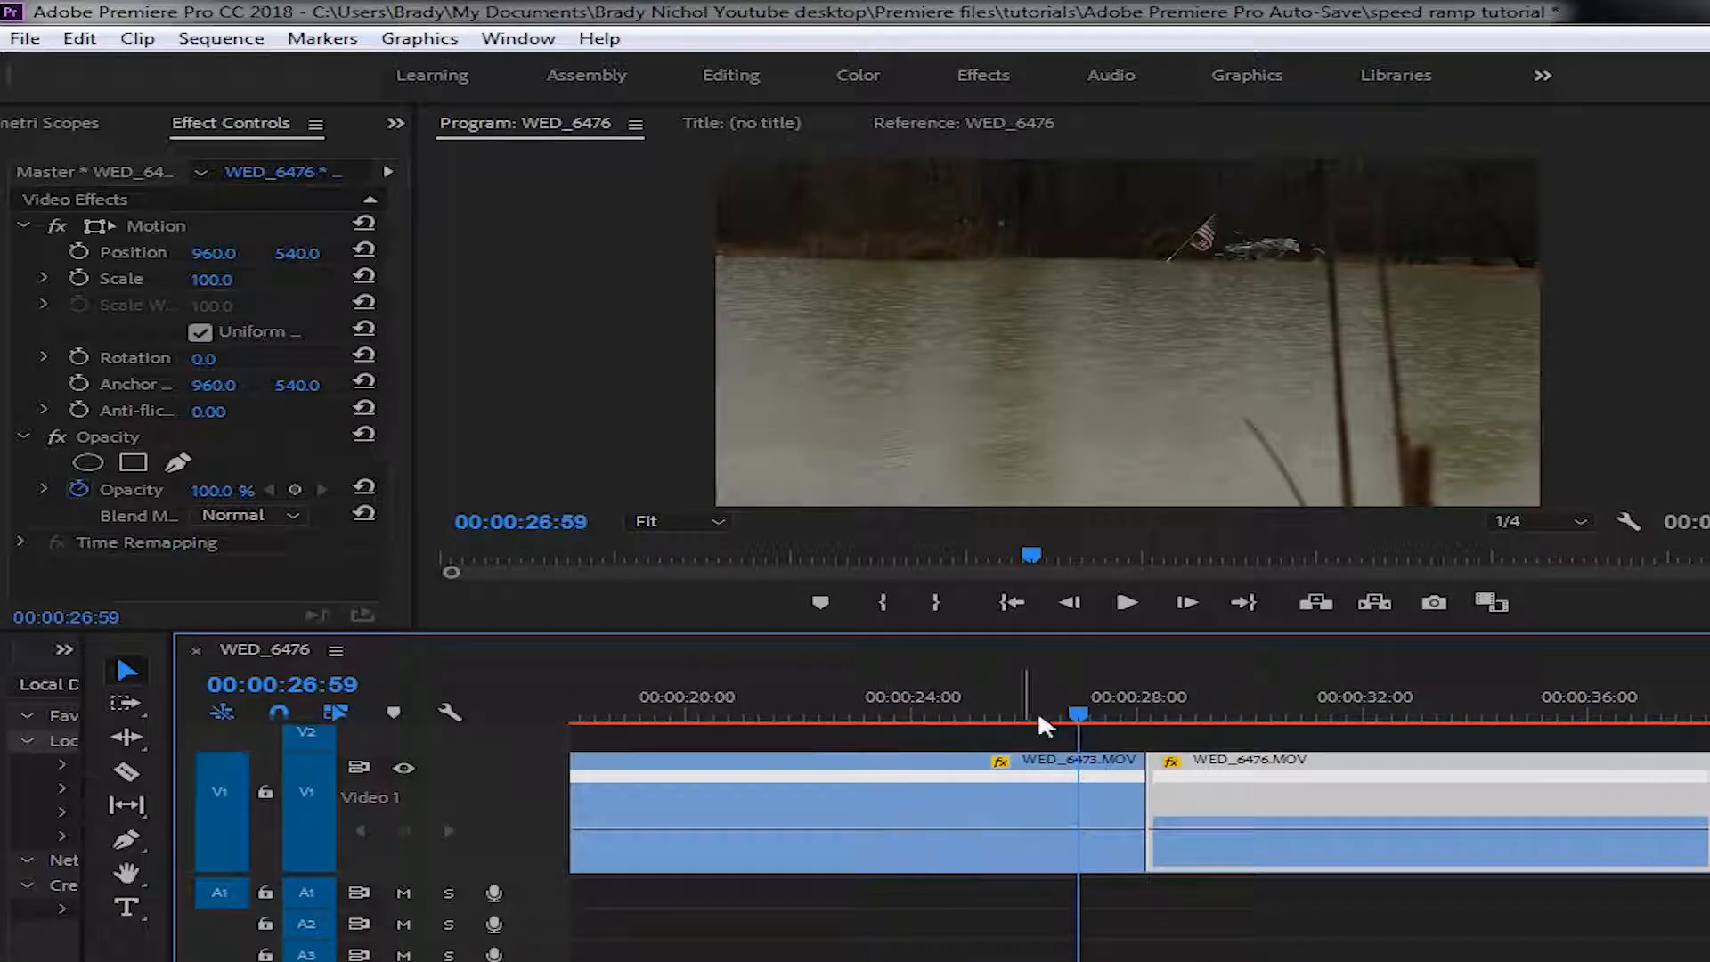
- Add a speed keyframe near the end of the second WED_6473.MOV clip at 00:00:25:59 with the Pen tool
left_click_drag(1081, 718, 993, 712)
key("space")
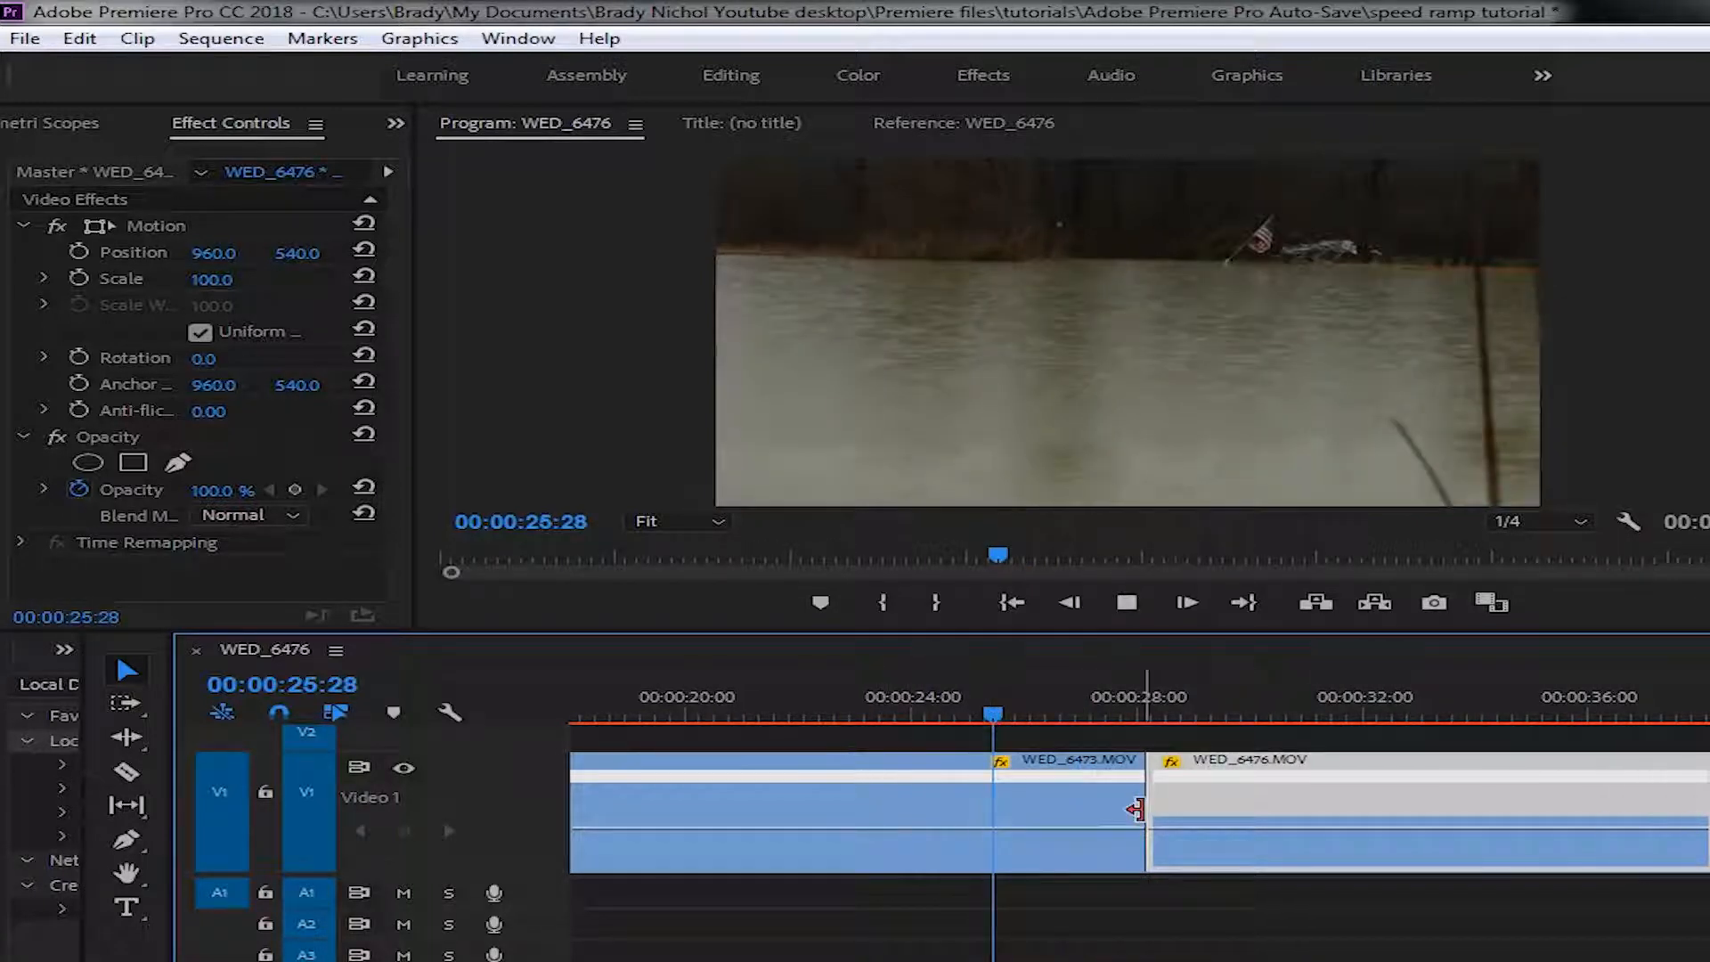
key("space")
left_click(1073, 848)
key("p")
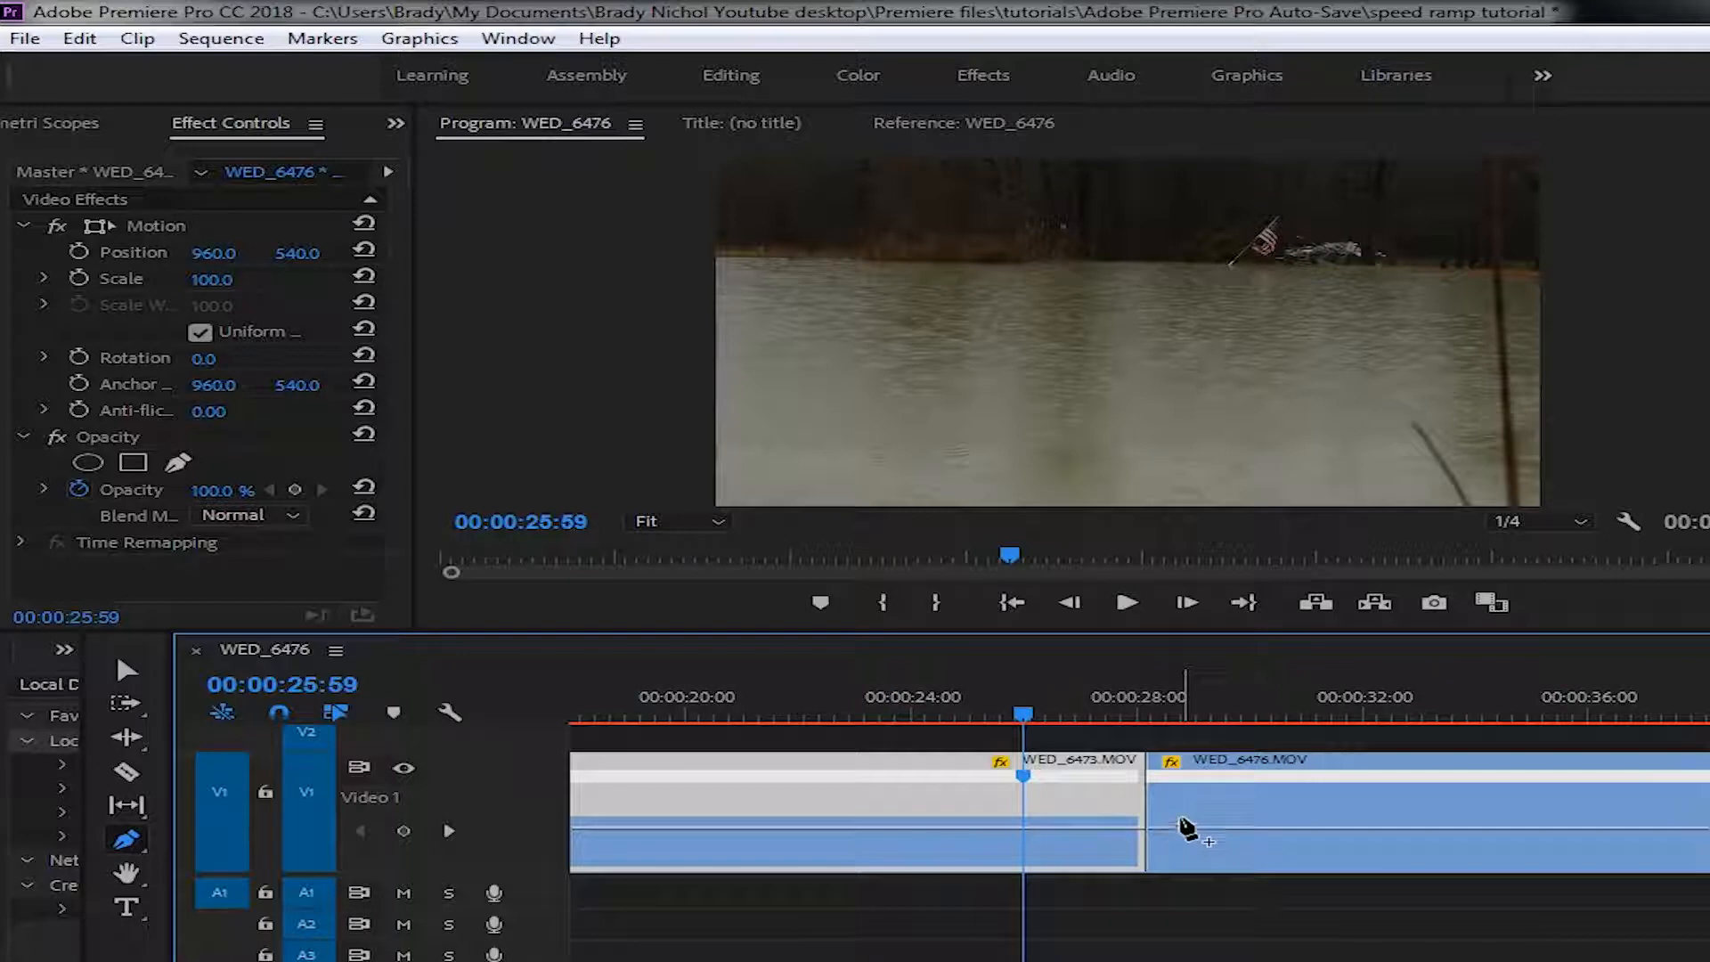
key("v")
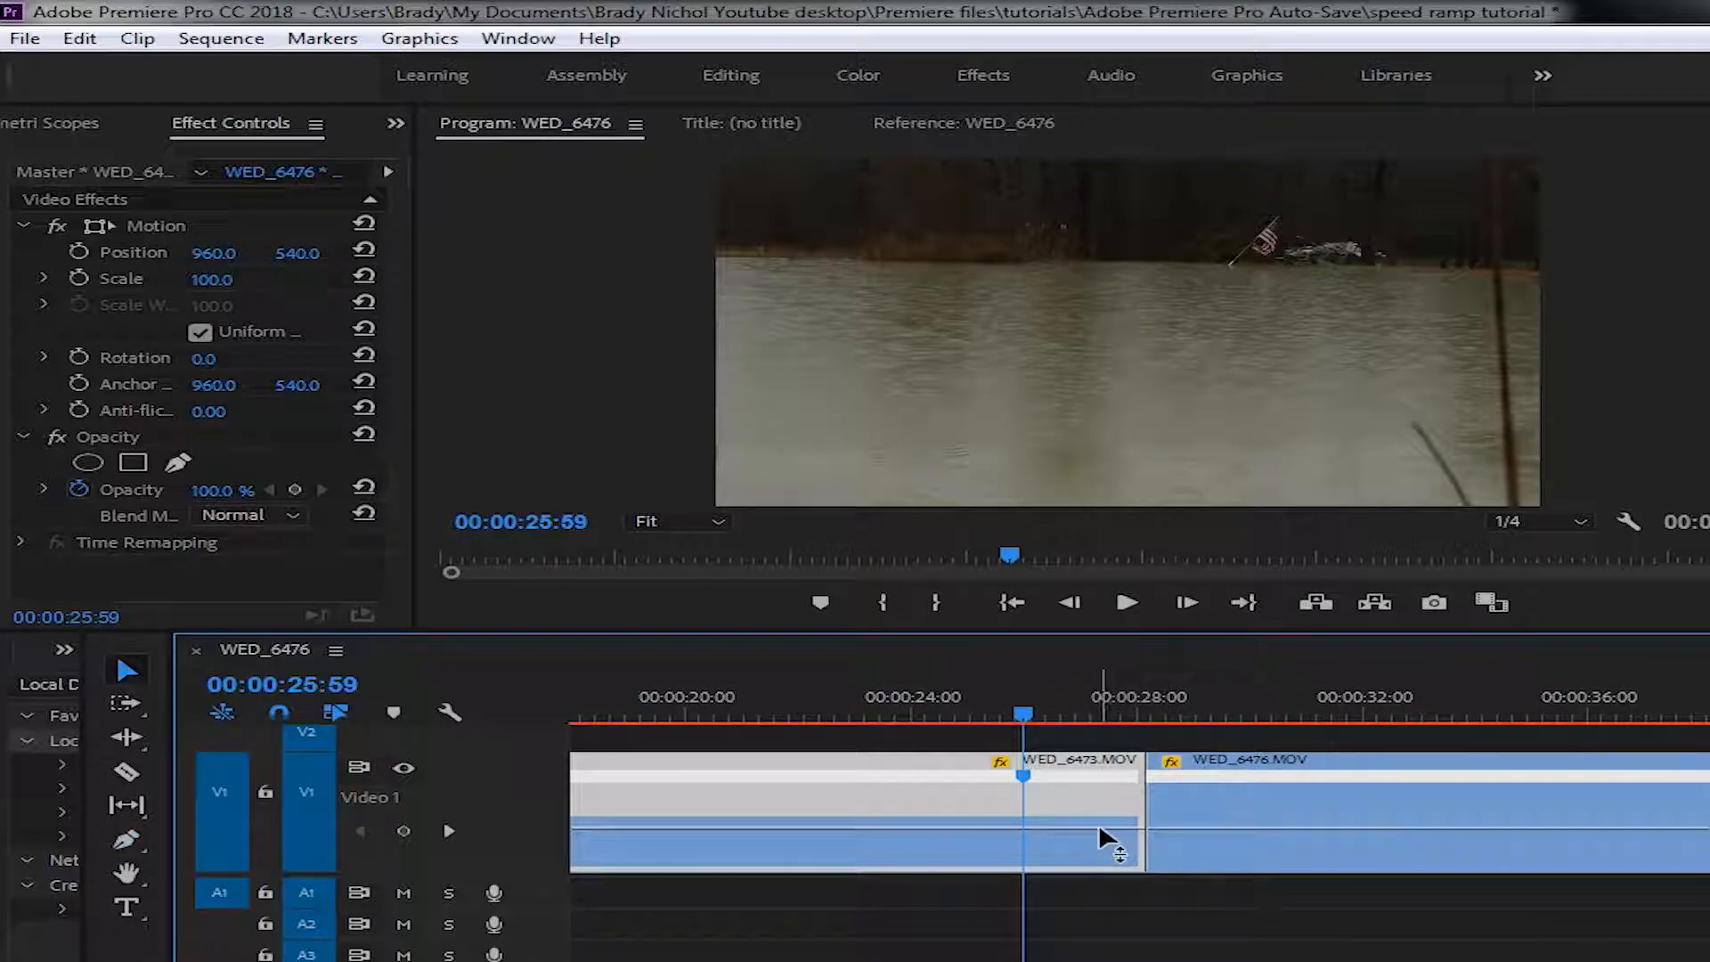
- Raise the speed after the keyframe near the end of the second WED_6473.MOV clip and spread the keyframe into a smoothly curved ramp
left_click_drag(1097, 825, 1146, 771)
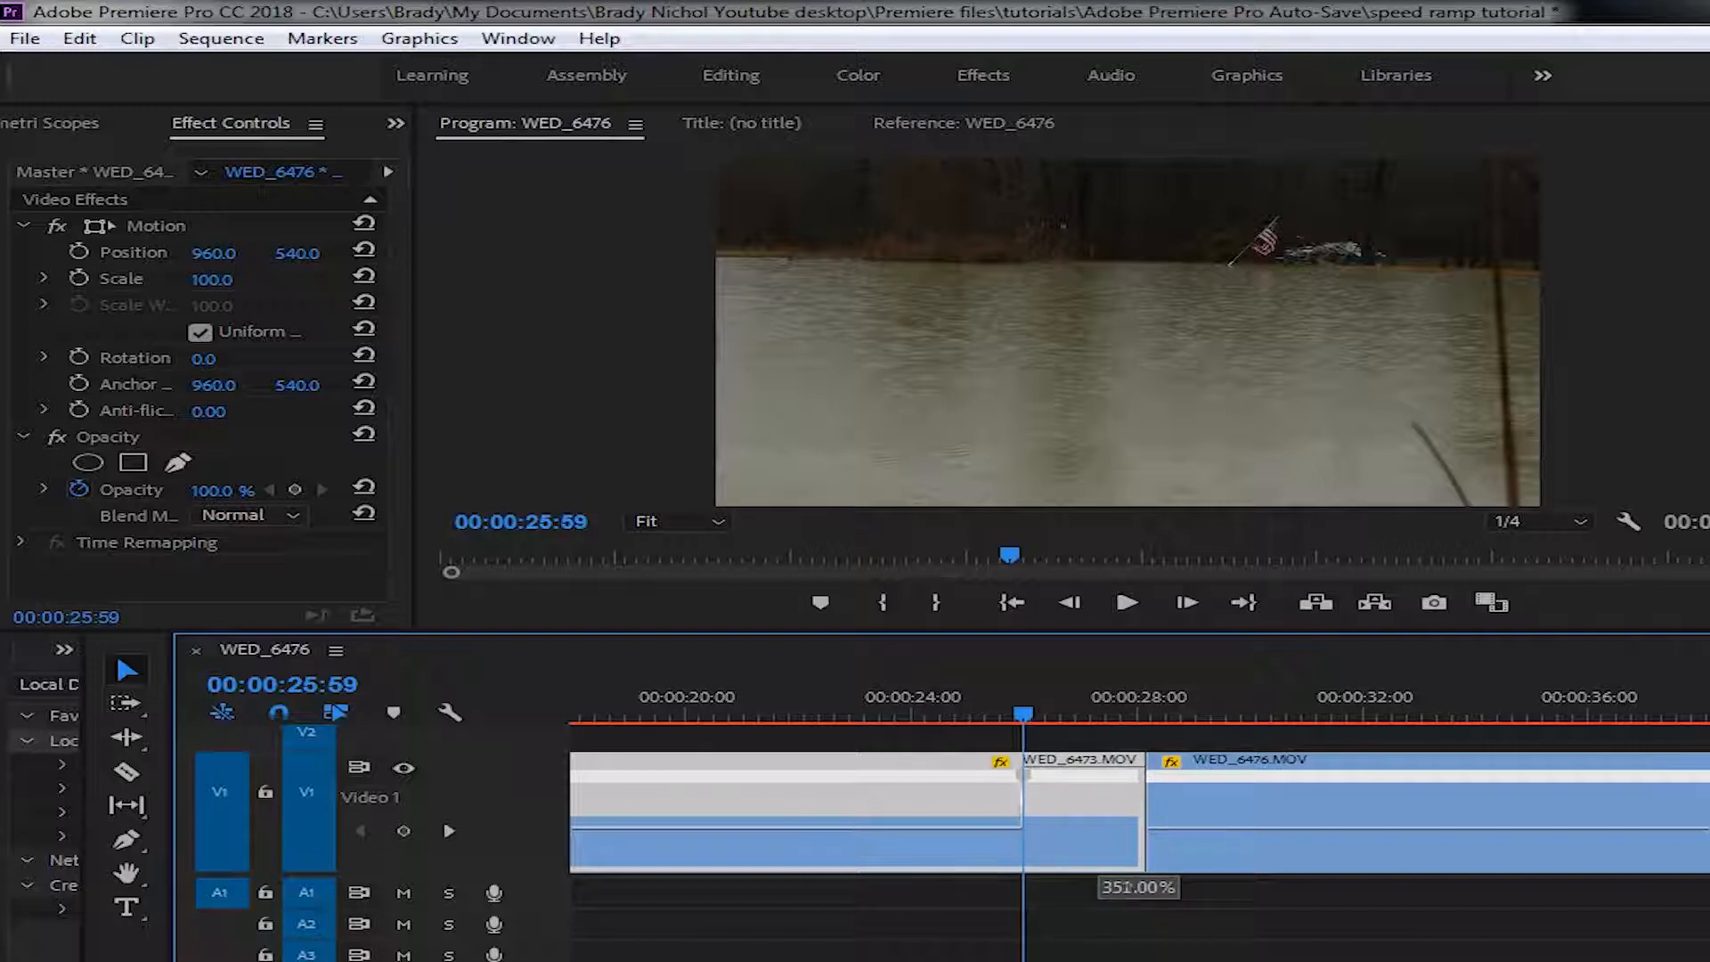
left_click_drag(1146, 772, 1146, 768)
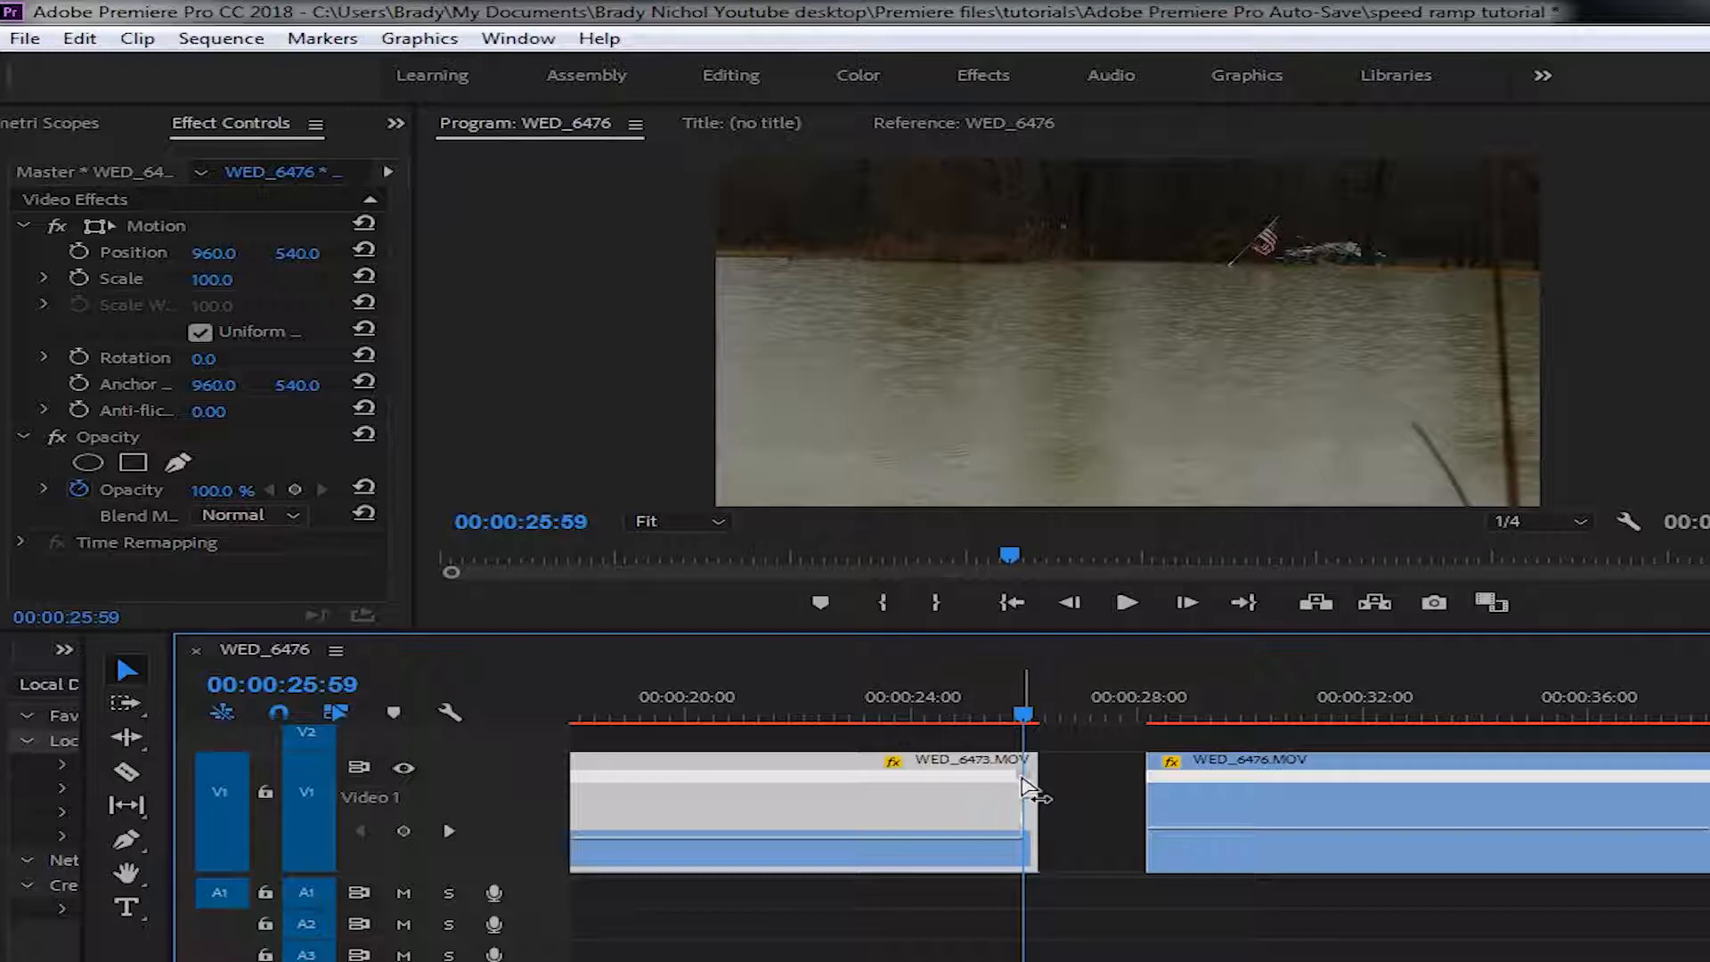
left_click_drag(1024, 788, 991, 776)
left_click_drag(995, 808, 997, 806)
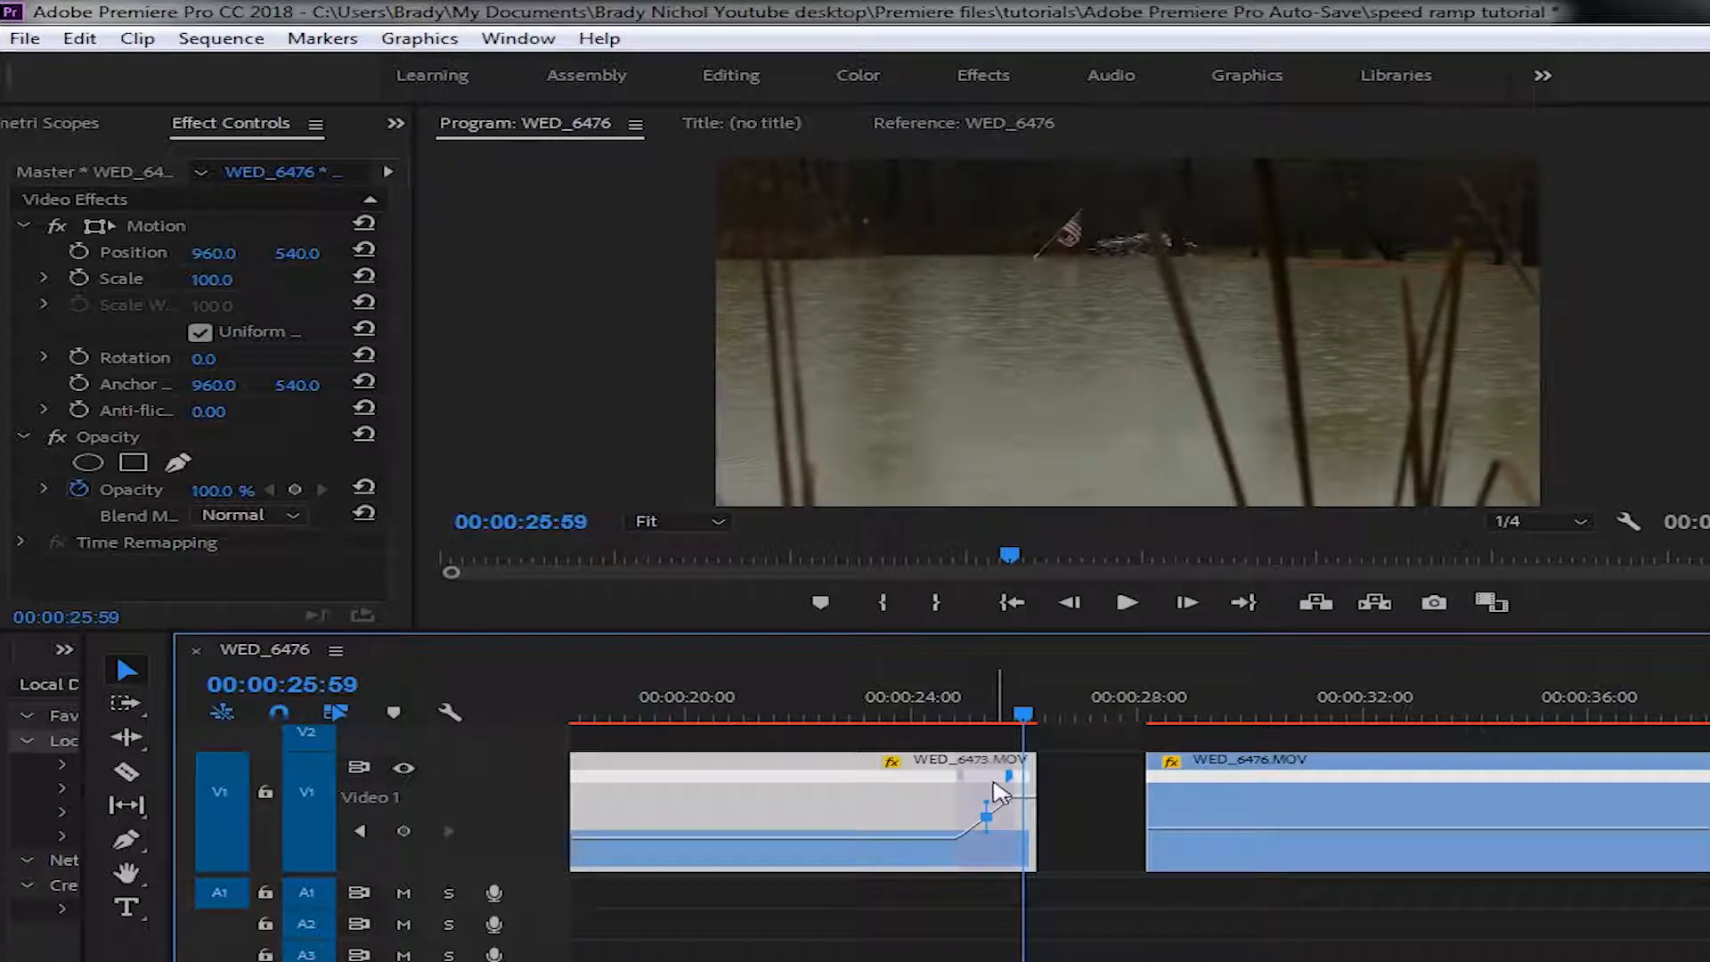
left_click_drag(989, 808, 1038, 810)
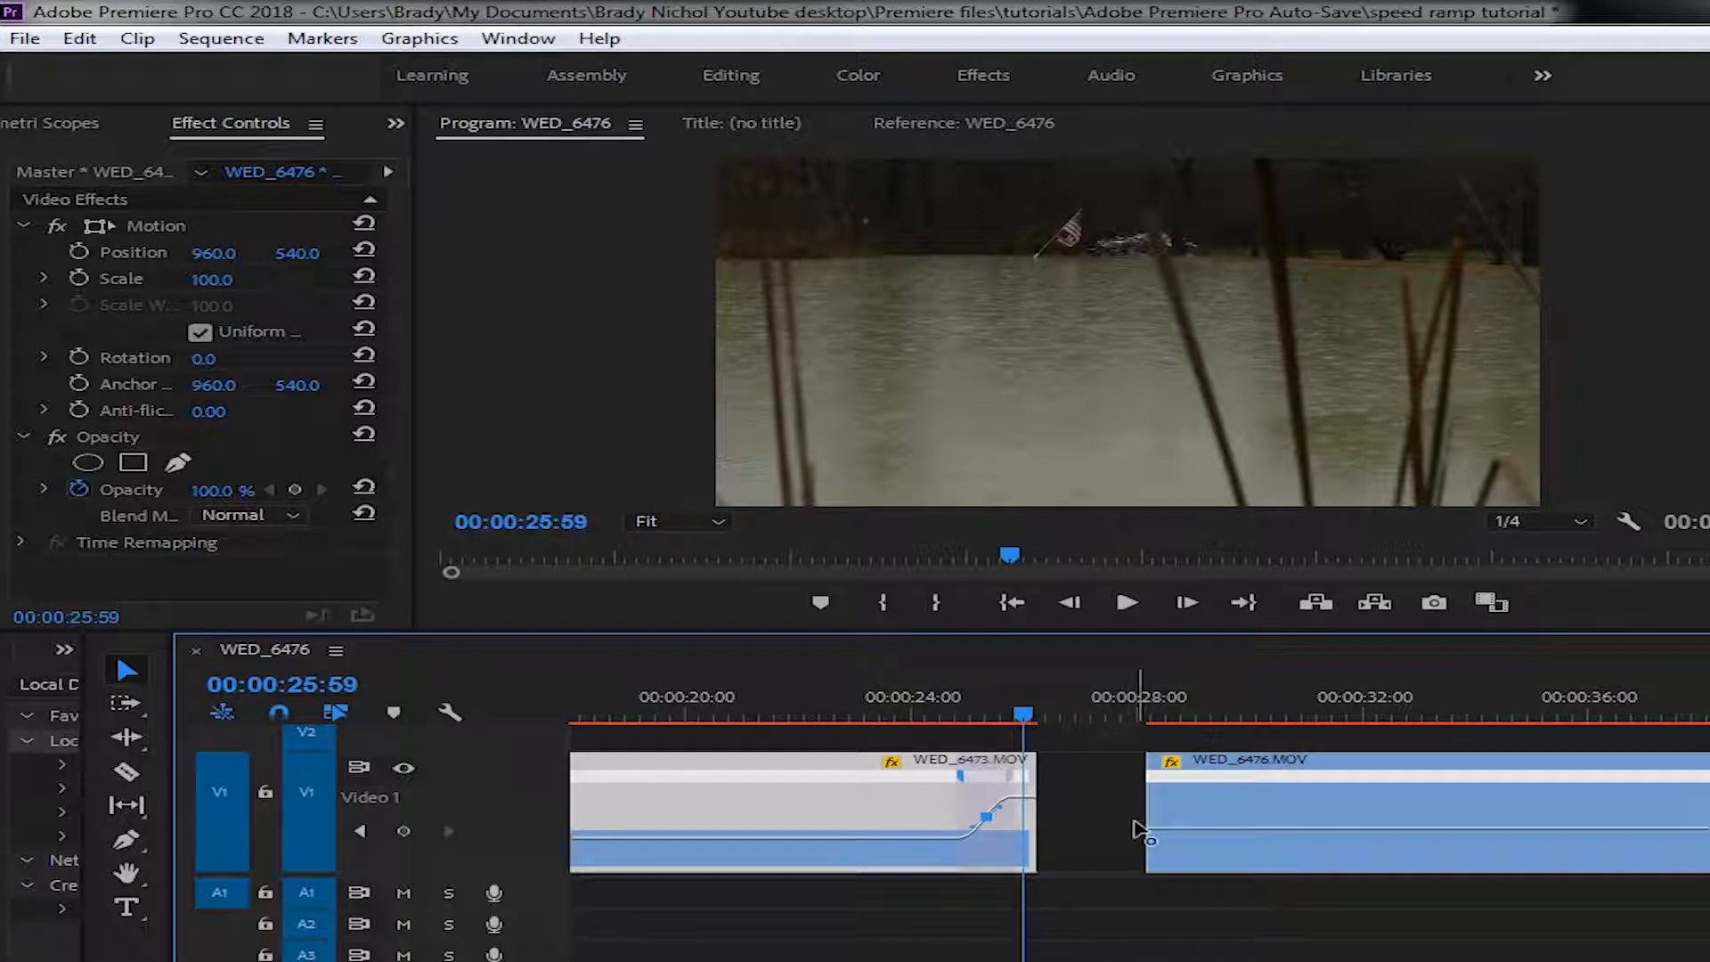
- Play back the speed ramp at the end of the second WED_6473.MOV clip
left_click(1284, 817)
left_click_drag(1038, 713, 884, 709)
key("space")
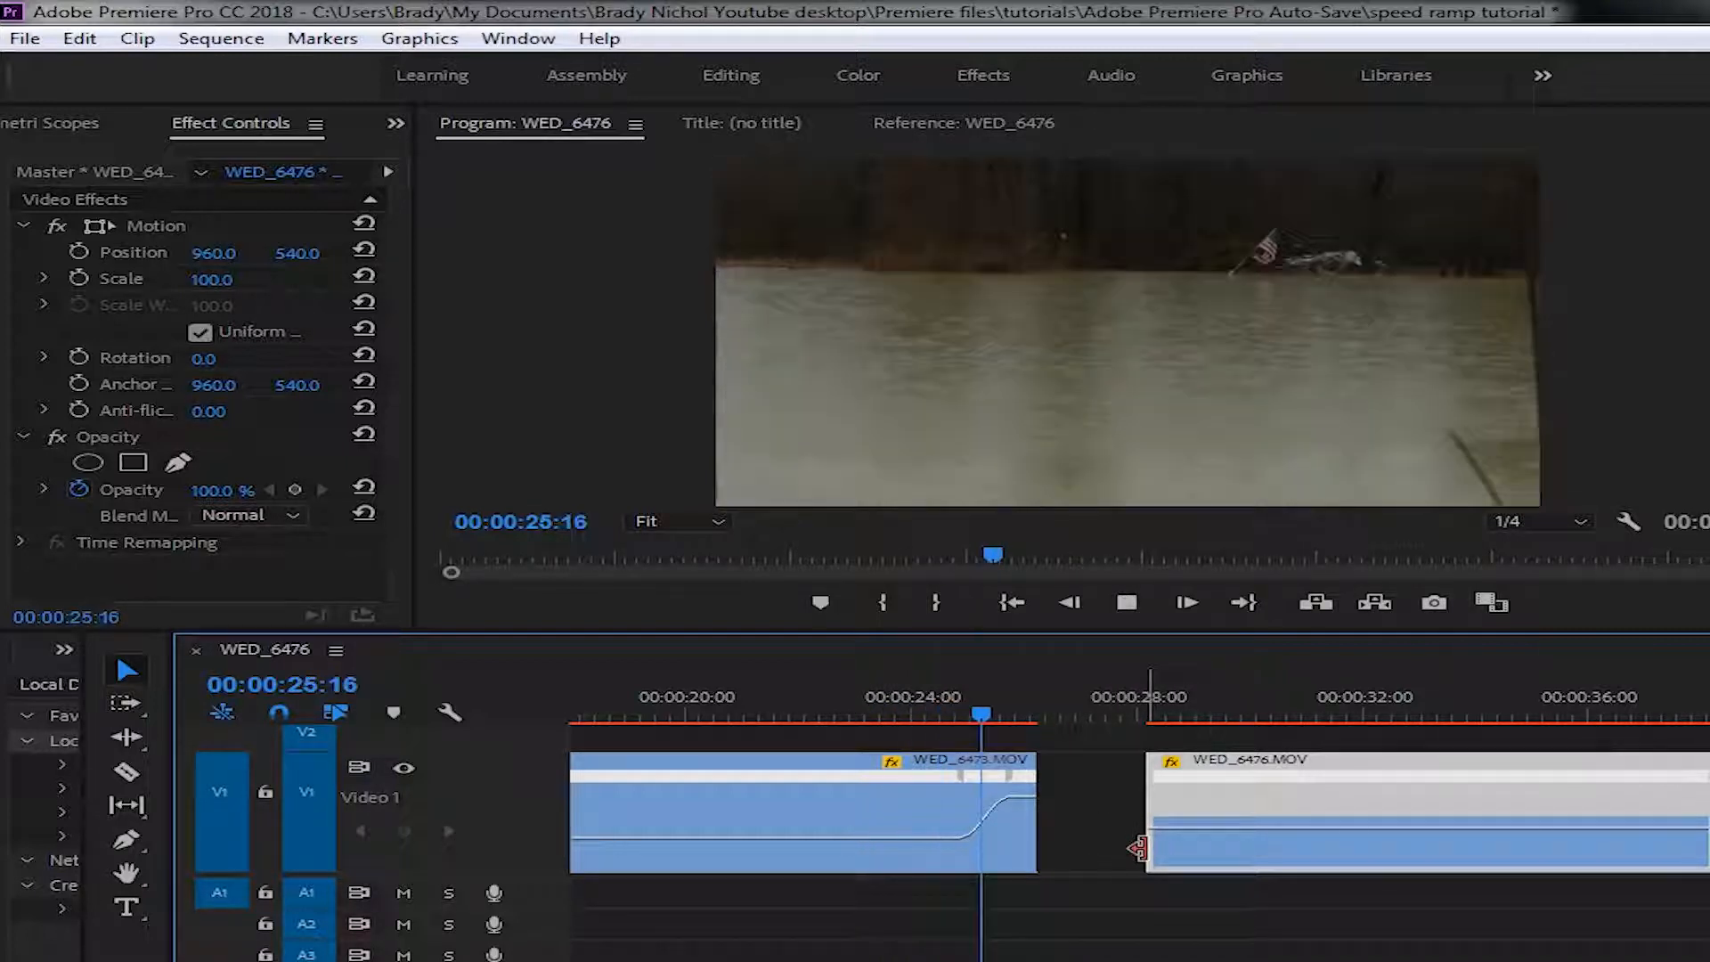
key("space")
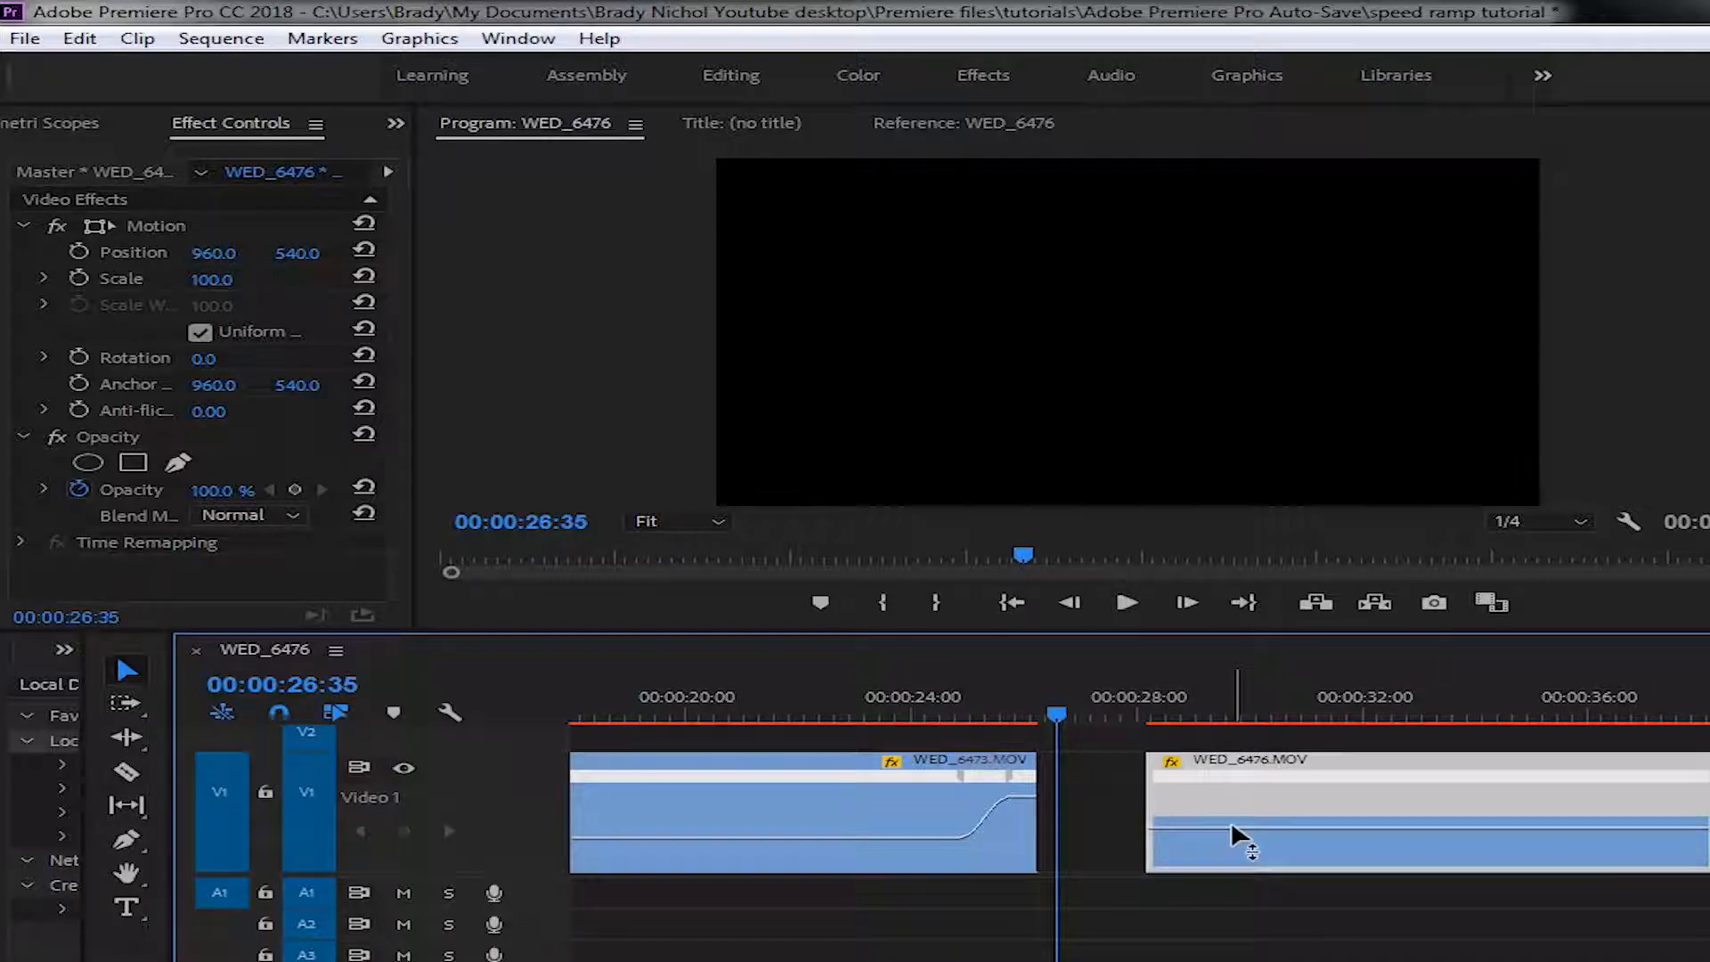
- Find the ramp point in WED_6476.MOV and add a speed keyframe there at 00:00:32:40 with the Pen tool
left_click_drag(1057, 719, 1159, 734)
key("space")
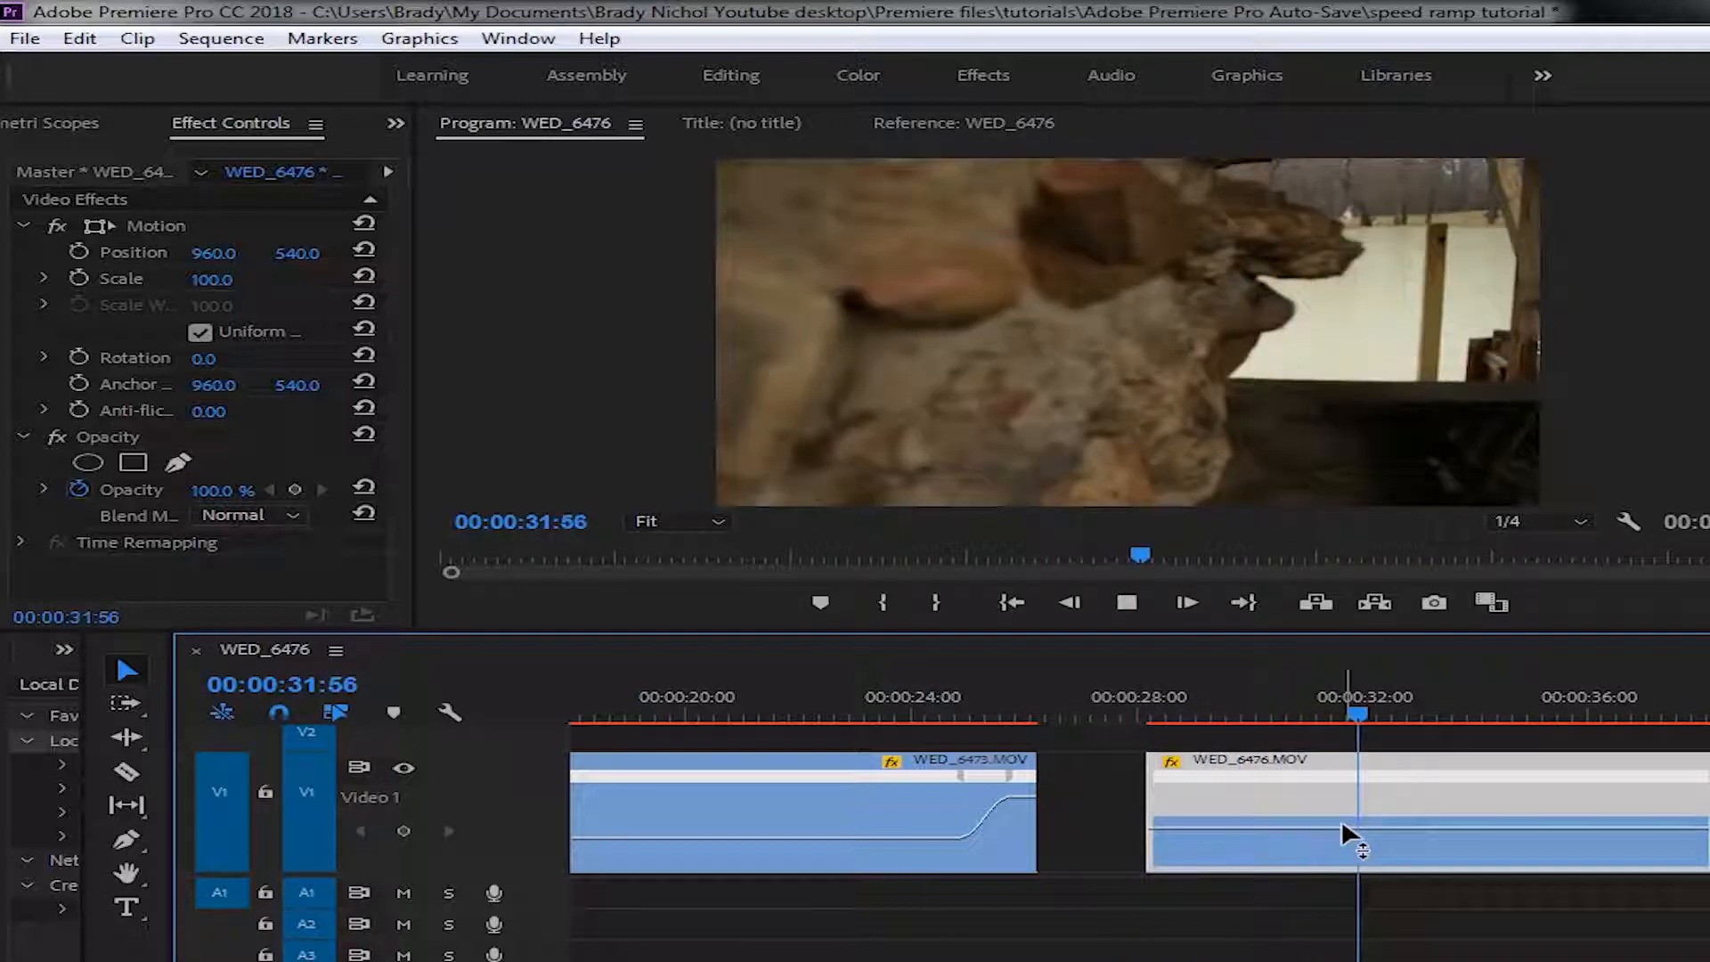
key("space")
key("p")
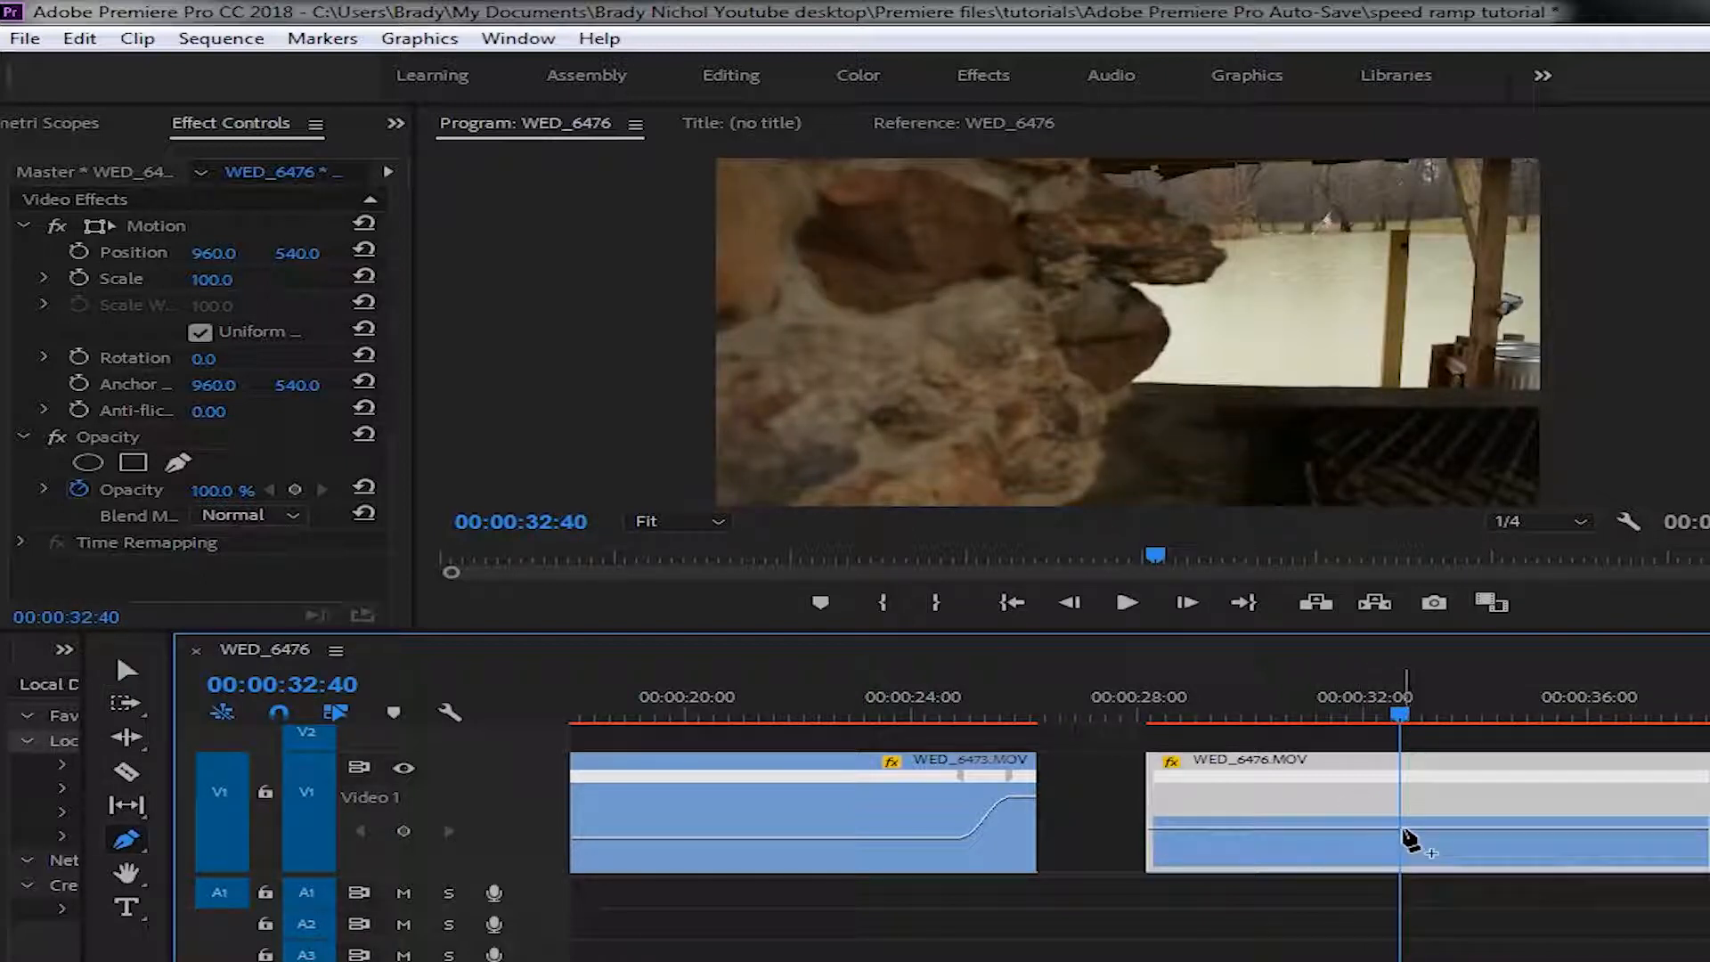
left_click(1401, 832)
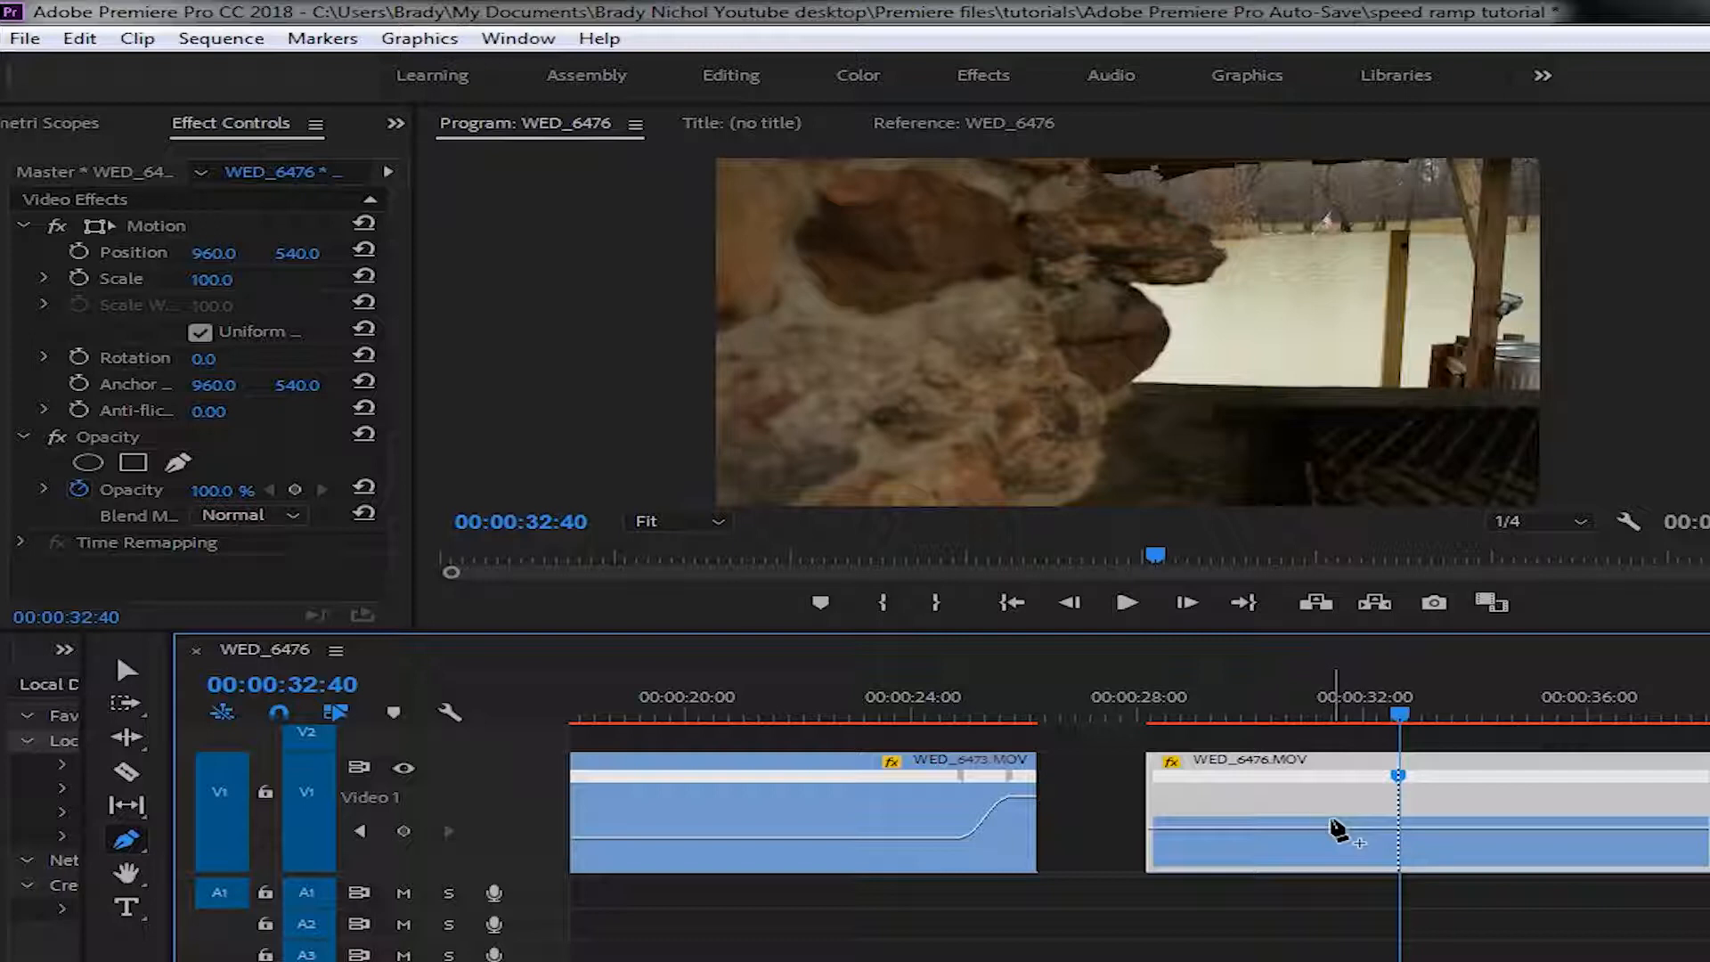
- Raise the speed of the section before the new keyframe in WED_6476.MOV to about 353% or more
key("v")
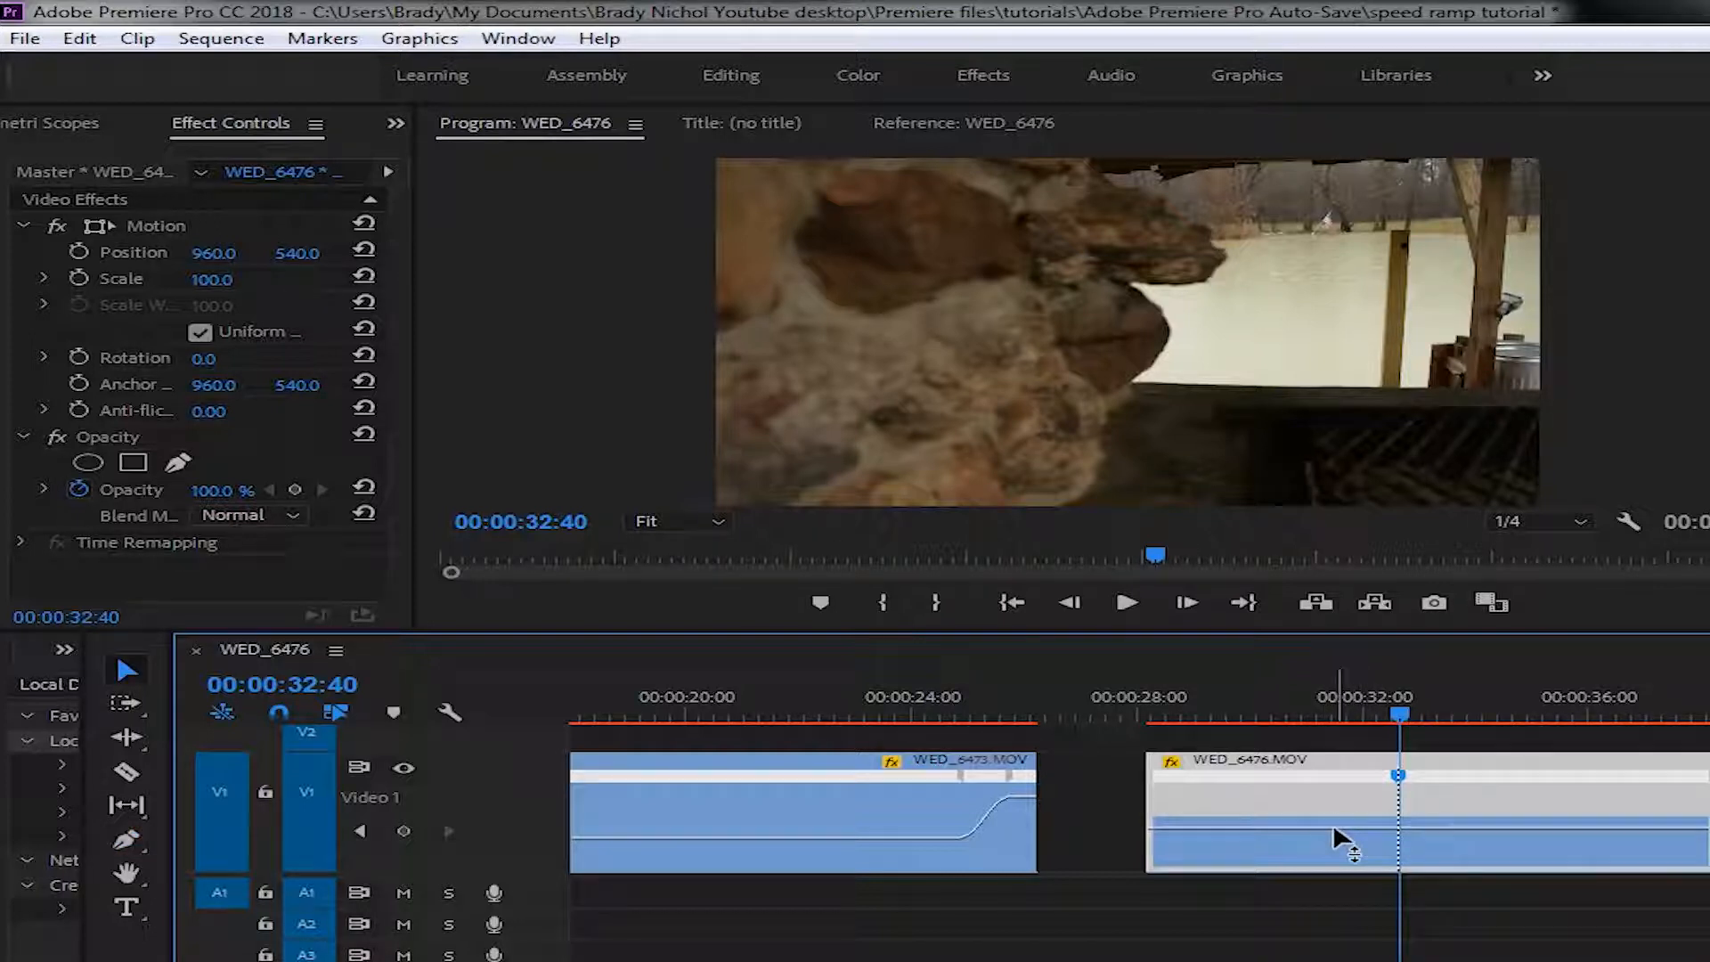
left_click(1327, 823)
left_click_drag(1327, 828, 1327, 829)
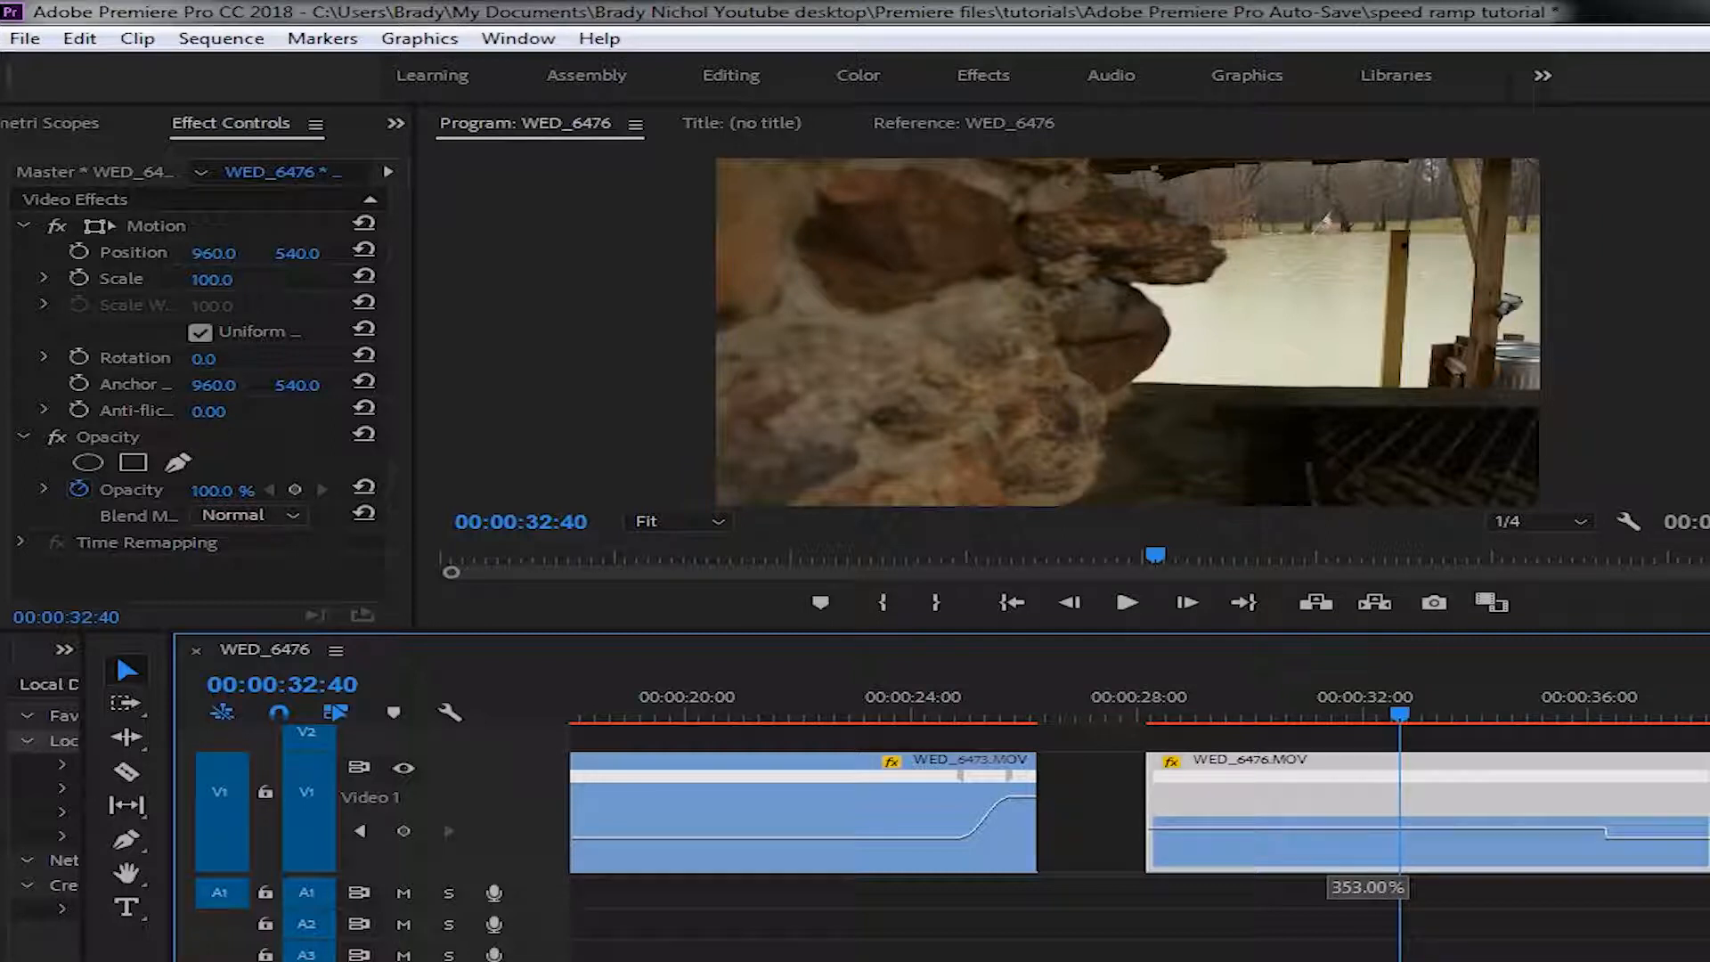
left_click_drag(1327, 828, 1327, 827)
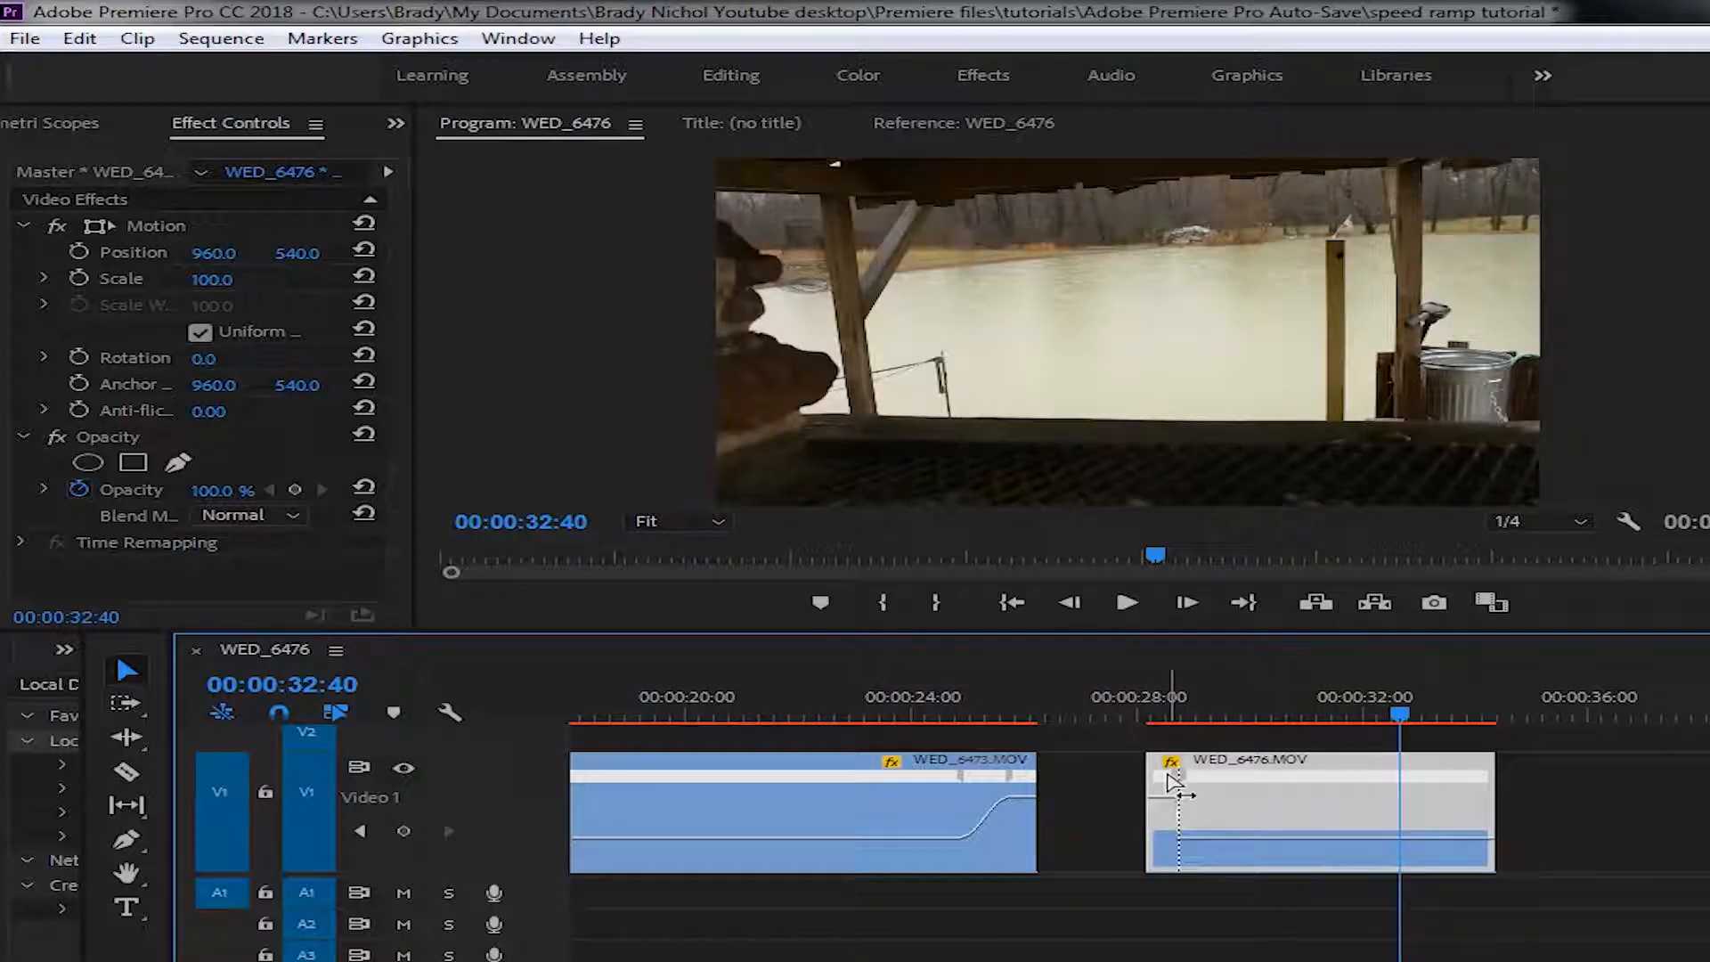
- Split the speed keyframe at the start of WED_6476.MOV into a gradual ramp and smooth its curve
left_click_drag(1179, 787, 1144, 784)
left_click(1182, 799)
left_click_drag(1181, 803, 1220, 806)
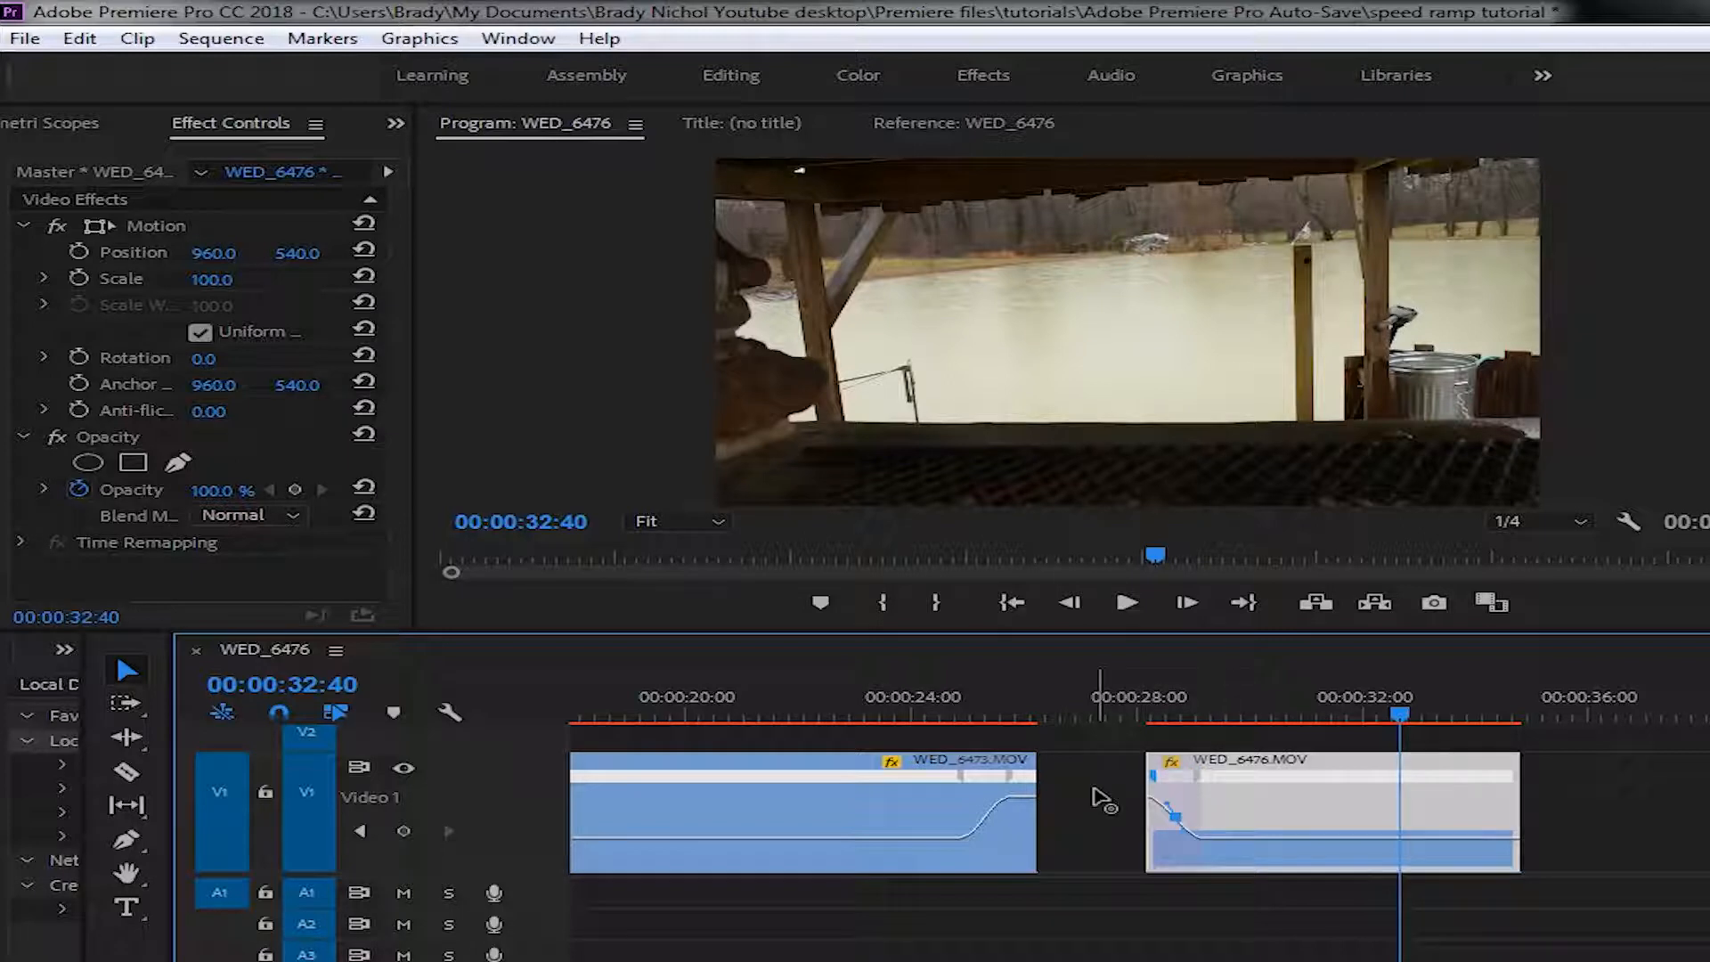
- Move WED_6476.MOV directly against the end of WED_6473.MOV and play back the transition
left_click_drag(1262, 817, 1174, 820)
left_click(860, 693)
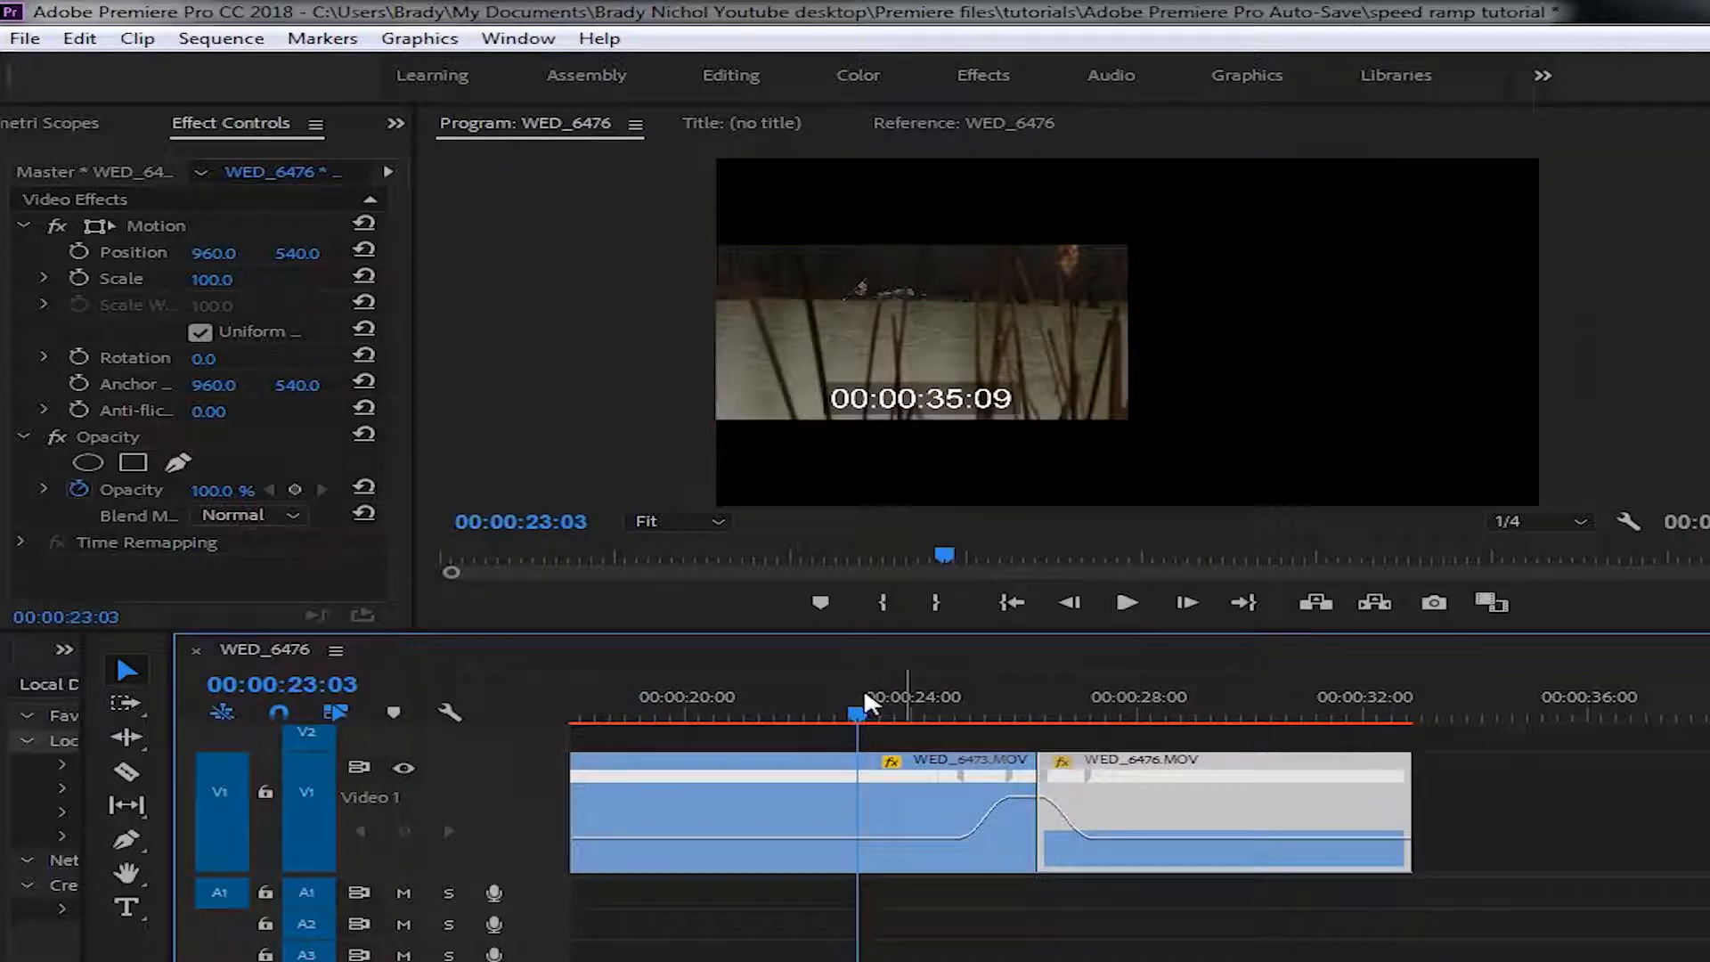
key("space")
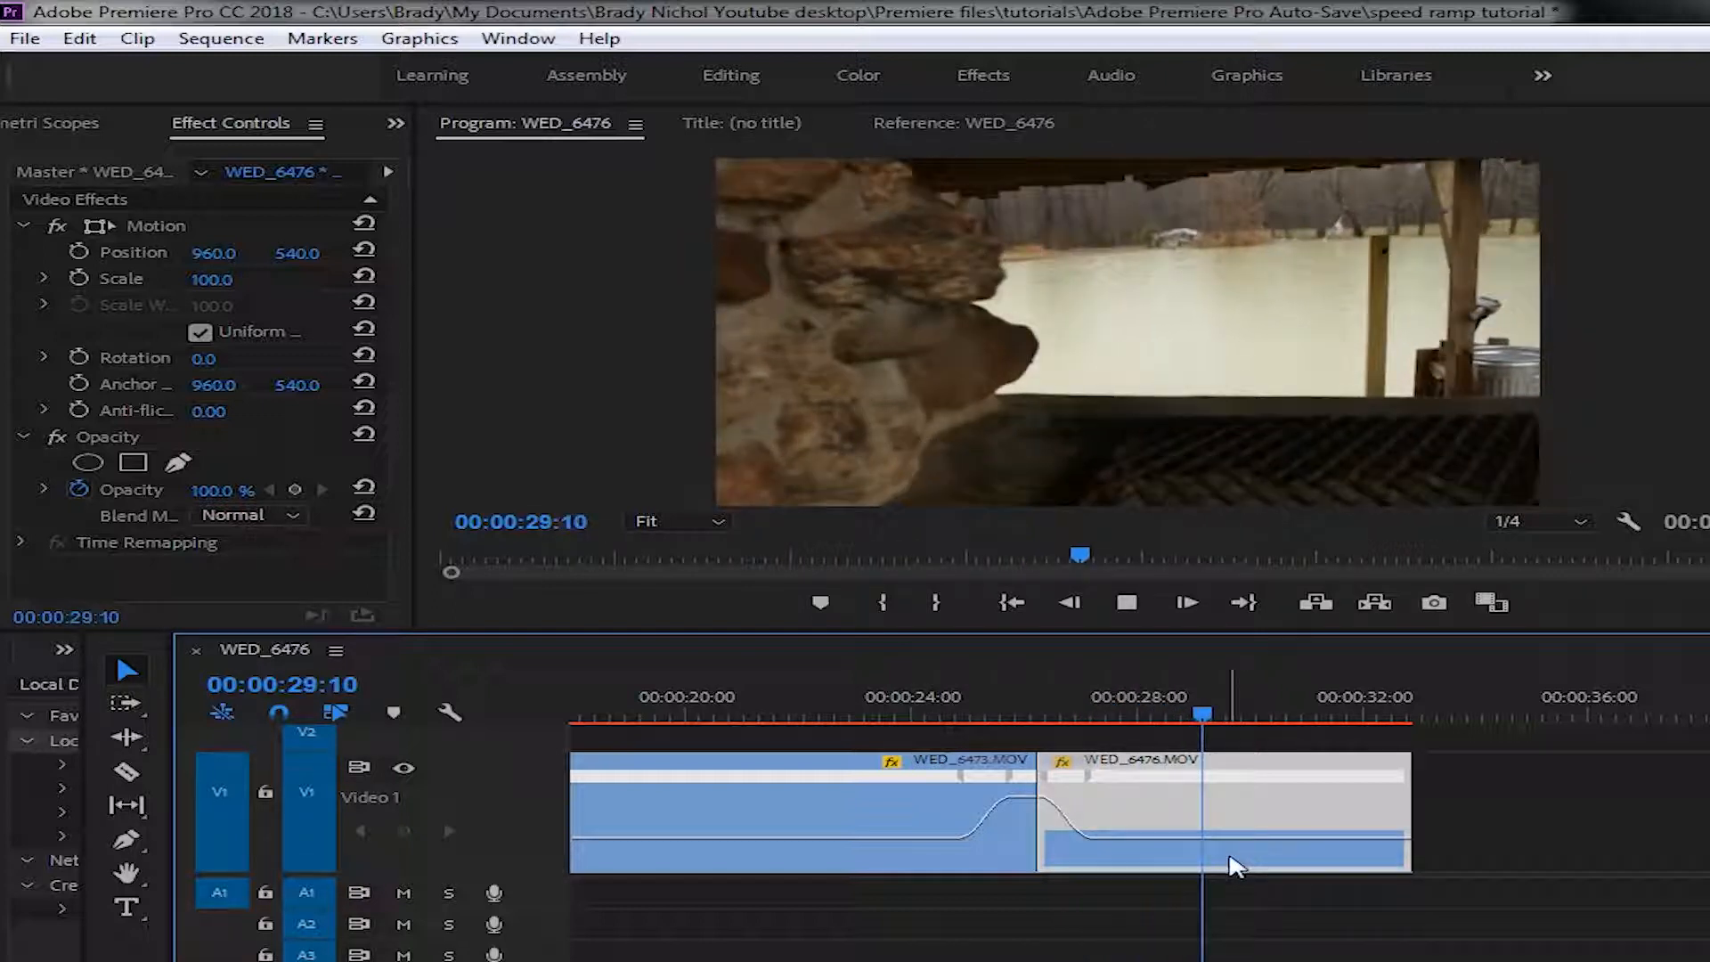
key("space")
- Shorten the ramp at the end of the second WED_6473.MOV clip by starting it closer to the cut, and replay the transition
left_click_drag(993, 776, 1019, 777)
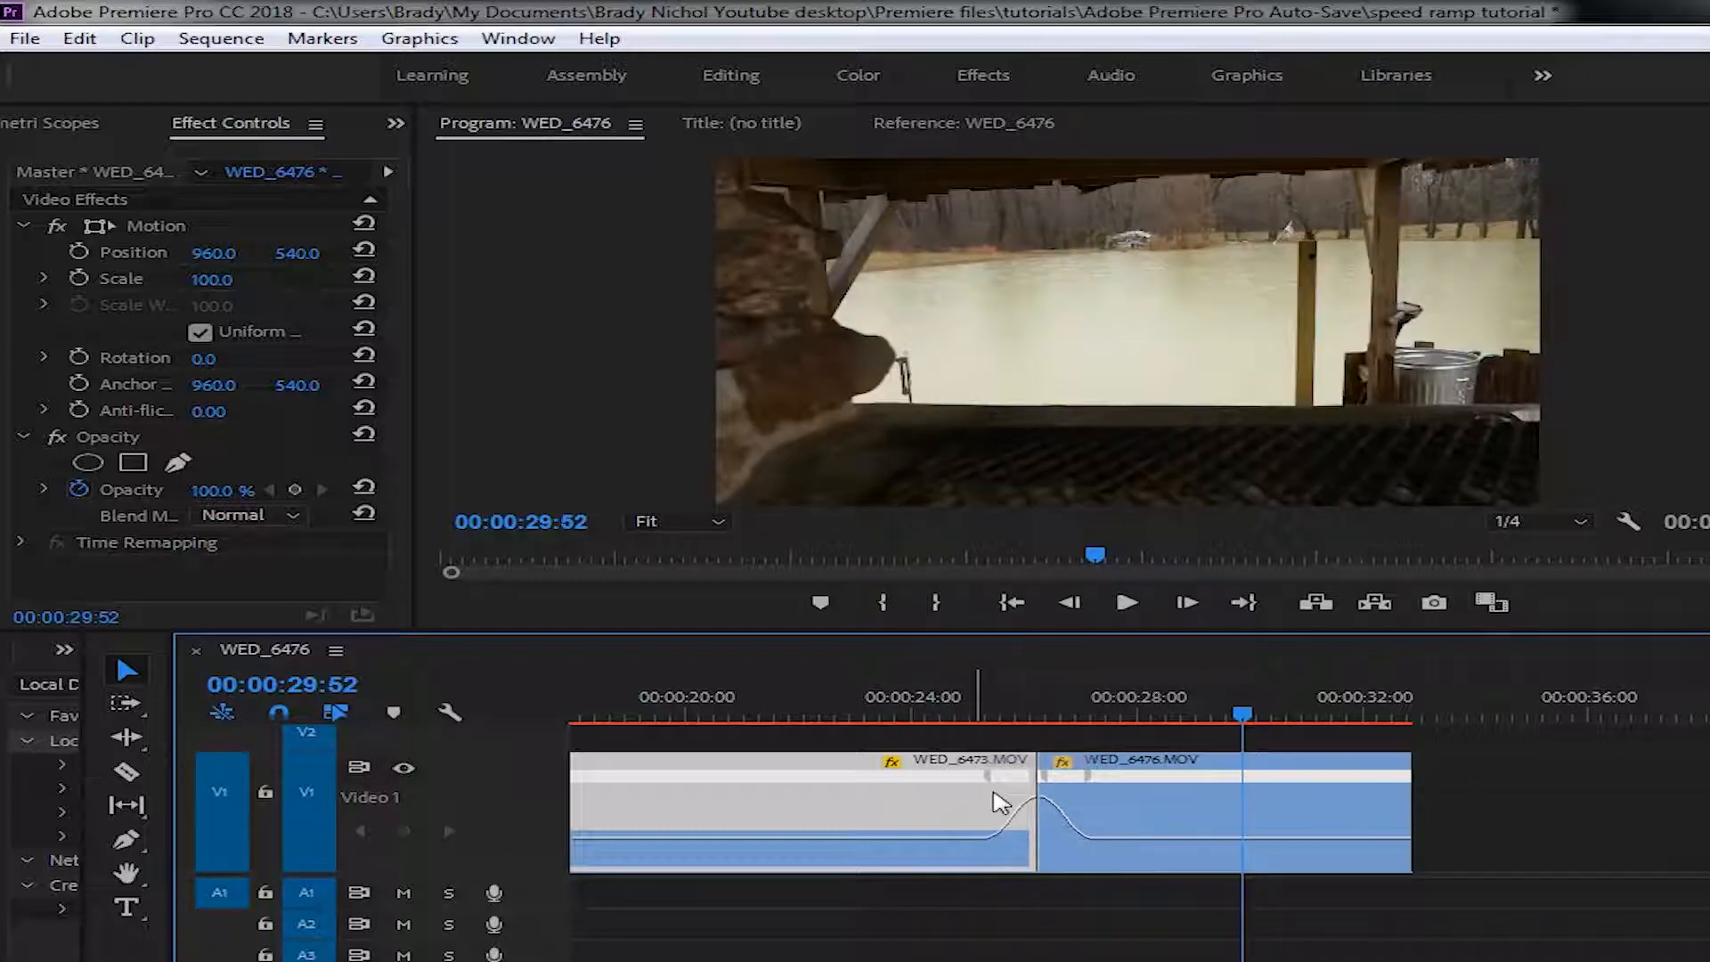
left_click(937, 705)
key("space")
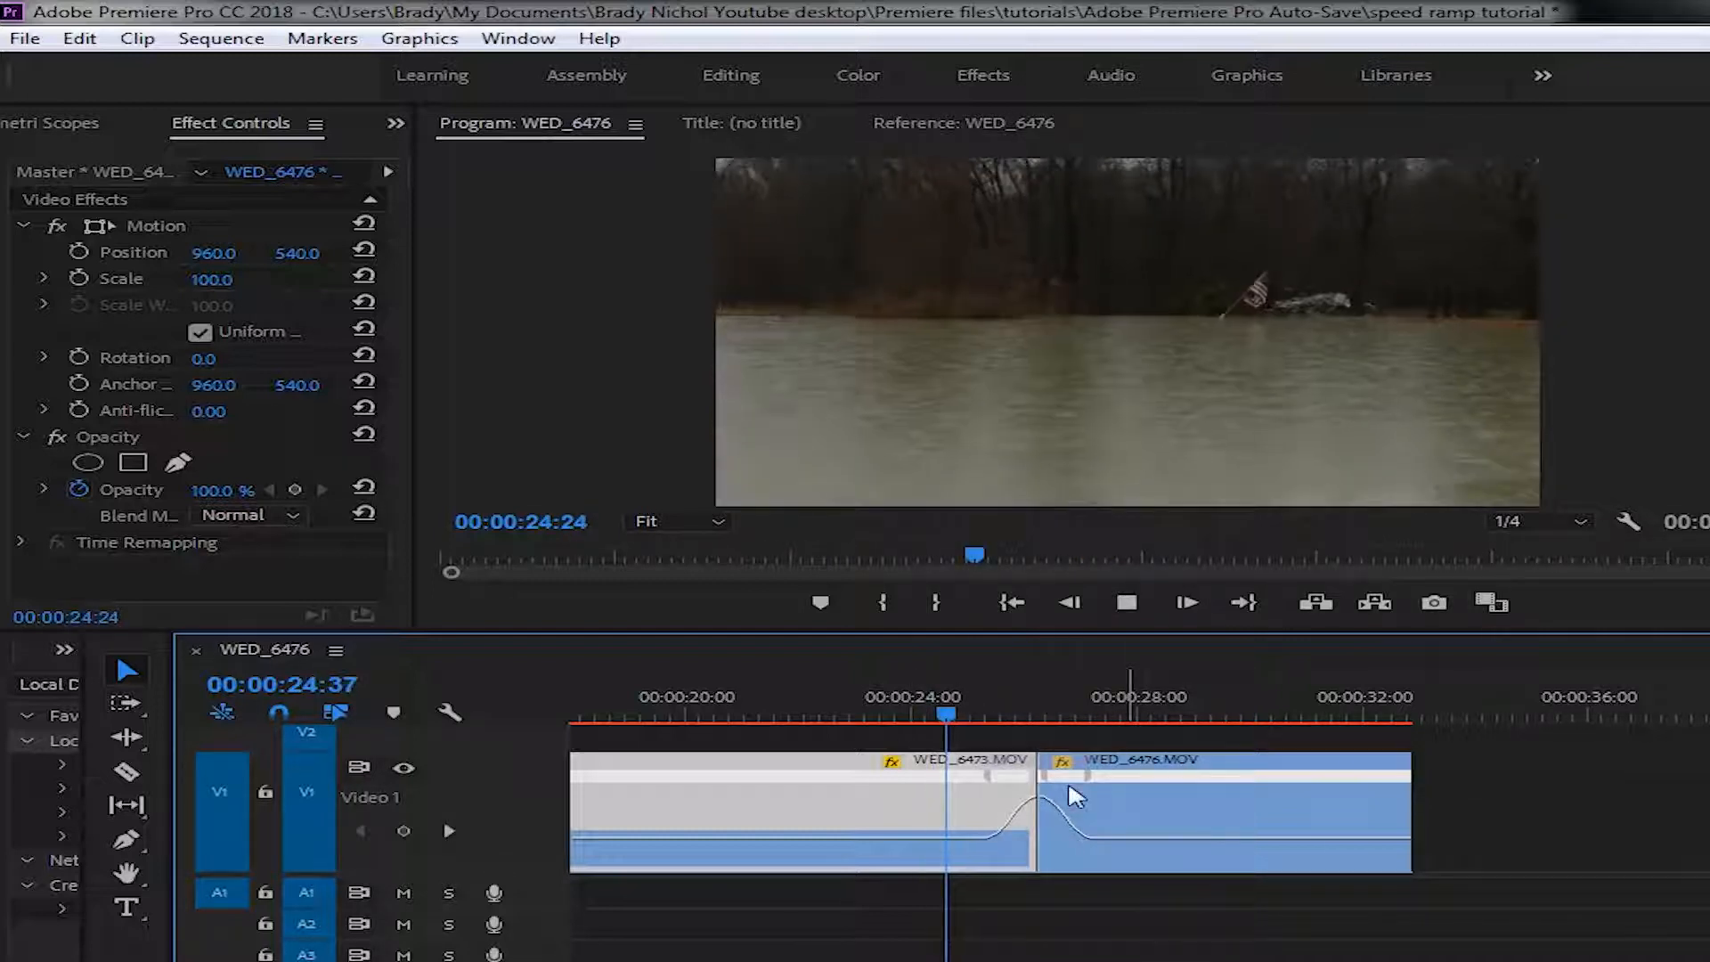
key("space")
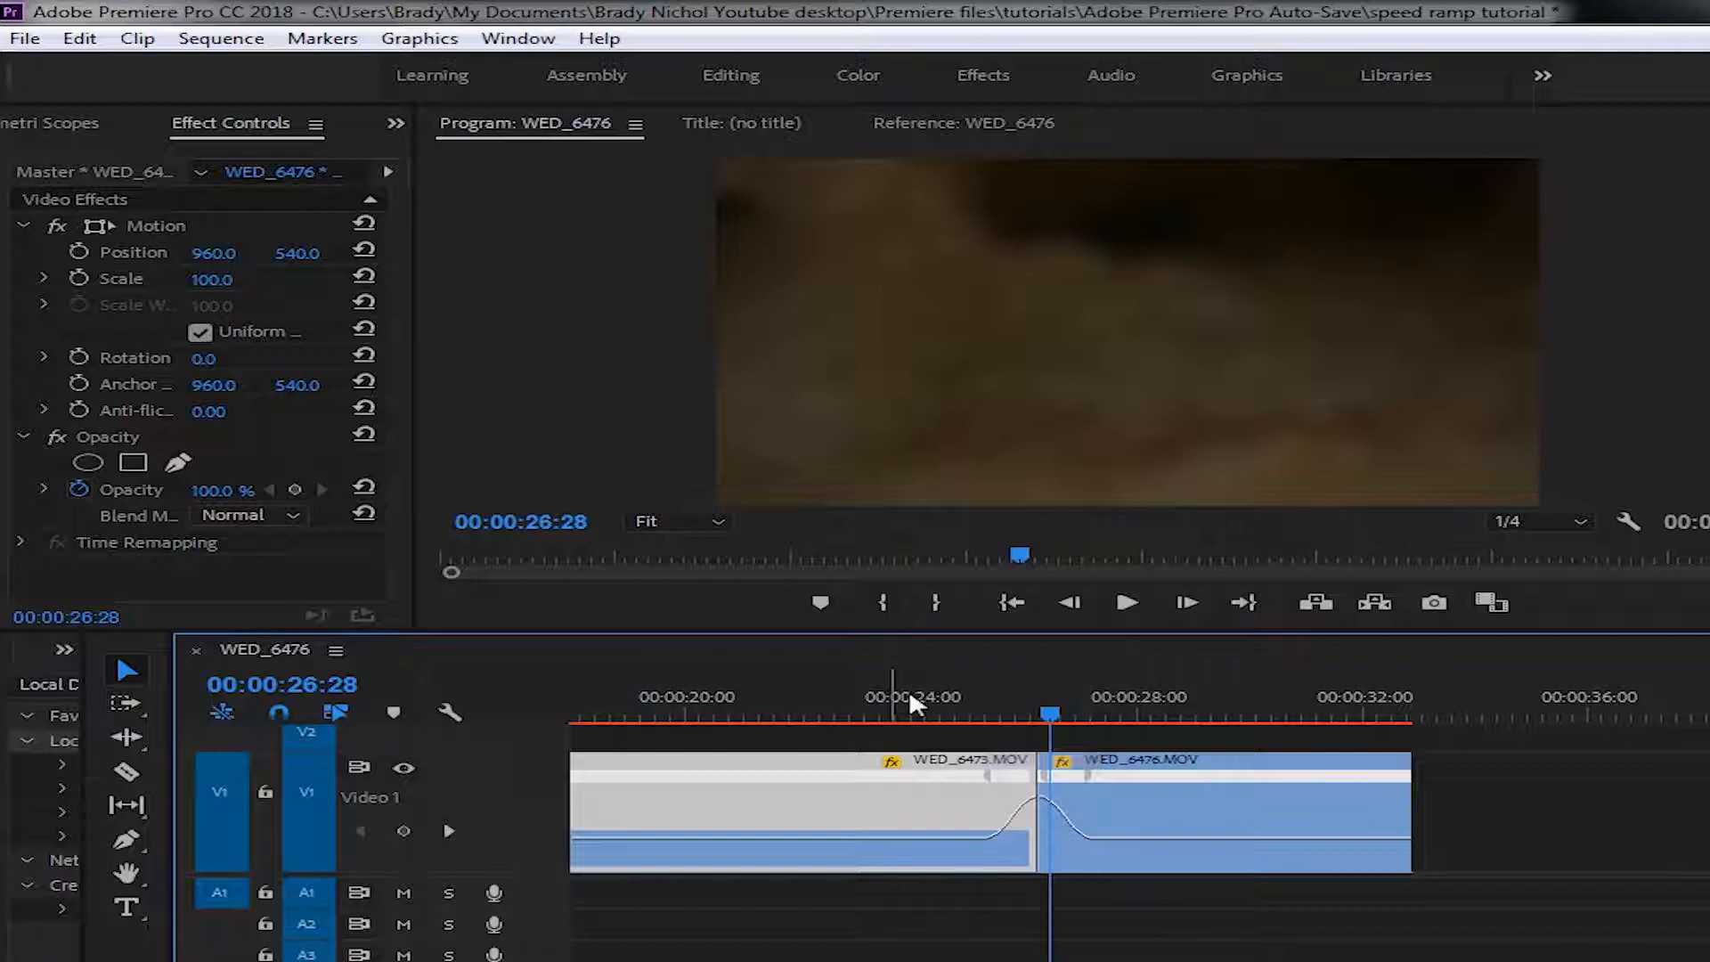
- Scrub through WED_6481.MOV to examine the subject's movement in the third pair of clips
scroll(1080, 802, "down", 6)
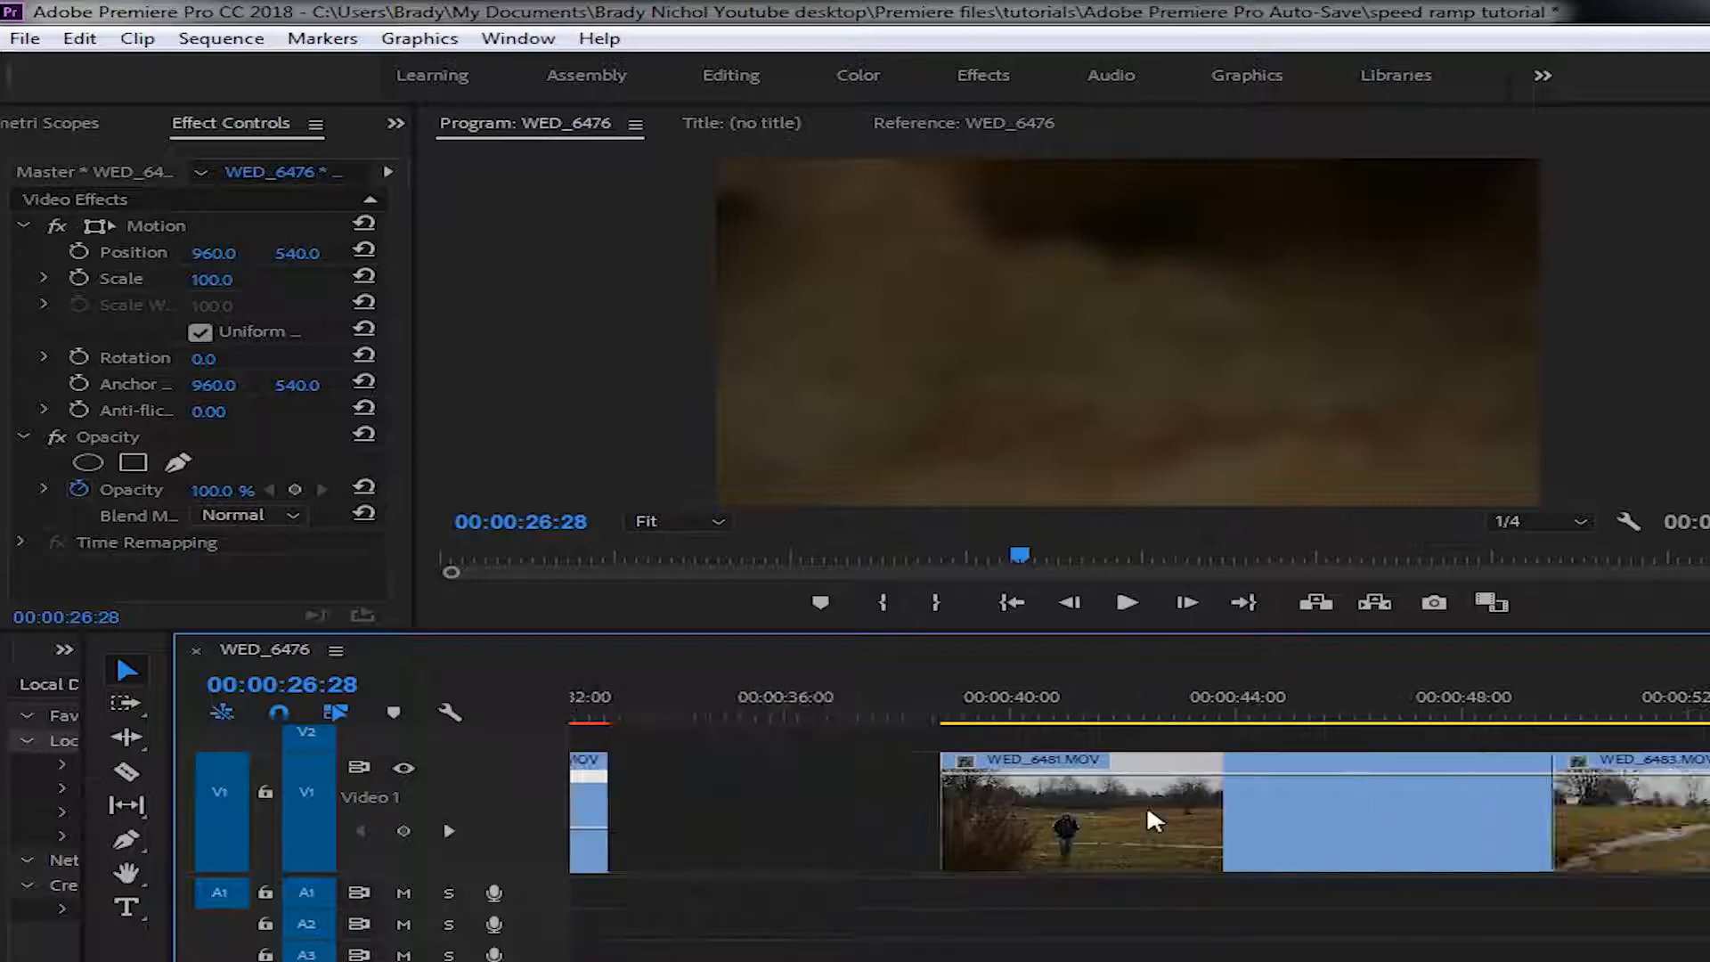
scroll(1148, 810, "down", 1)
scroll(1128, 819, "down", 2)
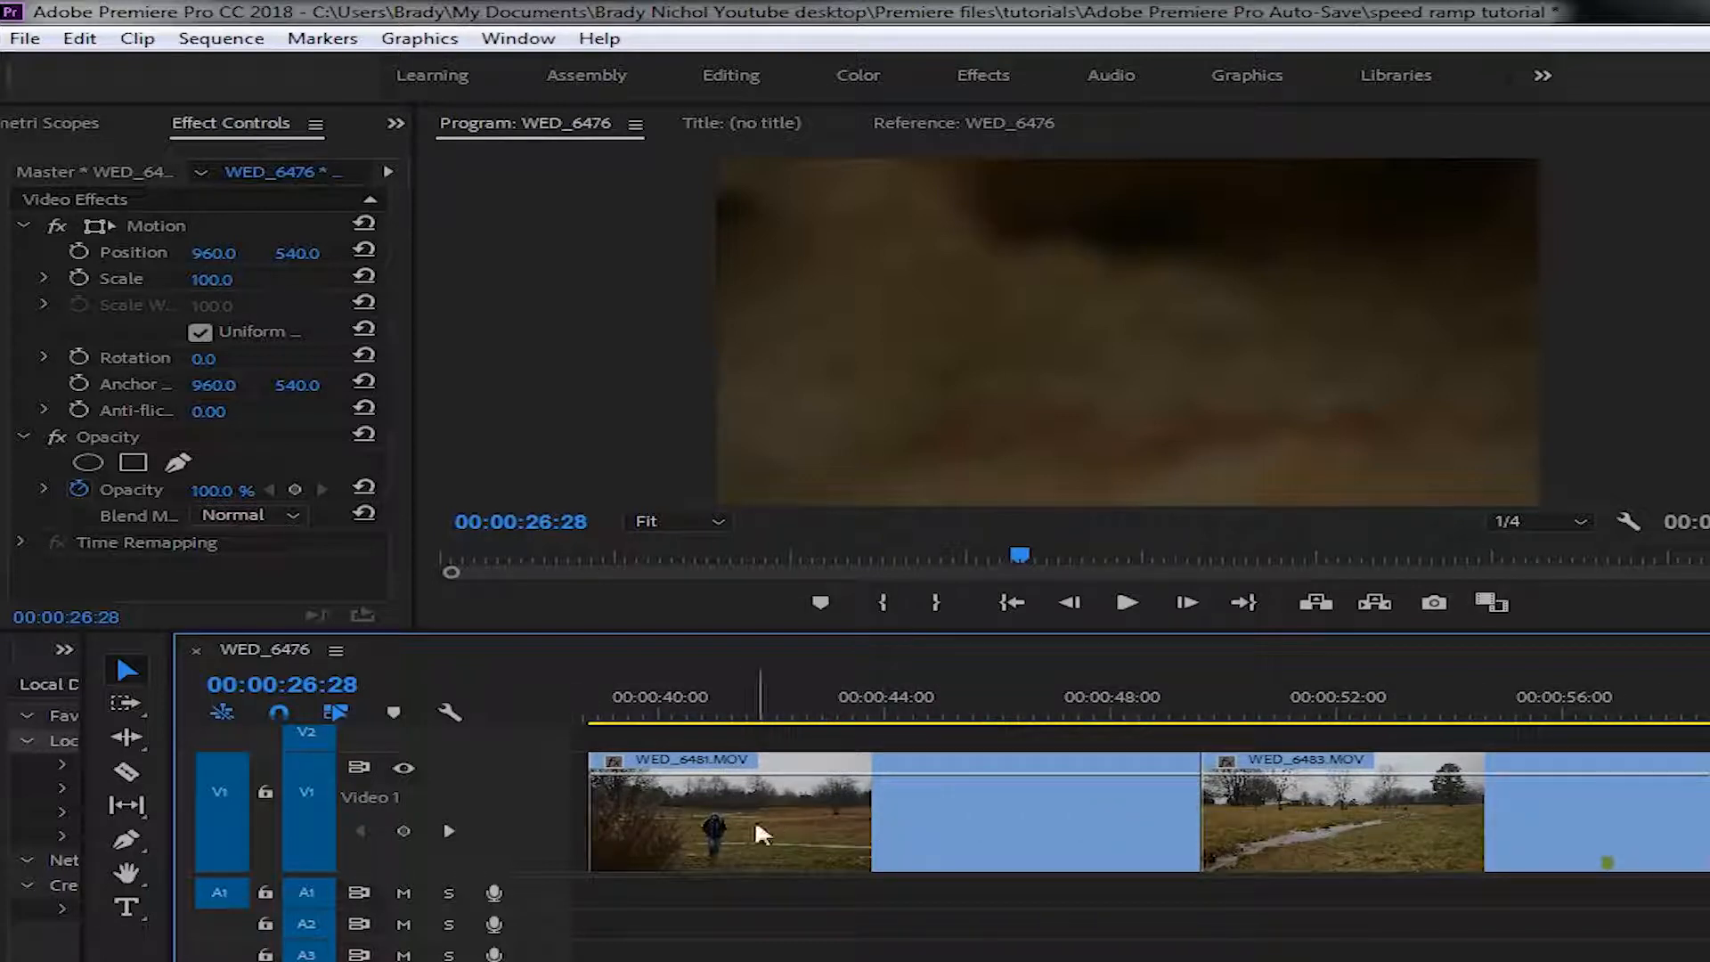
left_click_drag(816, 718, 716, 710)
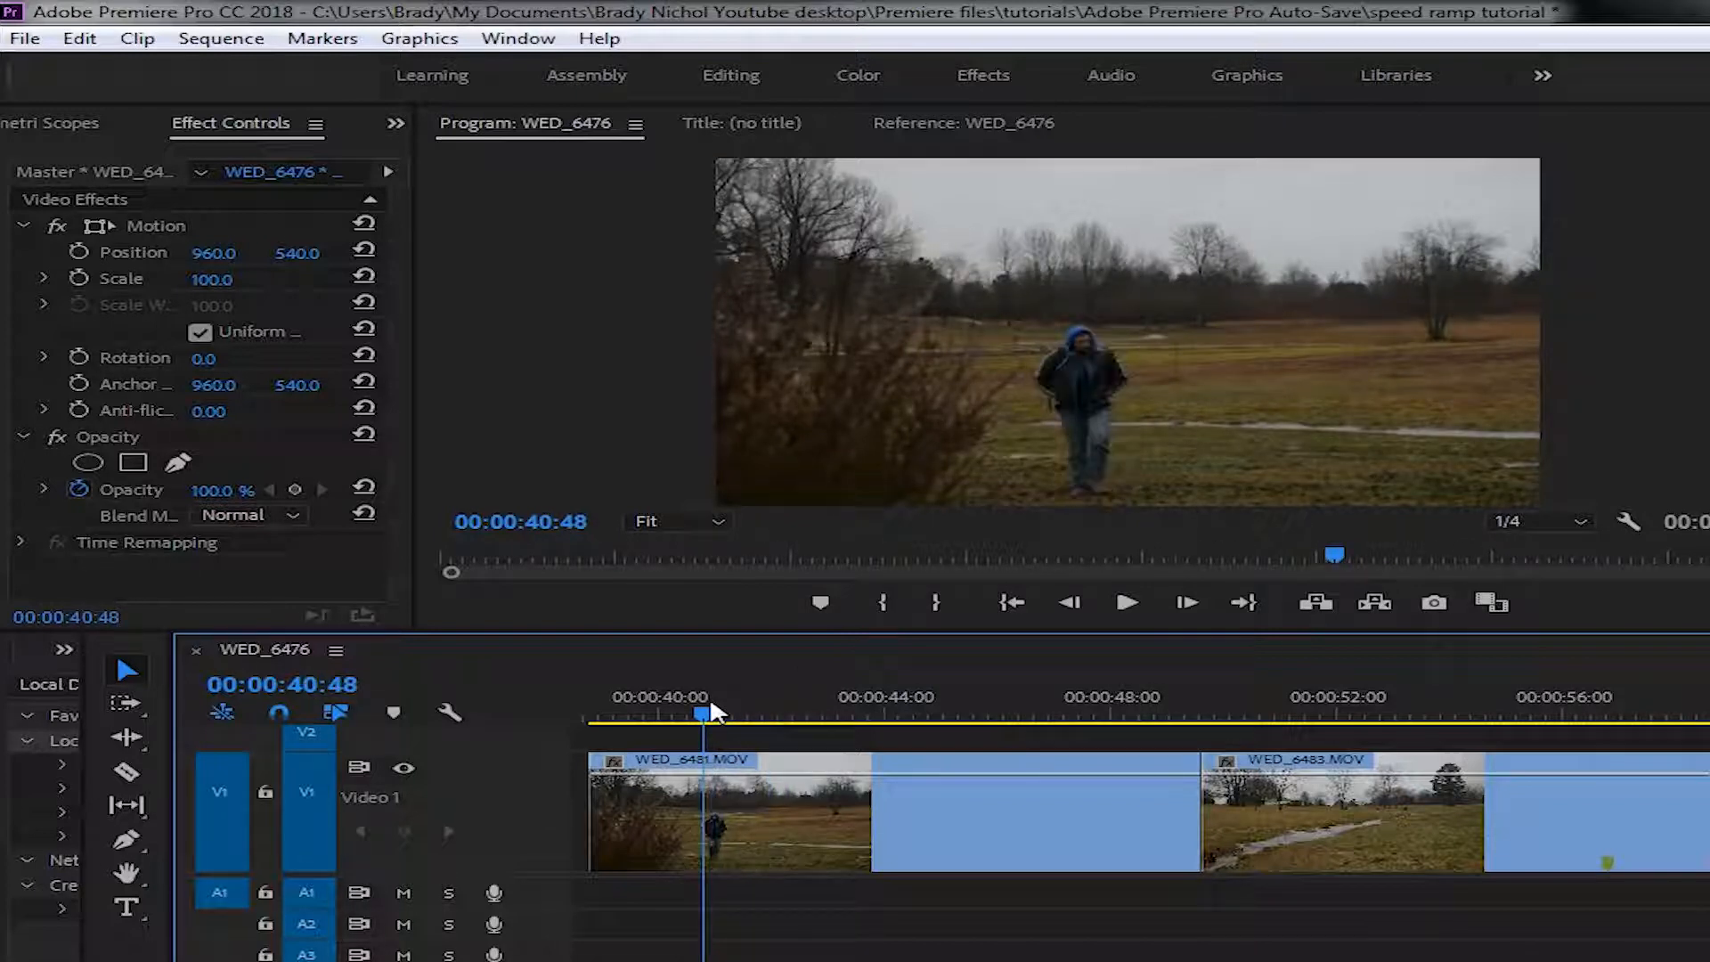
left_click_drag(715, 711, 1077, 717)
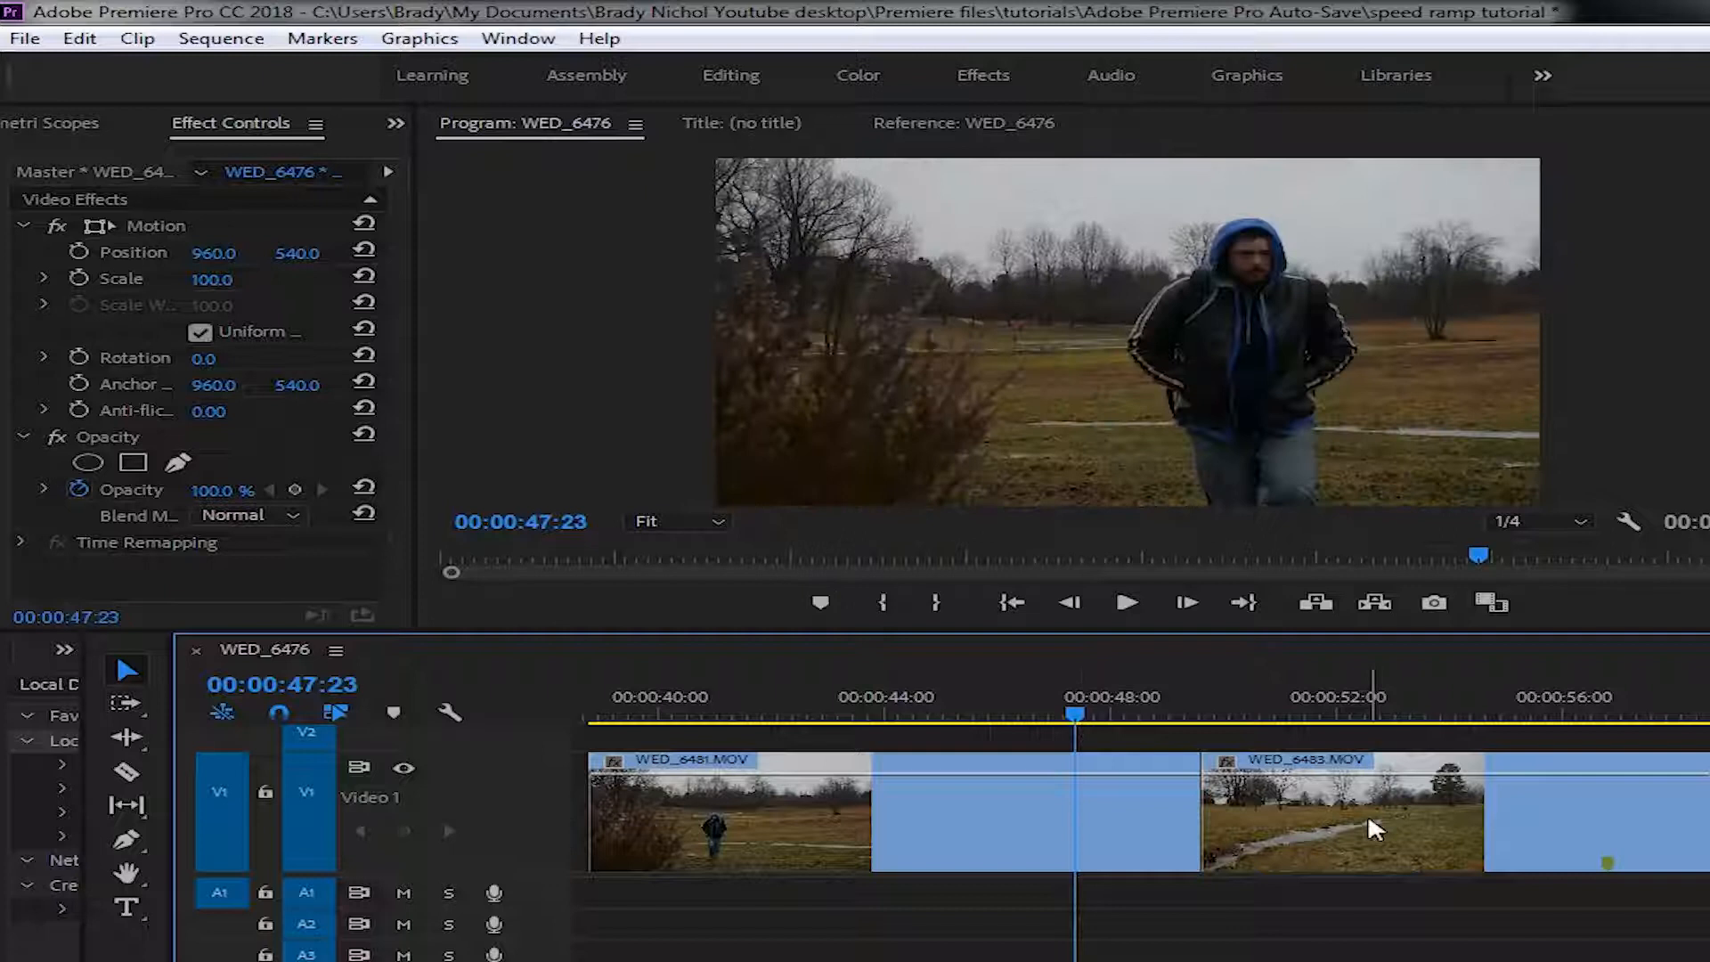
- Move WED_6483.MOV up to track V2 and show the Time Remapping Speed line on WED_6481.MOV
left_click_drag(1376, 778, 1381, 735)
left_click(617, 768)
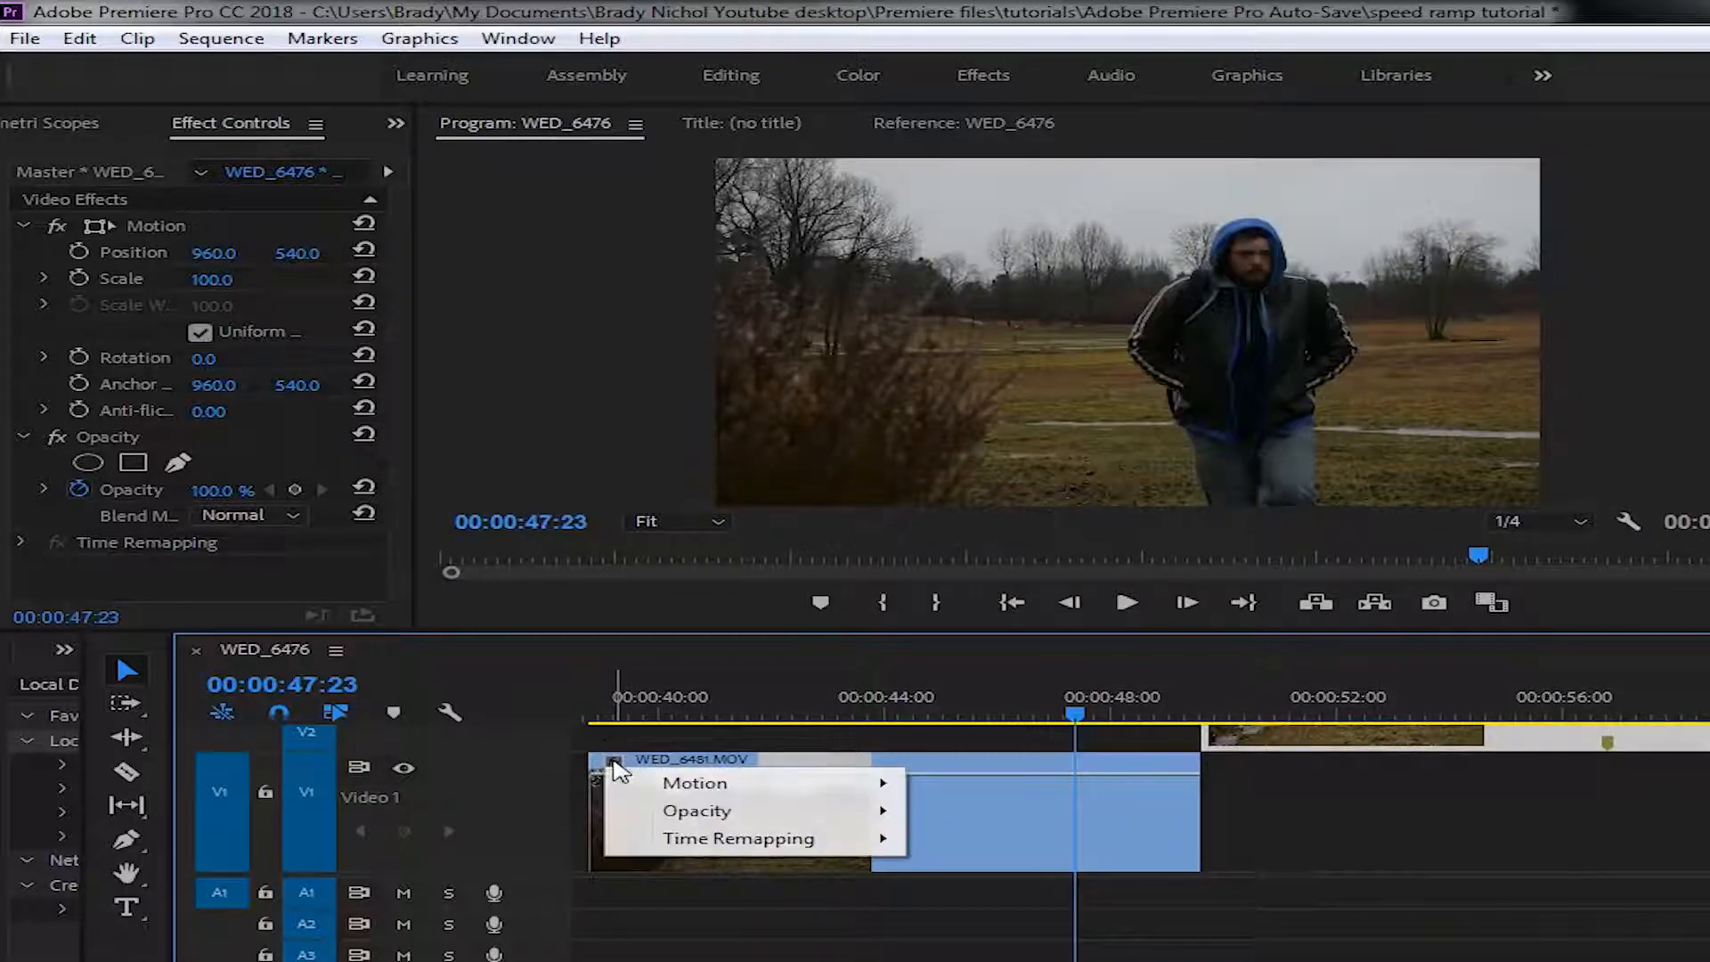
mouse_move(782, 835)
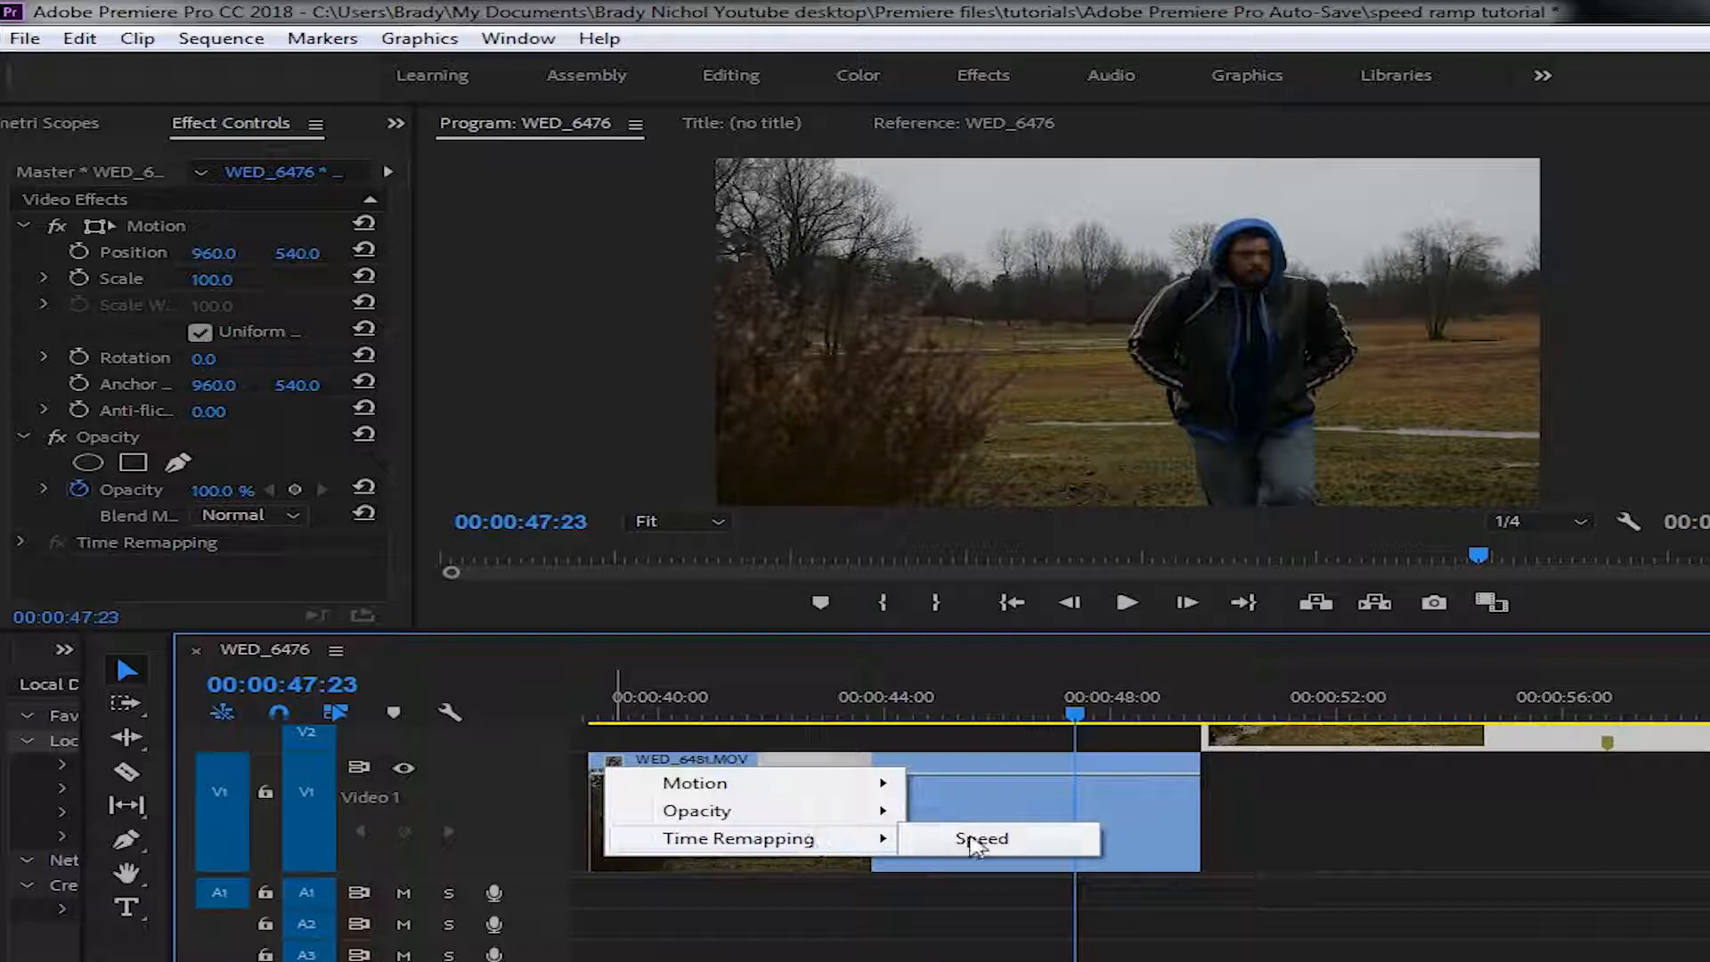
left_click(978, 842)
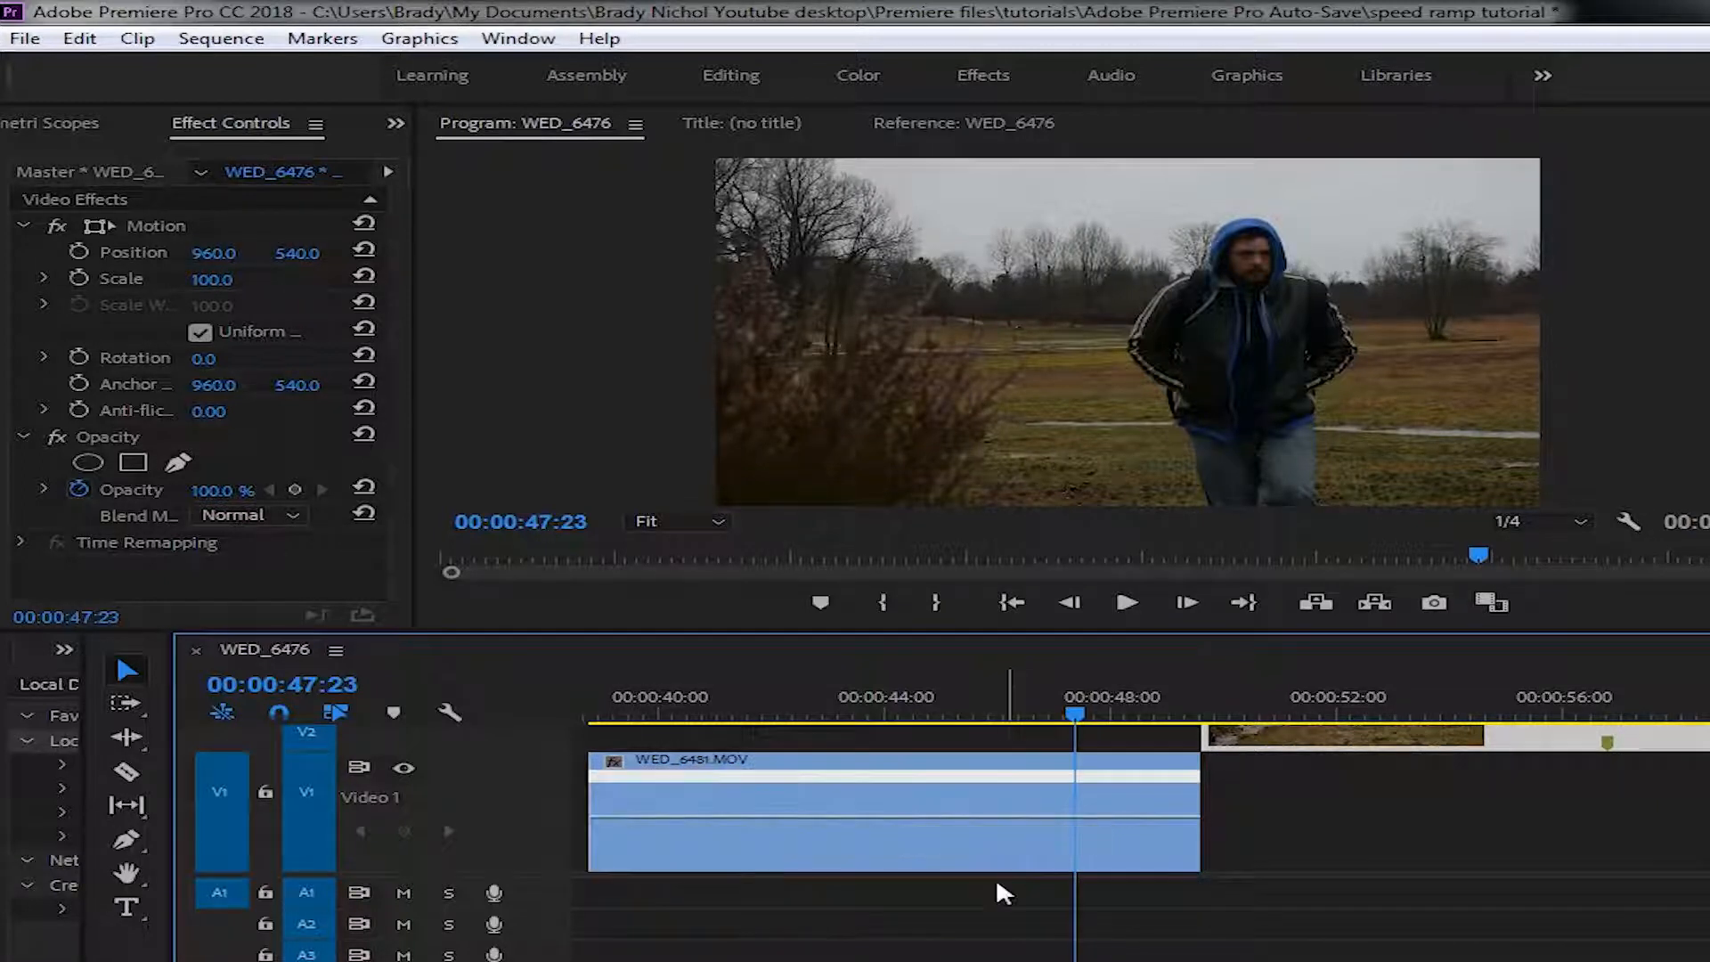
- Add a speed keyframe on WED_6481.MOV at 00:00:46:44 with the Pen tool
scroll(1589, 905, "up", 2)
scroll(1451, 908, "down", 3)
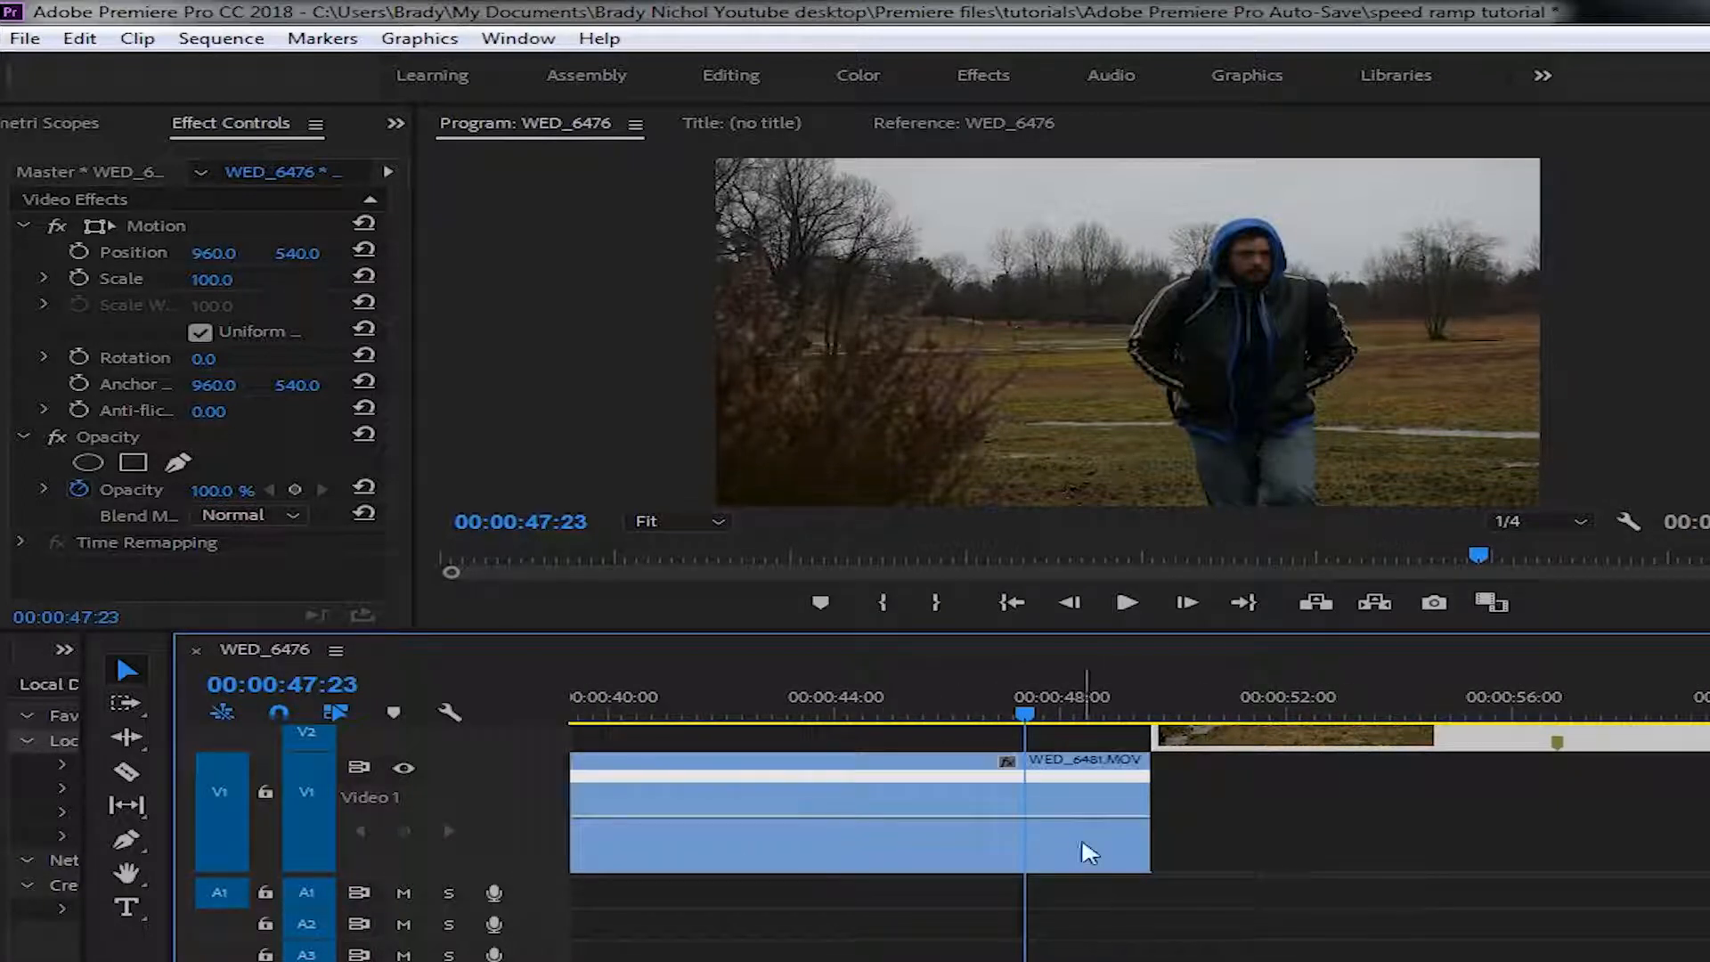
left_click_drag(1034, 719, 996, 729)
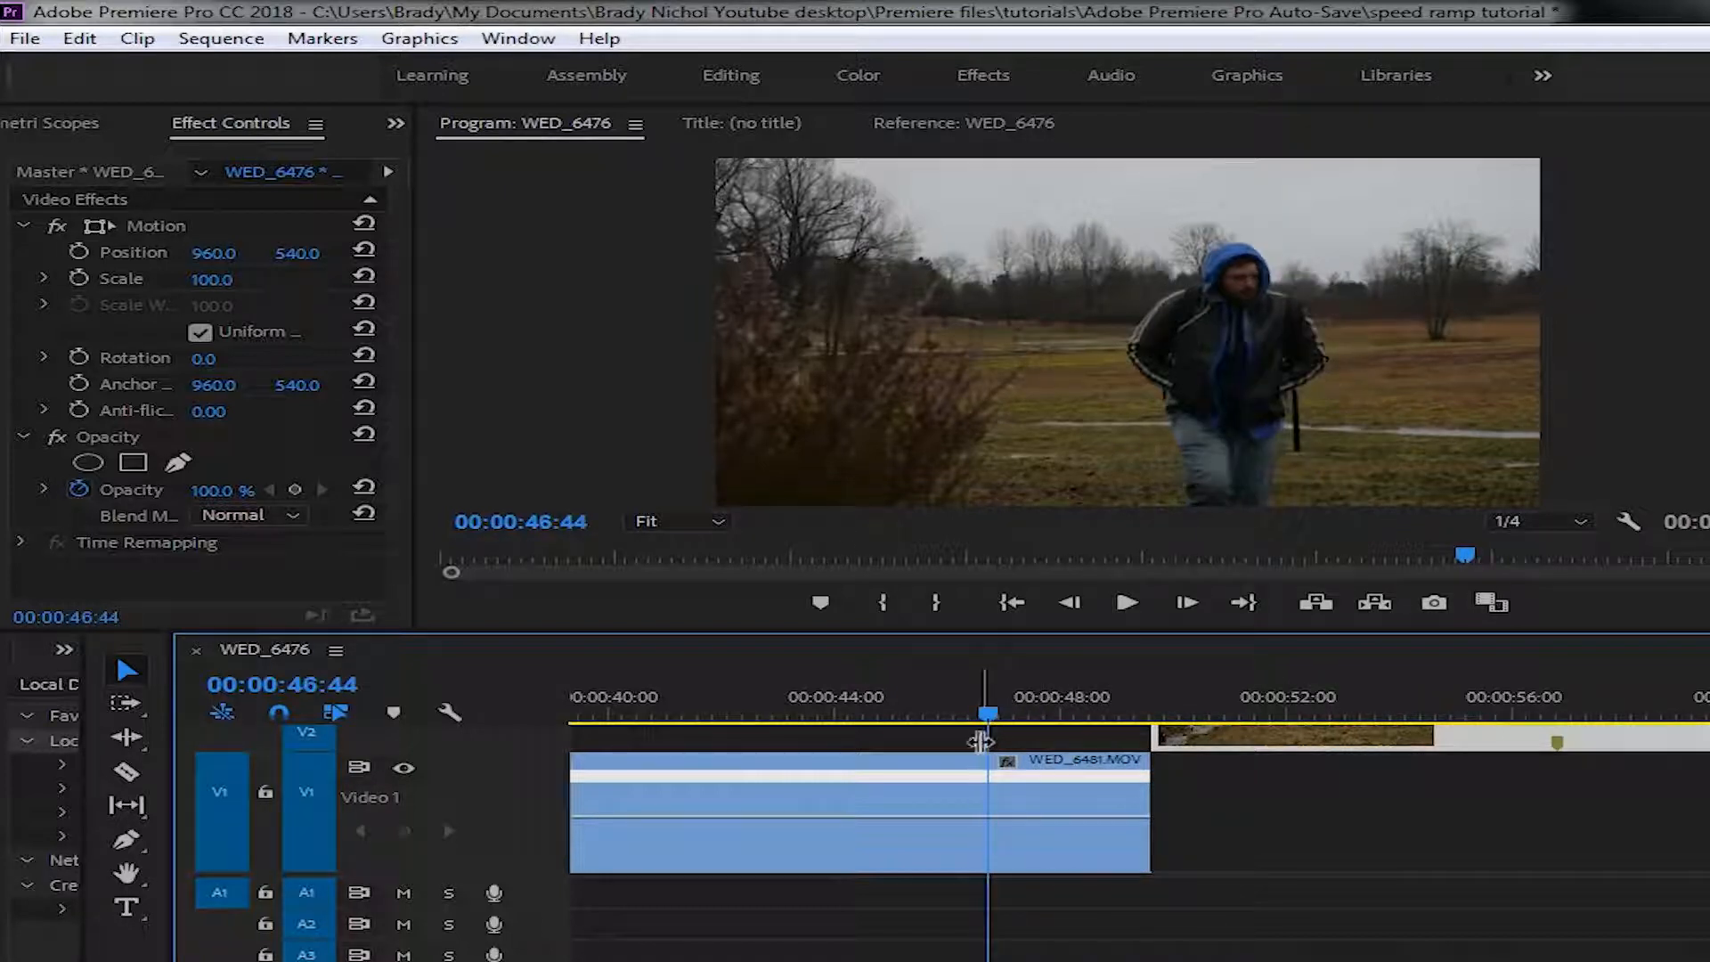
key("p")
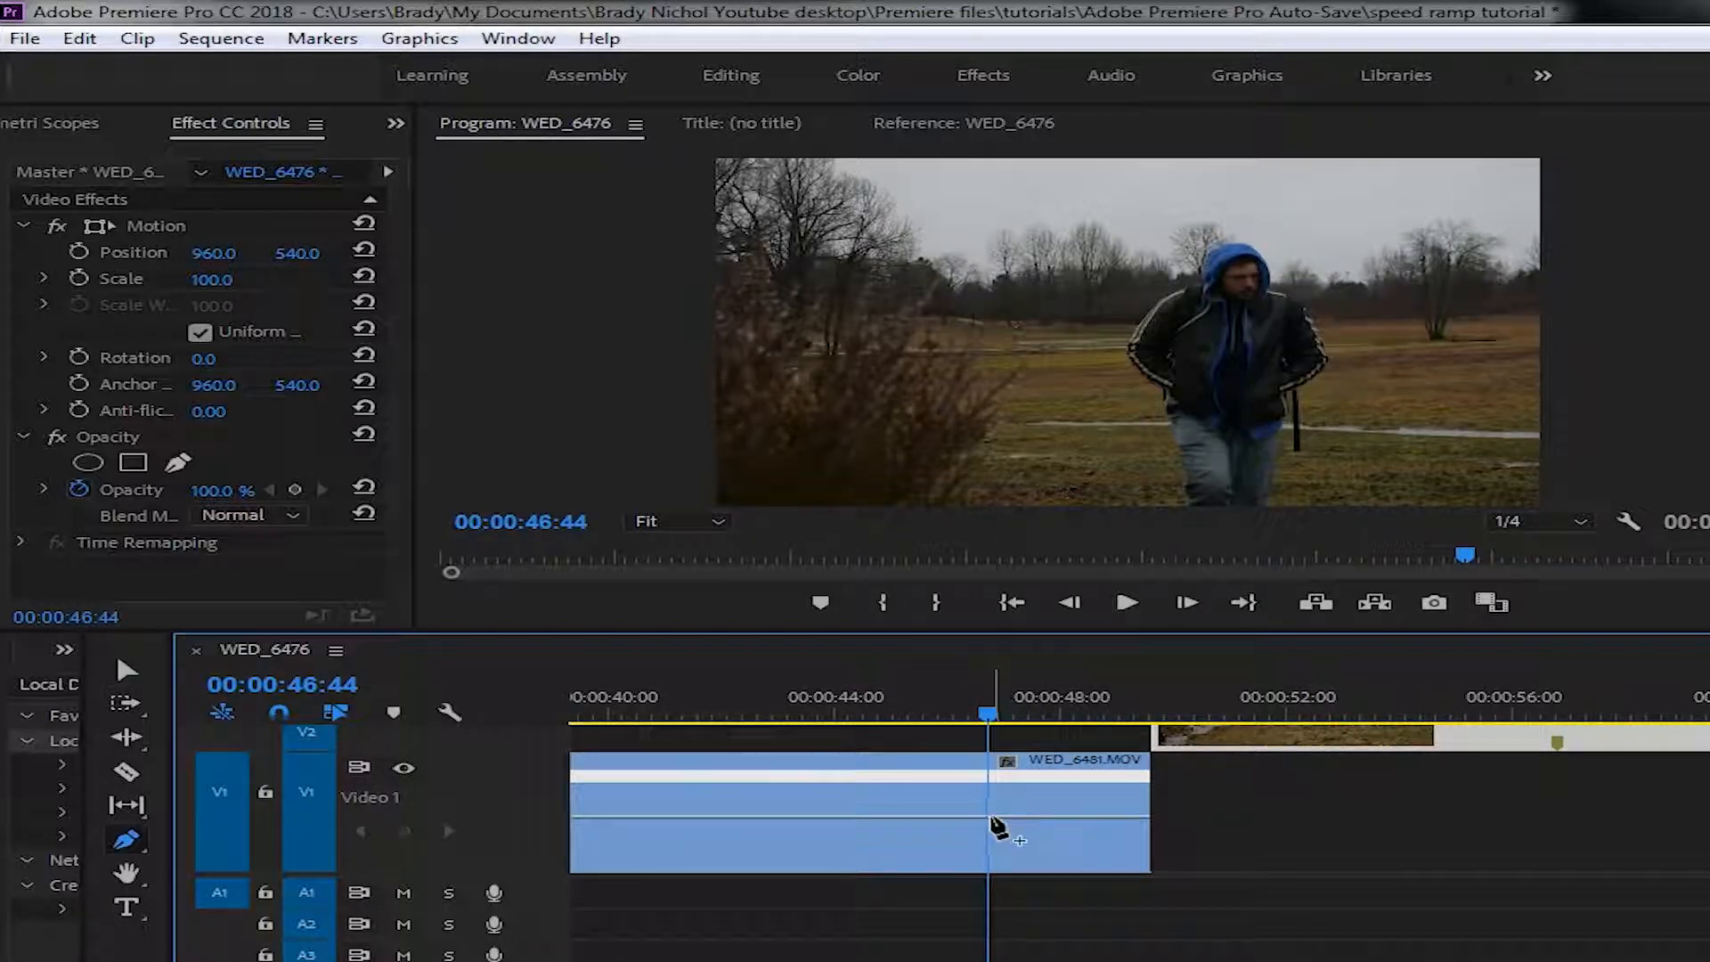
left_click(994, 825)
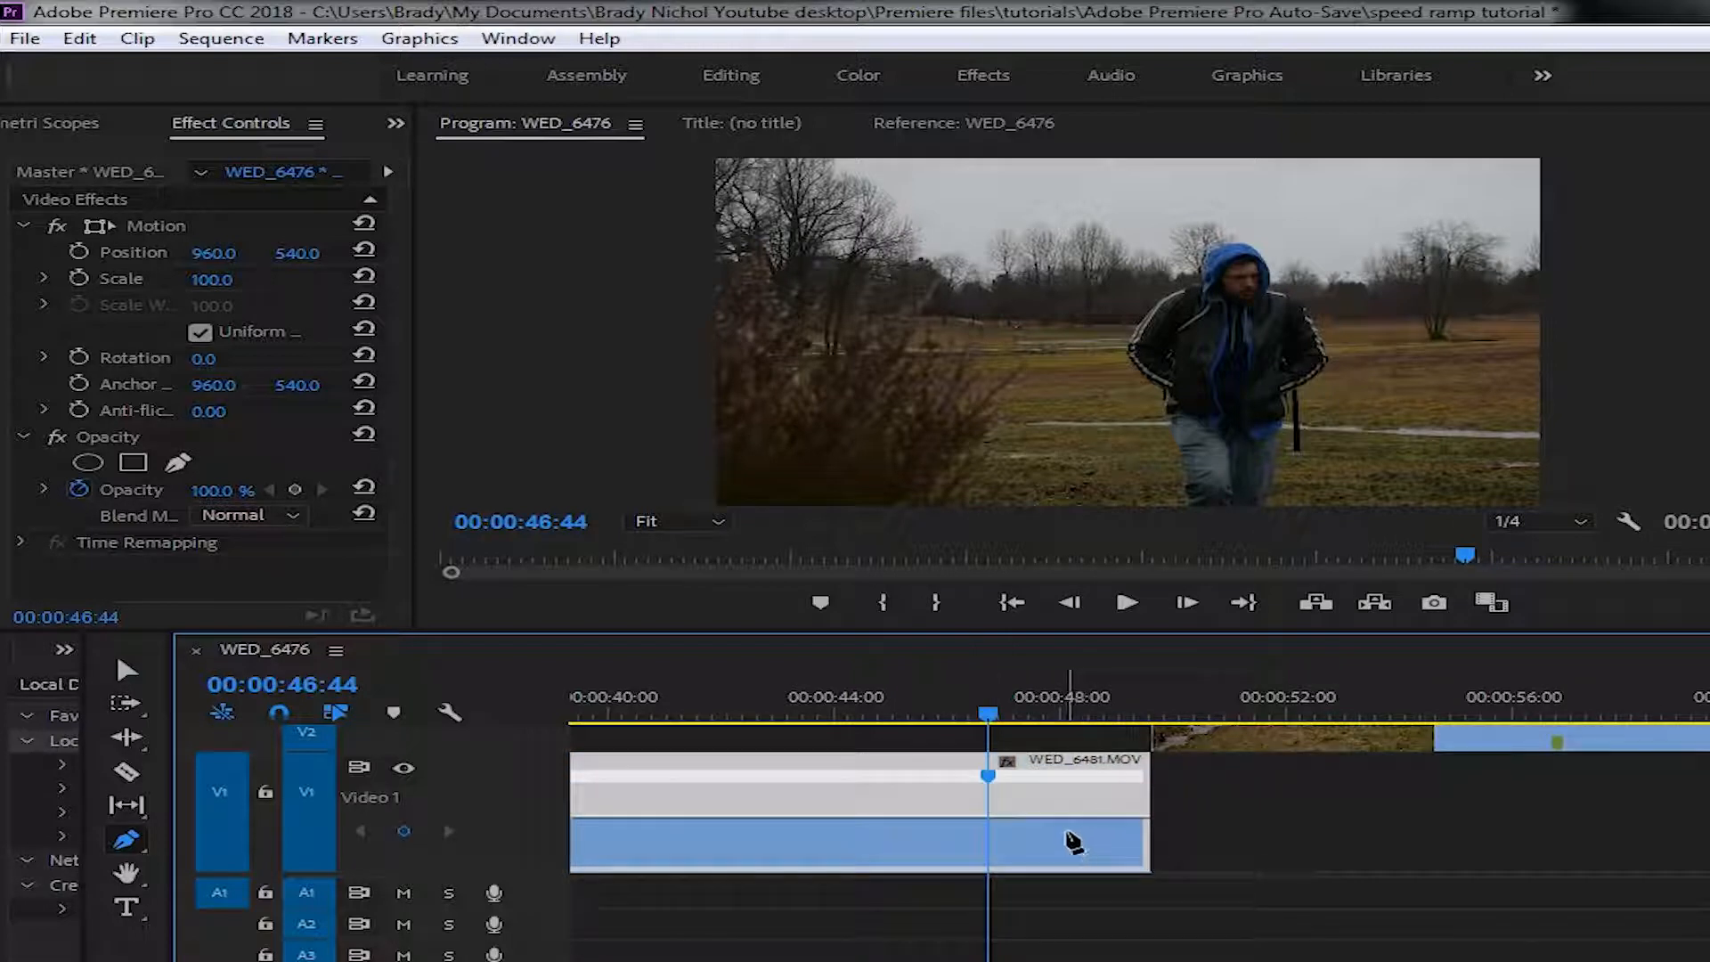
- Raise the speed of WED_6481.MOV after the keyframe and lower the speed before it
key("v")
left_click_drag(1080, 825, 1103, 748)
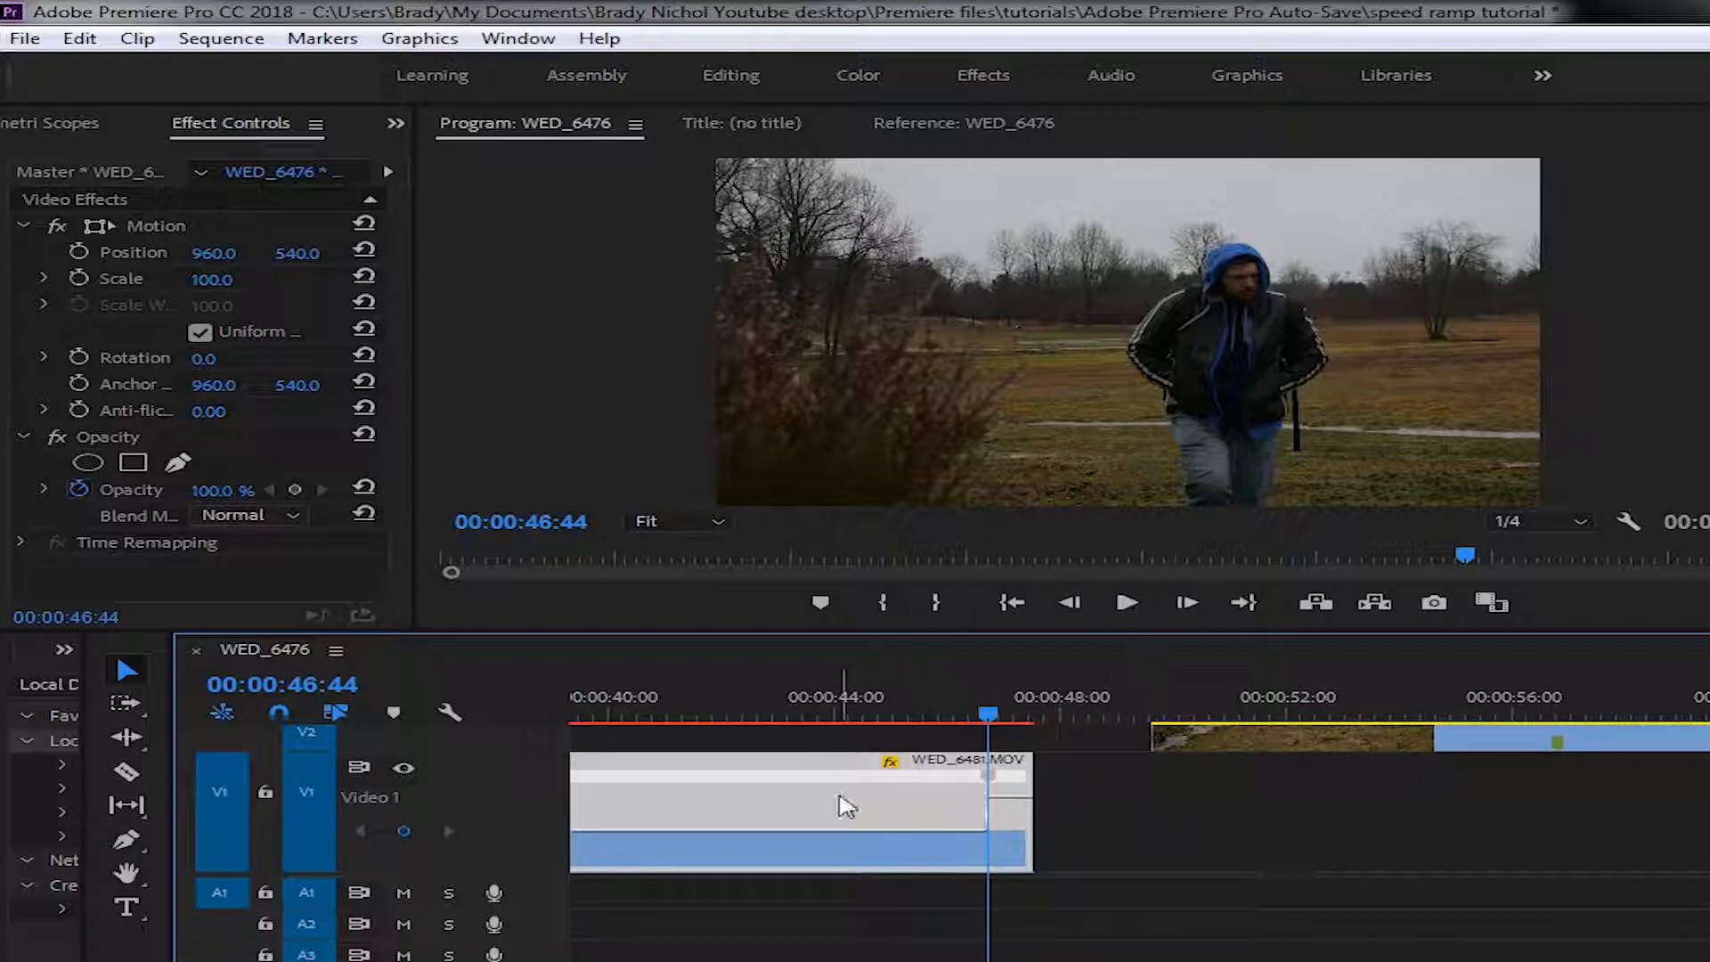
left_click_drag(844, 830, 852, 877)
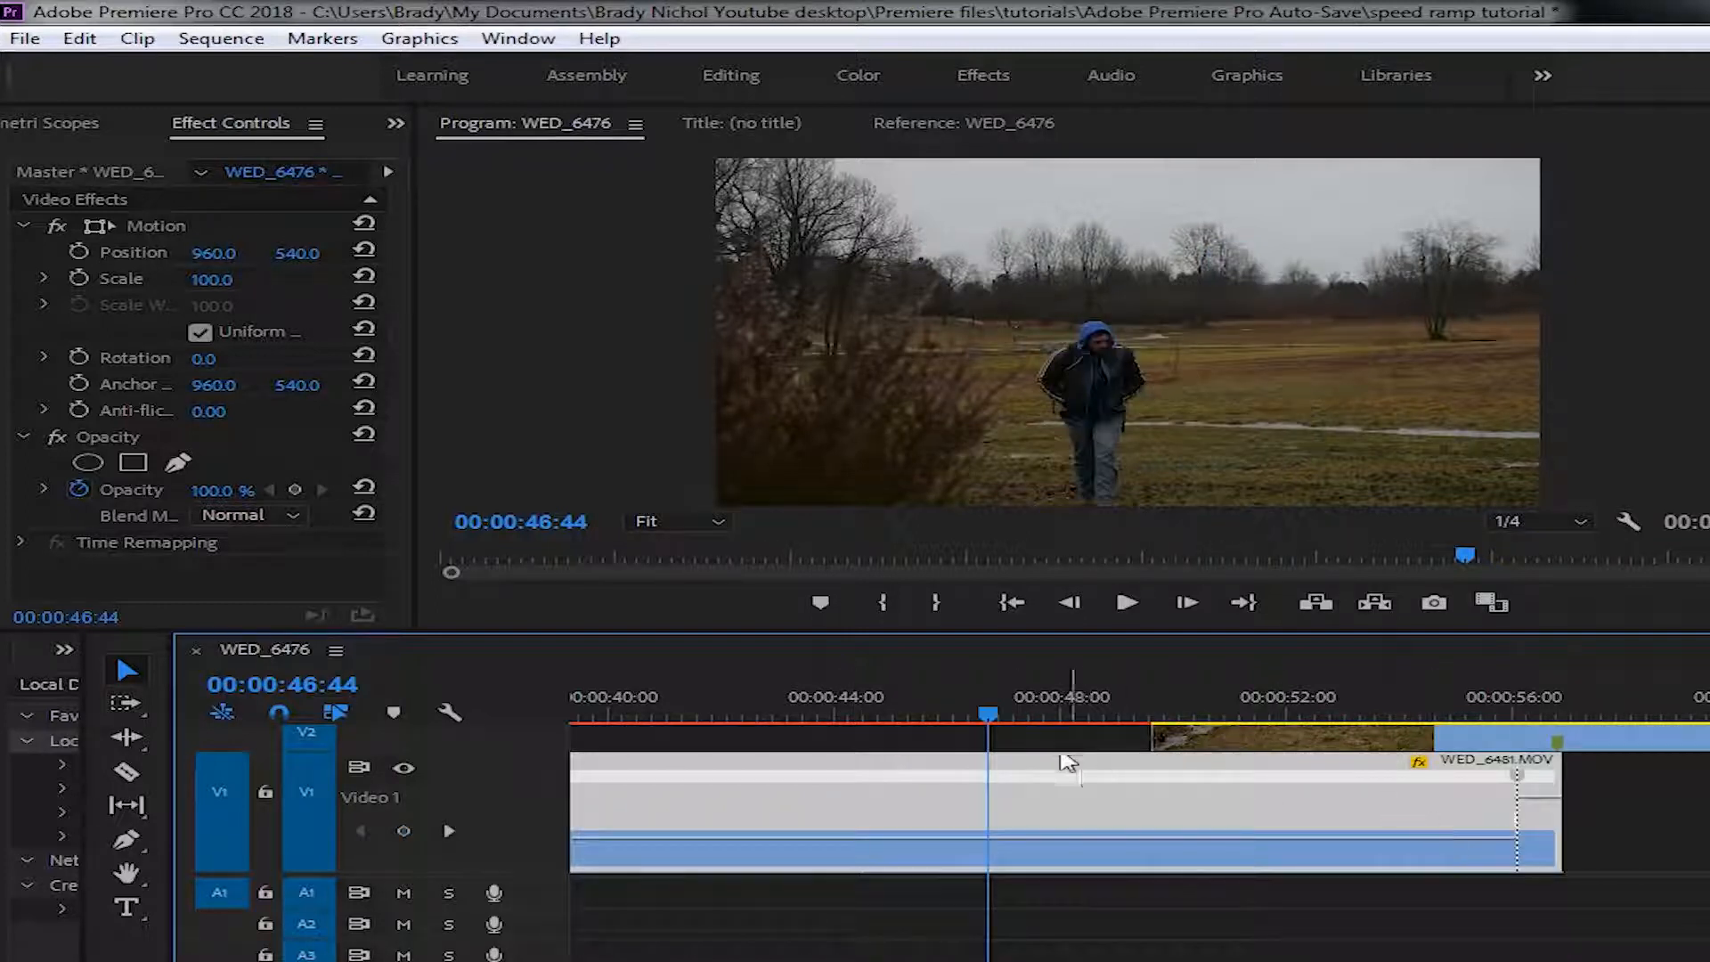
- Cut WED_6481.MOV at 00:00:46:44, delete the part before the cut, and move the remainder about 7 seconds earlier
key("c")
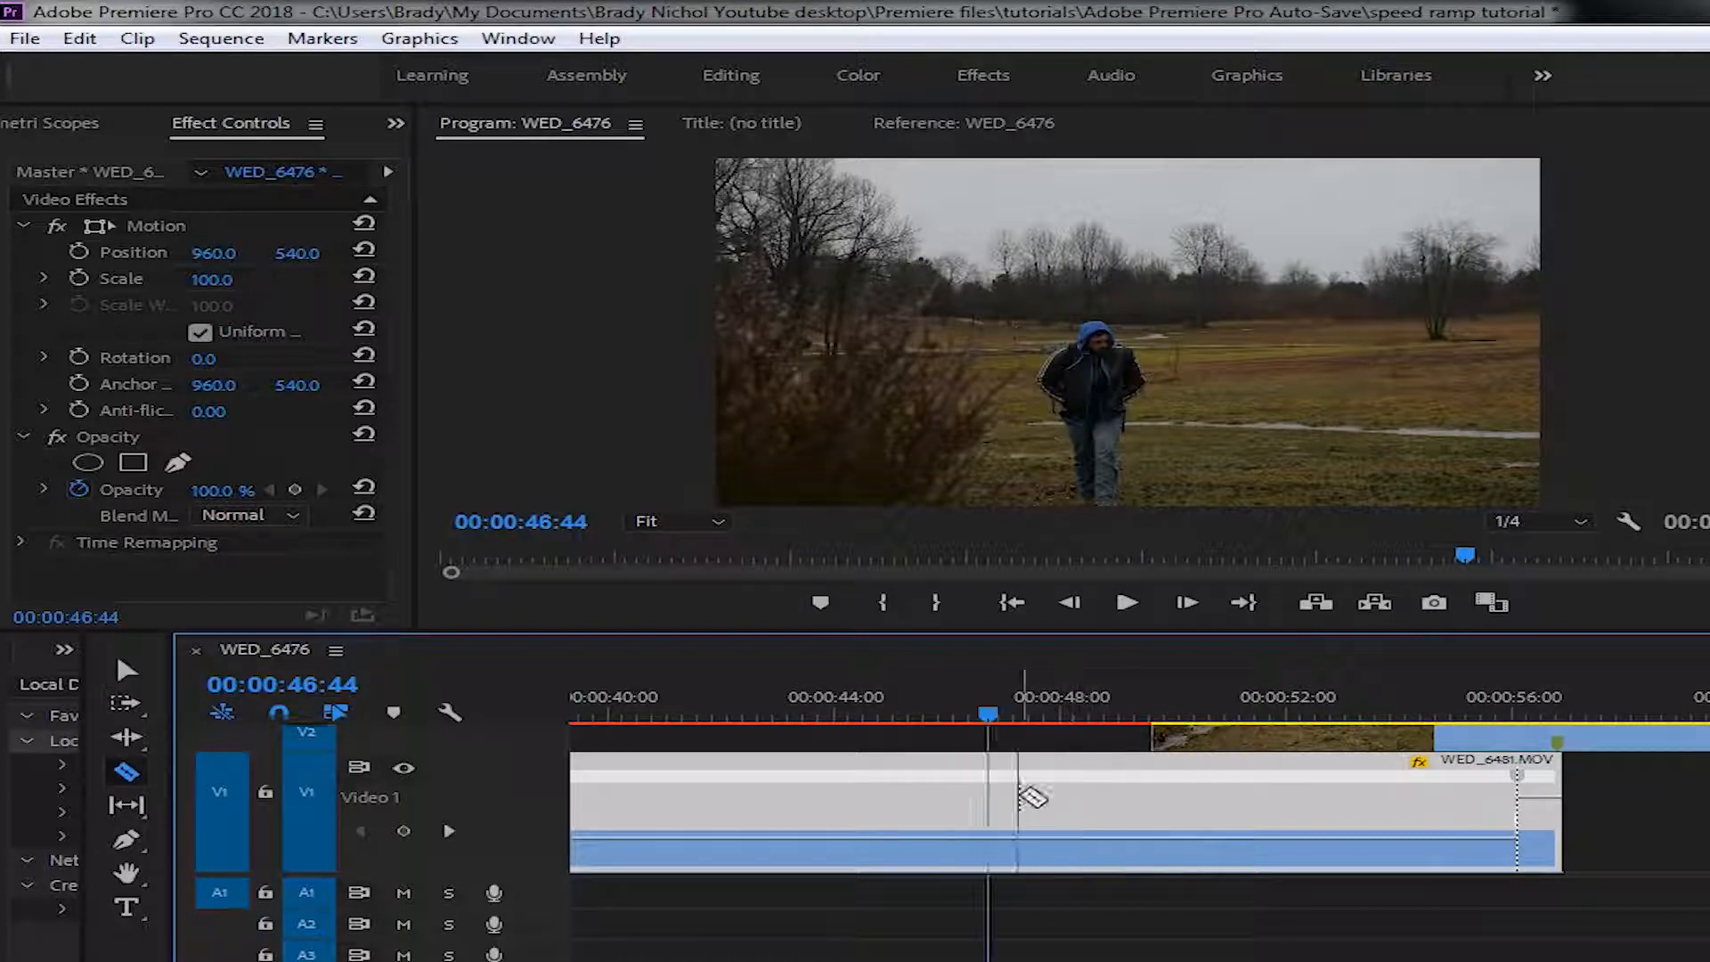
left_click(989, 793)
key("v")
key("Delete")
left_click_drag(1158, 792, 735, 777)
scroll(1291, 855, "up", 1)
- Split the speed keyframe near the end of WED_6481.MOV into a gradual ramp and smooth its curve
left_click_drag(1256, 782, 1283, 804)
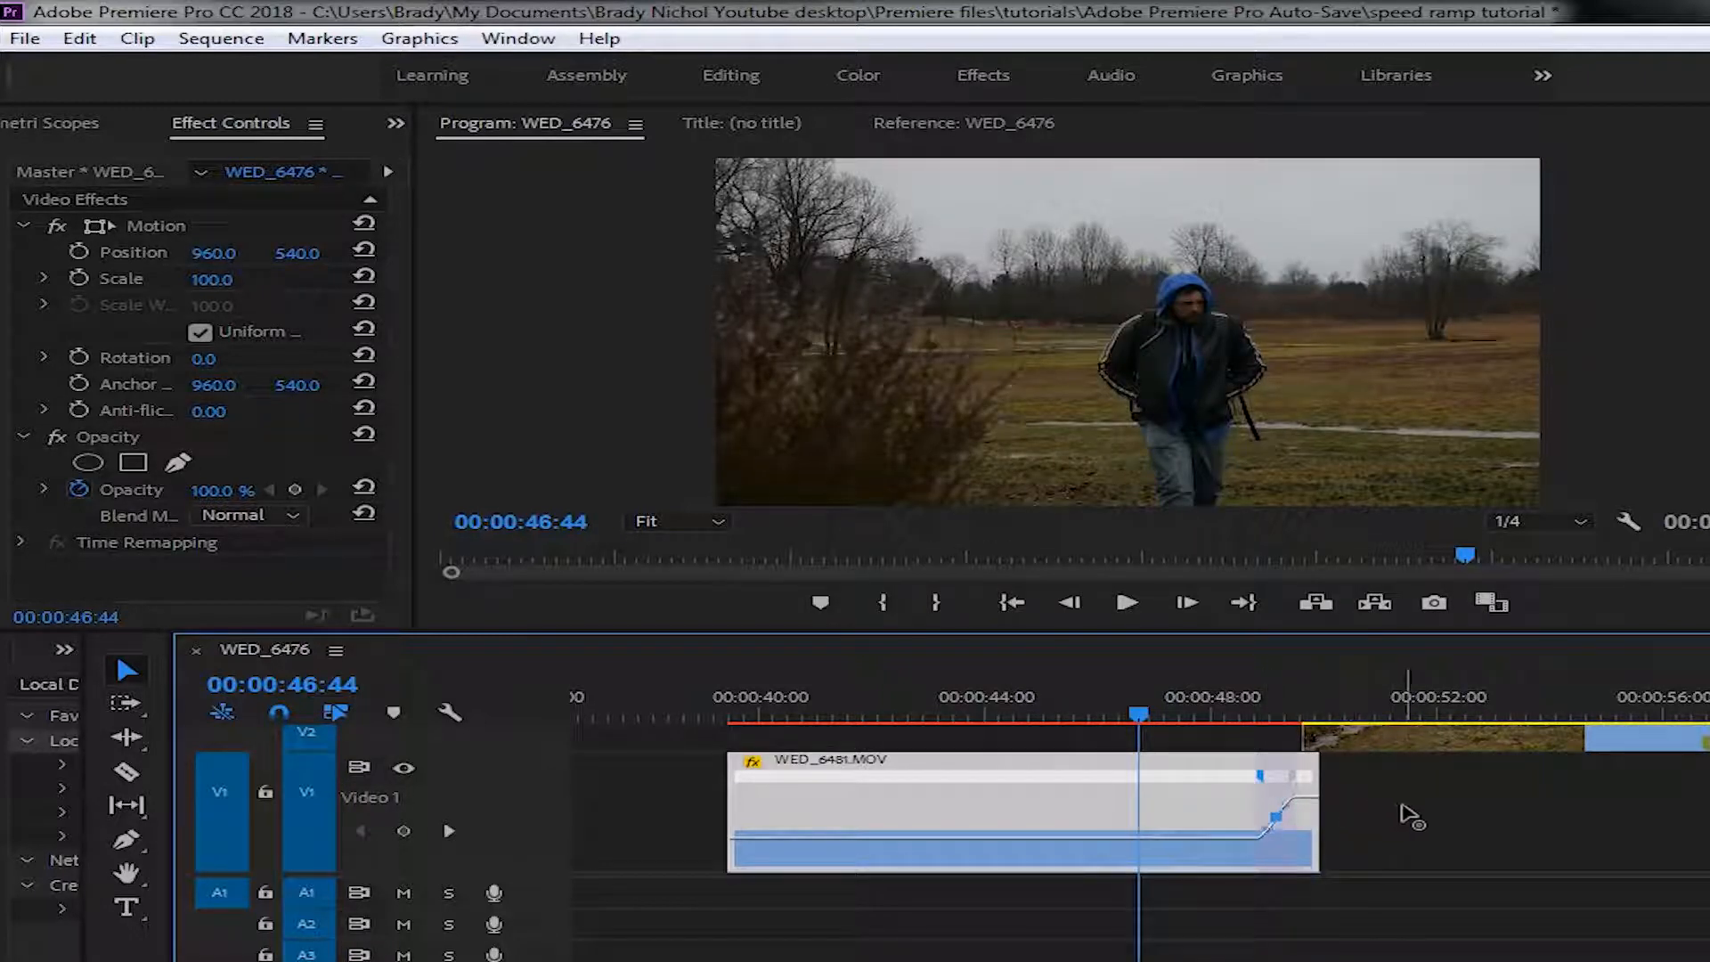
left_click_drag(1276, 776, 1303, 786)
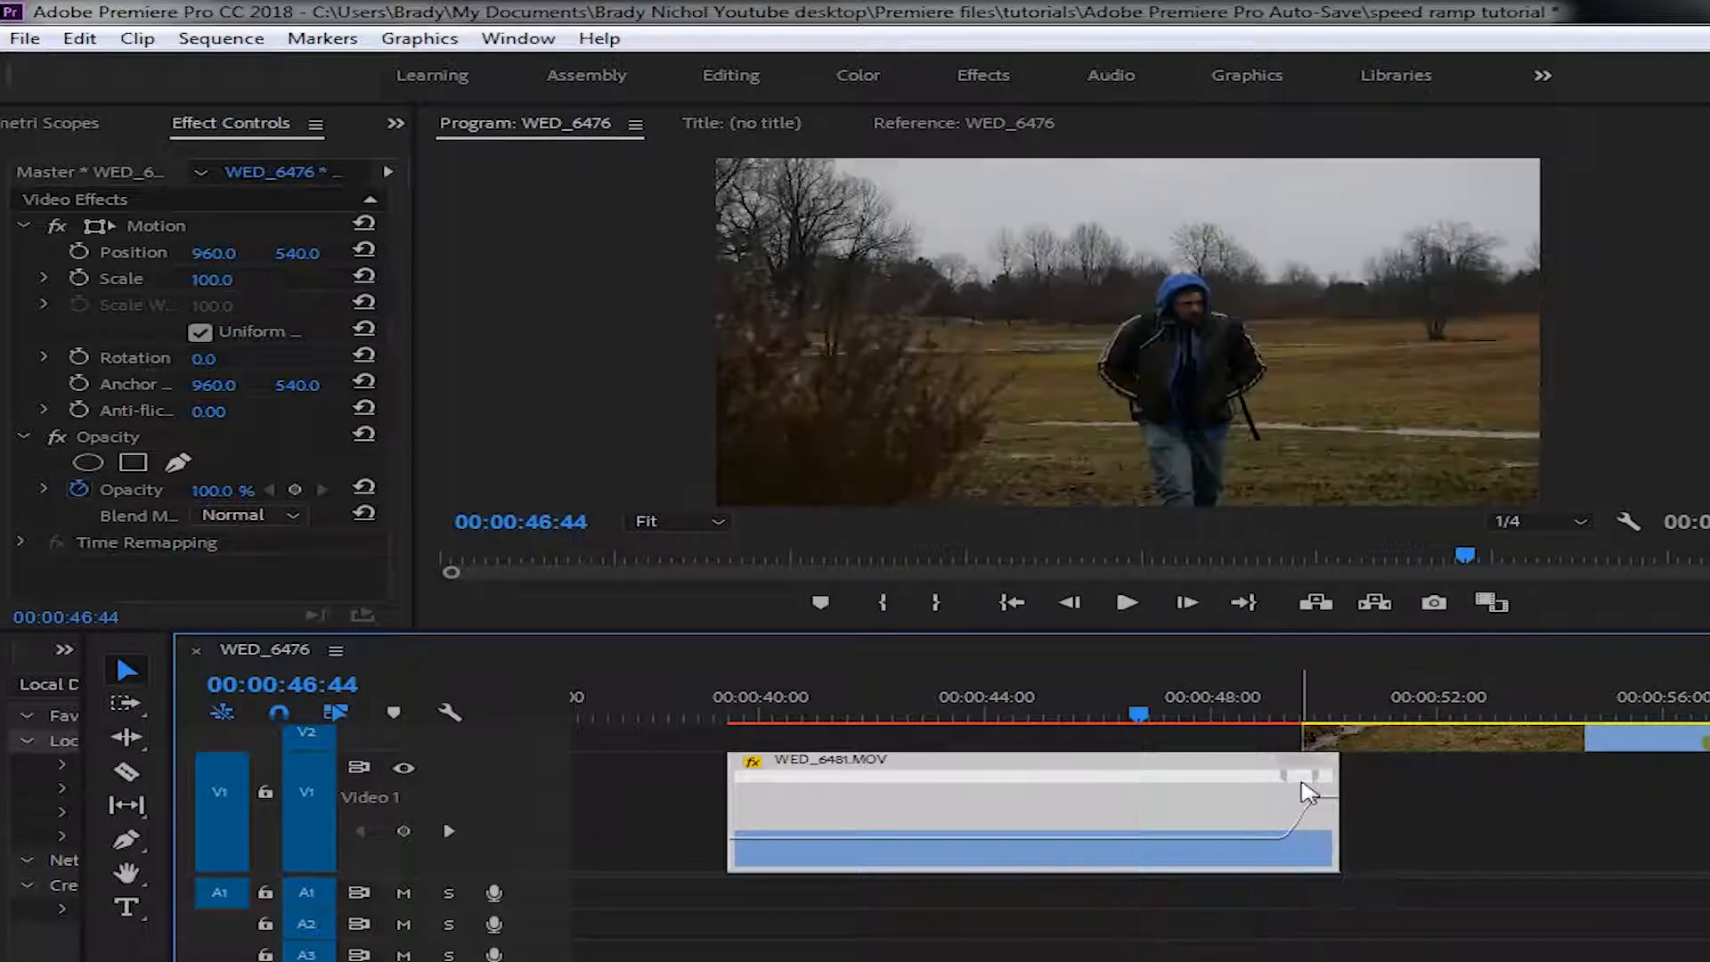
scroll(1392, 837, "up", 4)
scroll(1389, 842, "down", 5)
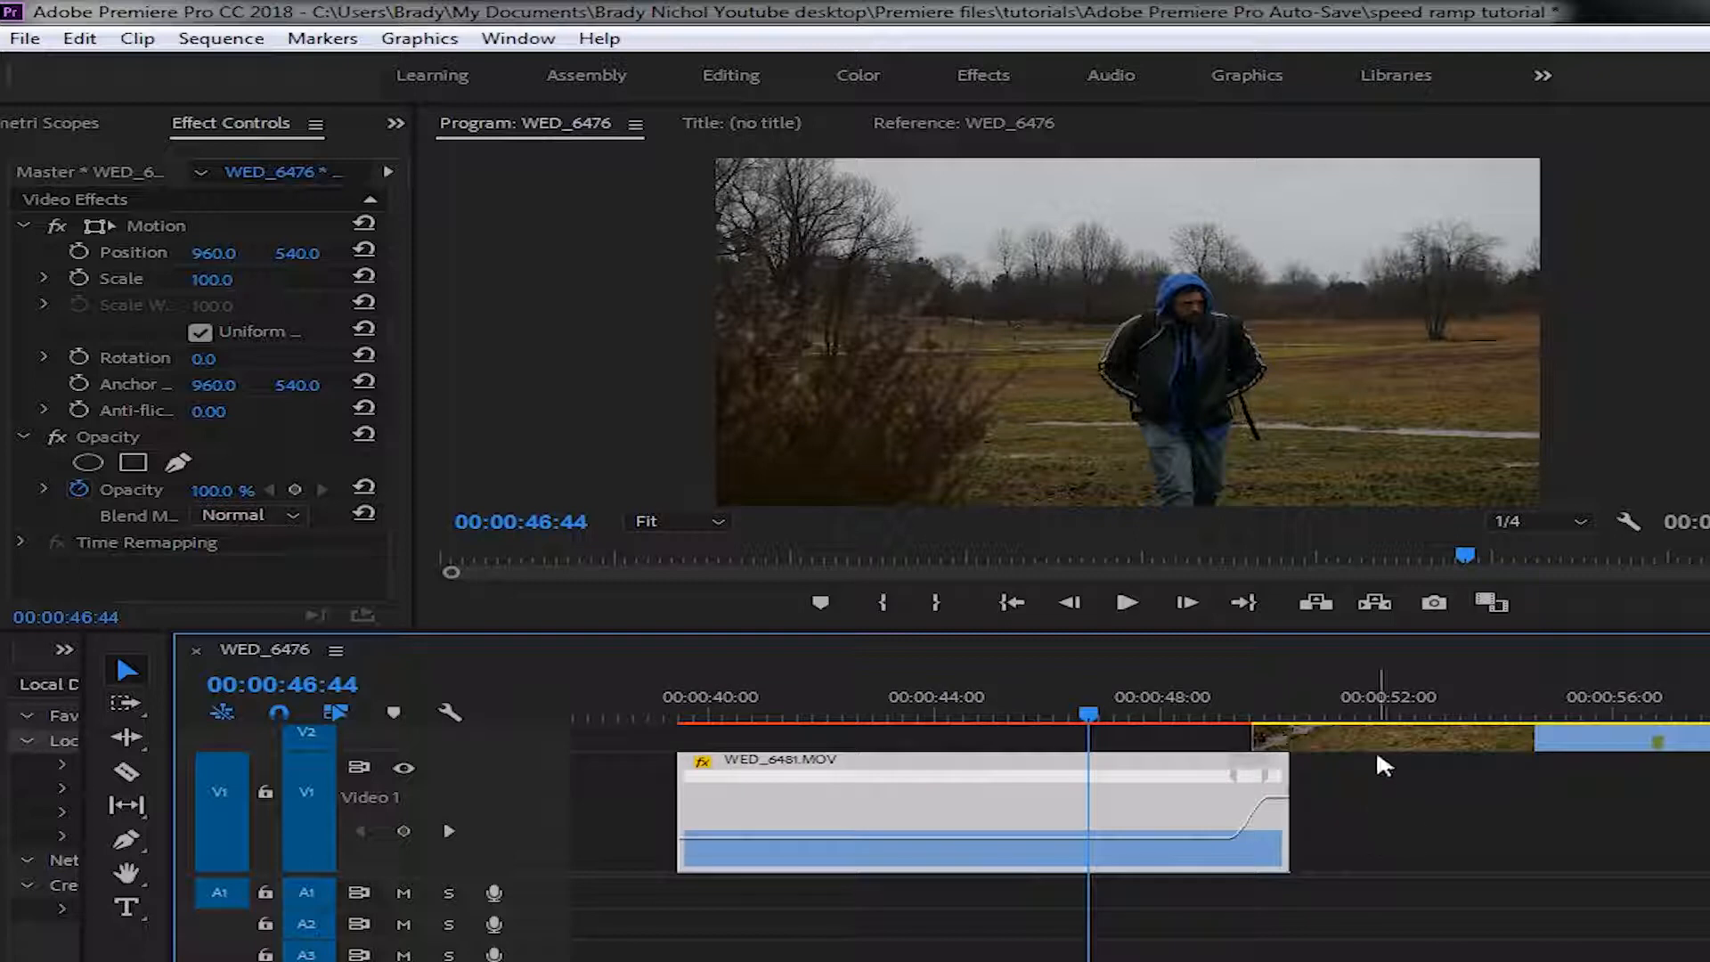
- Lower the opacity of WED_6483.MOV on track V2 to 45.7%
scroll(1647, 788, "up", 2)
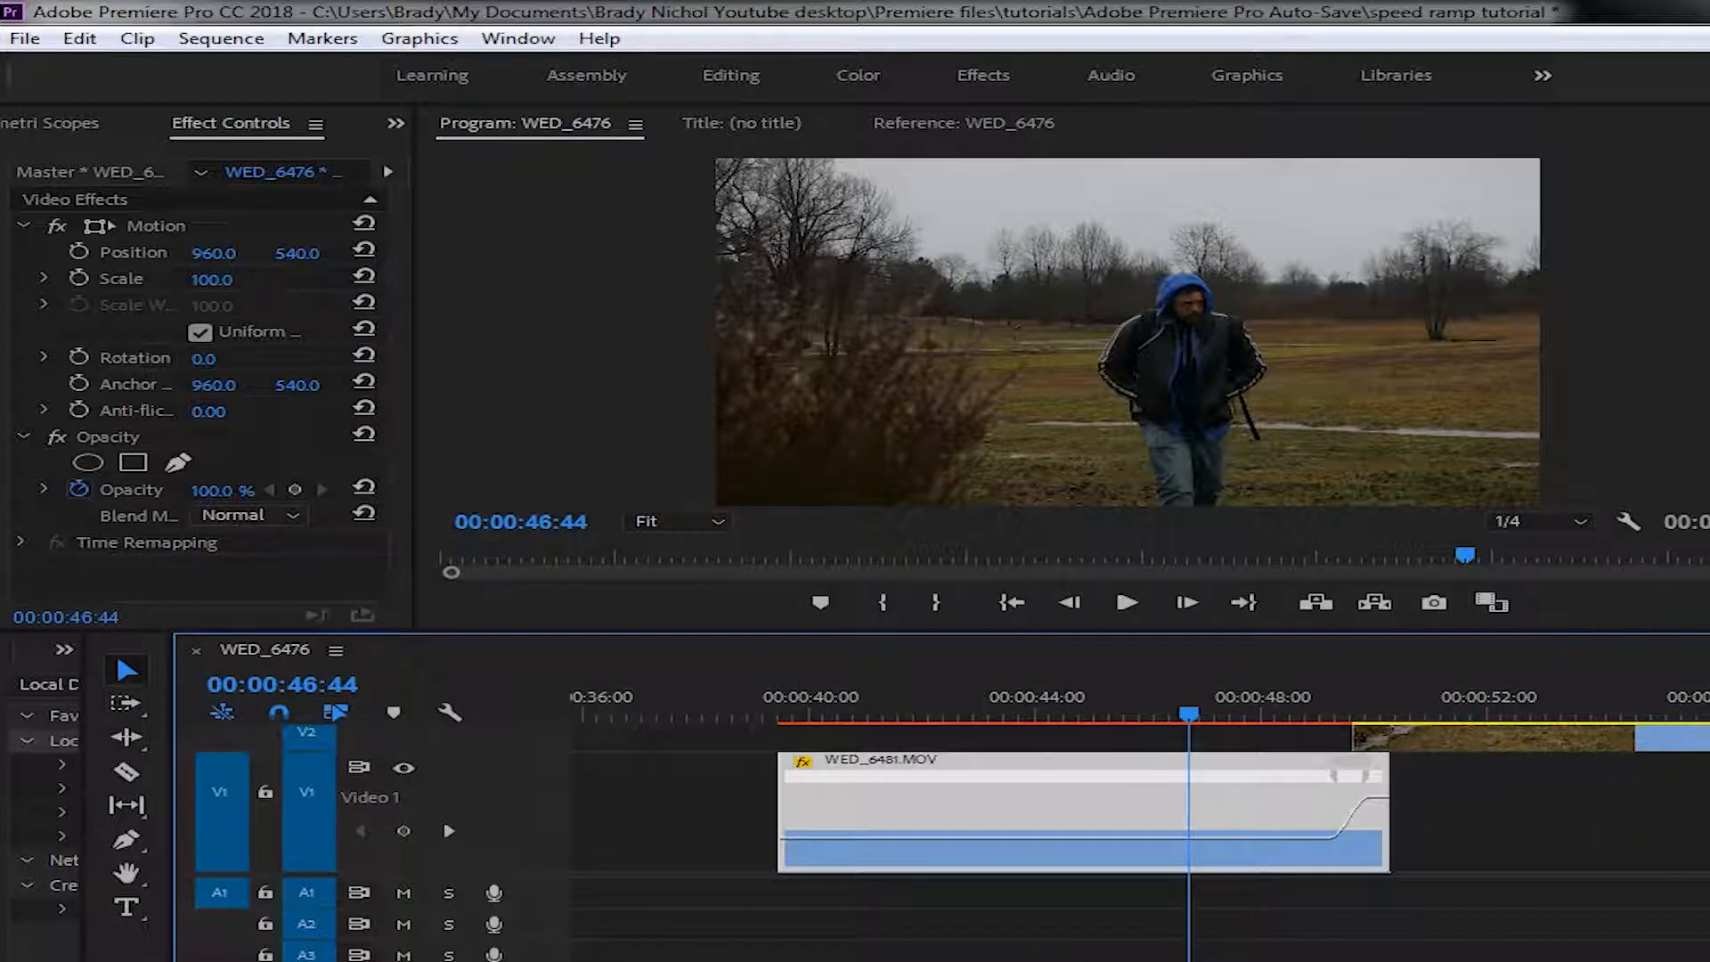
scroll(1620, 817, "up", 2)
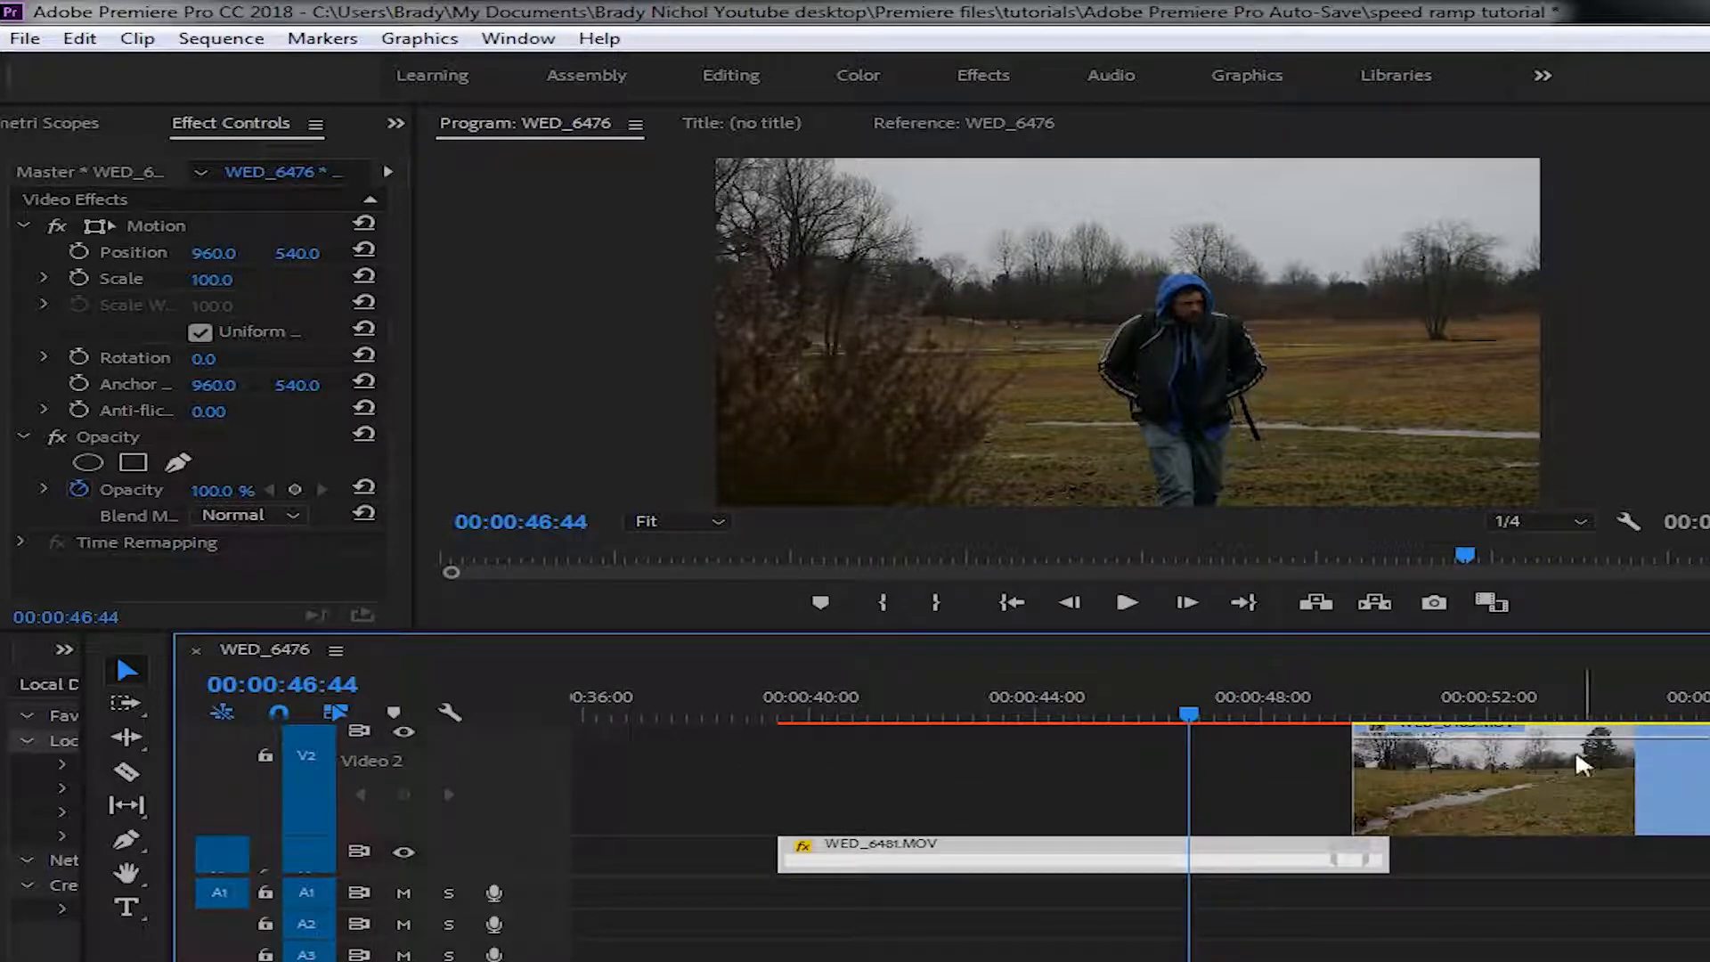
left_click_drag(1649, 746, 1649, 784)
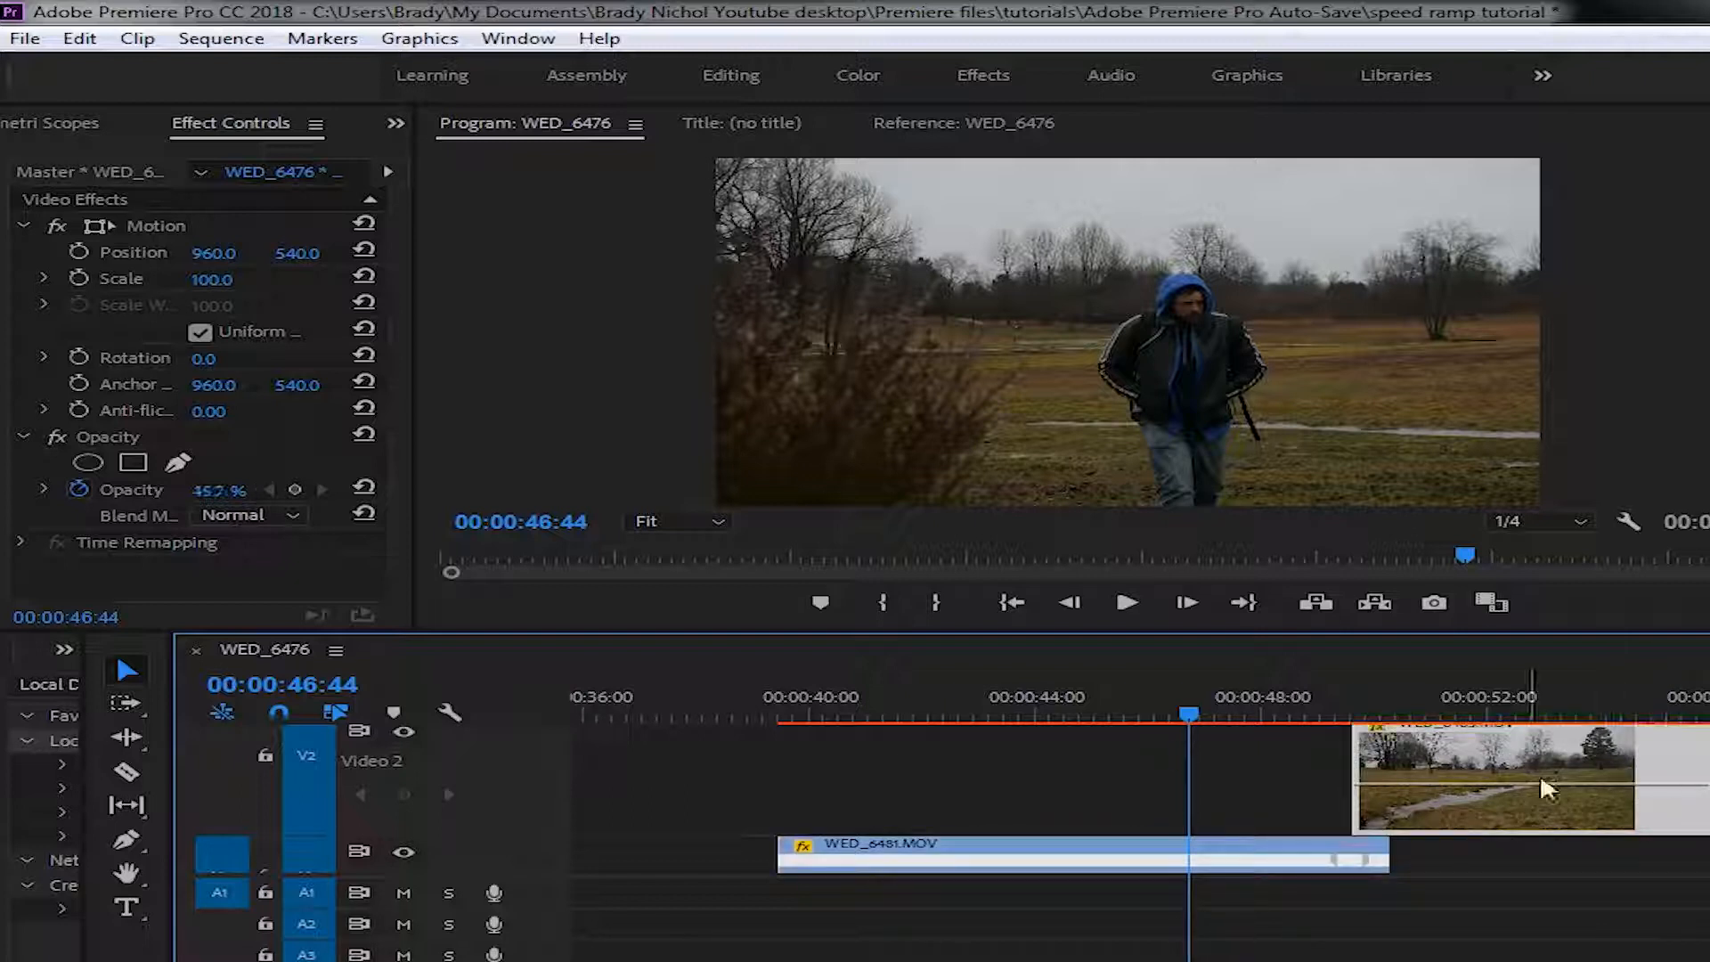
key("p")
key("o")
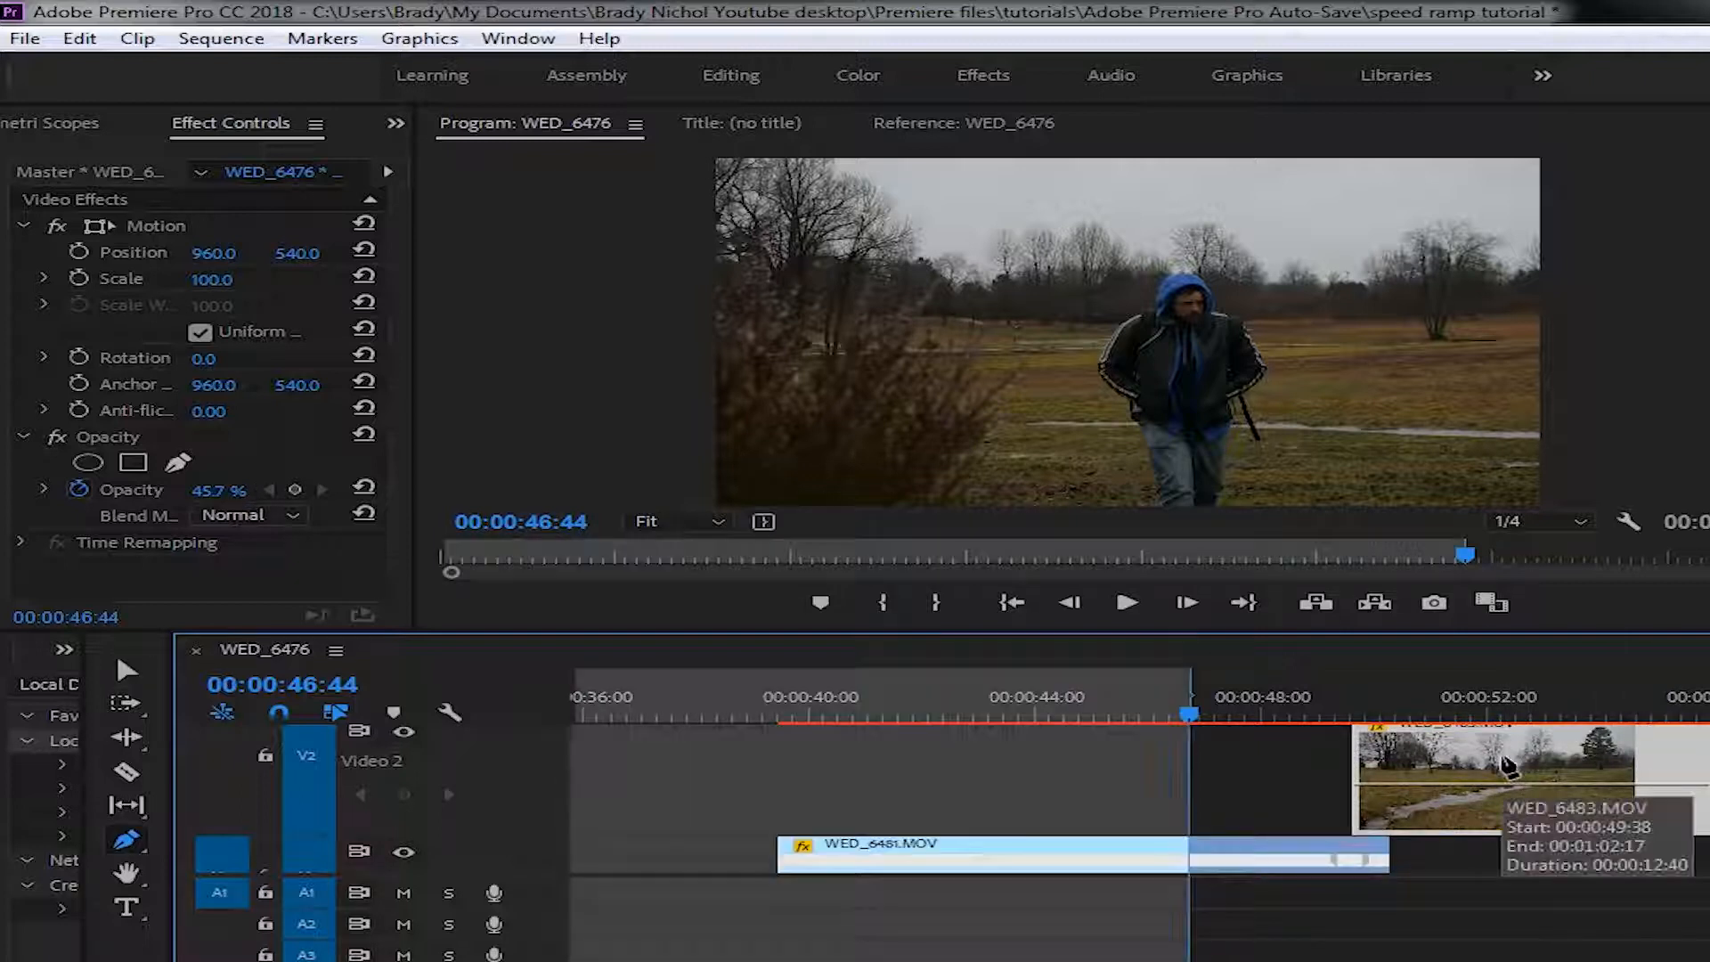
right_click(1140, 702)
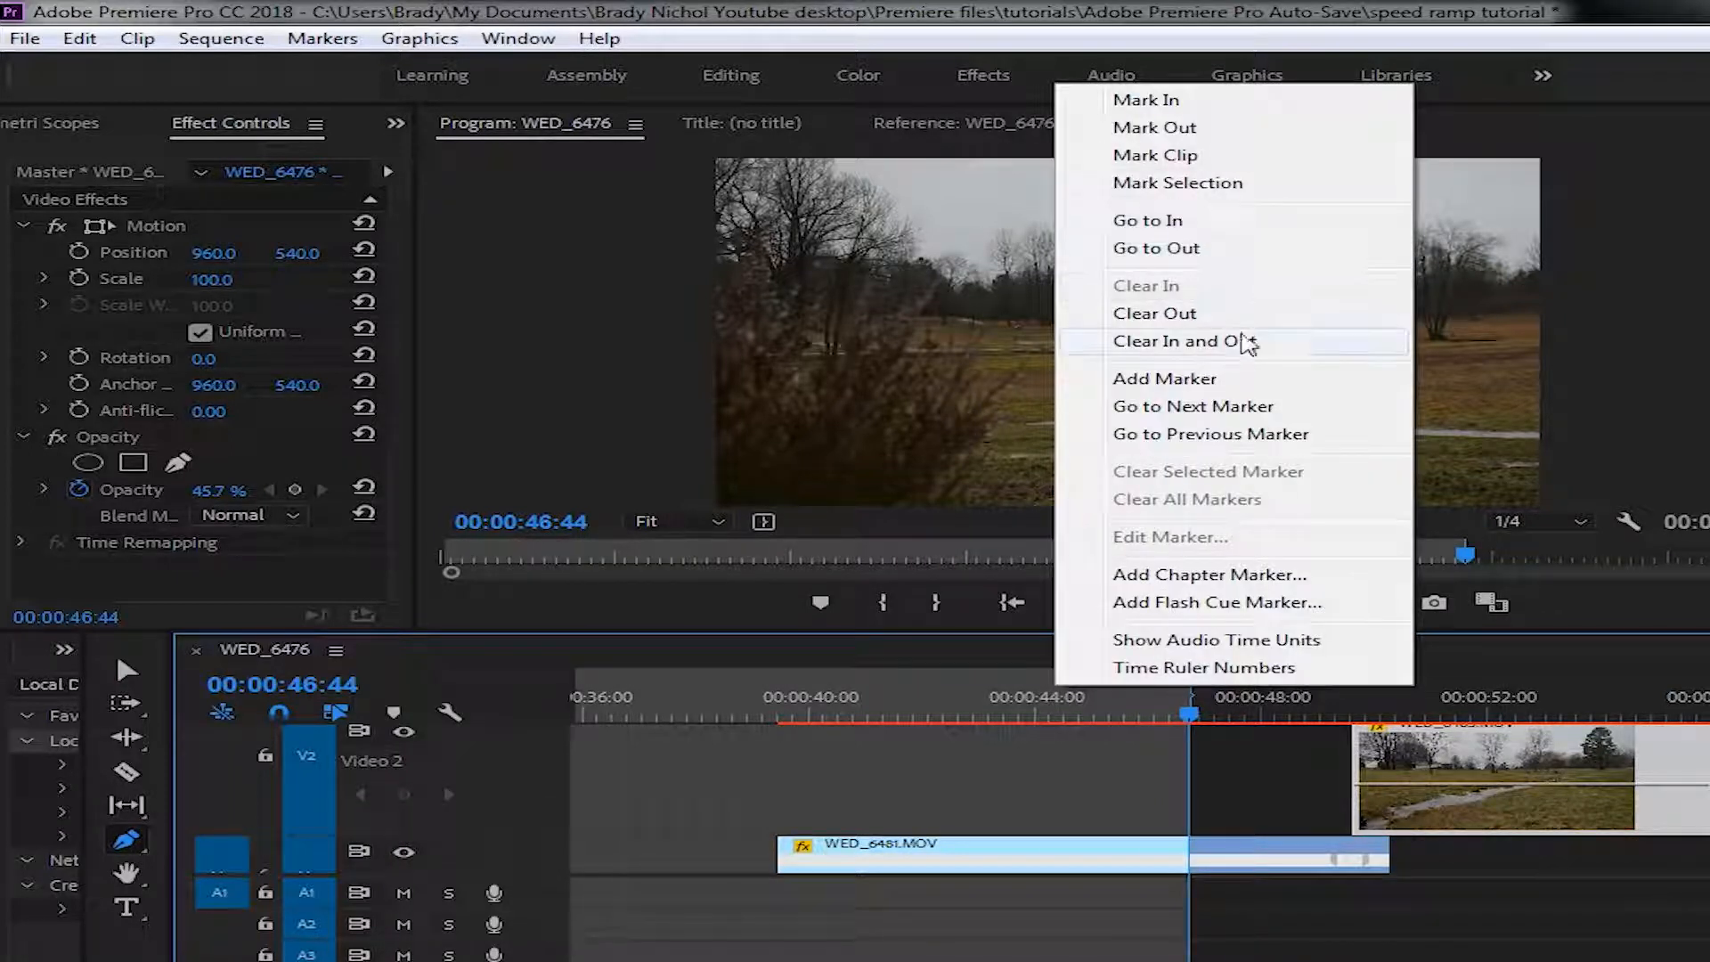
left_click(1236, 342)
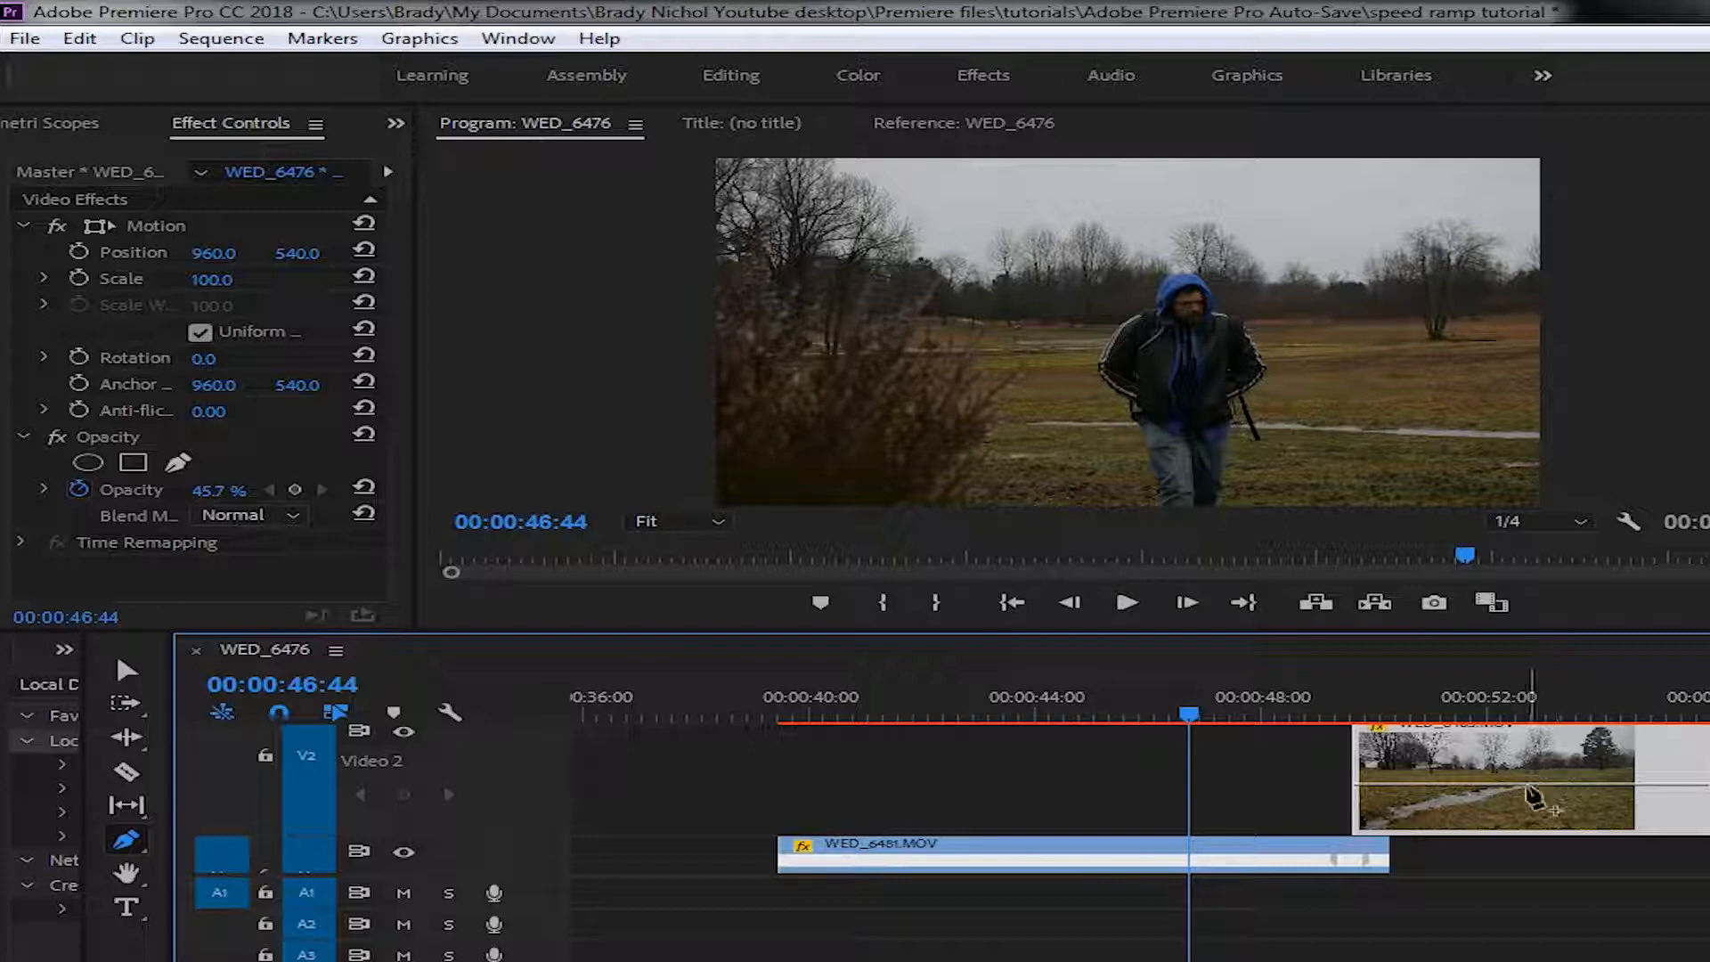
- Move WED_6483.MOV about 1.4 seconds later on track V2 so it no longer overlaps the end of WED_6481.MOV
left_click_drag(1211, 719, 1461, 762)
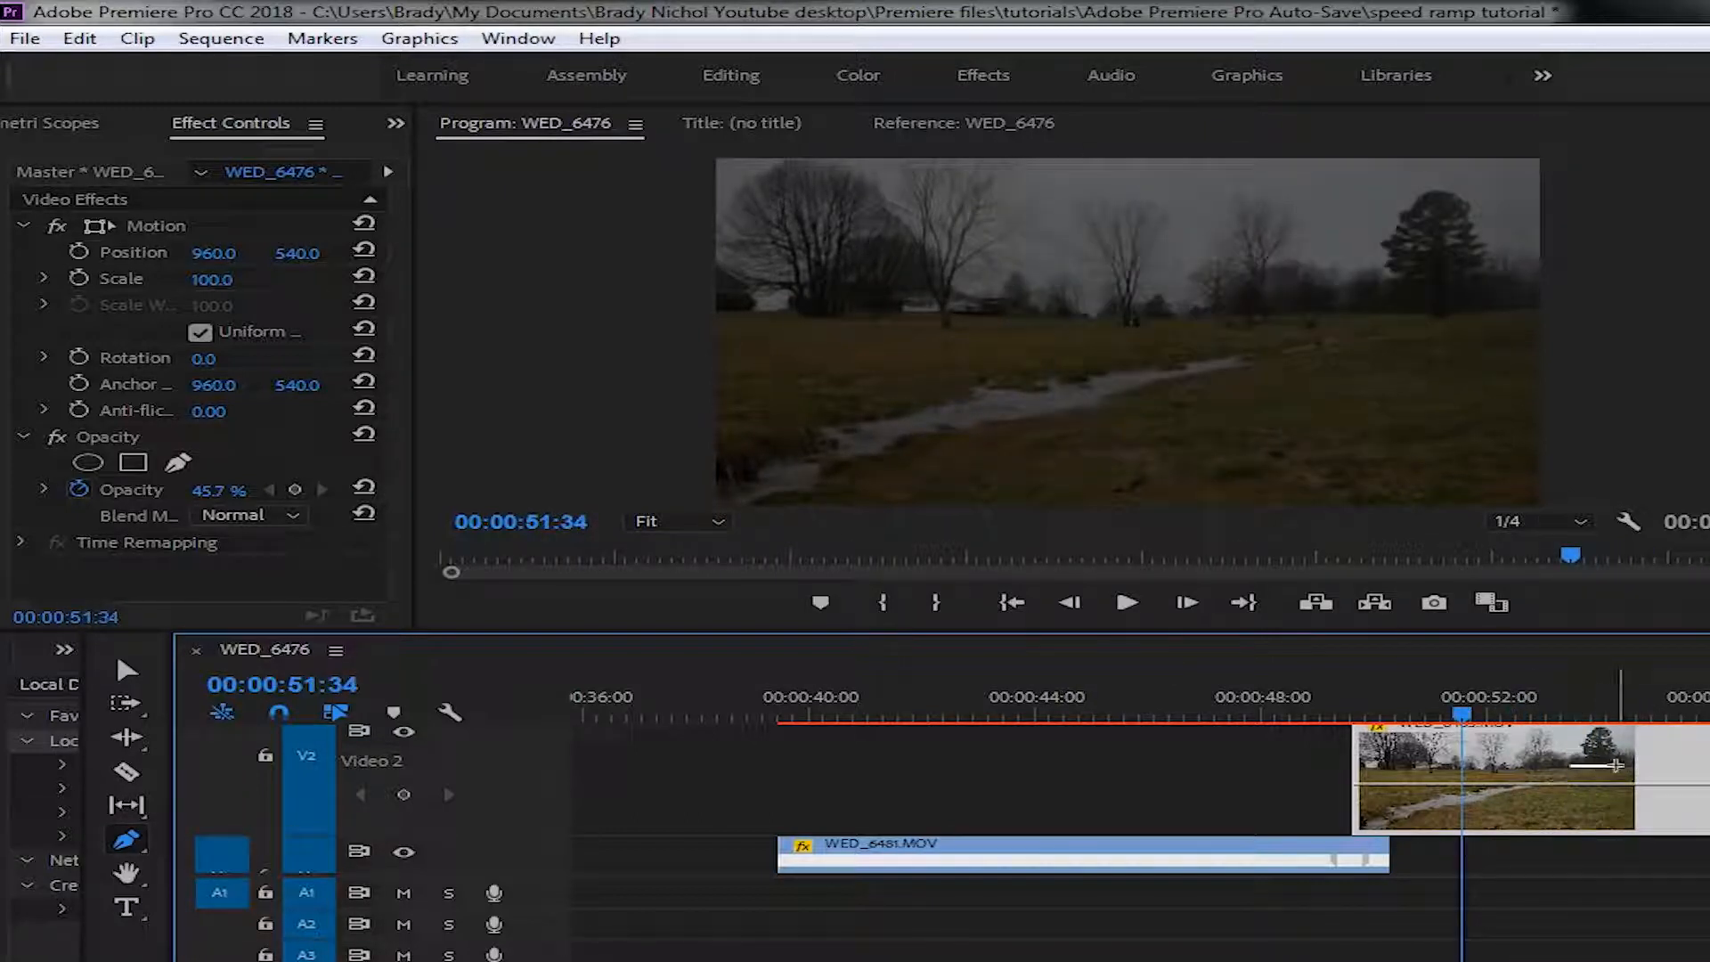
key("v")
left_click_drag(1594, 782, 1674, 775)
left_click_drag(1662, 772, 1662, 771)
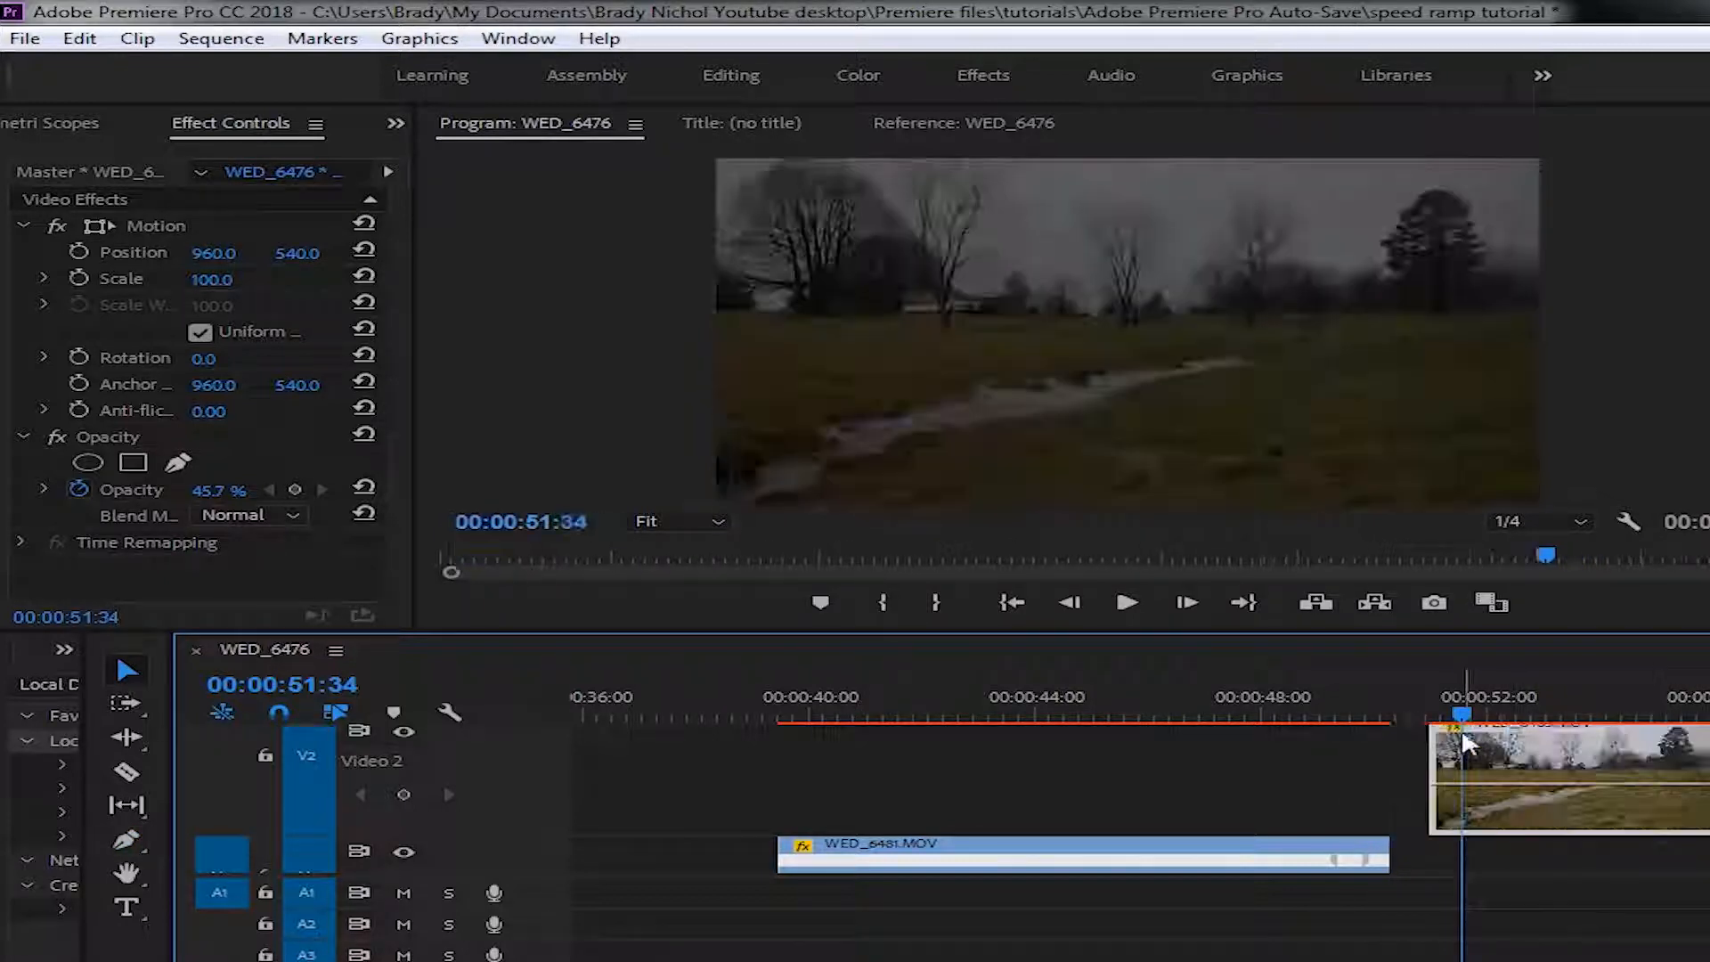
- Cut WED_6481.MOV at 00:00:49:55 and delete the short piece after the cut
mouse_move(1397, 704)
left_mouse_down()
mouse_move(1336, 703)
mouse_move(1398, 703)
mouse_move(1351, 705)
mouse_move(1370, 700)
left_mouse_up()
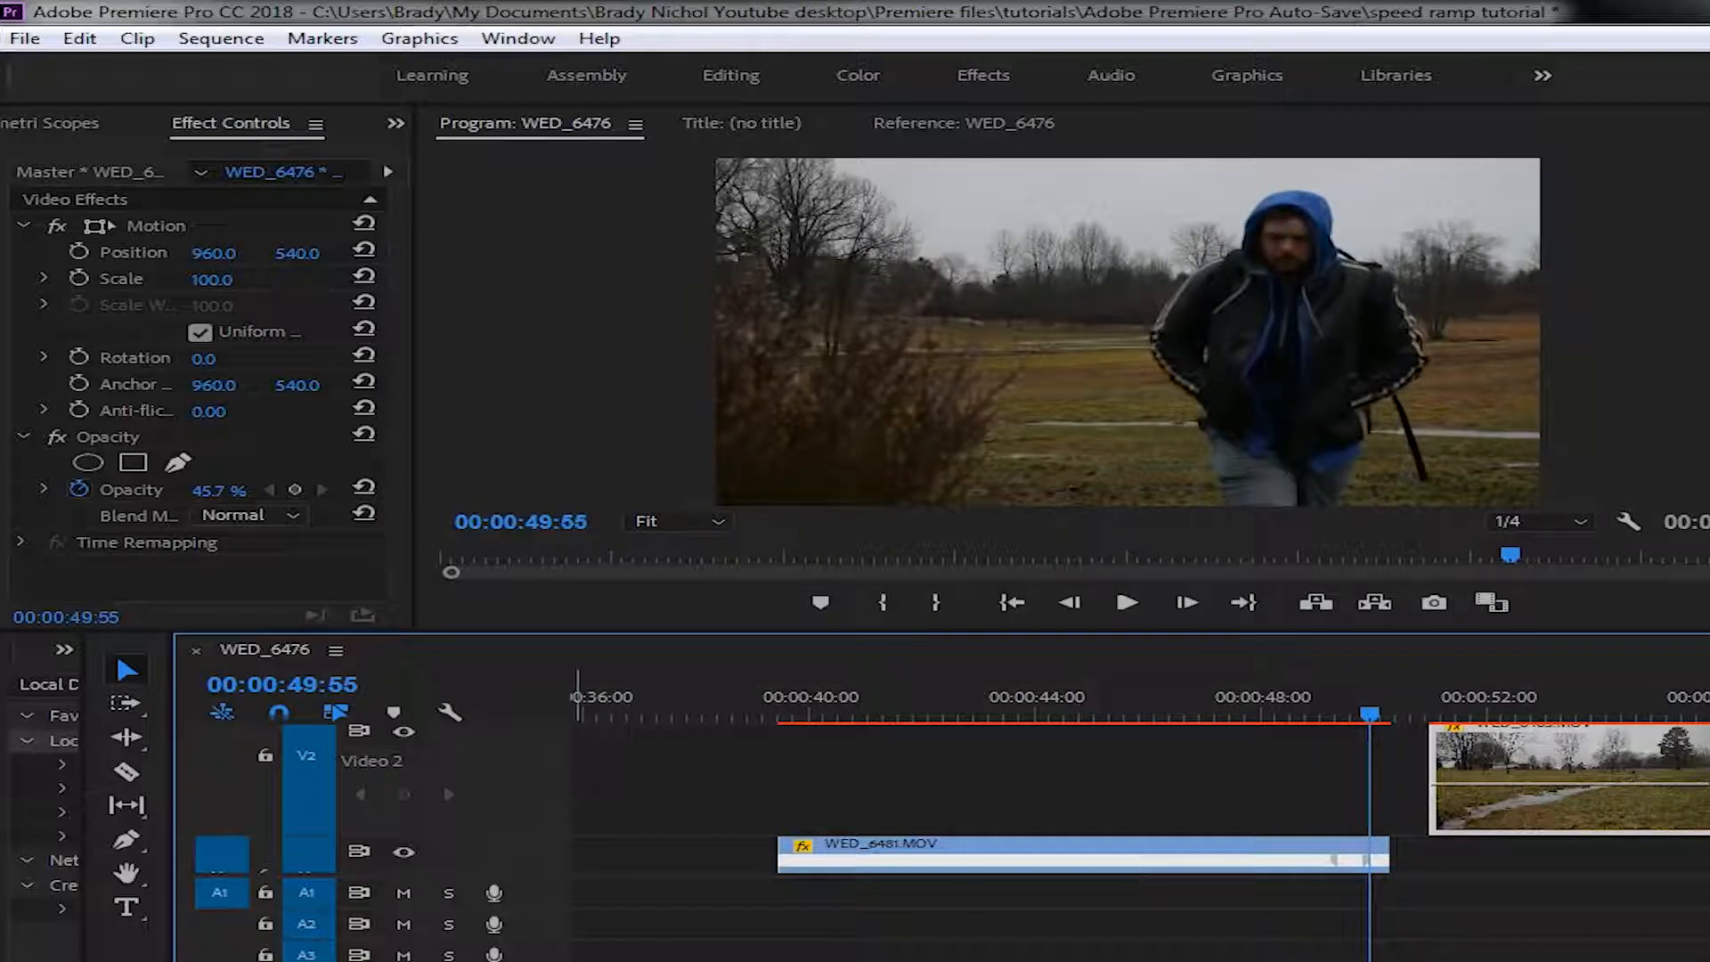
scroll(1336, 802, "down", 2)
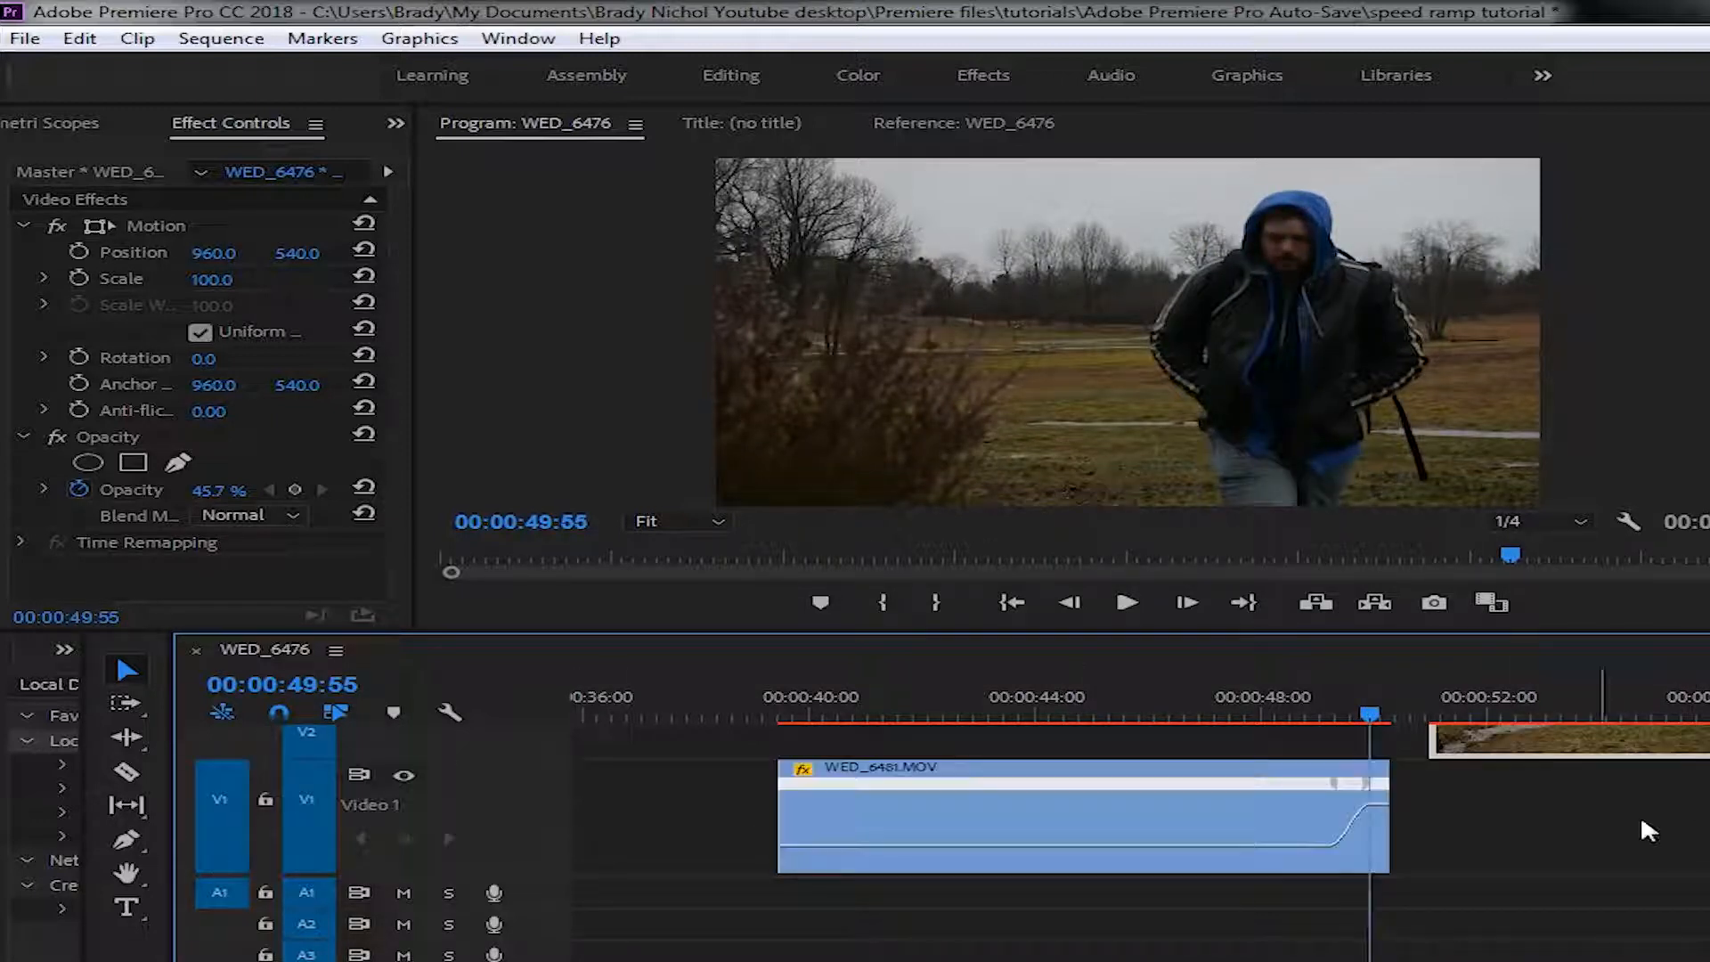
key("c")
key("v")
left_click(1383, 810)
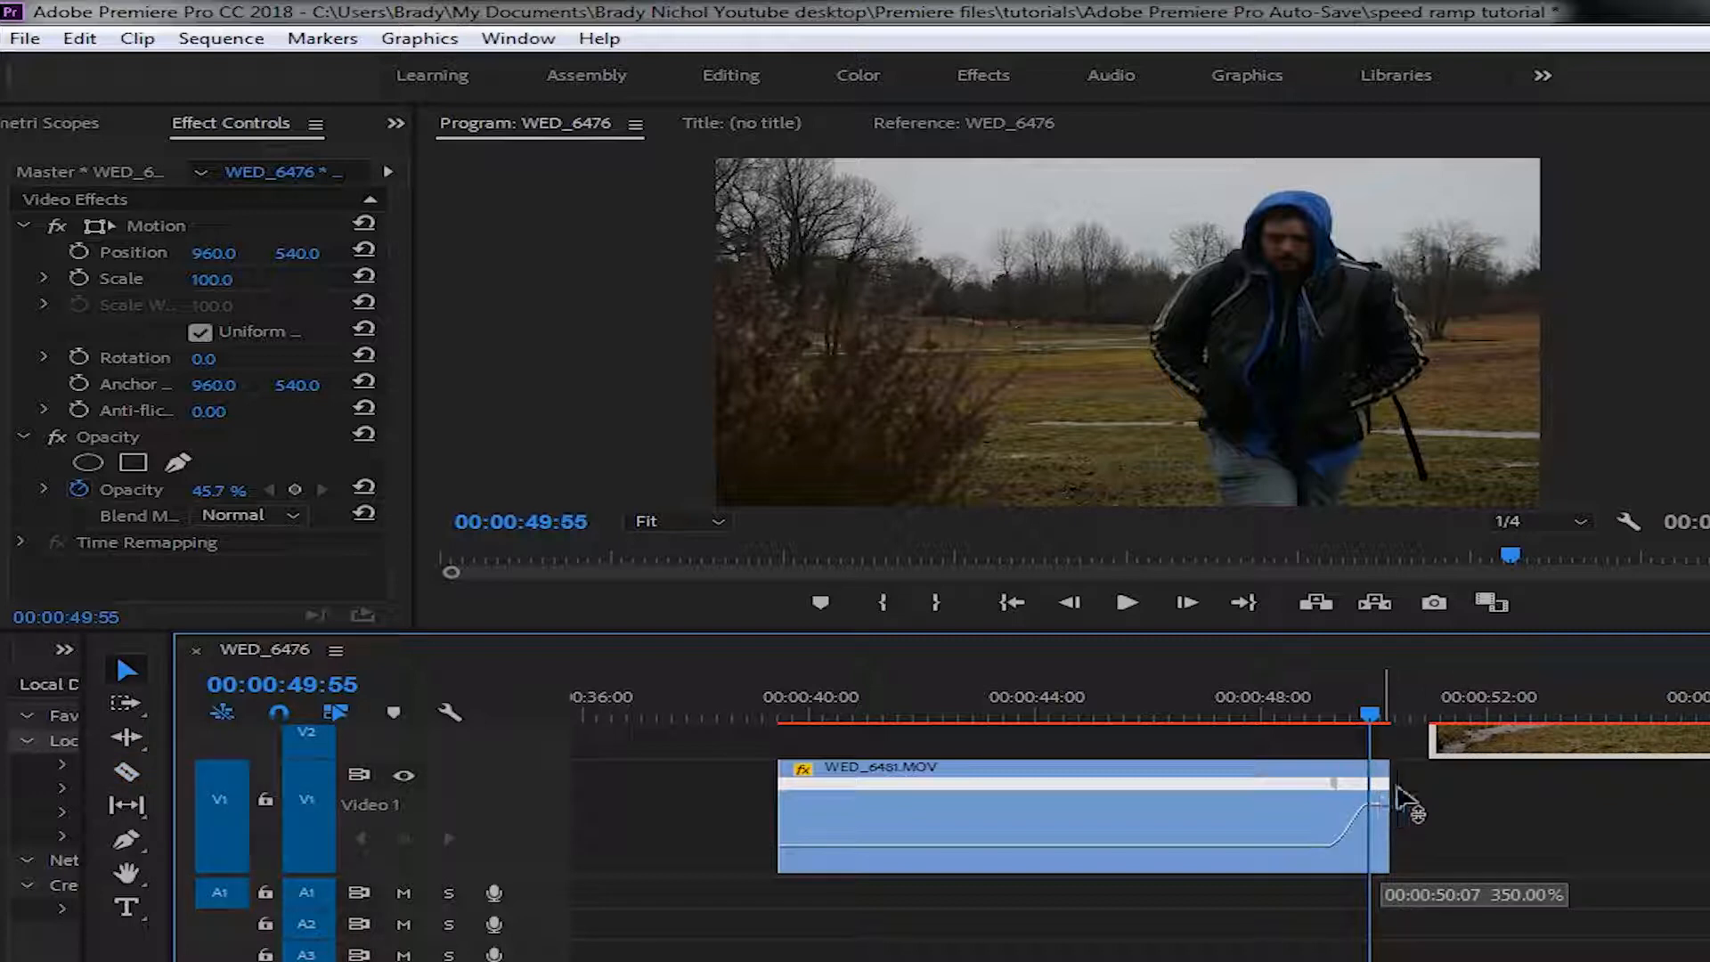
left_click(1381, 803, "ctrl")
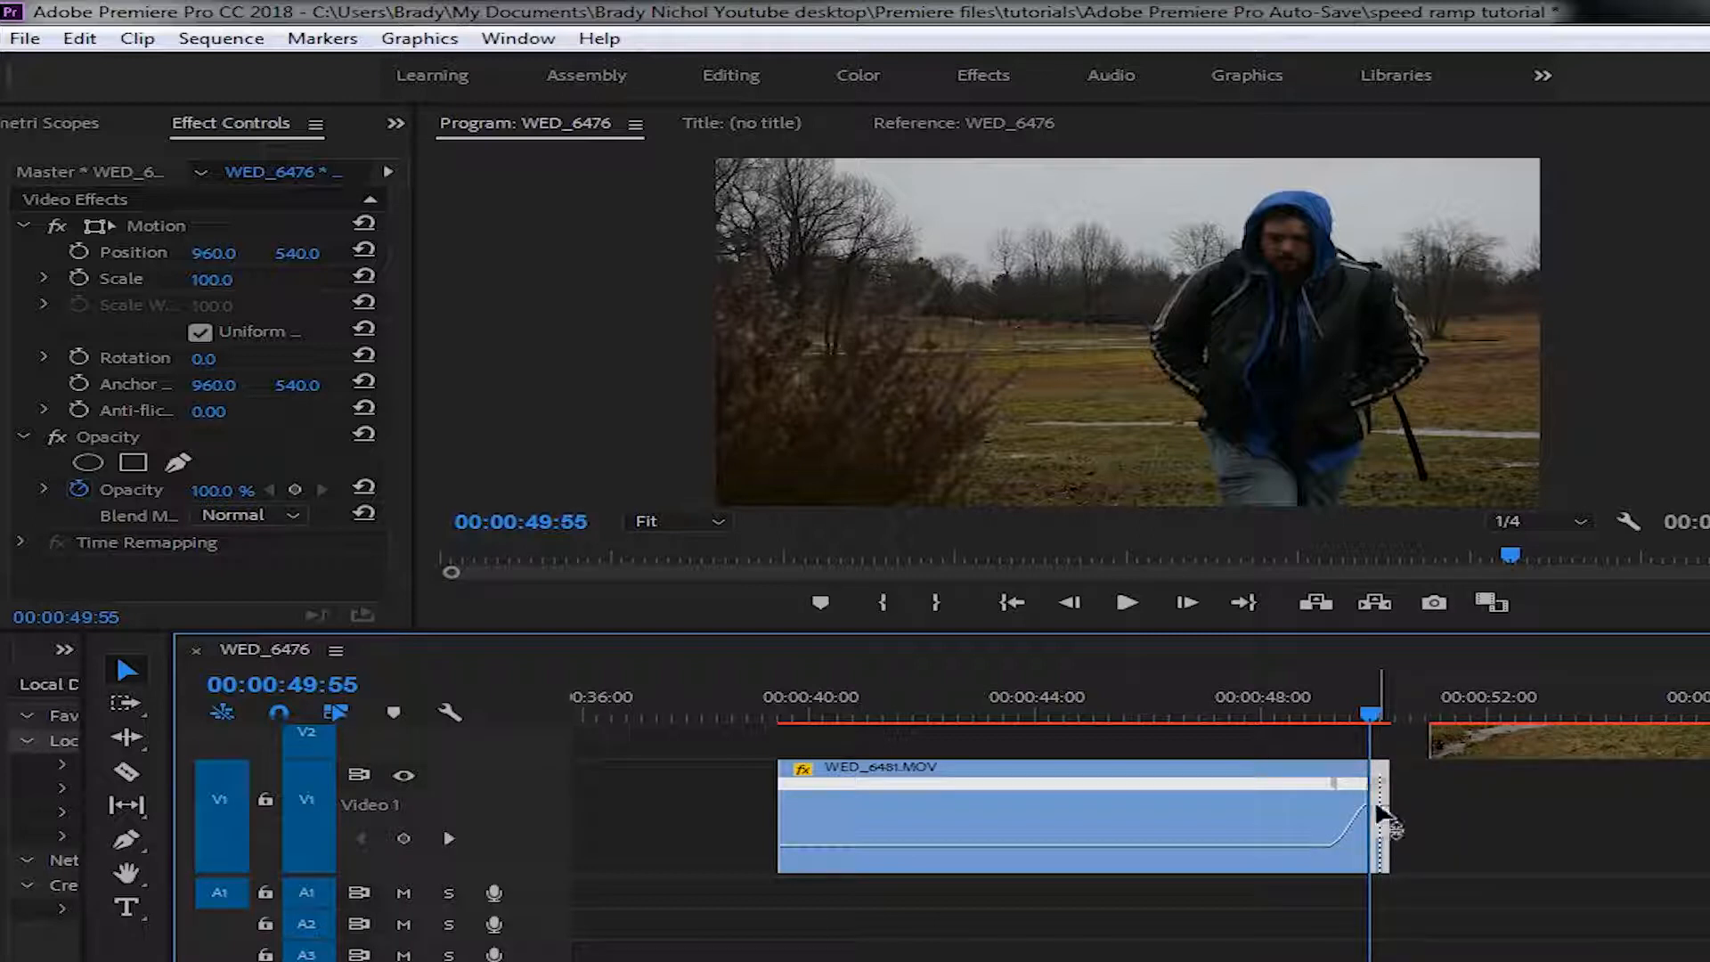
key("Delete")
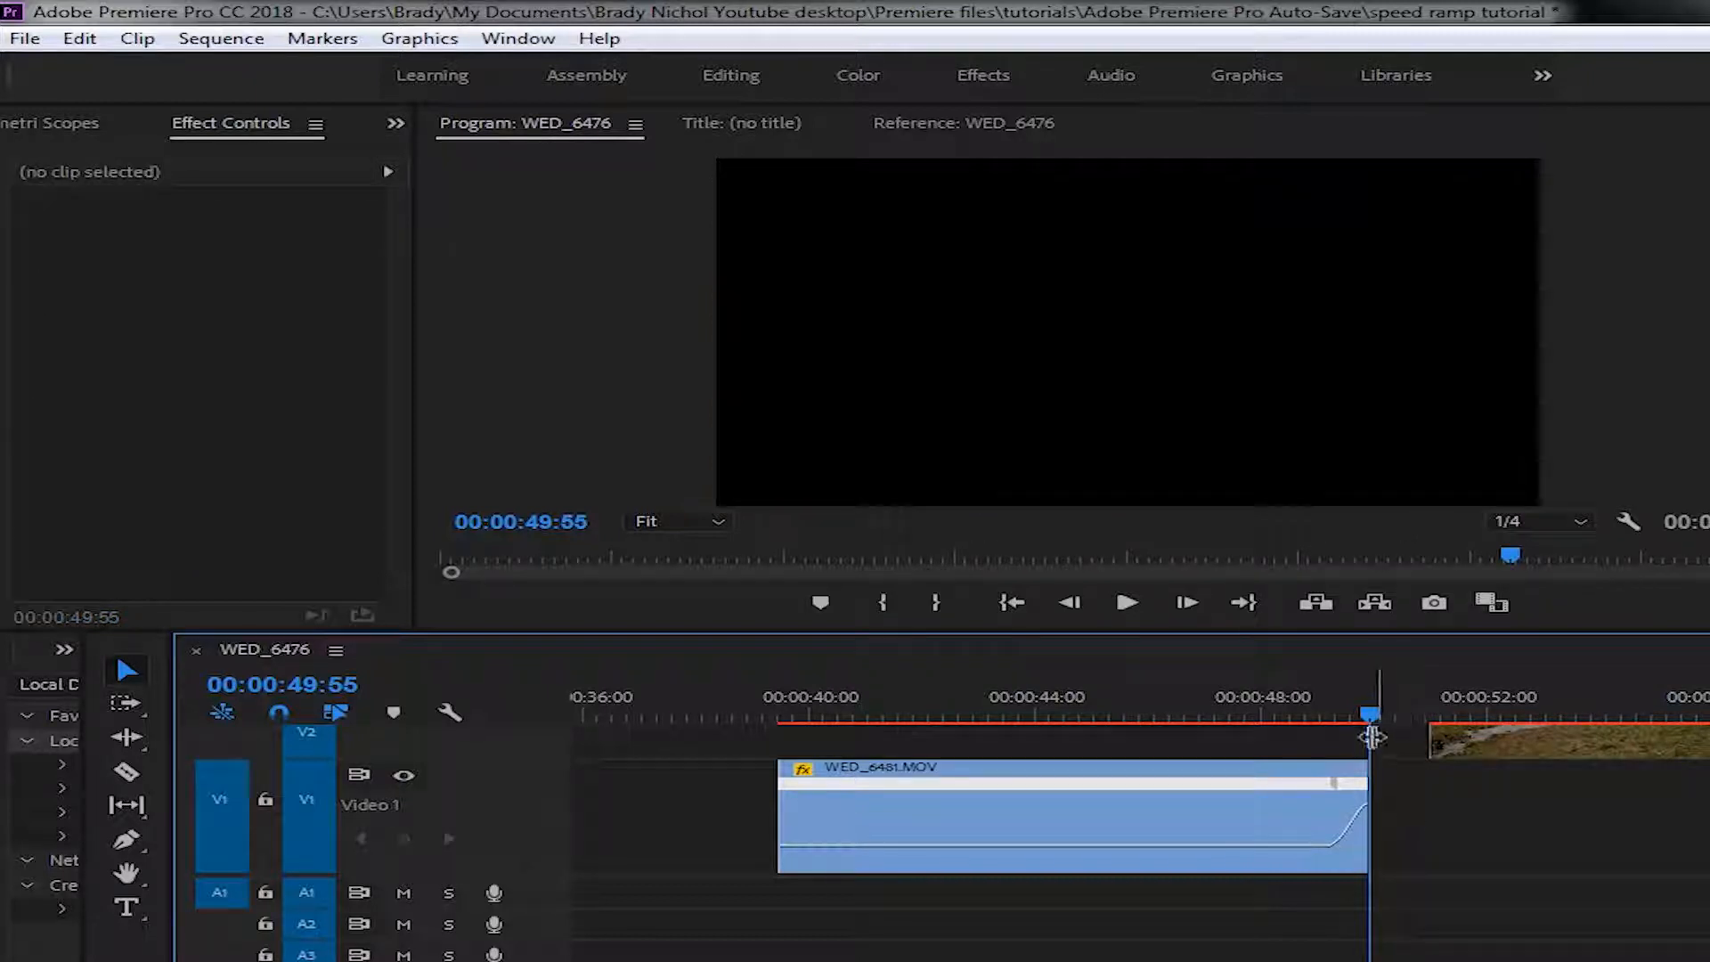
- Add a speed keyframe on WED_6483.MOV at 00:00:54:00 with the Pen tool
mouse_move(1380, 715)
left_mouse_down()
mouse_move(1340, 715)
mouse_move(1383, 712)
left_mouse_up()
scroll(1554, 784, "up", 1)
scroll(1639, 806, "down", 1)
scroll(1140, 798, "up", 1)
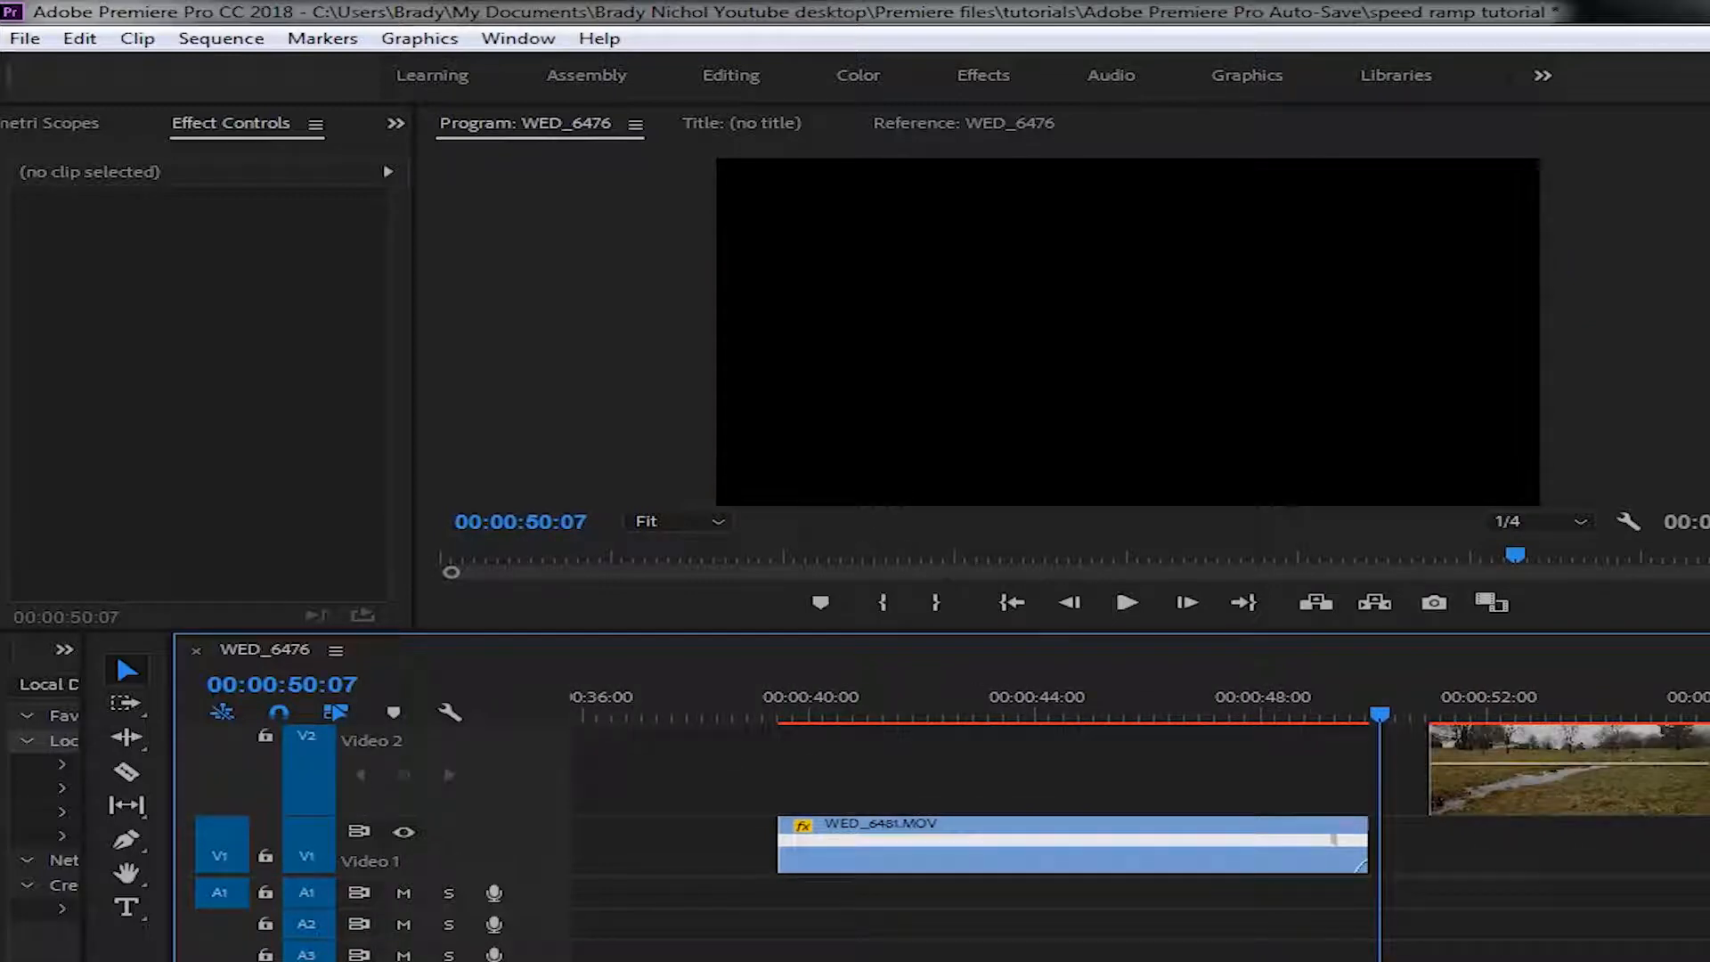
scroll(1526, 752, "up", 5)
scroll(1697, 766, "down", 4)
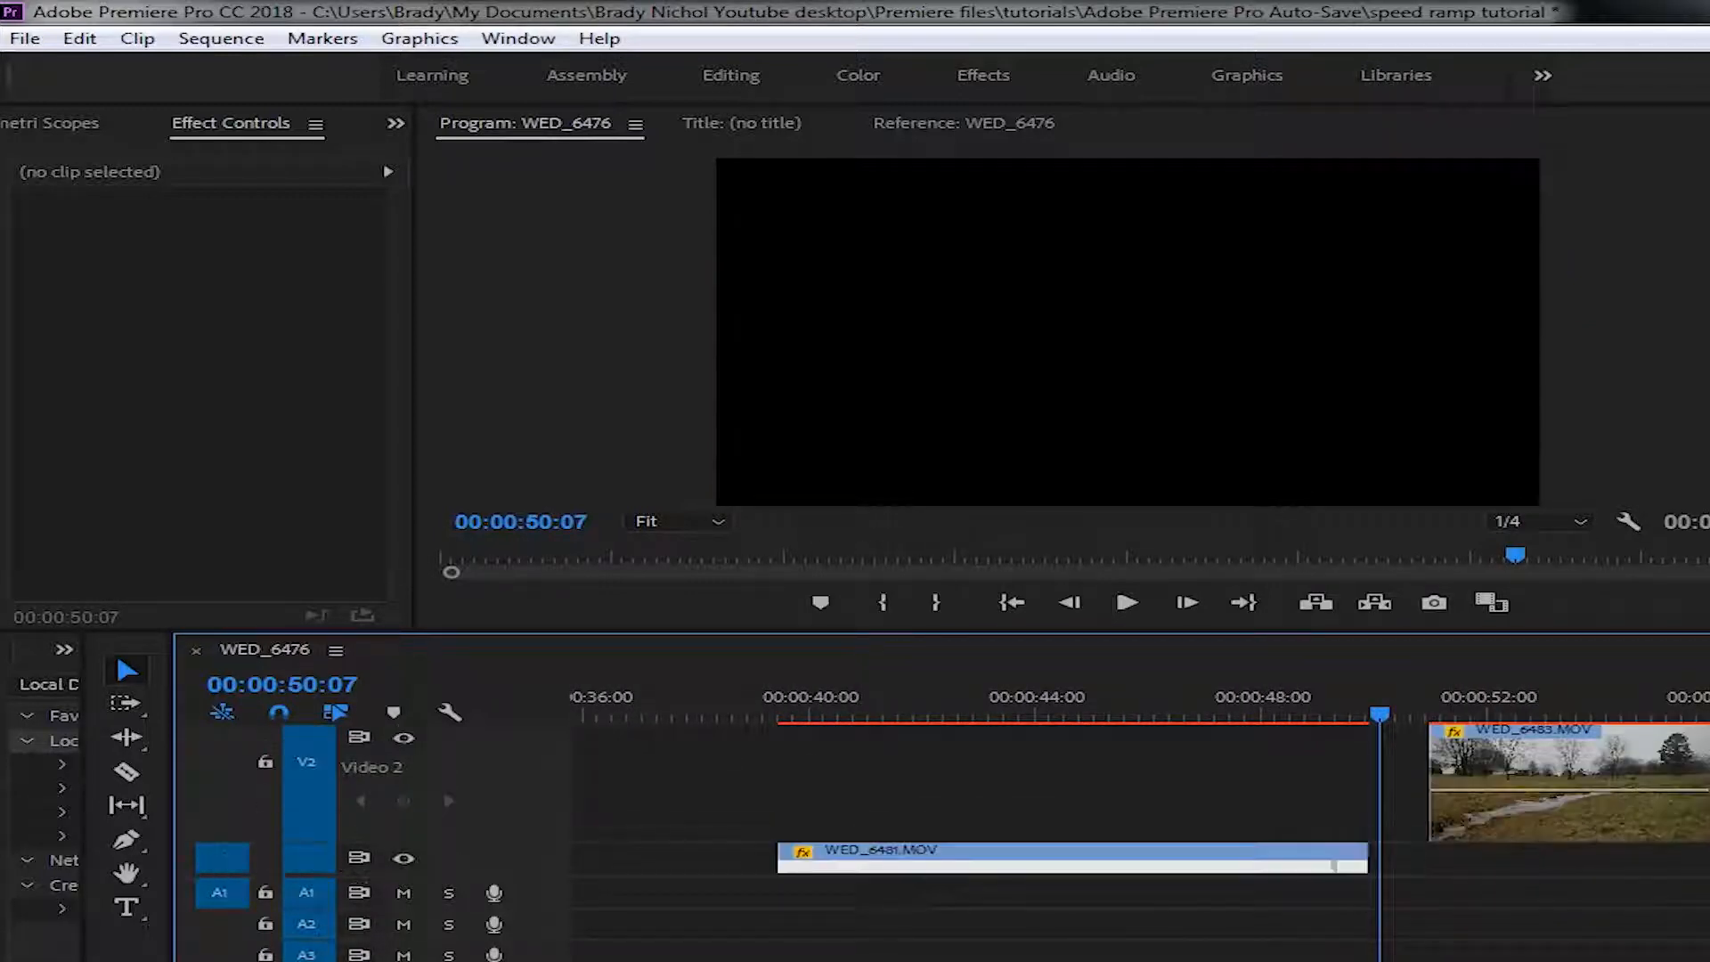
left_click_drag(1386, 707, 1600, 710)
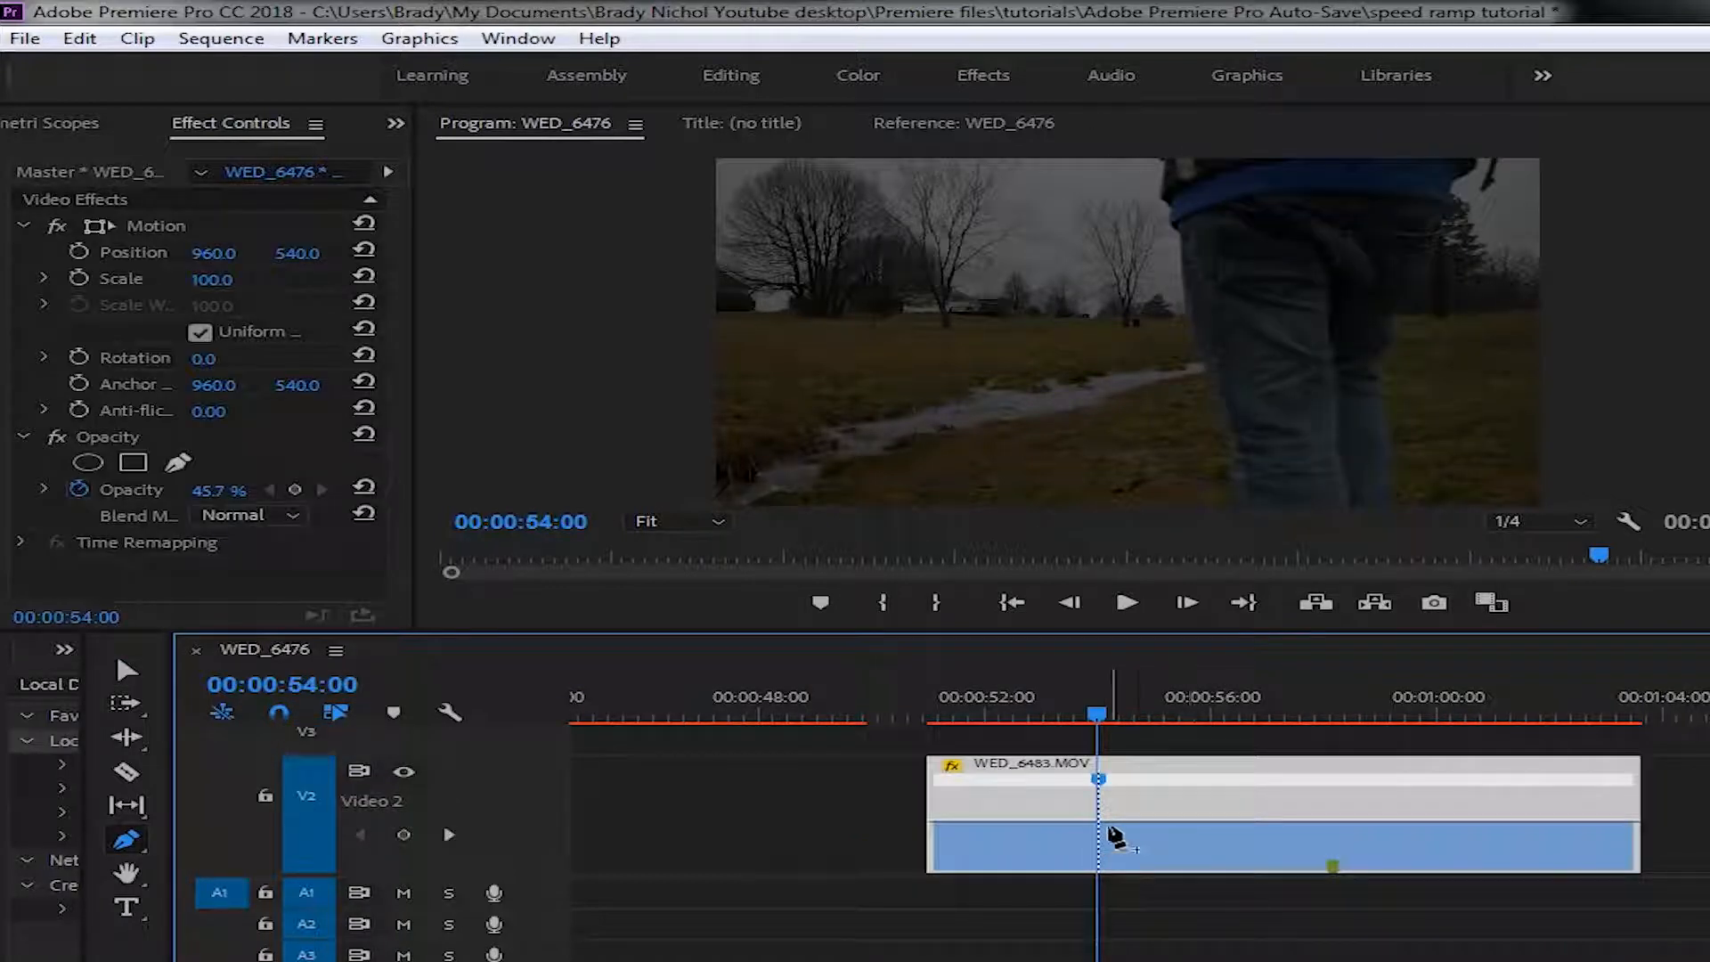
key("v")
- Raise the speed of WED_6483.MOV before the keyframe to about 352% and lower the speed after it
left_click(1039, 820)
left_click_drag(1180, 820, 1232, 849)
left_click_drag(1033, 830, 1033, 824)
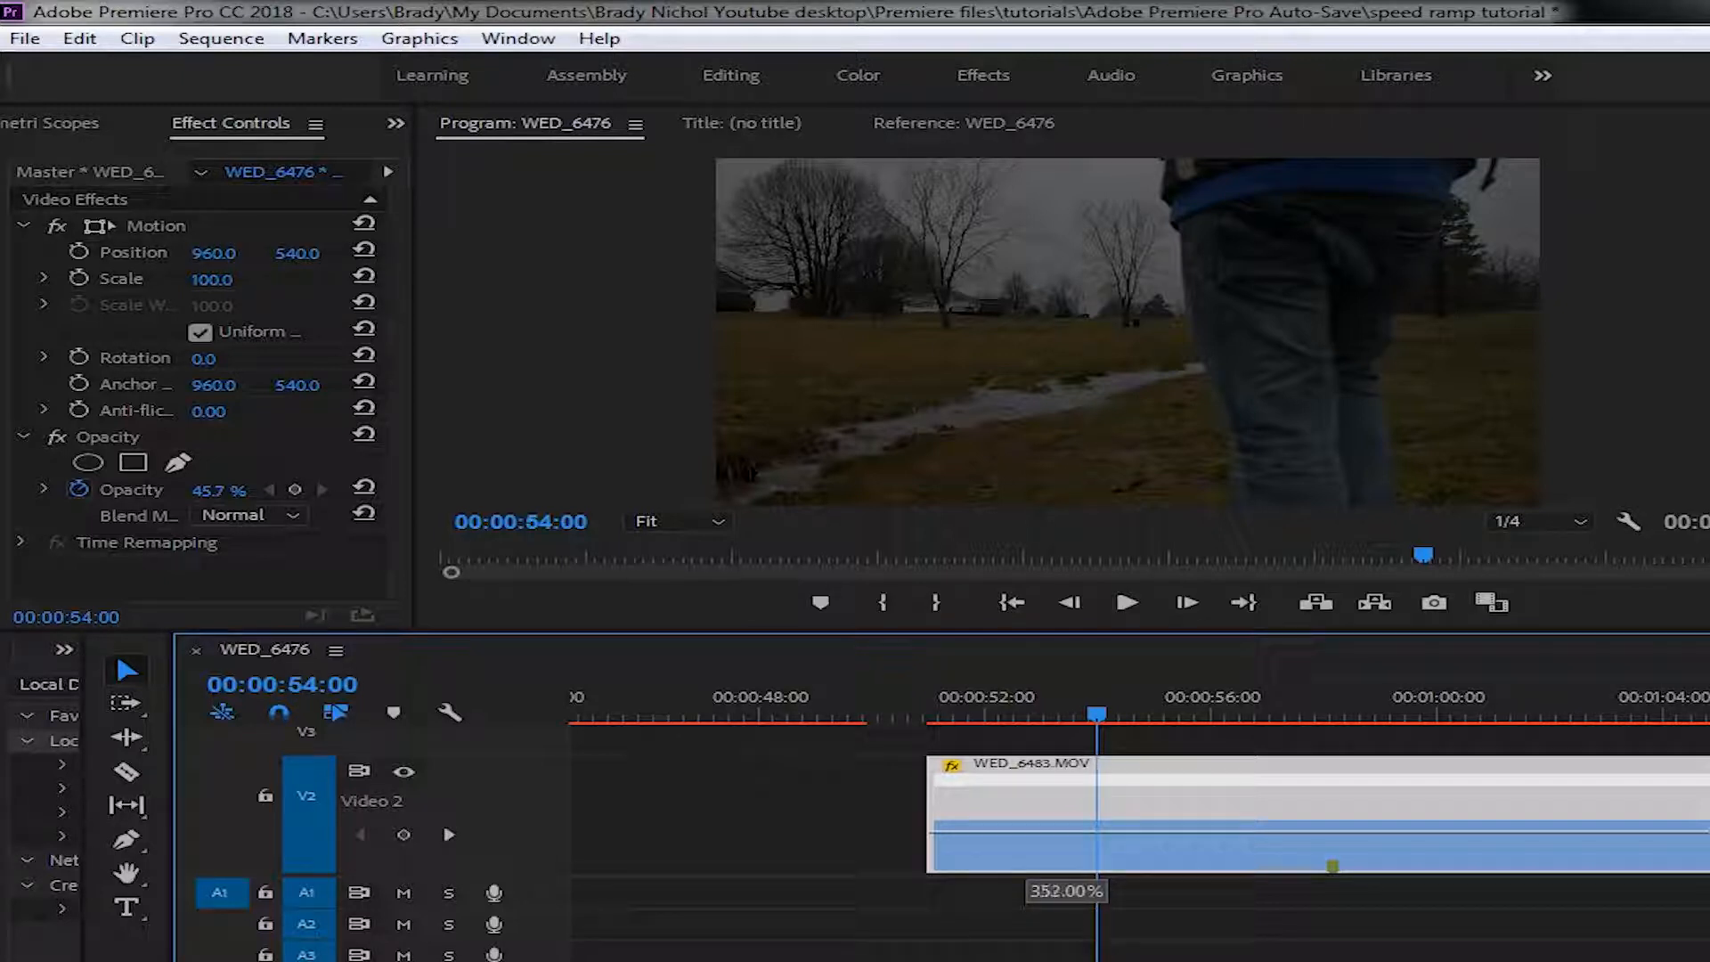
left_click_drag(1024, 832, 1024, 508)
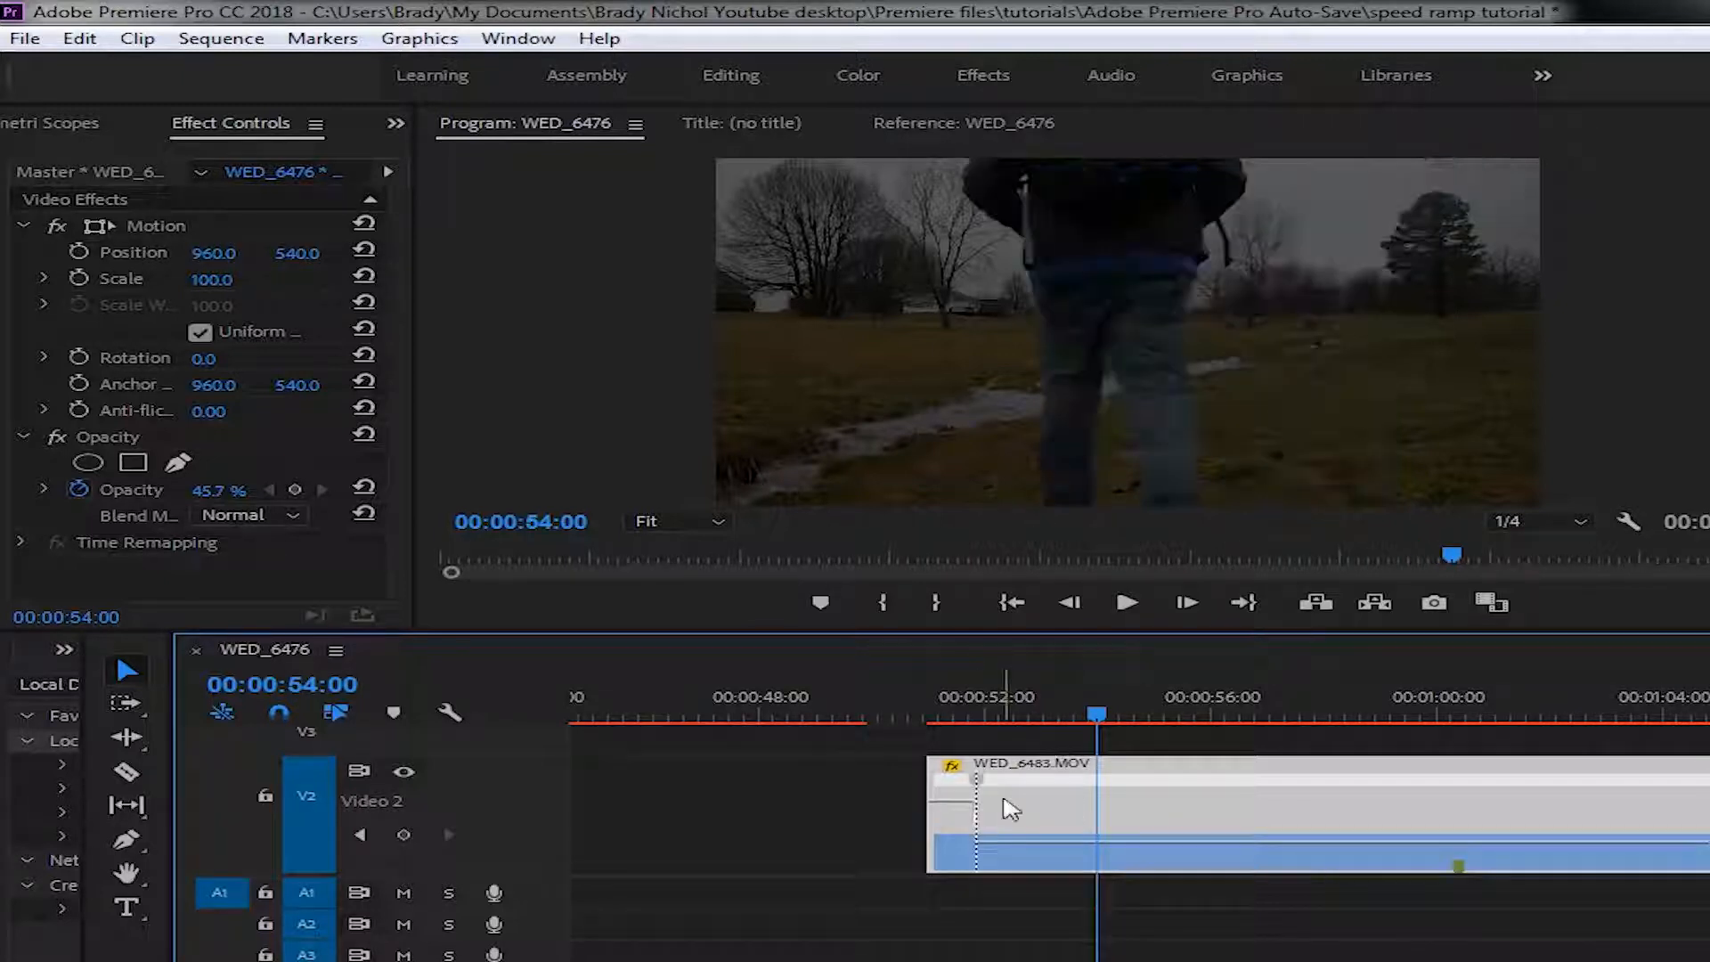
- Split the speed keyframe near the start of WED_6483.MOV into a gradual ramp and smooth its curve
left_click_drag(976, 784, 927, 780)
left_click(965, 778)
left_click_drag(970, 812, 812, 830)
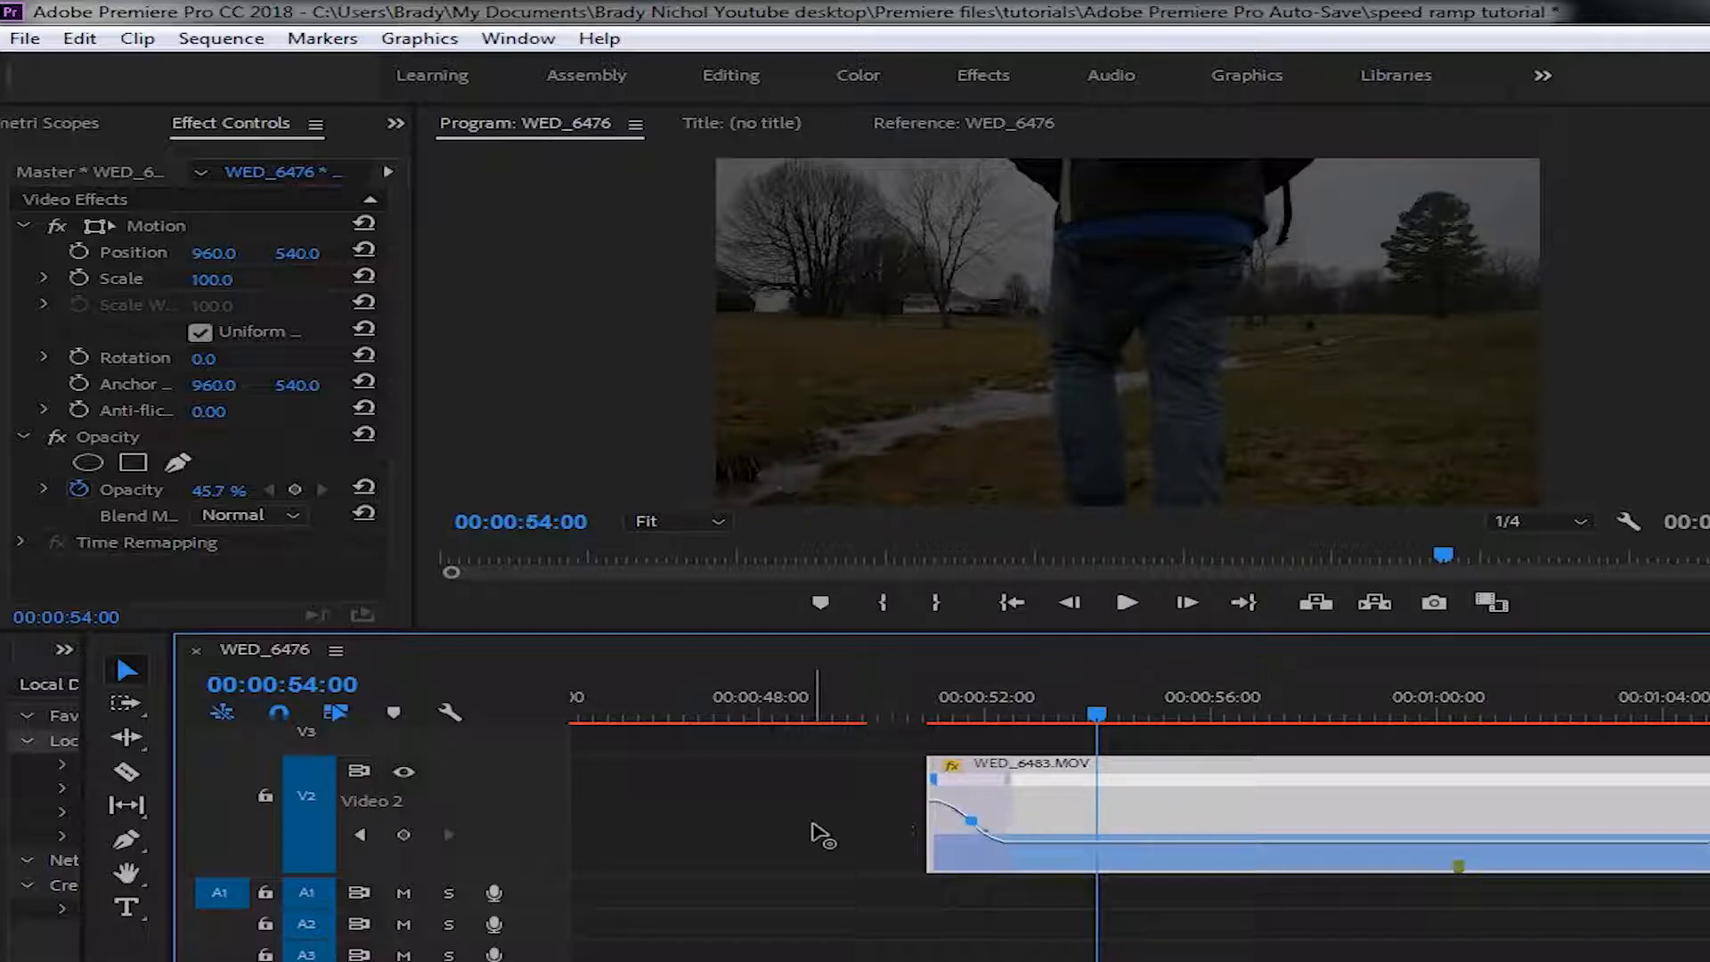
- Move WED_6483.MOV down to track V1 and place it directly against the end of WED_6481.MOV
scroll(1121, 844, "right", 2)
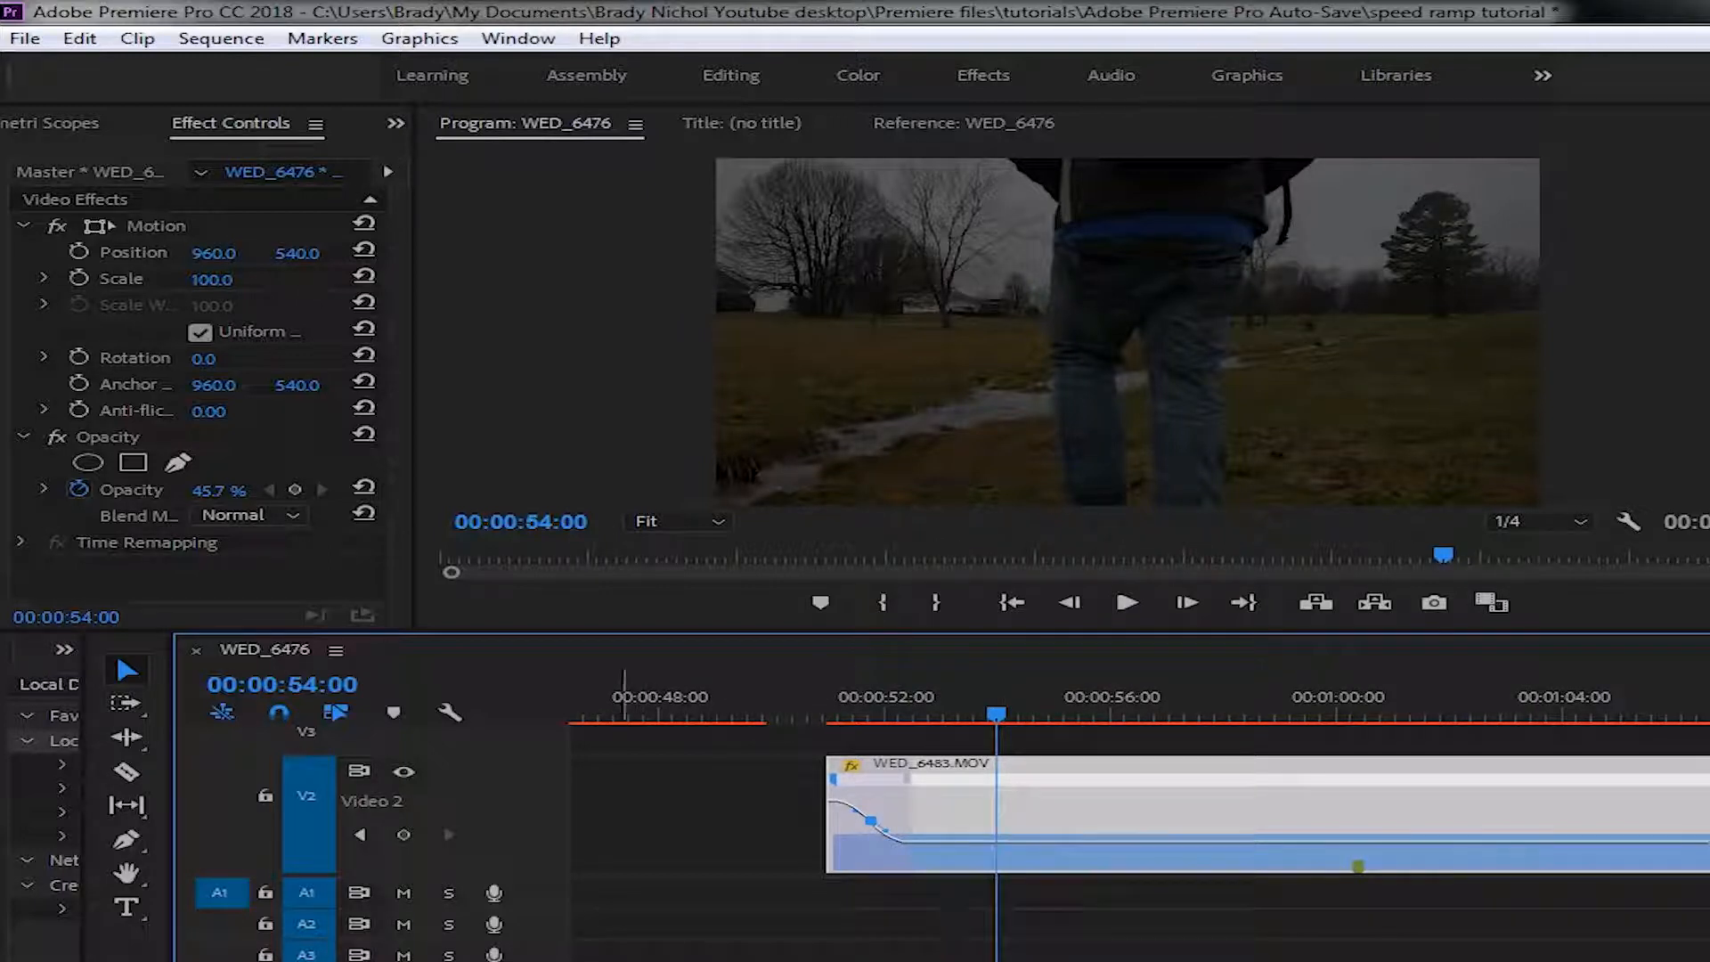
key("minus")
key("minus")
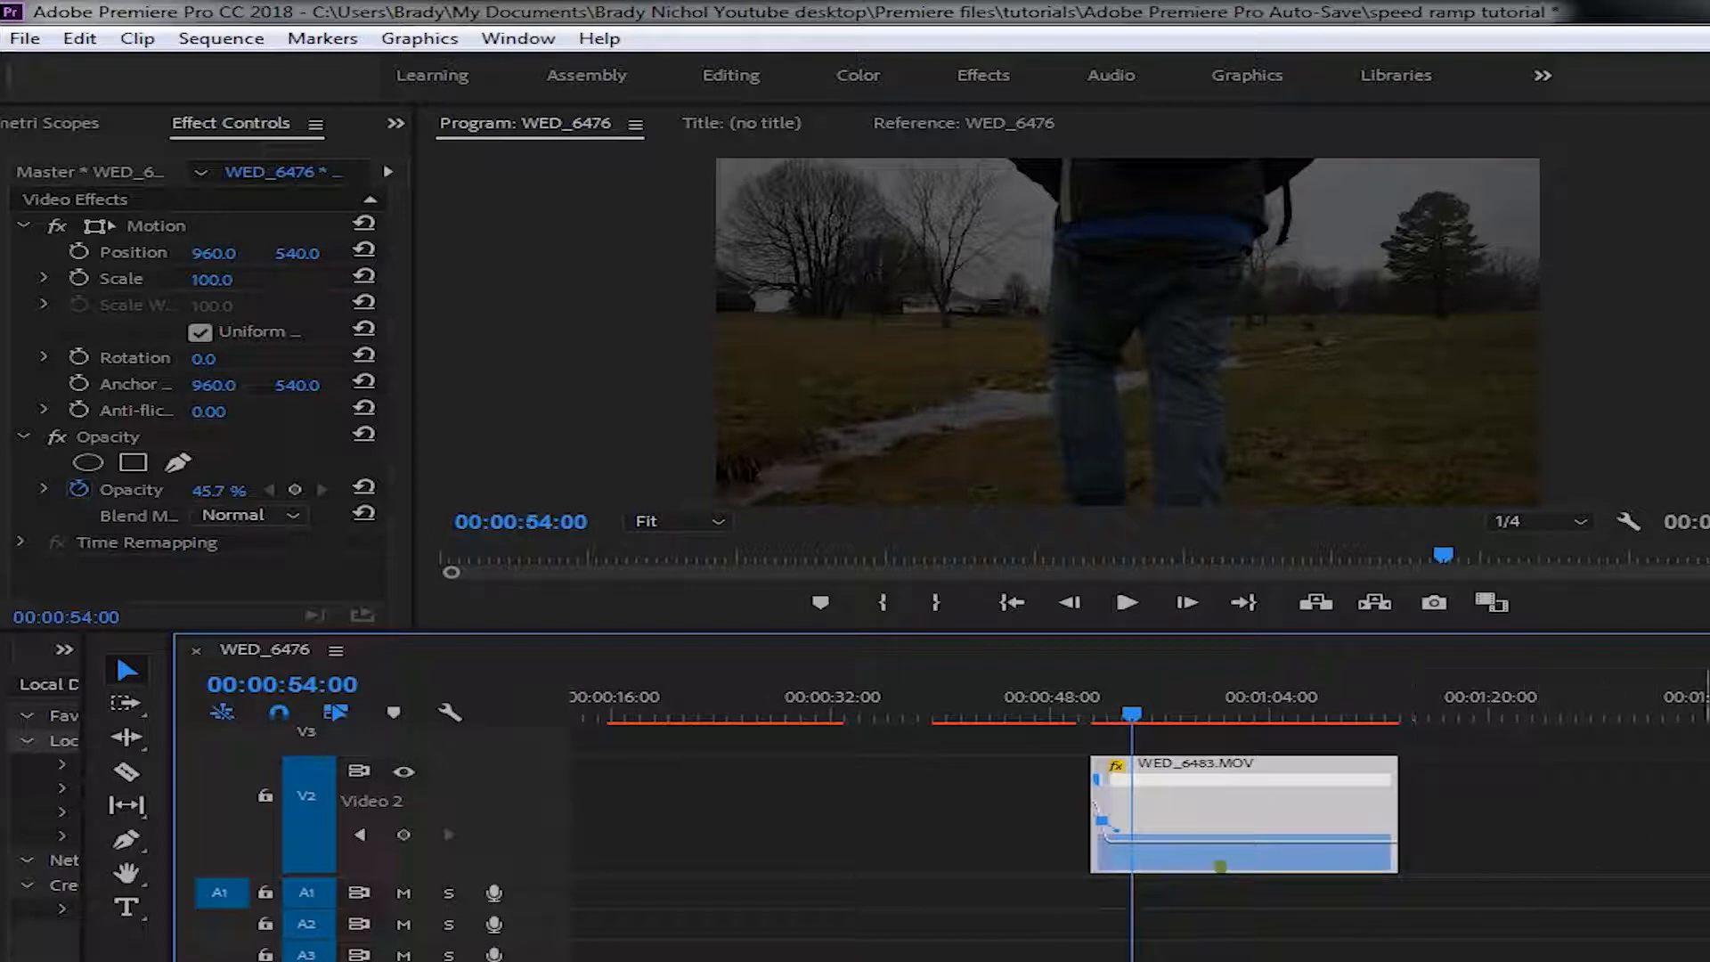
scroll(1131, 828, "down", 2)
left_click_drag(1236, 744, 1196, 821)
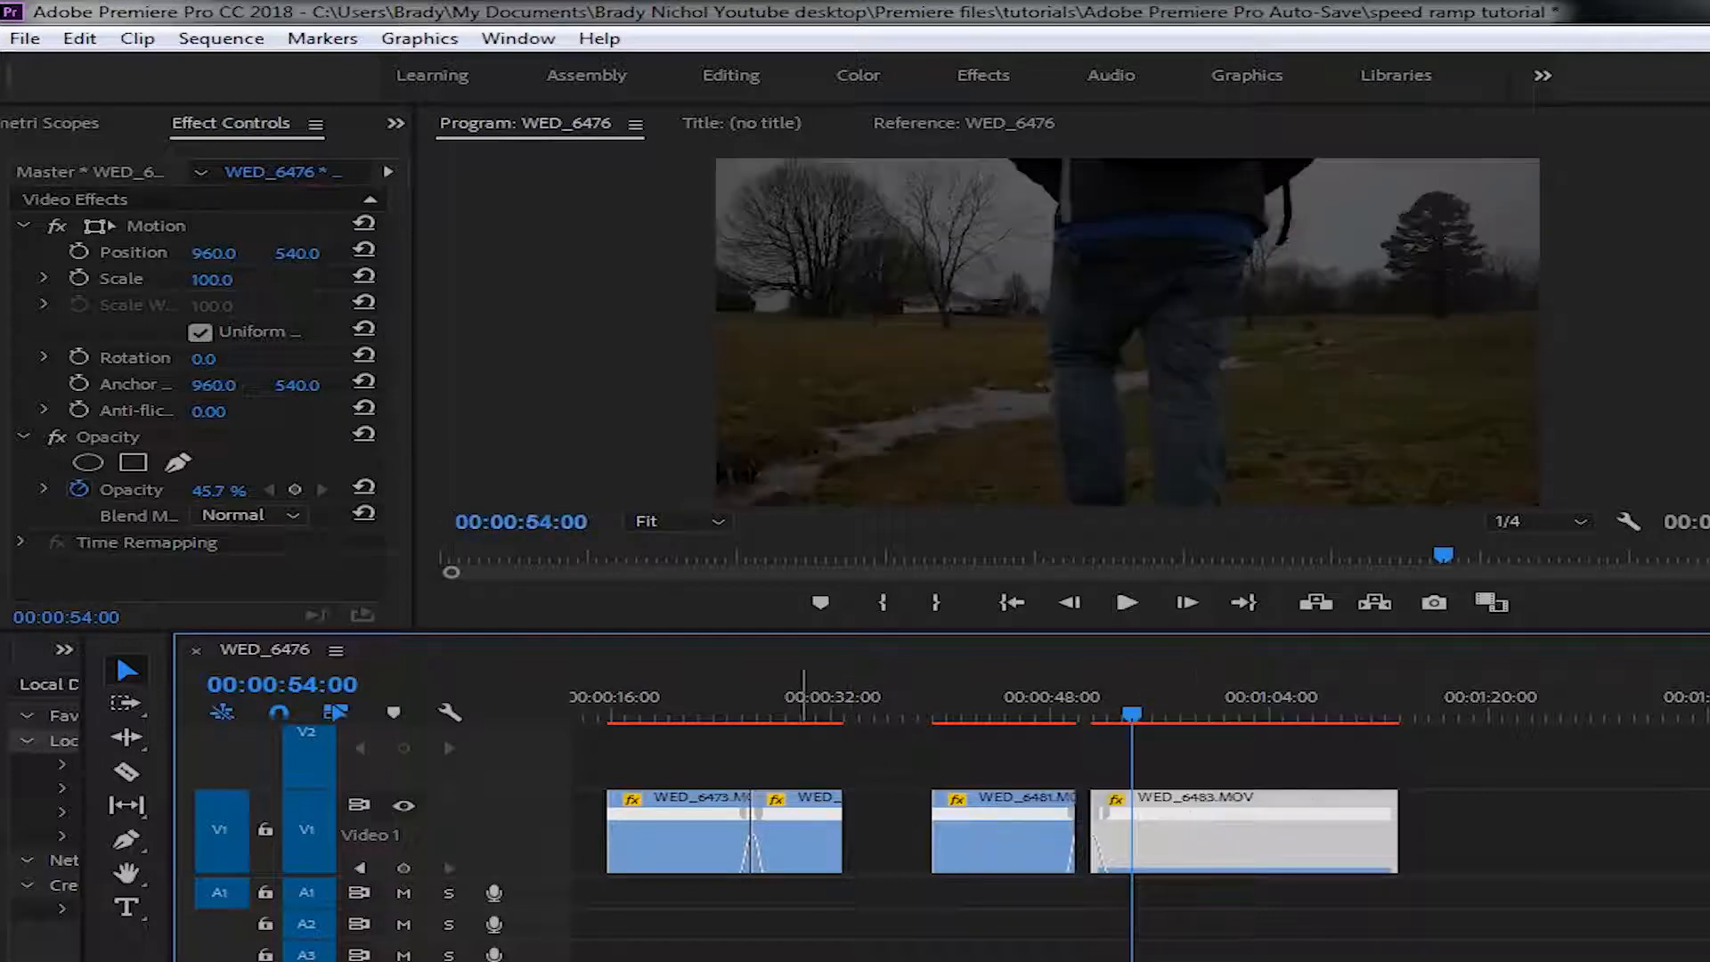
key("=")
key("=")
left_click_drag(1126, 842, 1078, 835)
- Play the transition from WED_6481.MOV to WED_6483.MOV twice, starting near 00:00:48:14
left_click(848, 712)
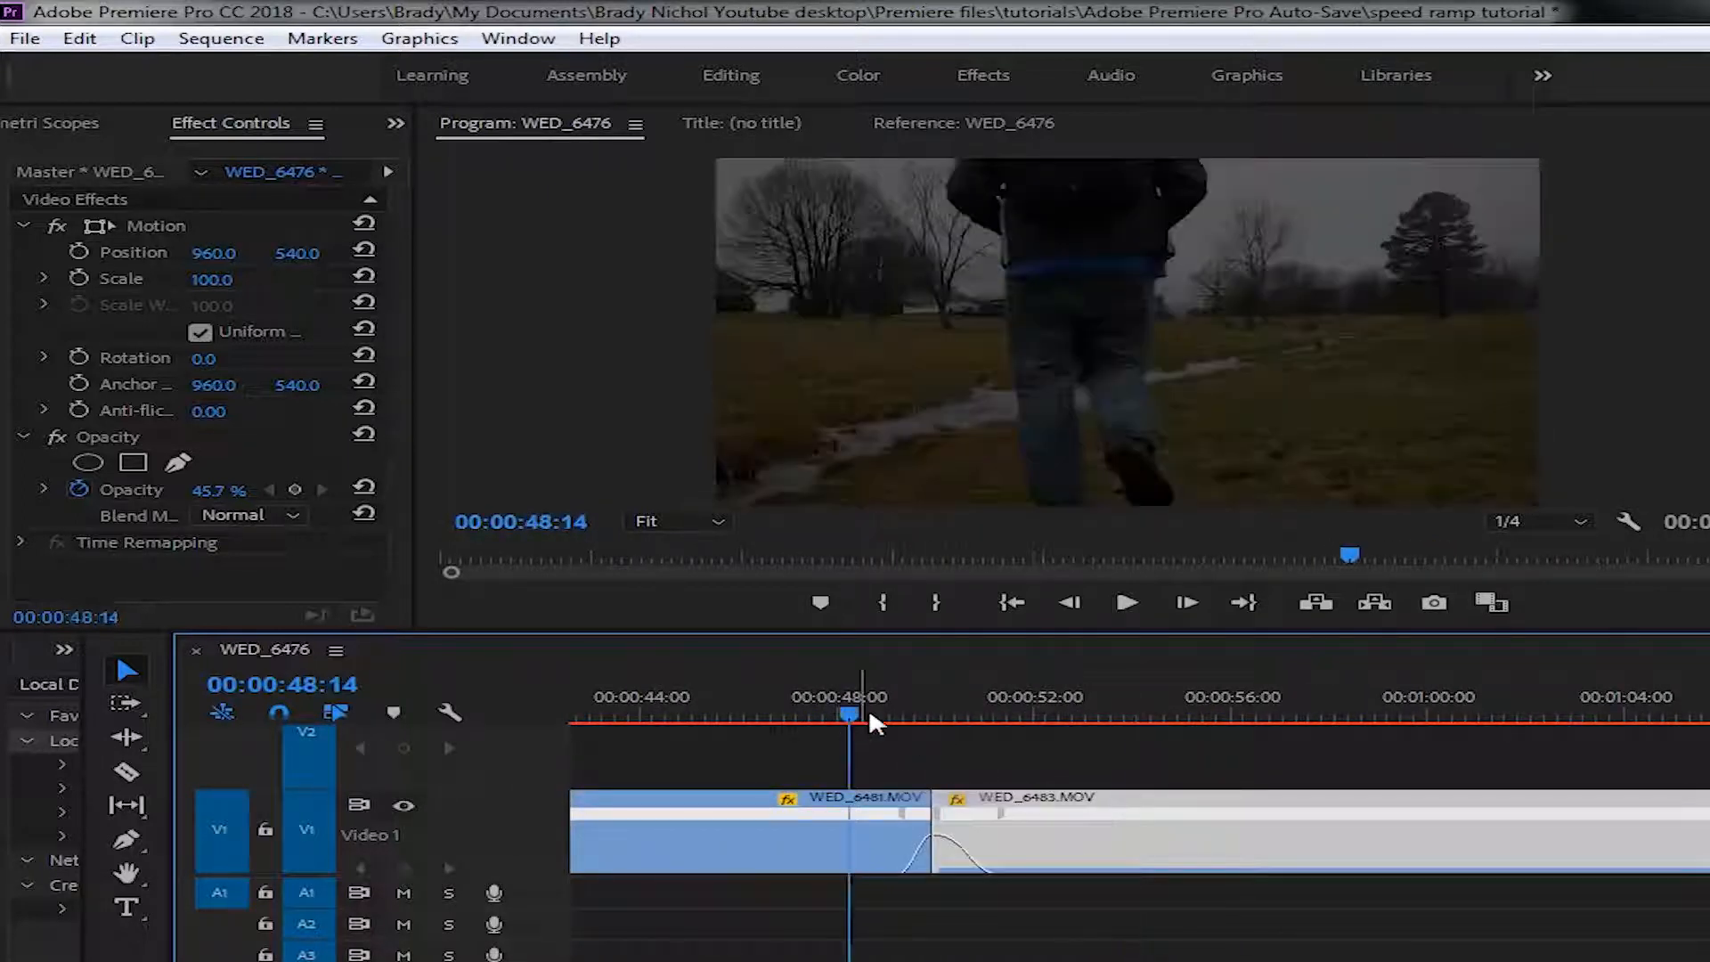
key("space")
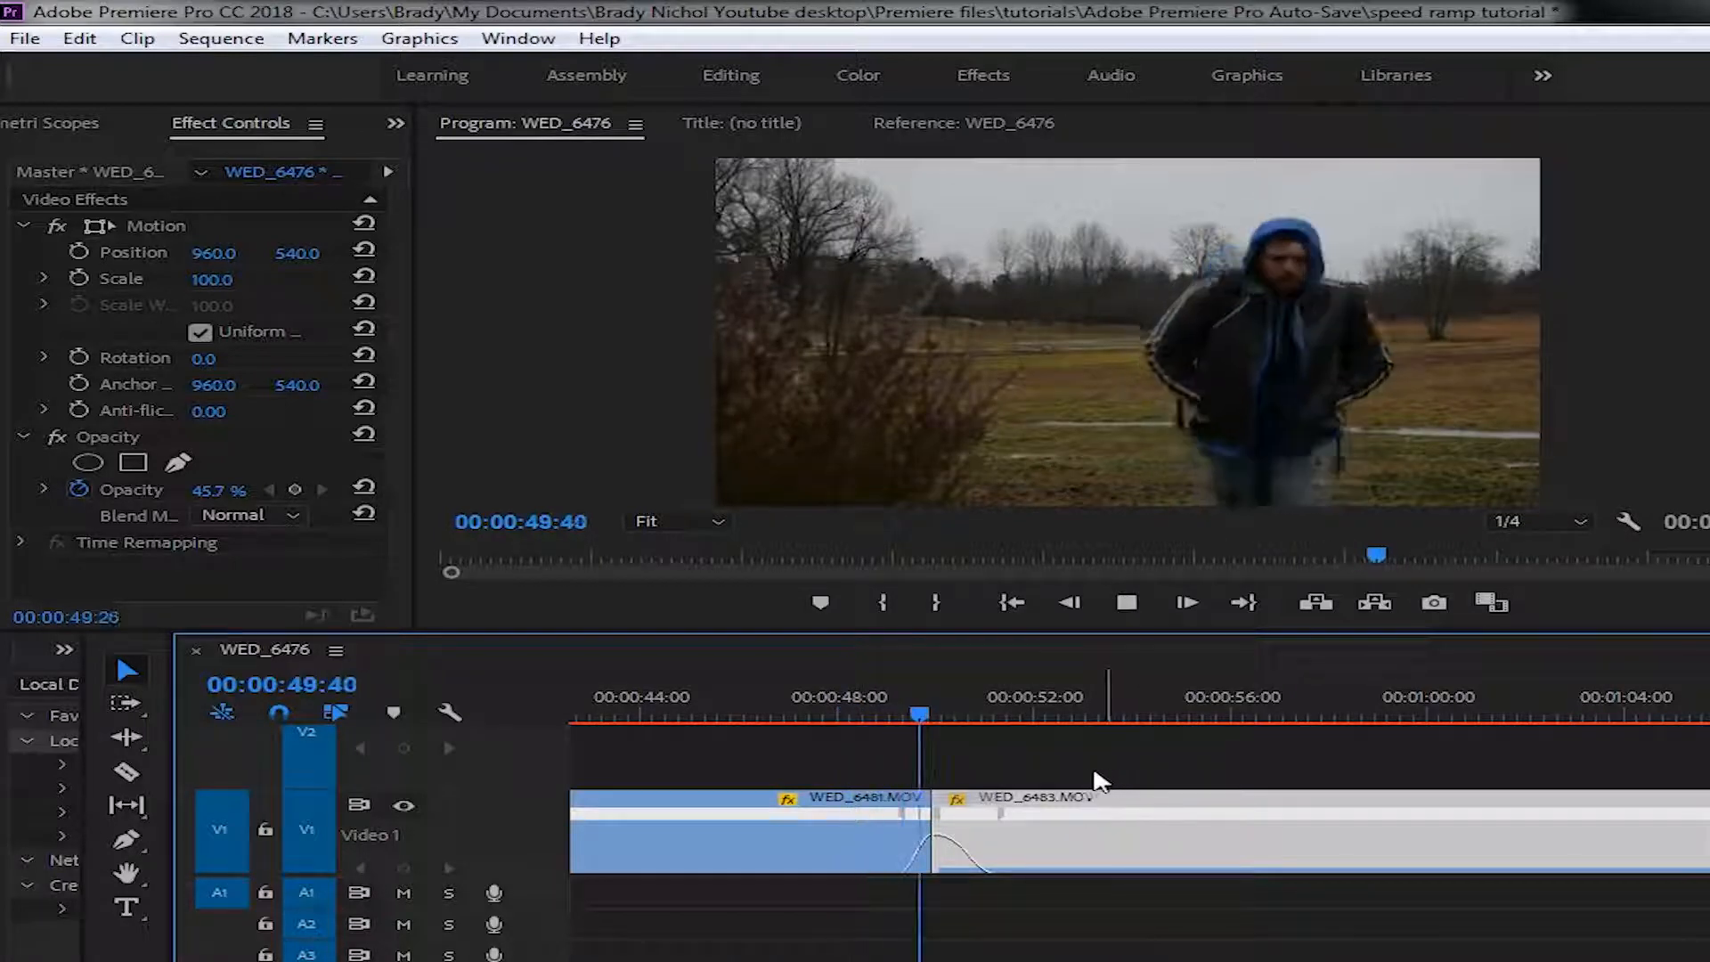
key("space")
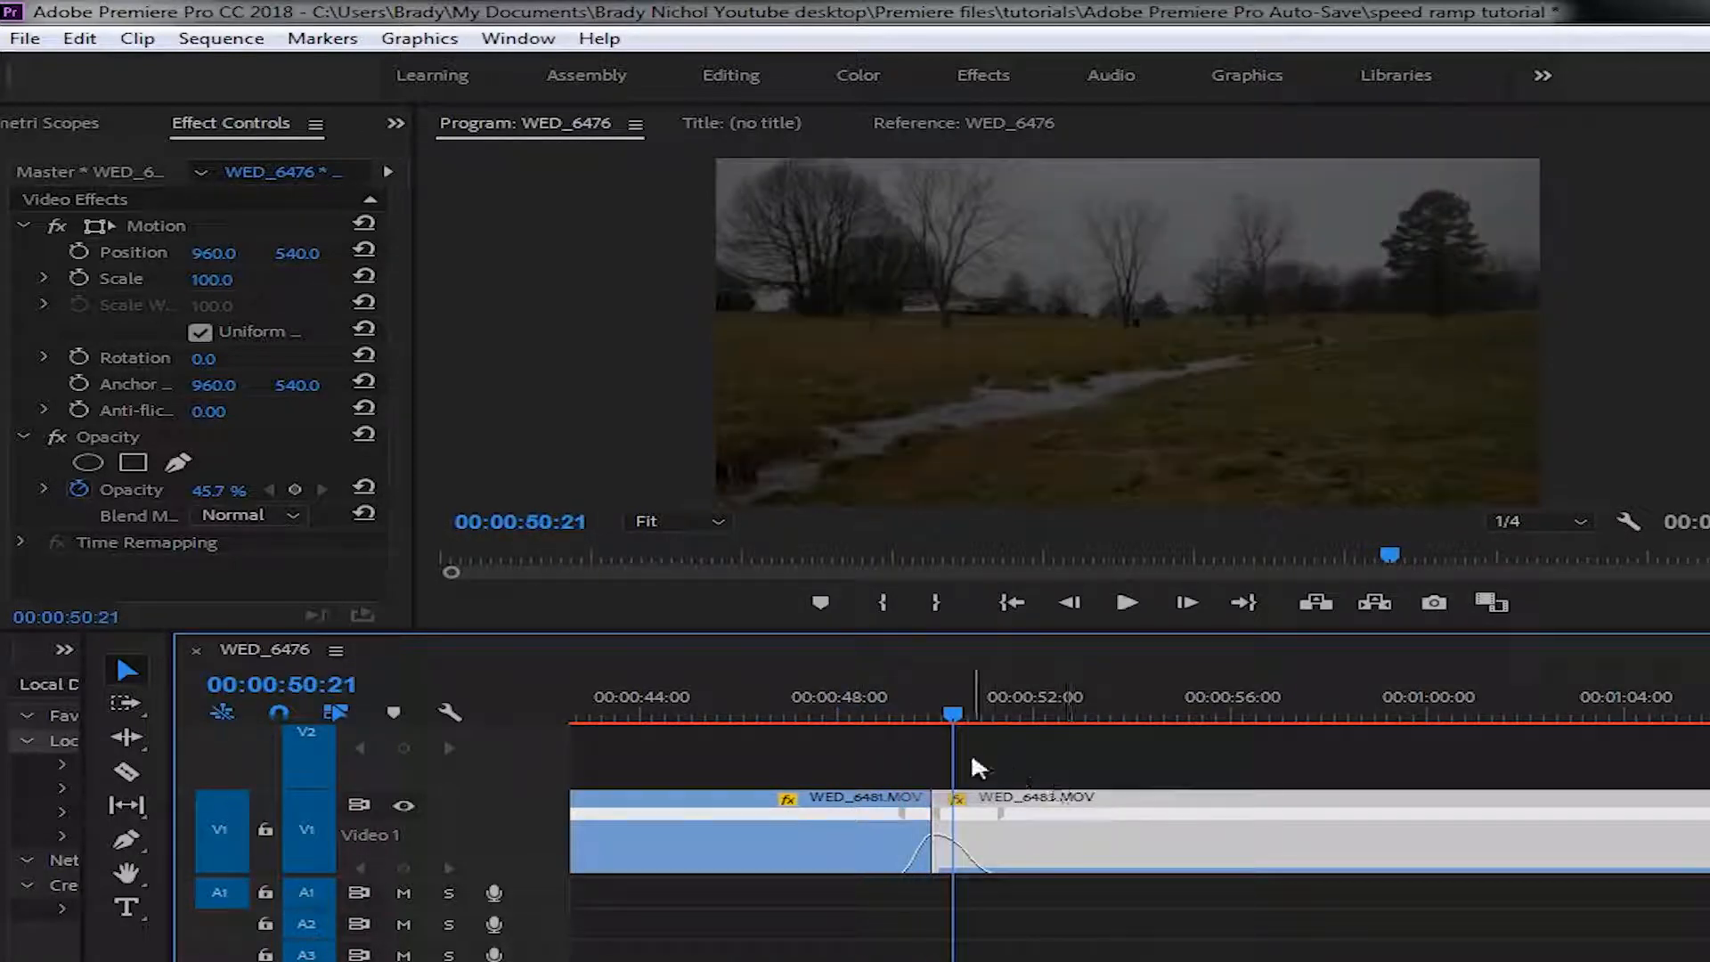
left_click(844, 708)
key("space")
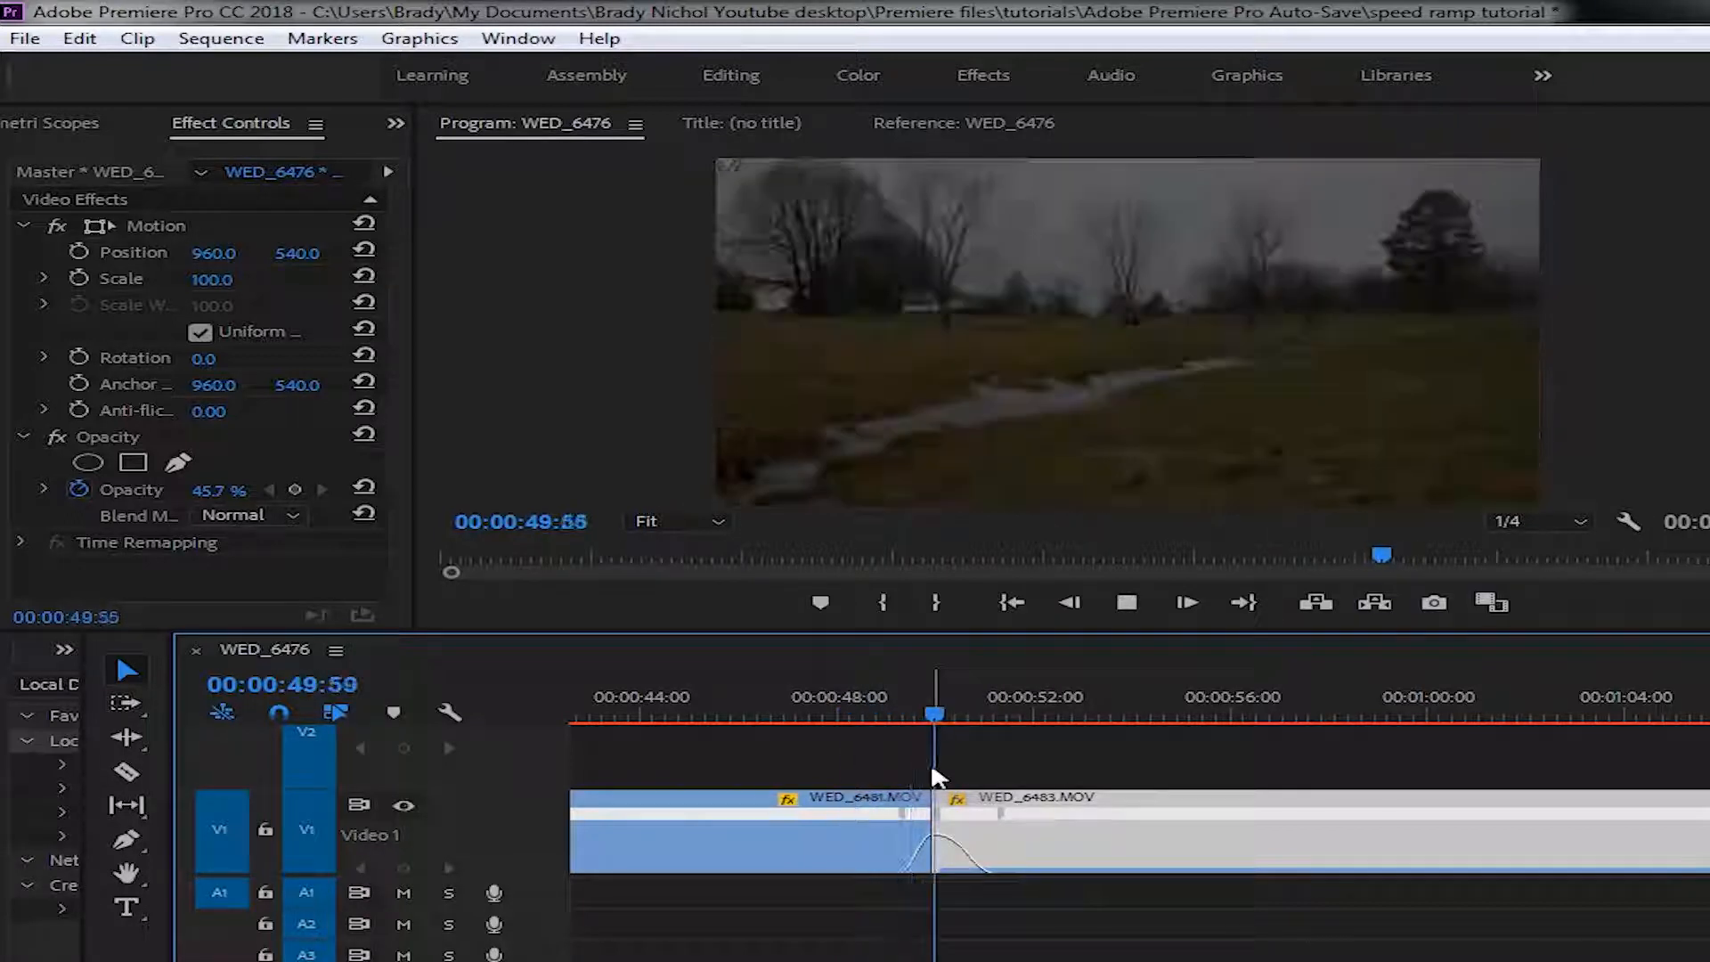
key("space")
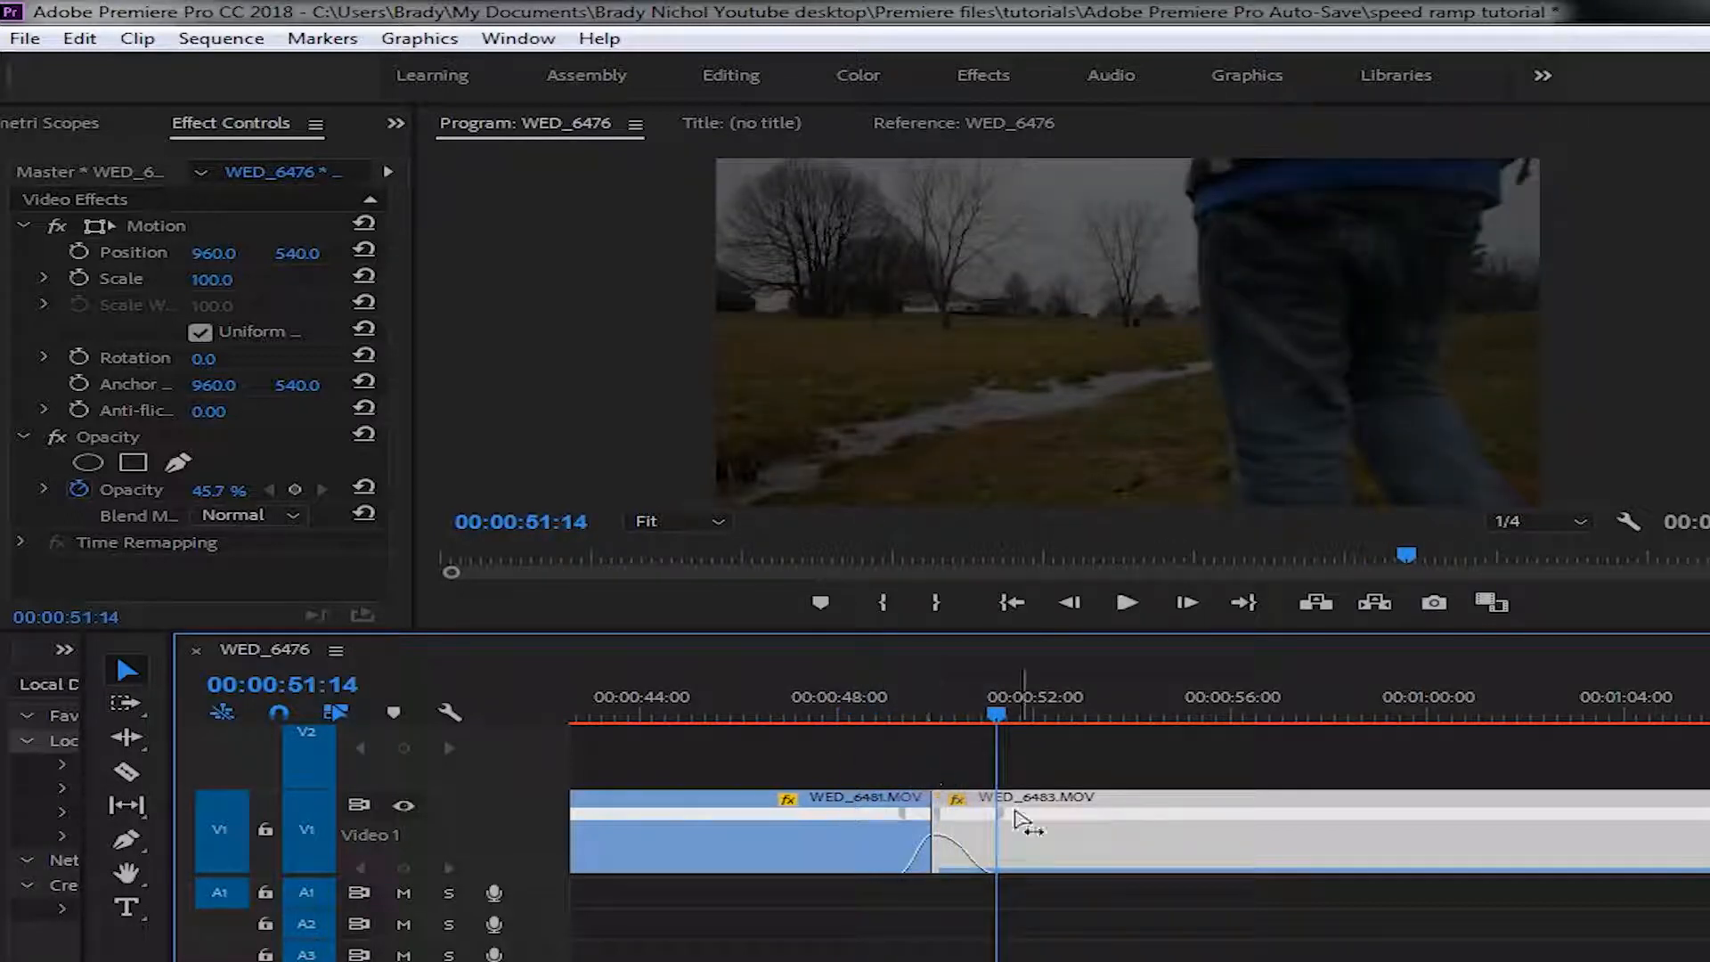
- Shift the speed ramp of WED_6483.MOV later and cut the clip at 00:00:51:14
left_click_drag(977, 811, 1024, 818)
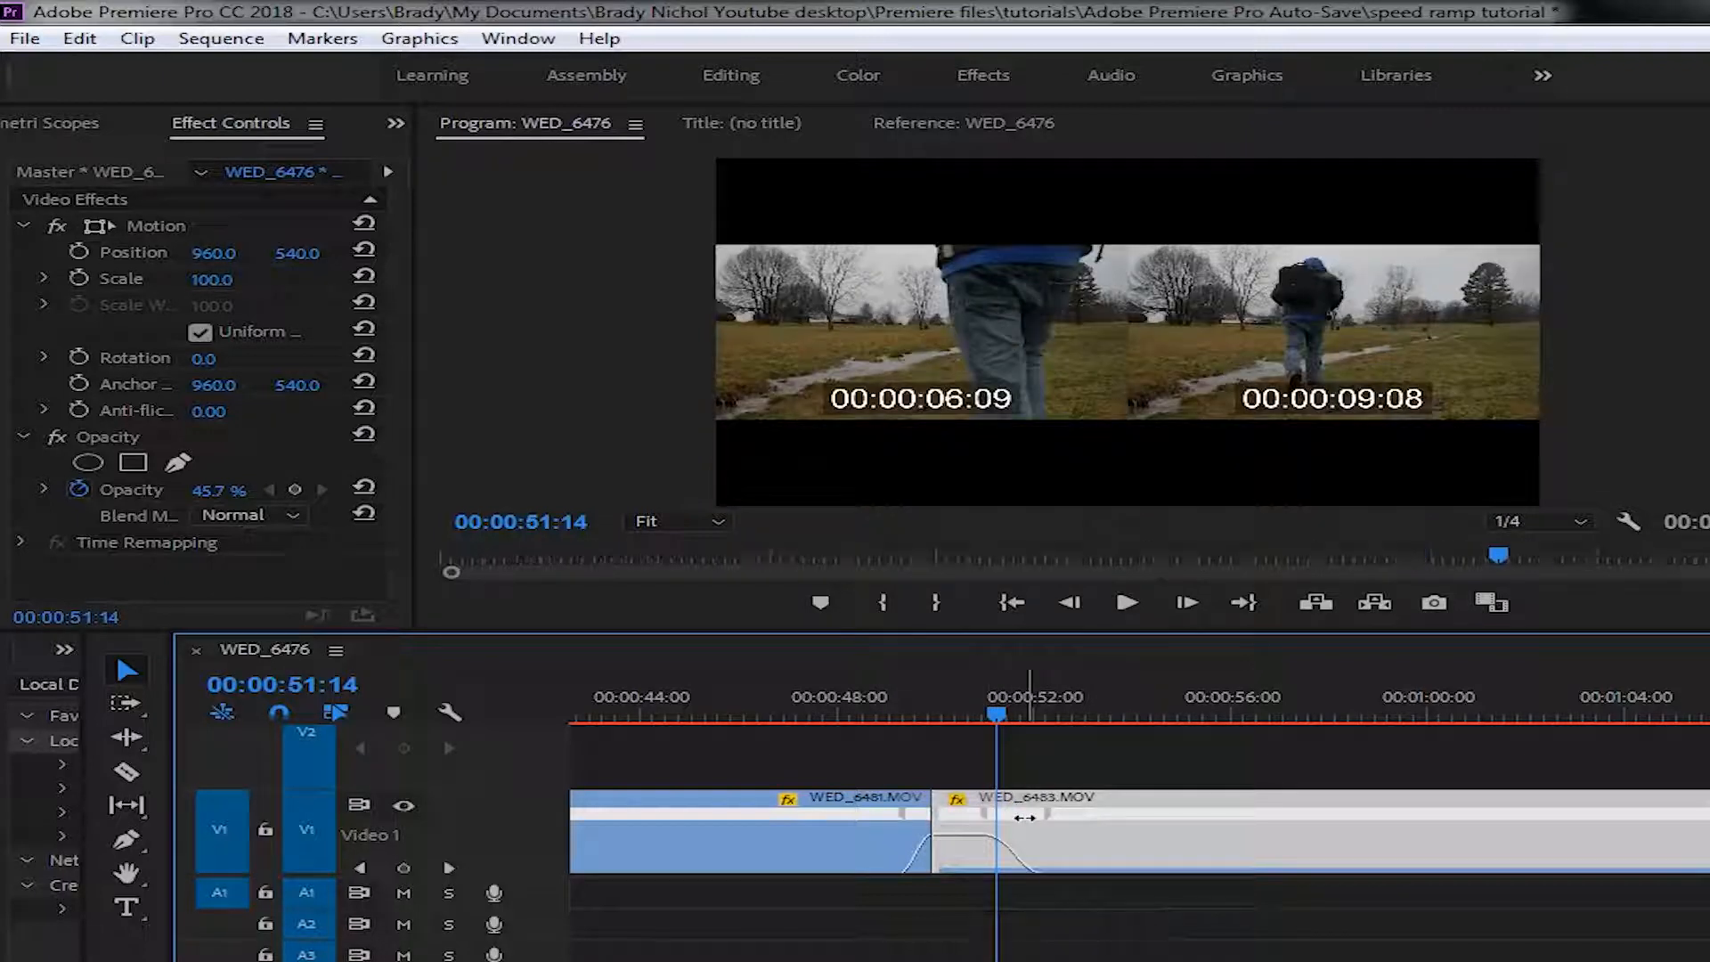
key("c")
left_click(992, 834)
key("v")
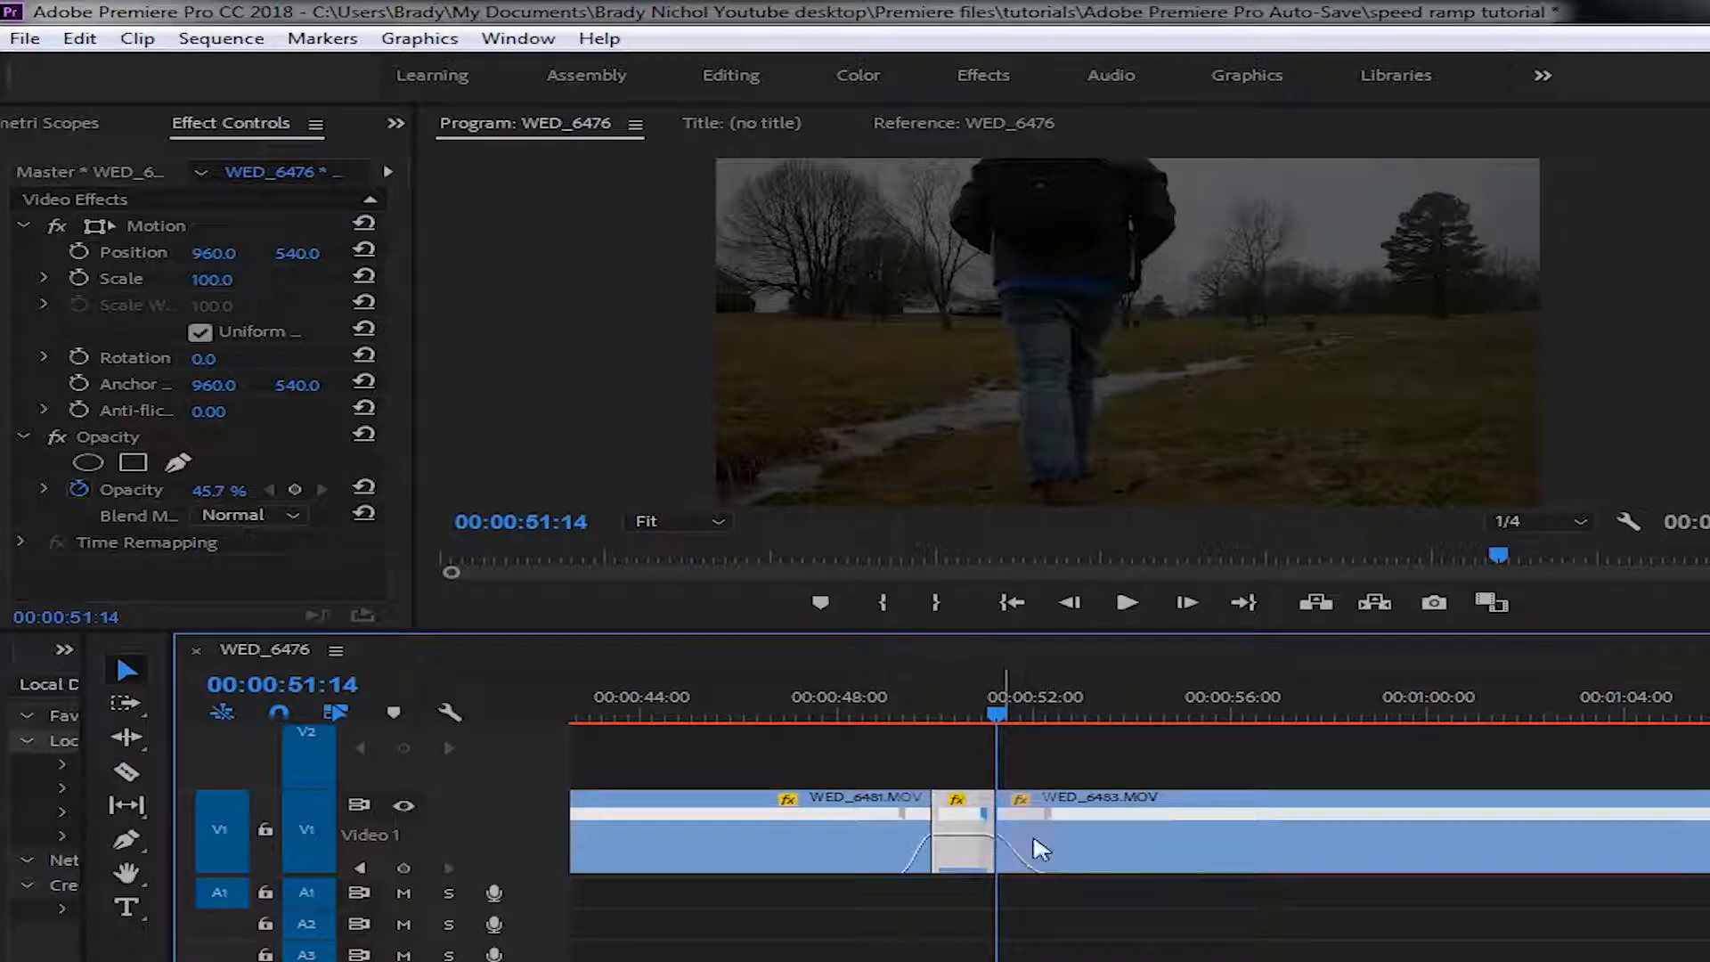
- Delete the piece of WED_6483.MOV before the cut and move the remainder 00:00:01:19 earlier against WED_6481.MOV
left_click(1016, 834)
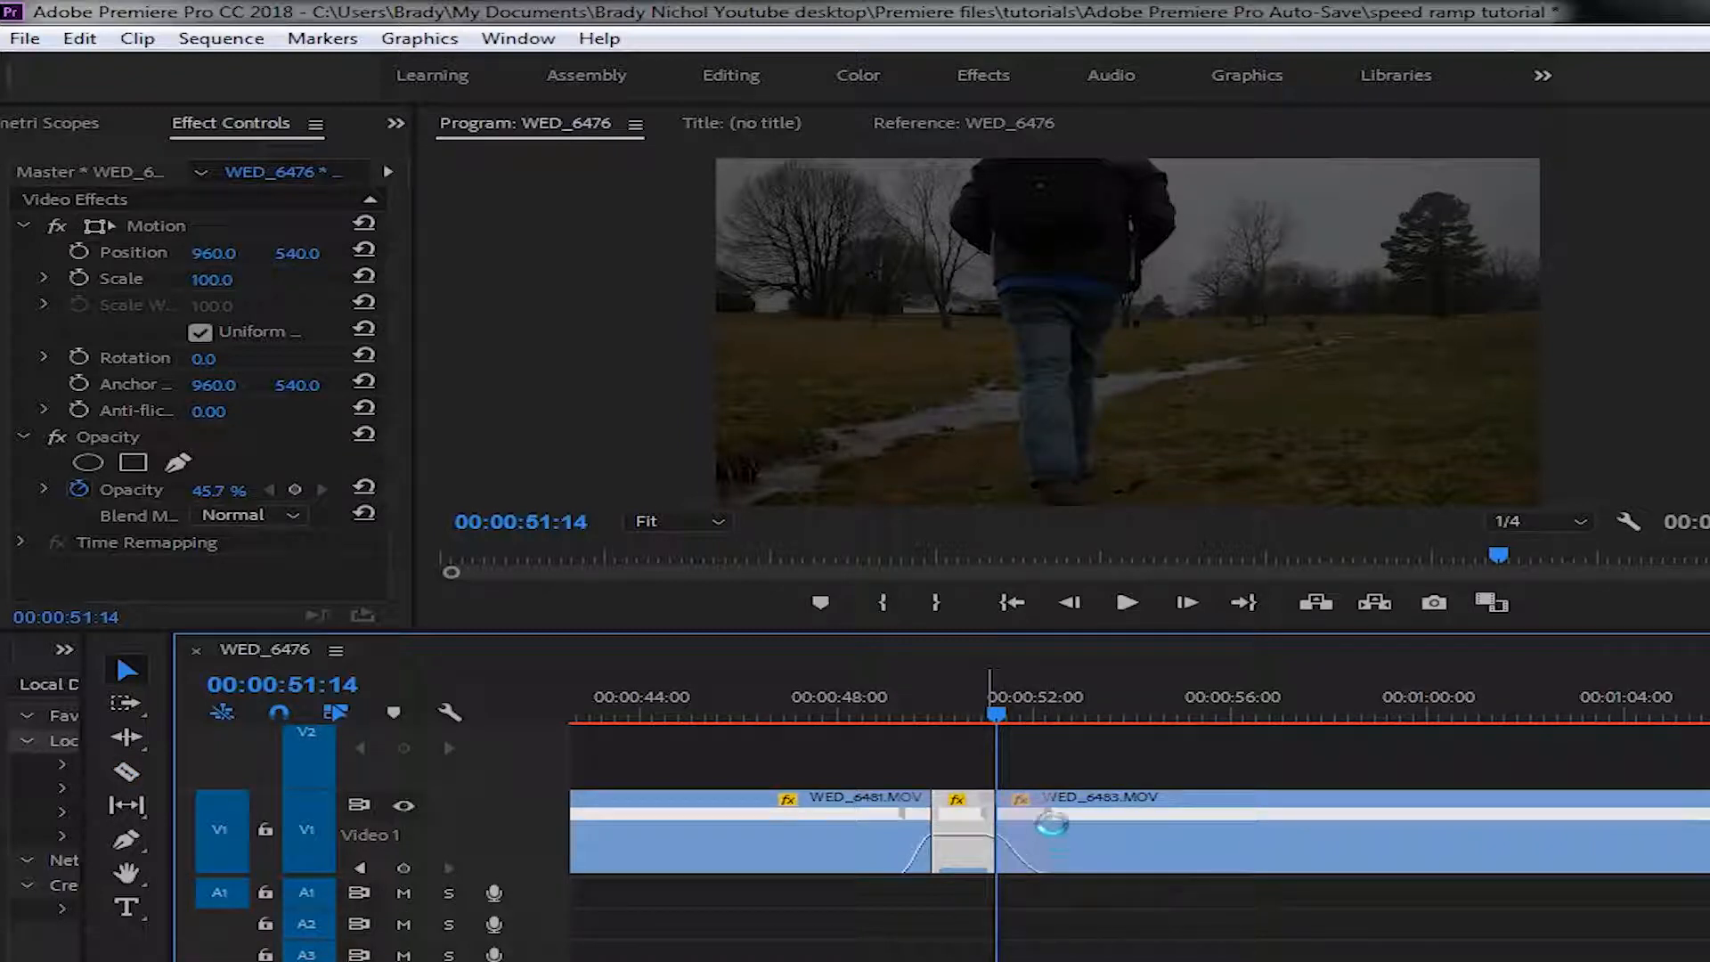
key("Delete")
left_click_drag(1140, 834, 1070, 843)
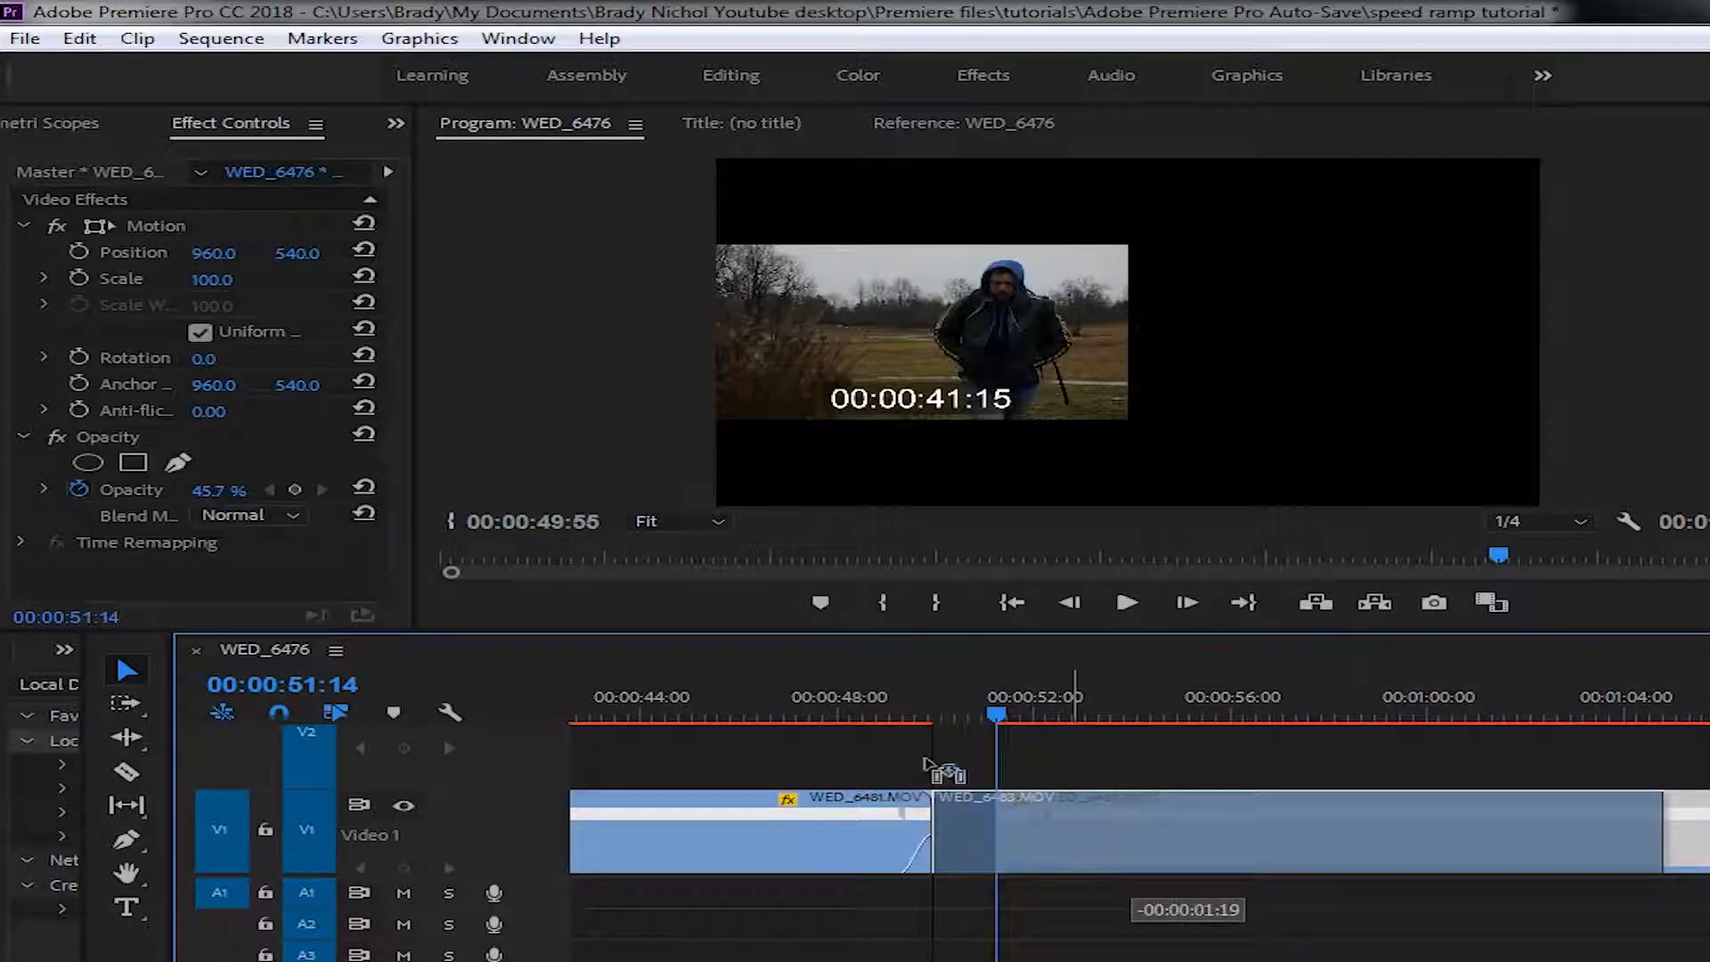
left_click_drag(925, 765, 926, 764)
- Play the trimmed transition between WED_6481.MOV and WED_6483.MOV to check the ramp
left_click(859, 710)
key("space")
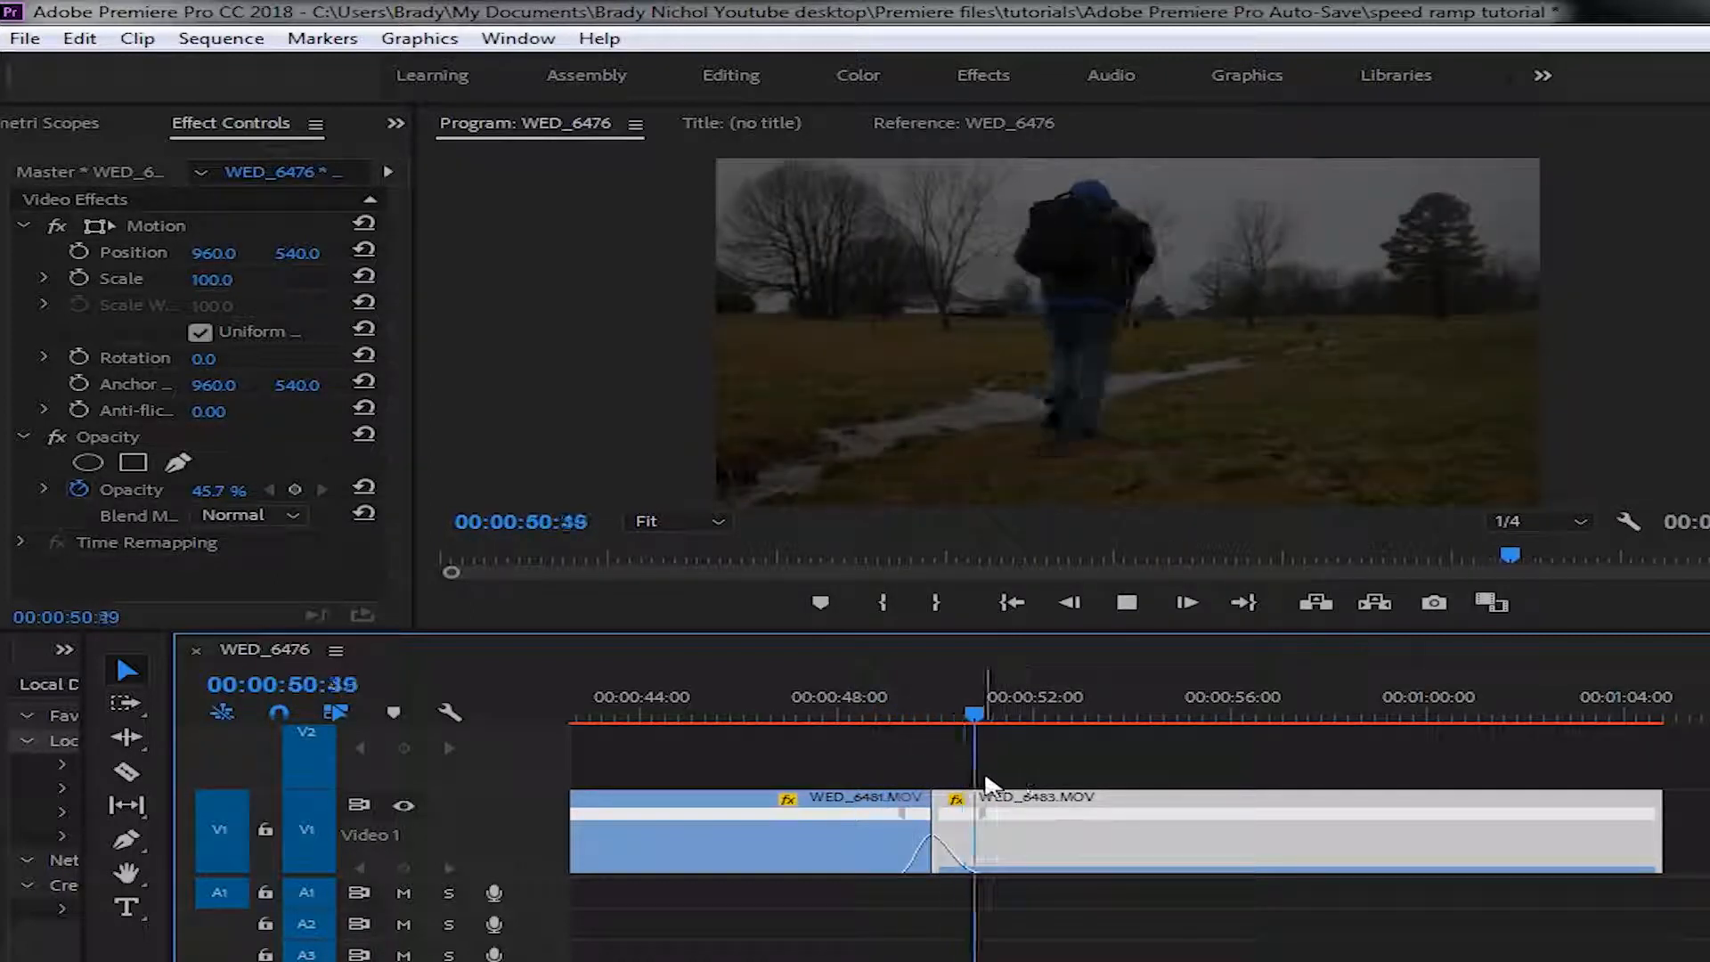
key("space")
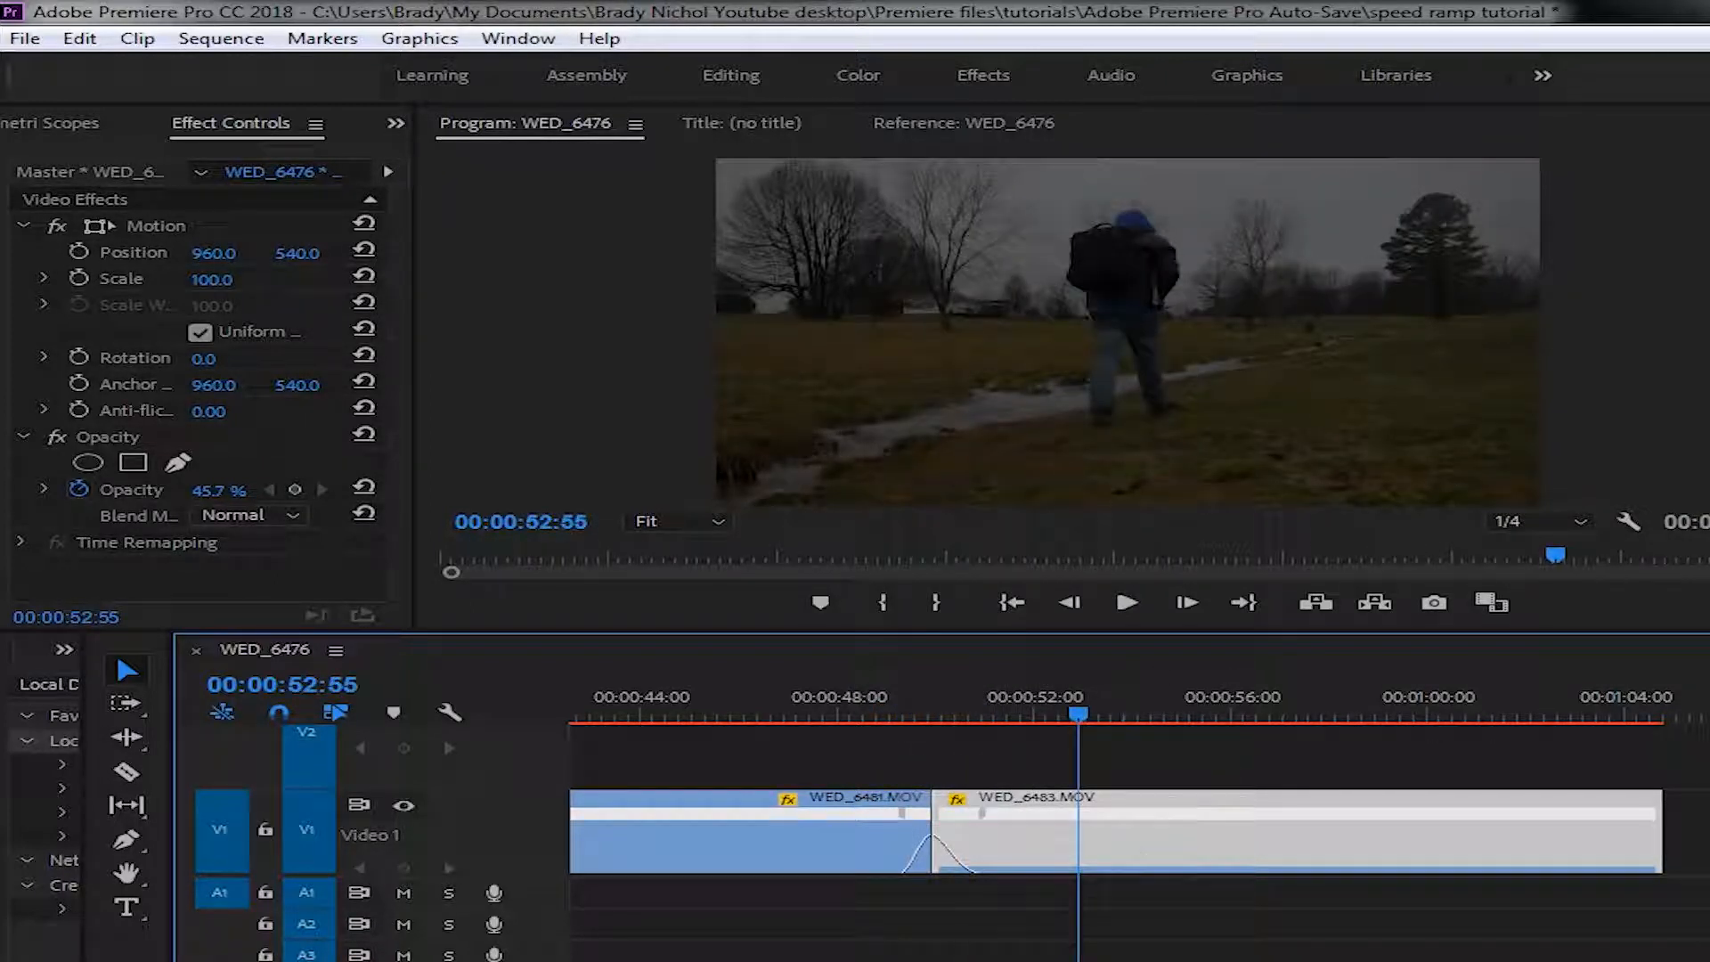
- Shorten the speed ramps on both sides of the WED_6481.MOV/WED_6483.MOV cut by moving their speed keyframe halves closer to it
scroll(1115, 828, "down", 2)
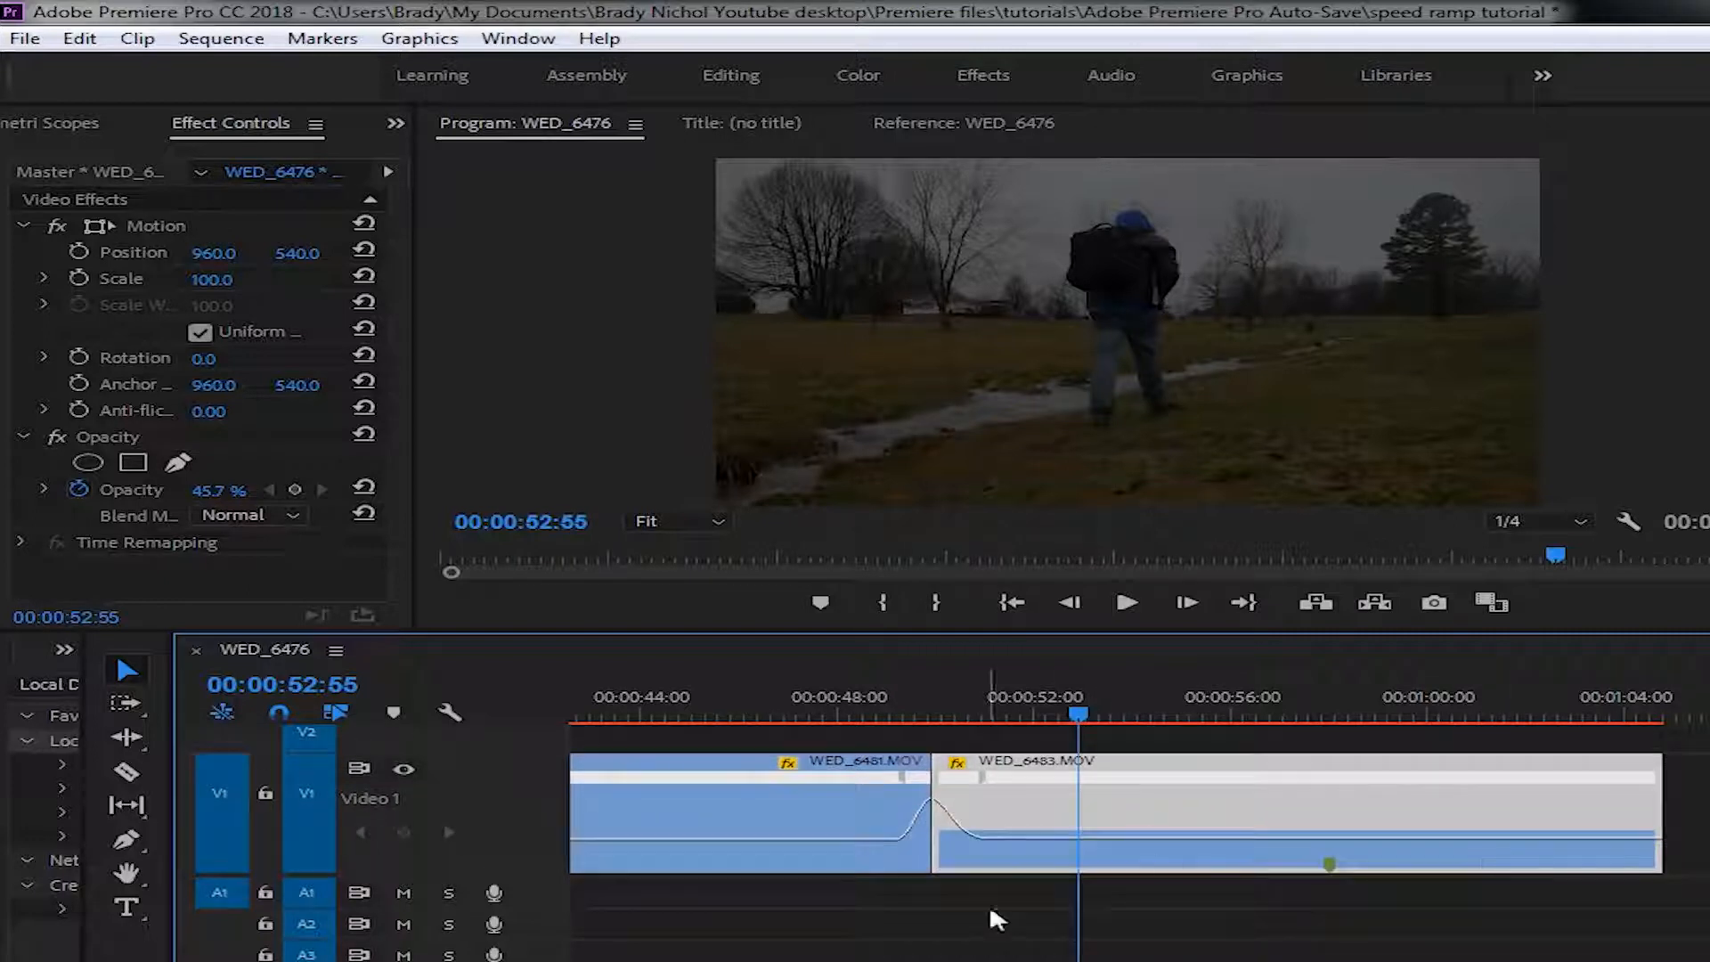
left_click(912, 779)
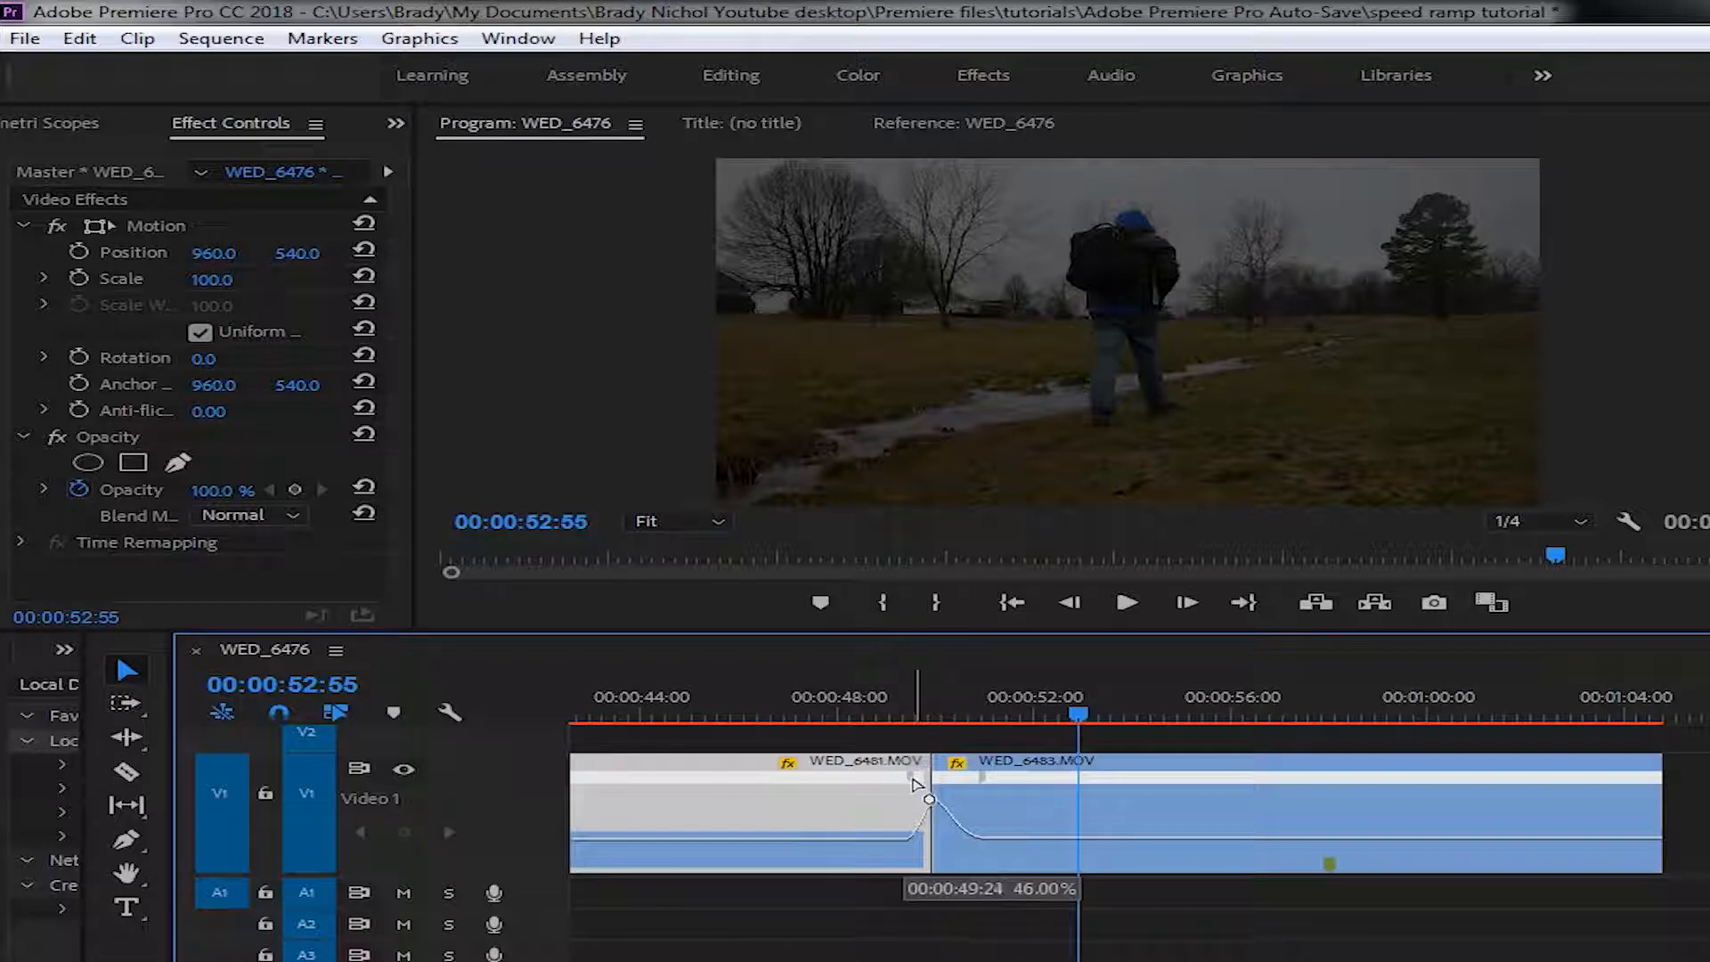
left_click_drag(917, 778, 962, 783)
- Play the tightened WED_6481.MOV/WED_6483.MOV transition twice, starting near 00:00:48:51
left_click(880, 705)
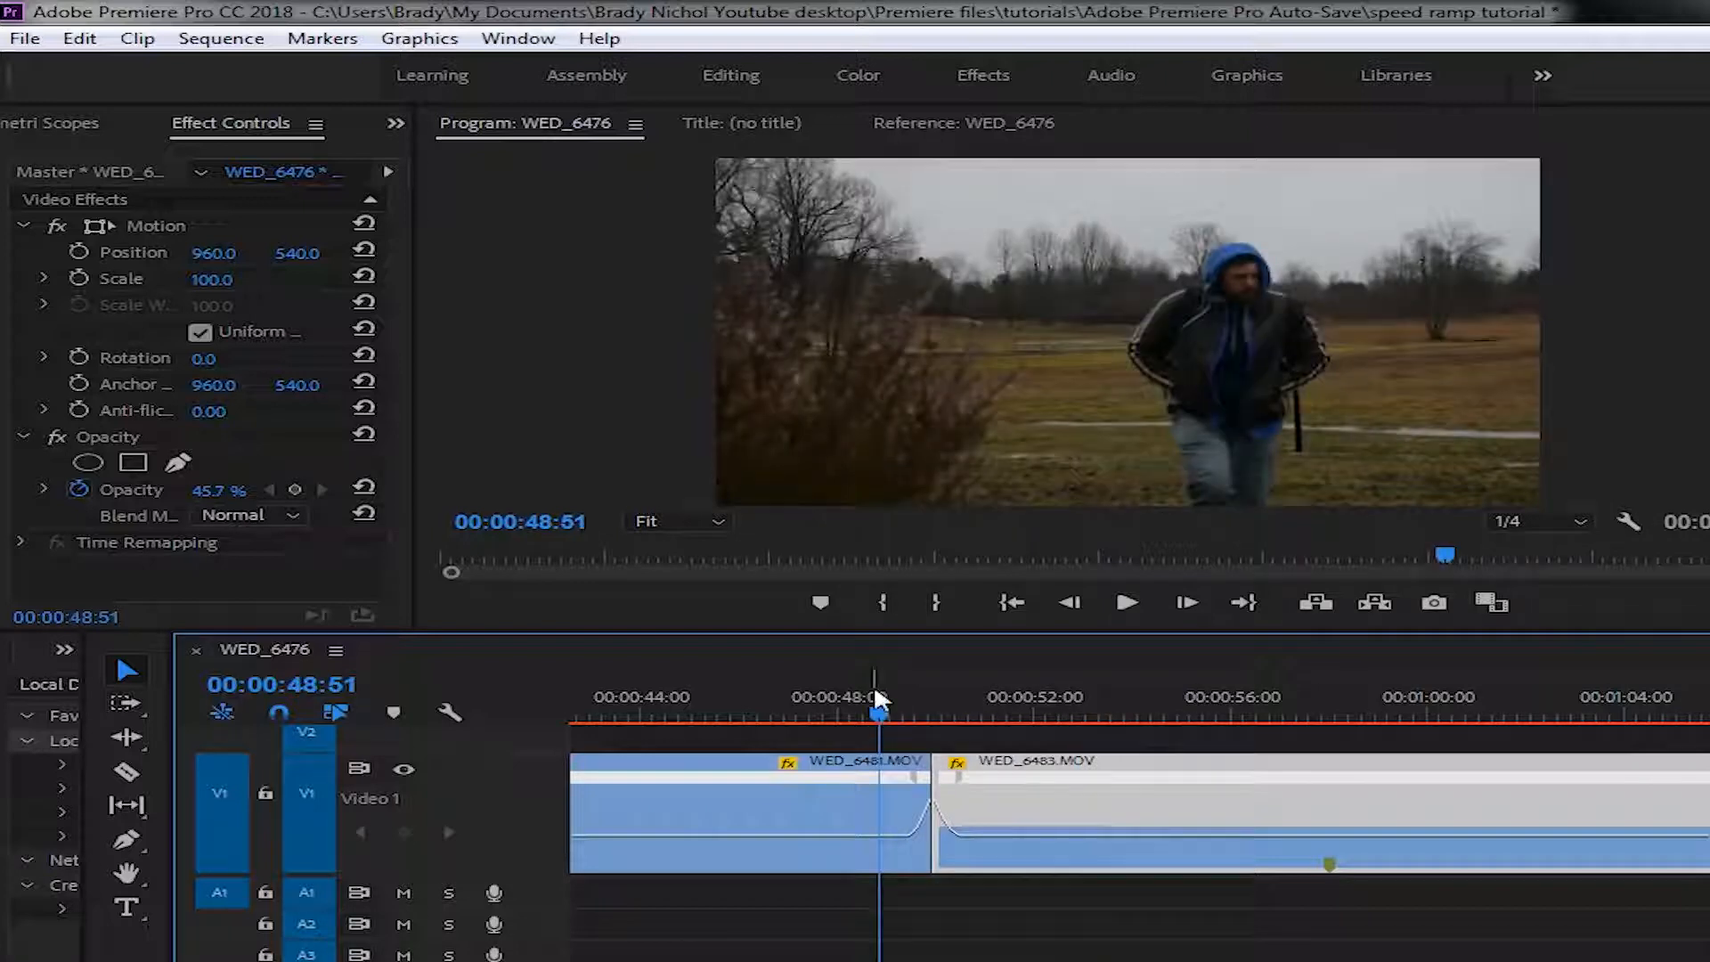
key("space")
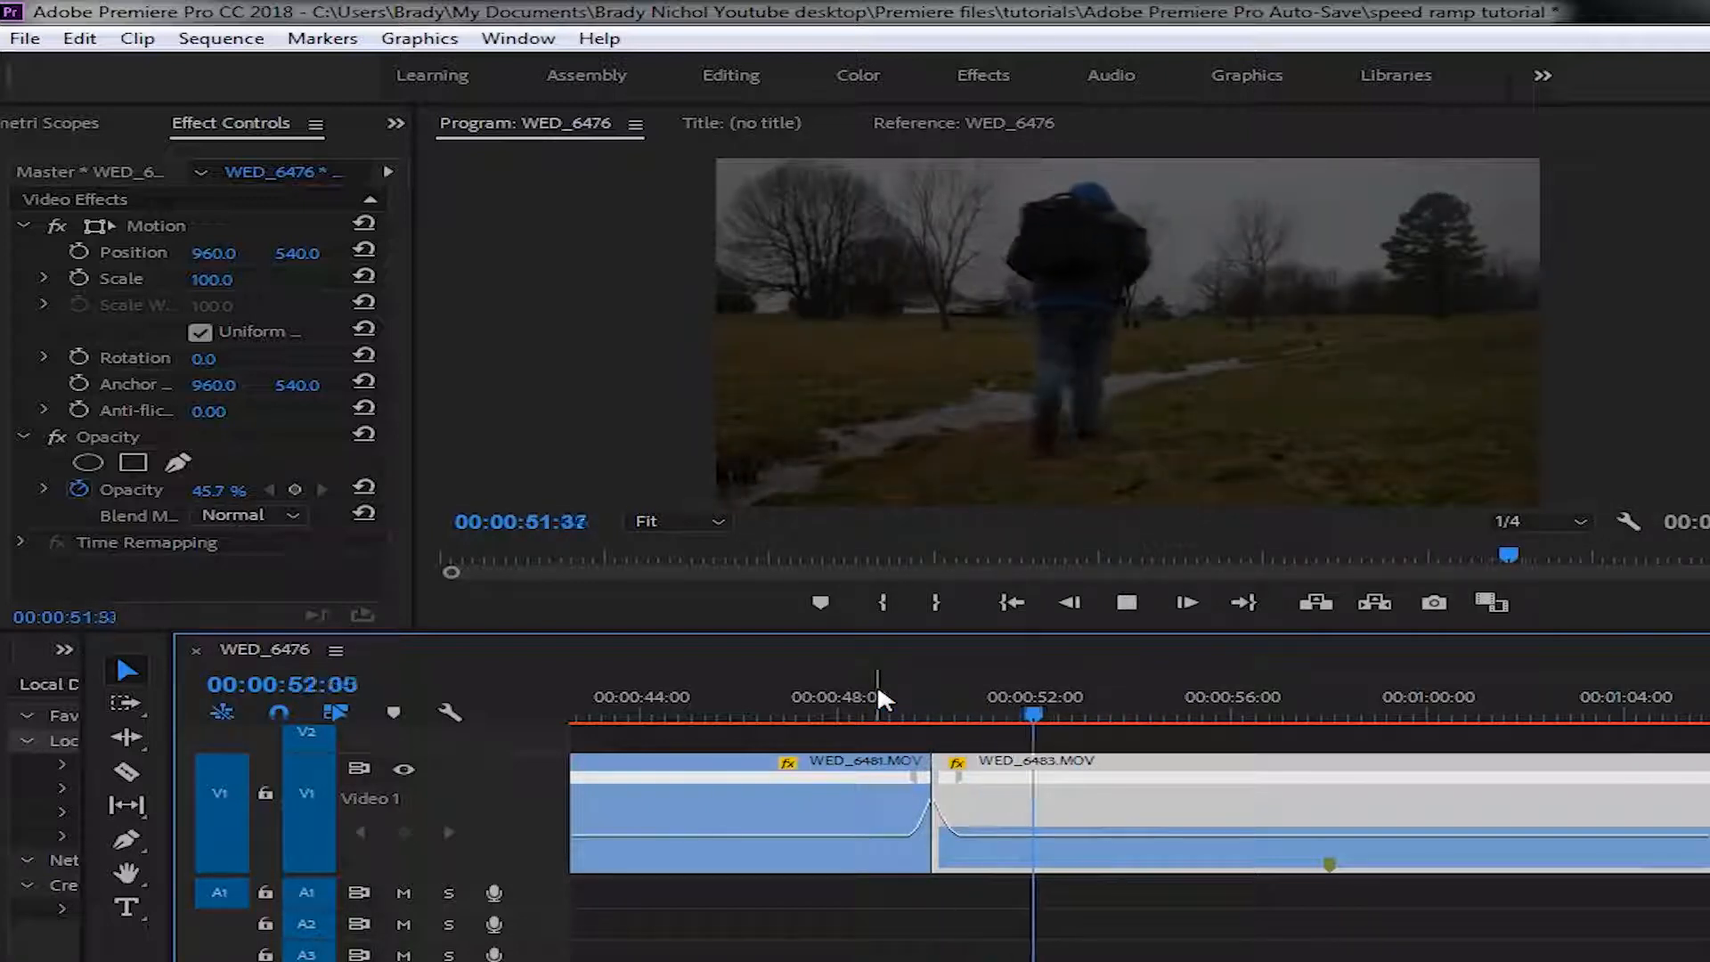
key("space")
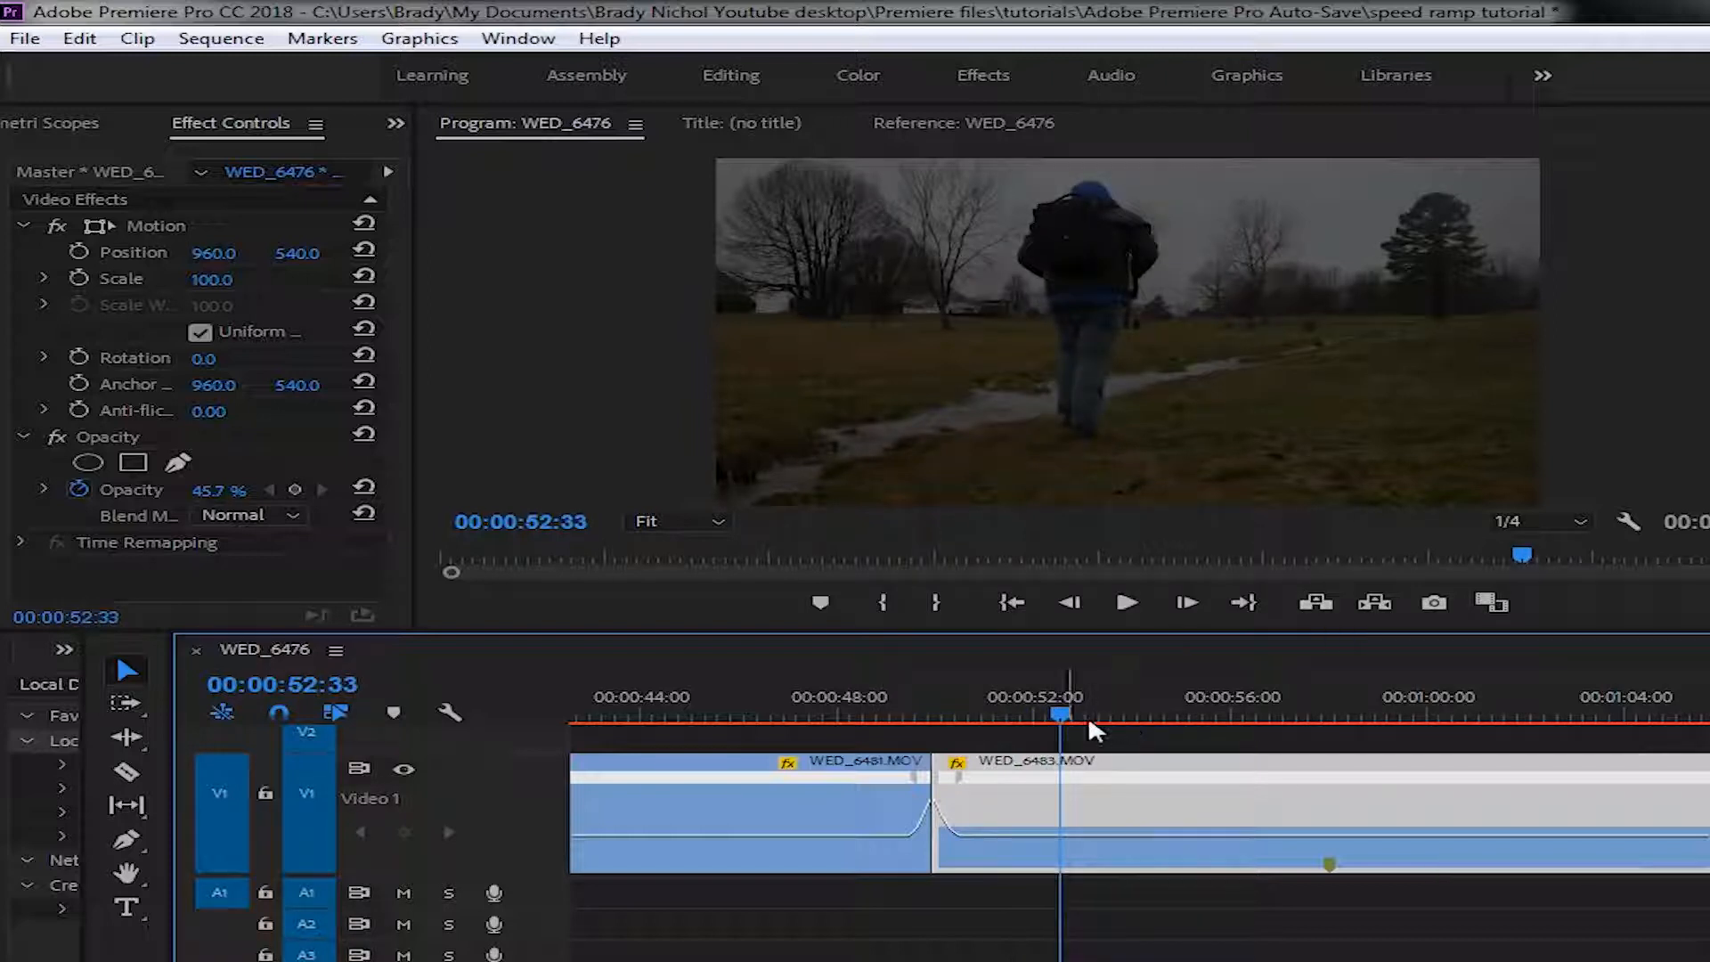
left_click_drag(1053, 720, 873, 735)
key("space")
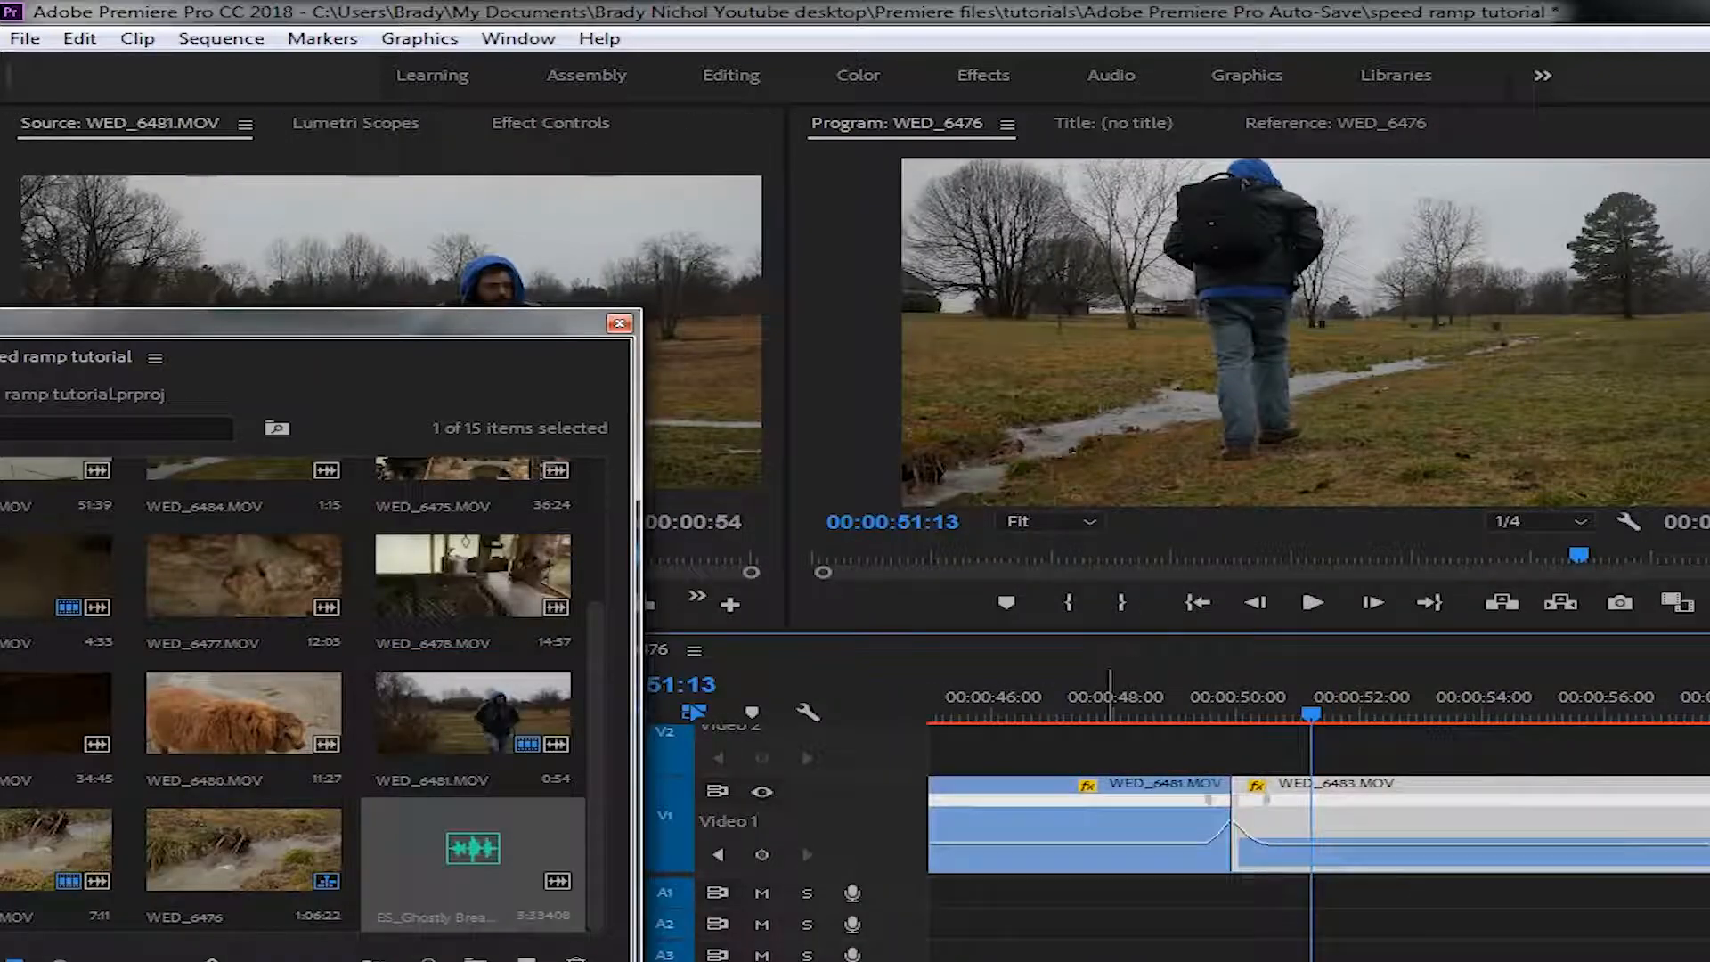
- Move the Ghostly Breath sound effect on A1 under the WED_6482.MOV/WED_6473.MOV transition, starting about 00:00:05:22, slightly before the cut
scroll(1195, 889, "up", 10)
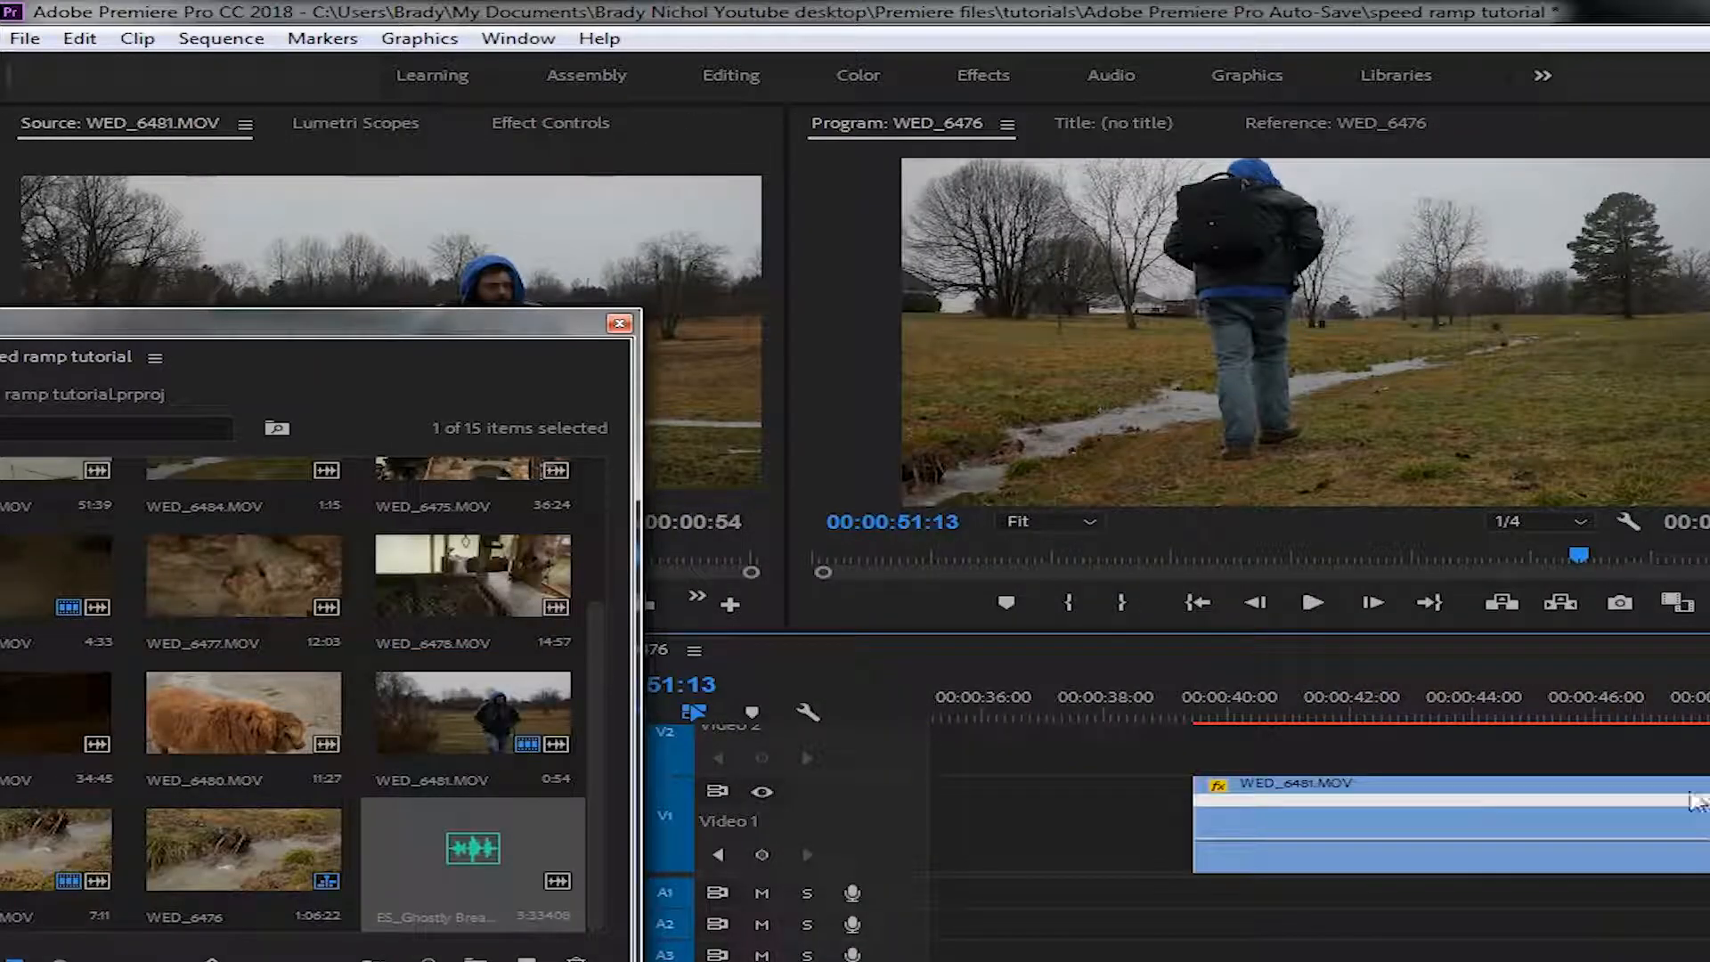
scroll(1119, 923, "up", 2)
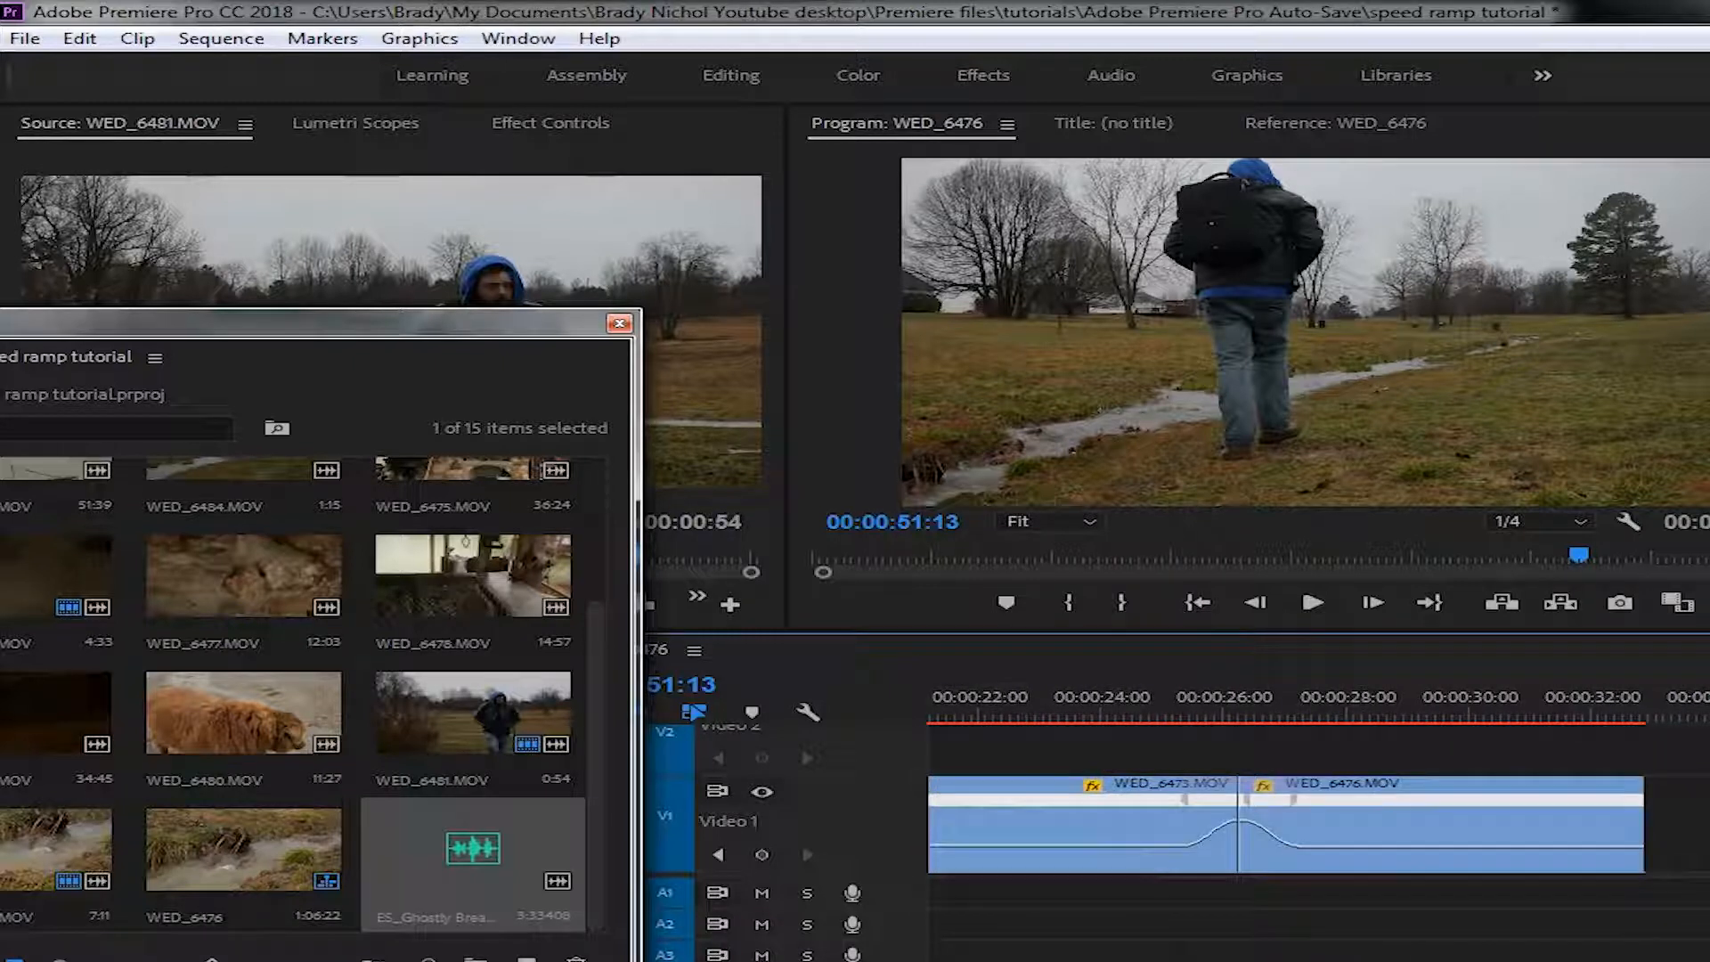
scroll(1282, 828, "up", 10)
left_click(1306, 904)
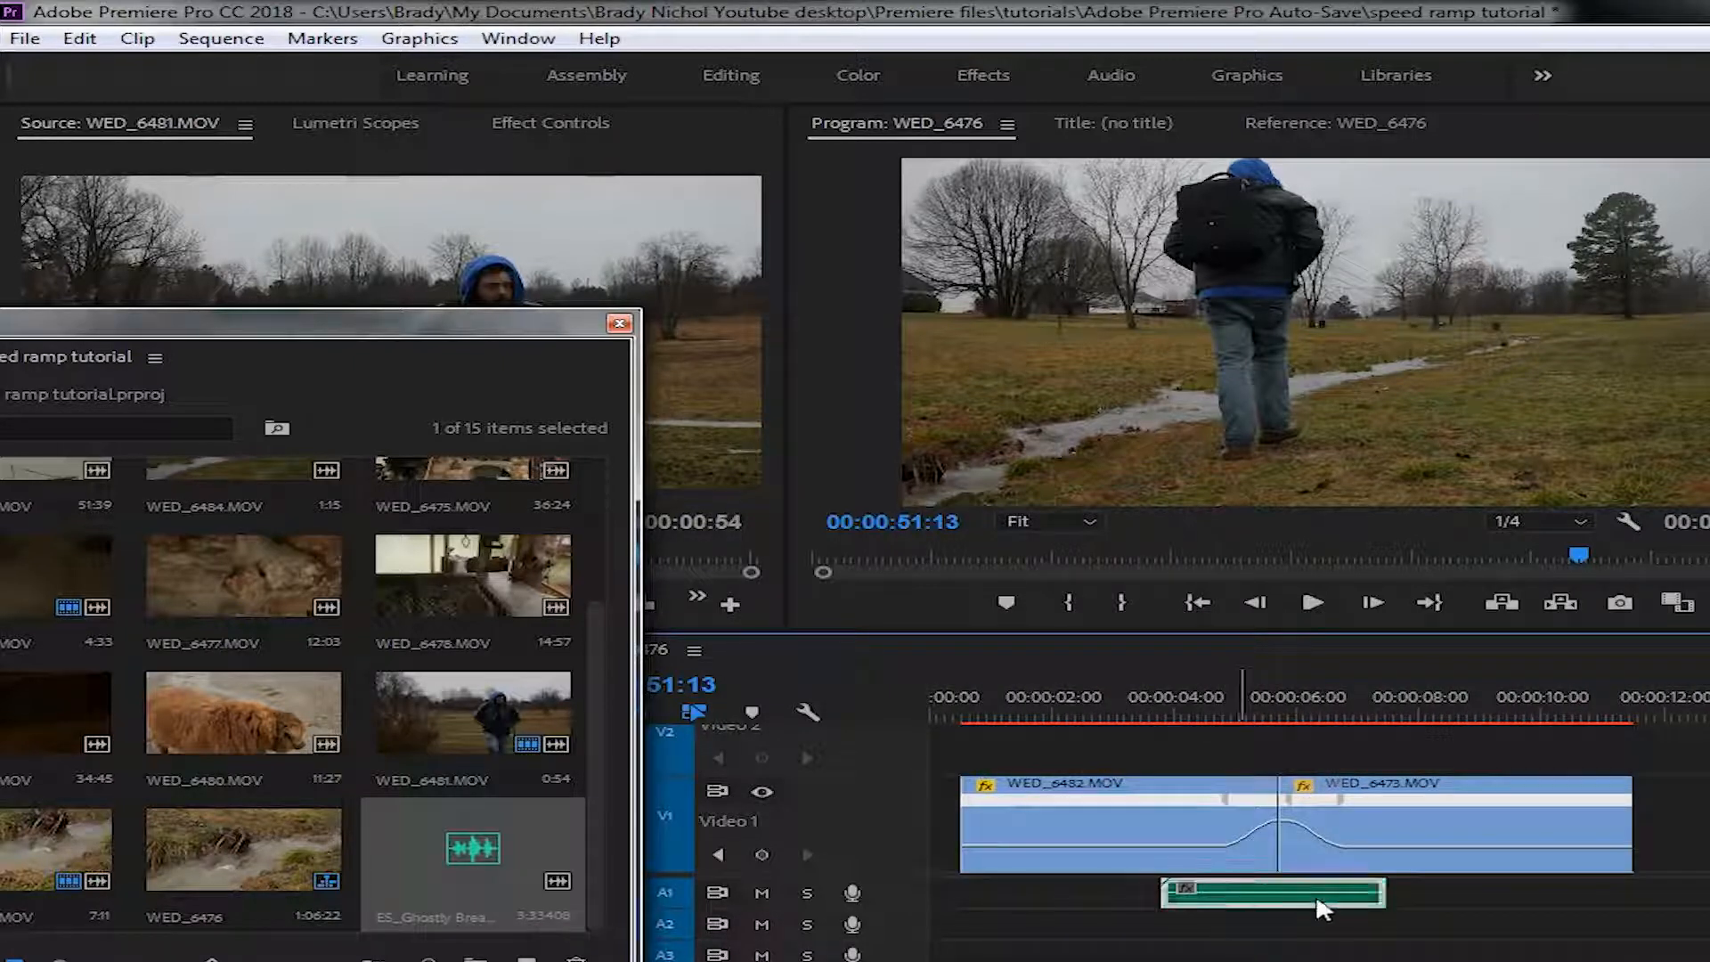
left_click_drag(1274, 887, 1390, 890)
left_click_drag(445, 323, 0, 269)
left_click_drag(1402, 901, 1380, 901)
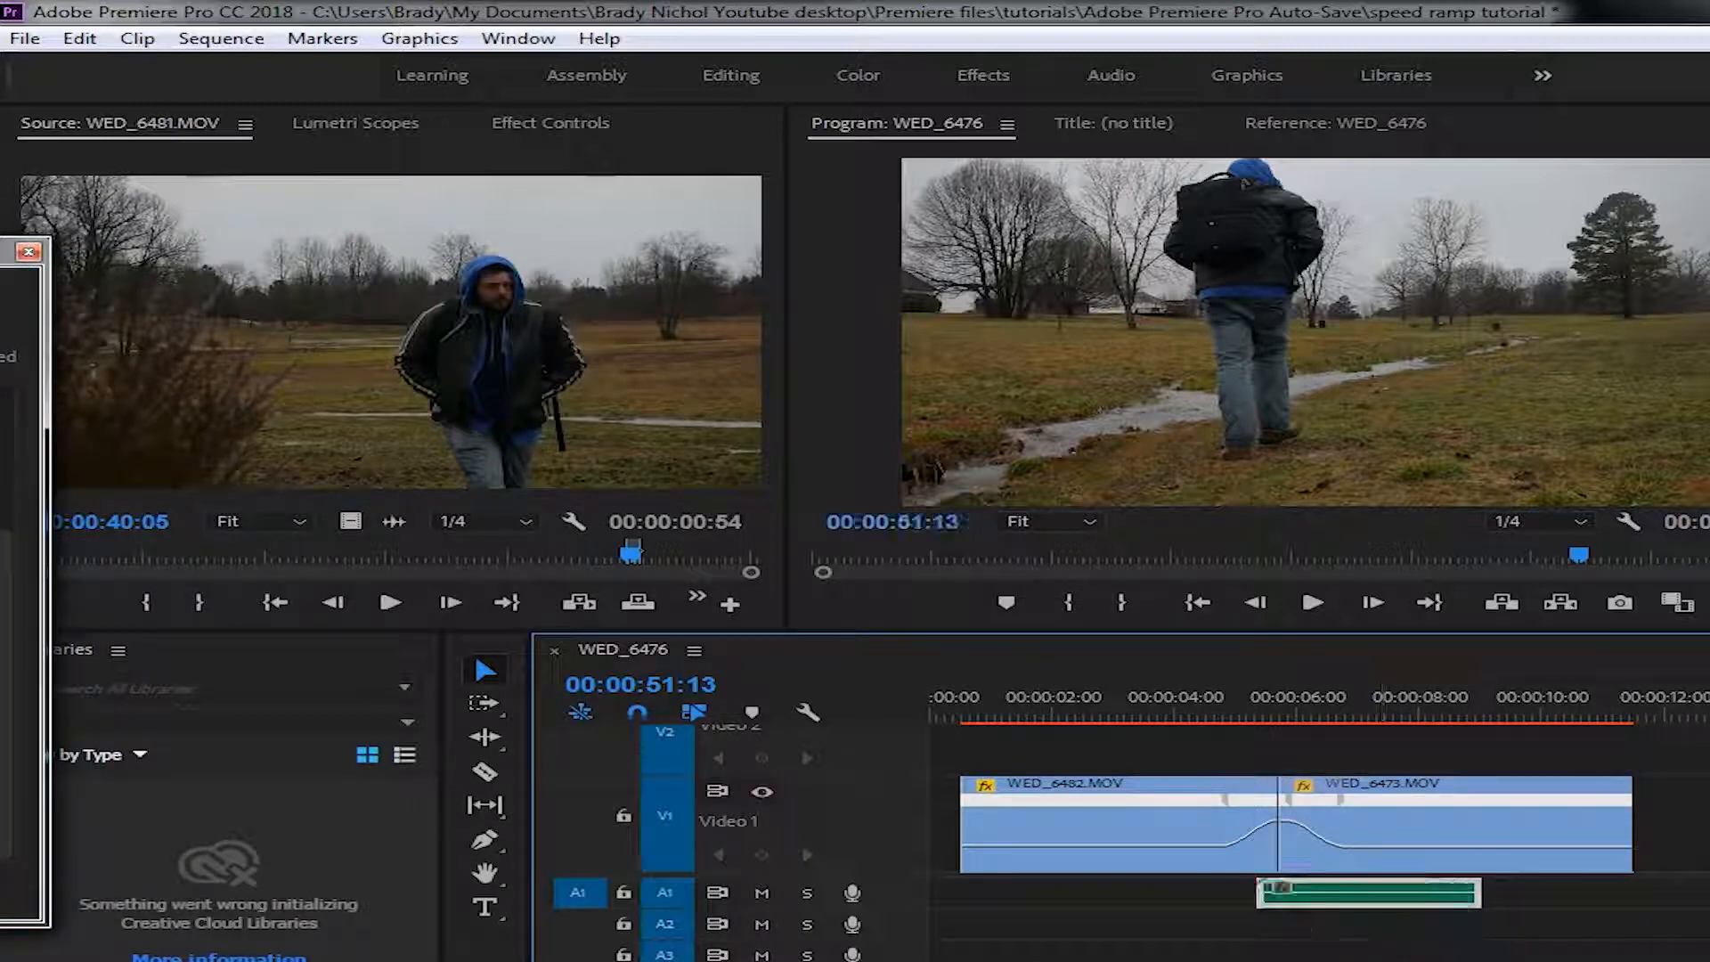
- Play the WED_6482.MOV/WED_6473.MOV transition several times to check the sound effect's timing against the ramp
left_click_drag(935, 961, 1051, 961)
scroll(1318, 828, "up", 3)
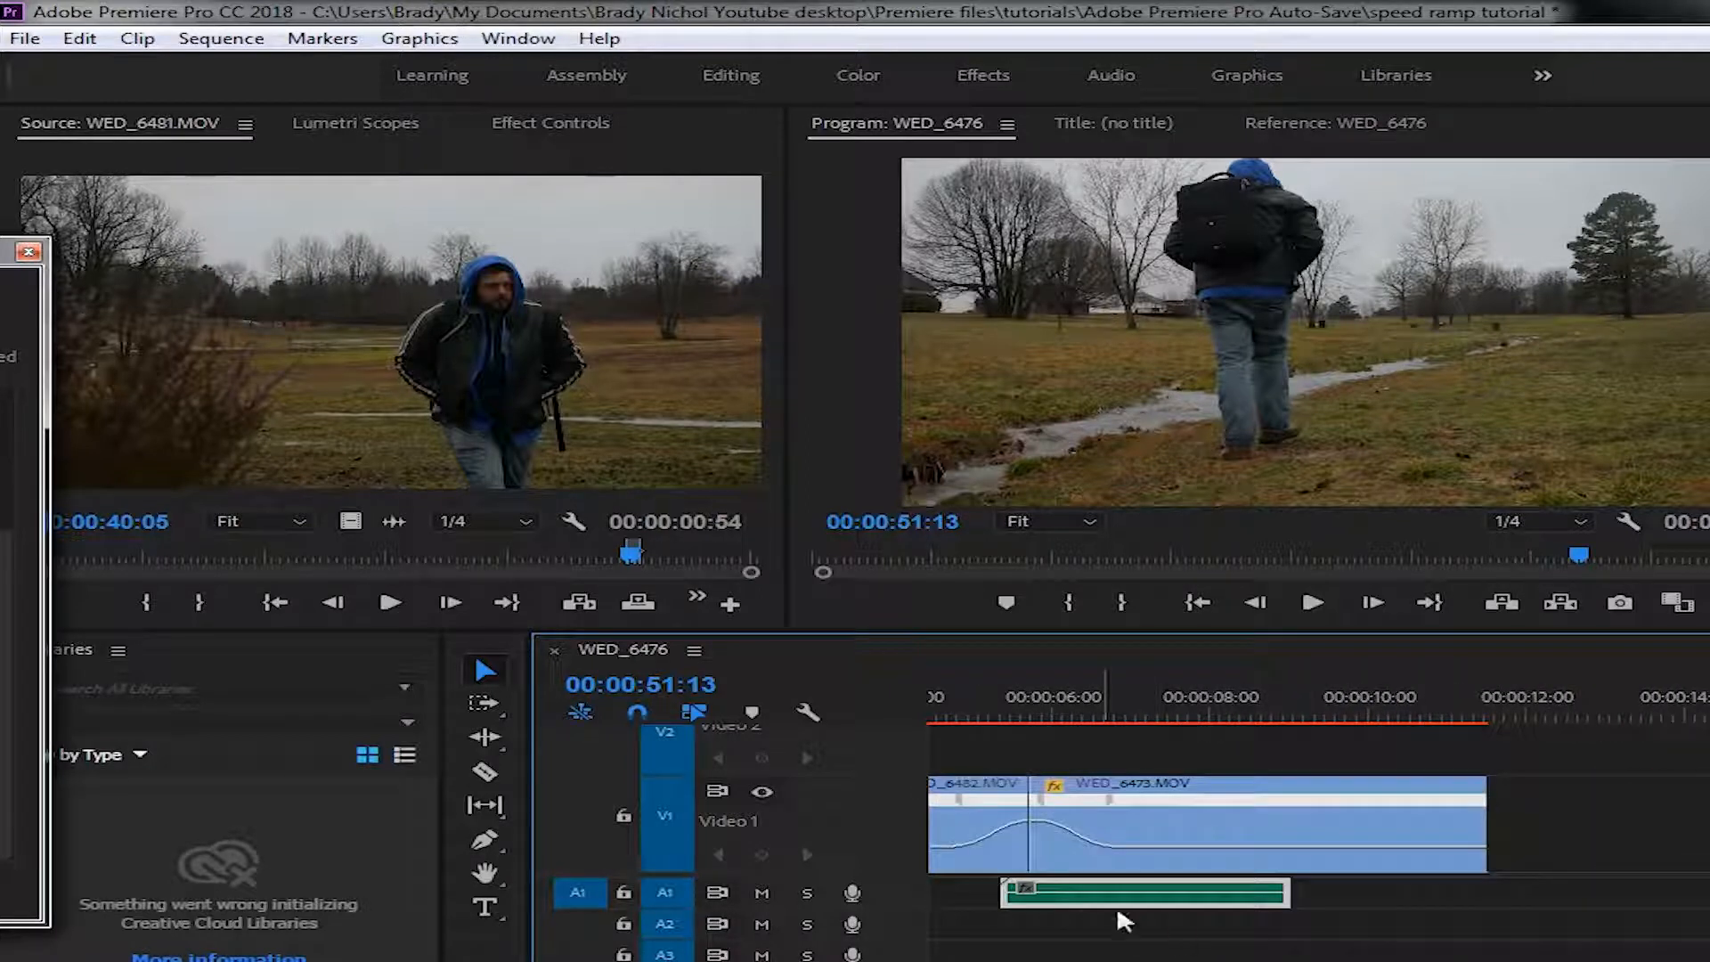
left_click(985, 712)
key("space")
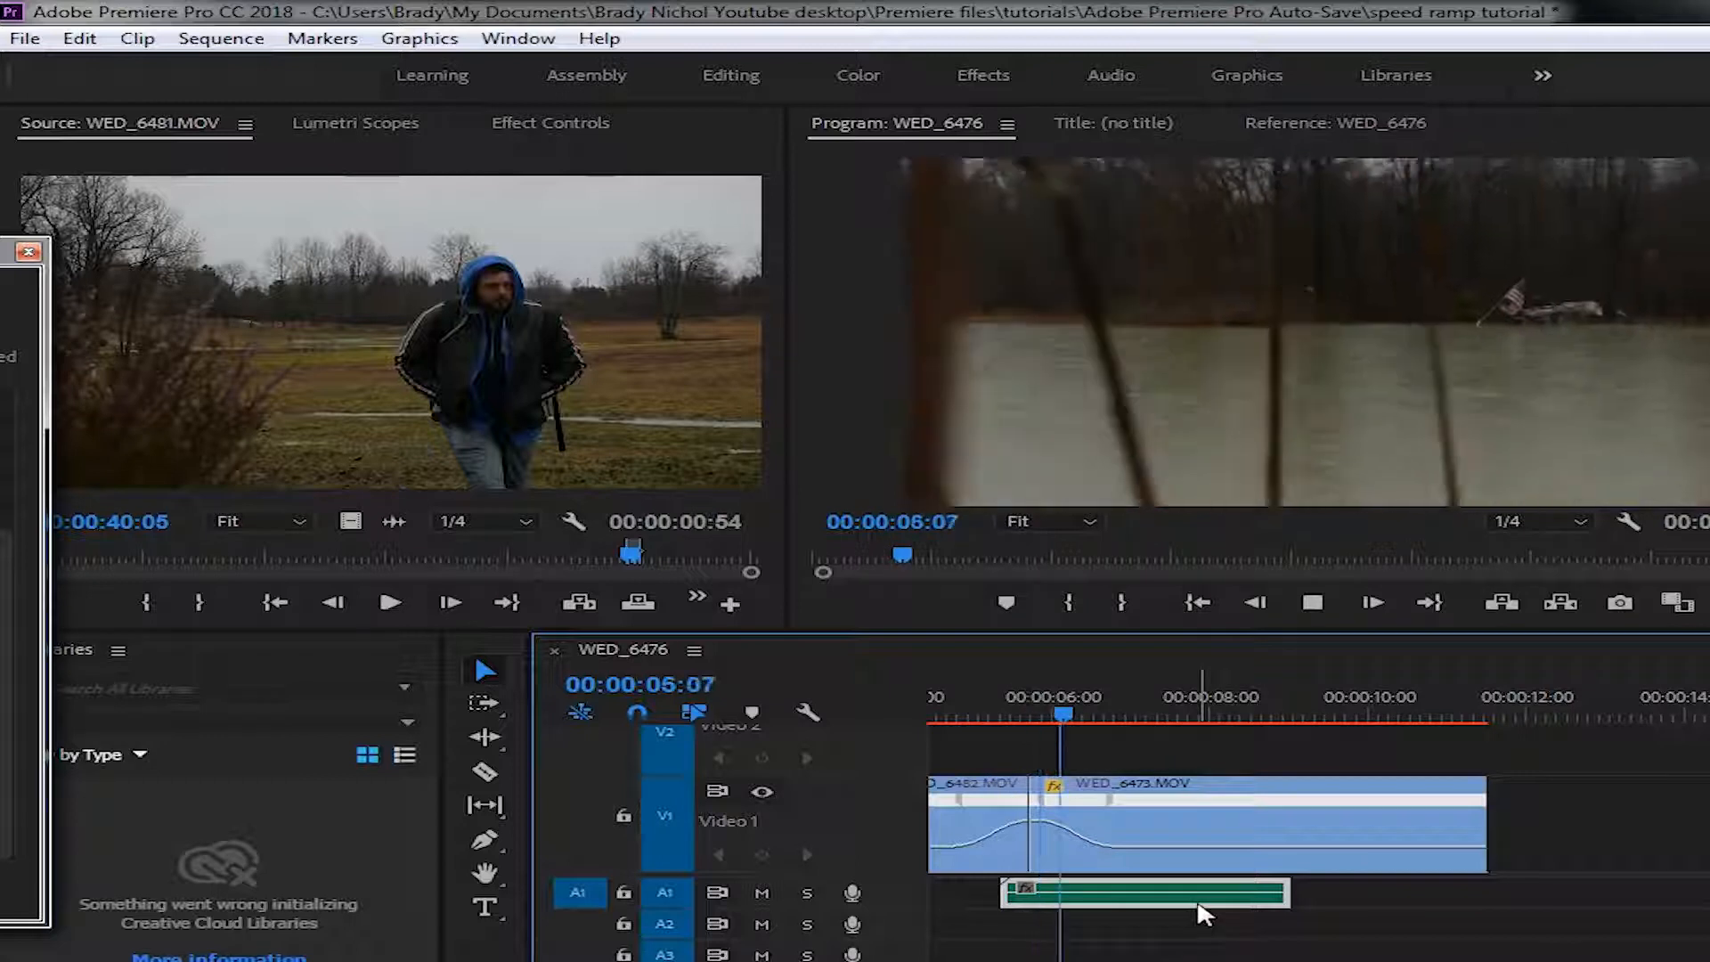
left_click(1139, 725)
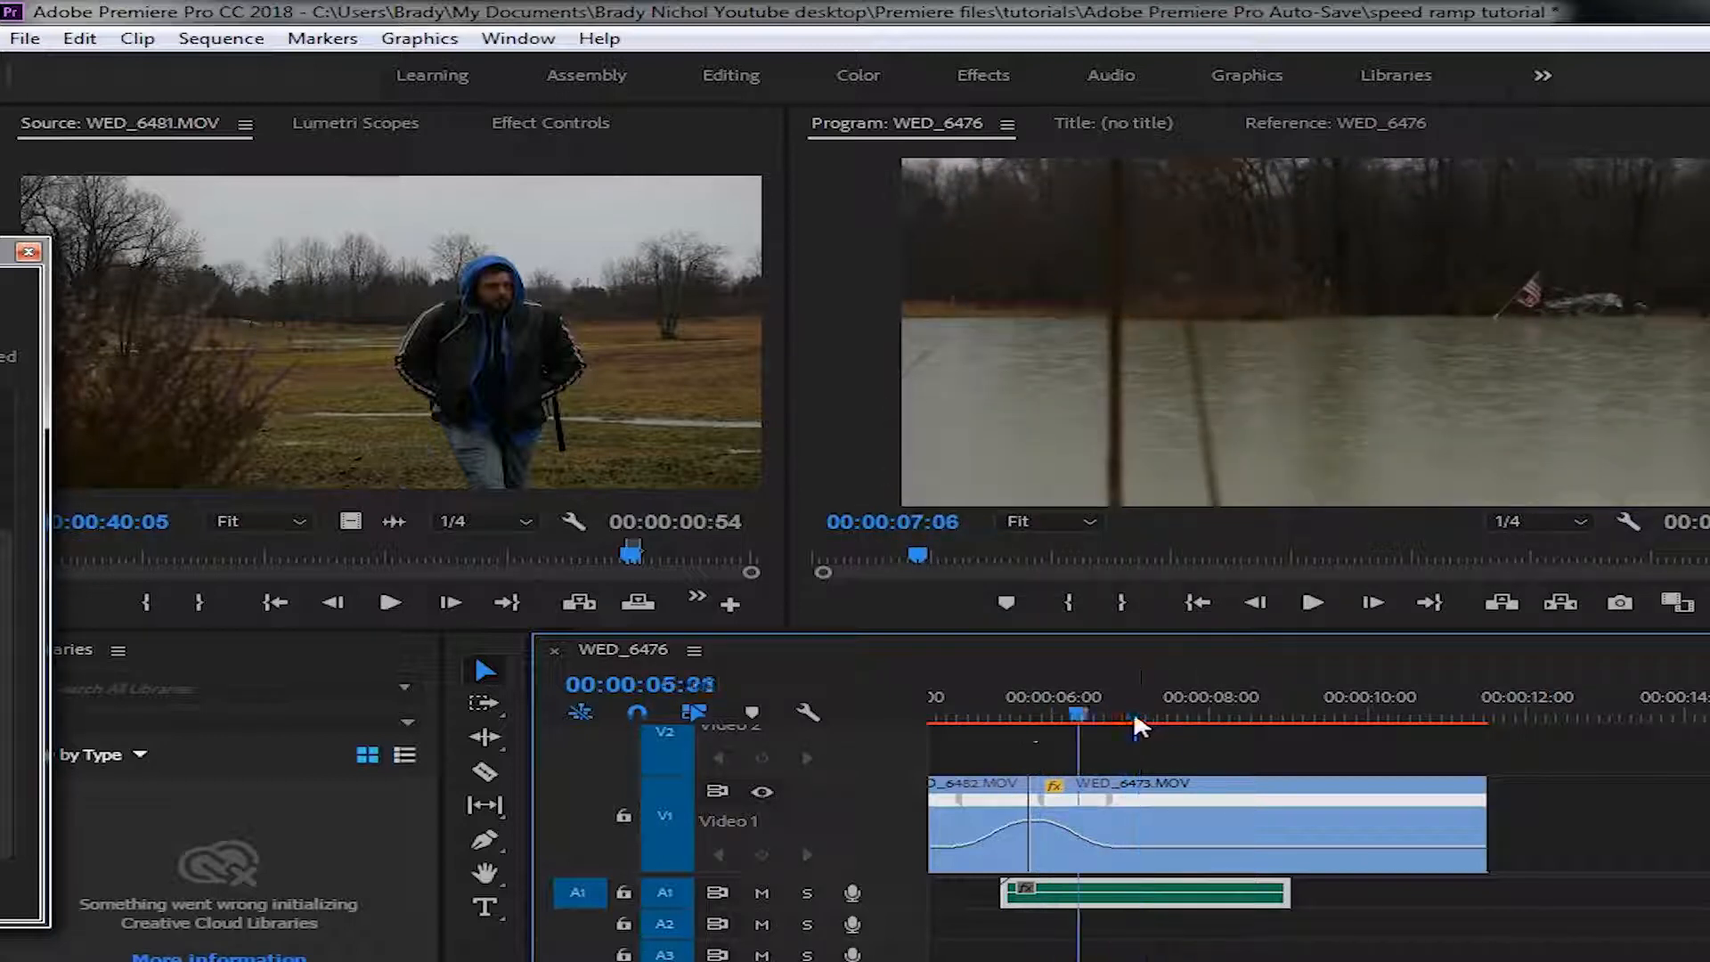
left_click(958, 718)
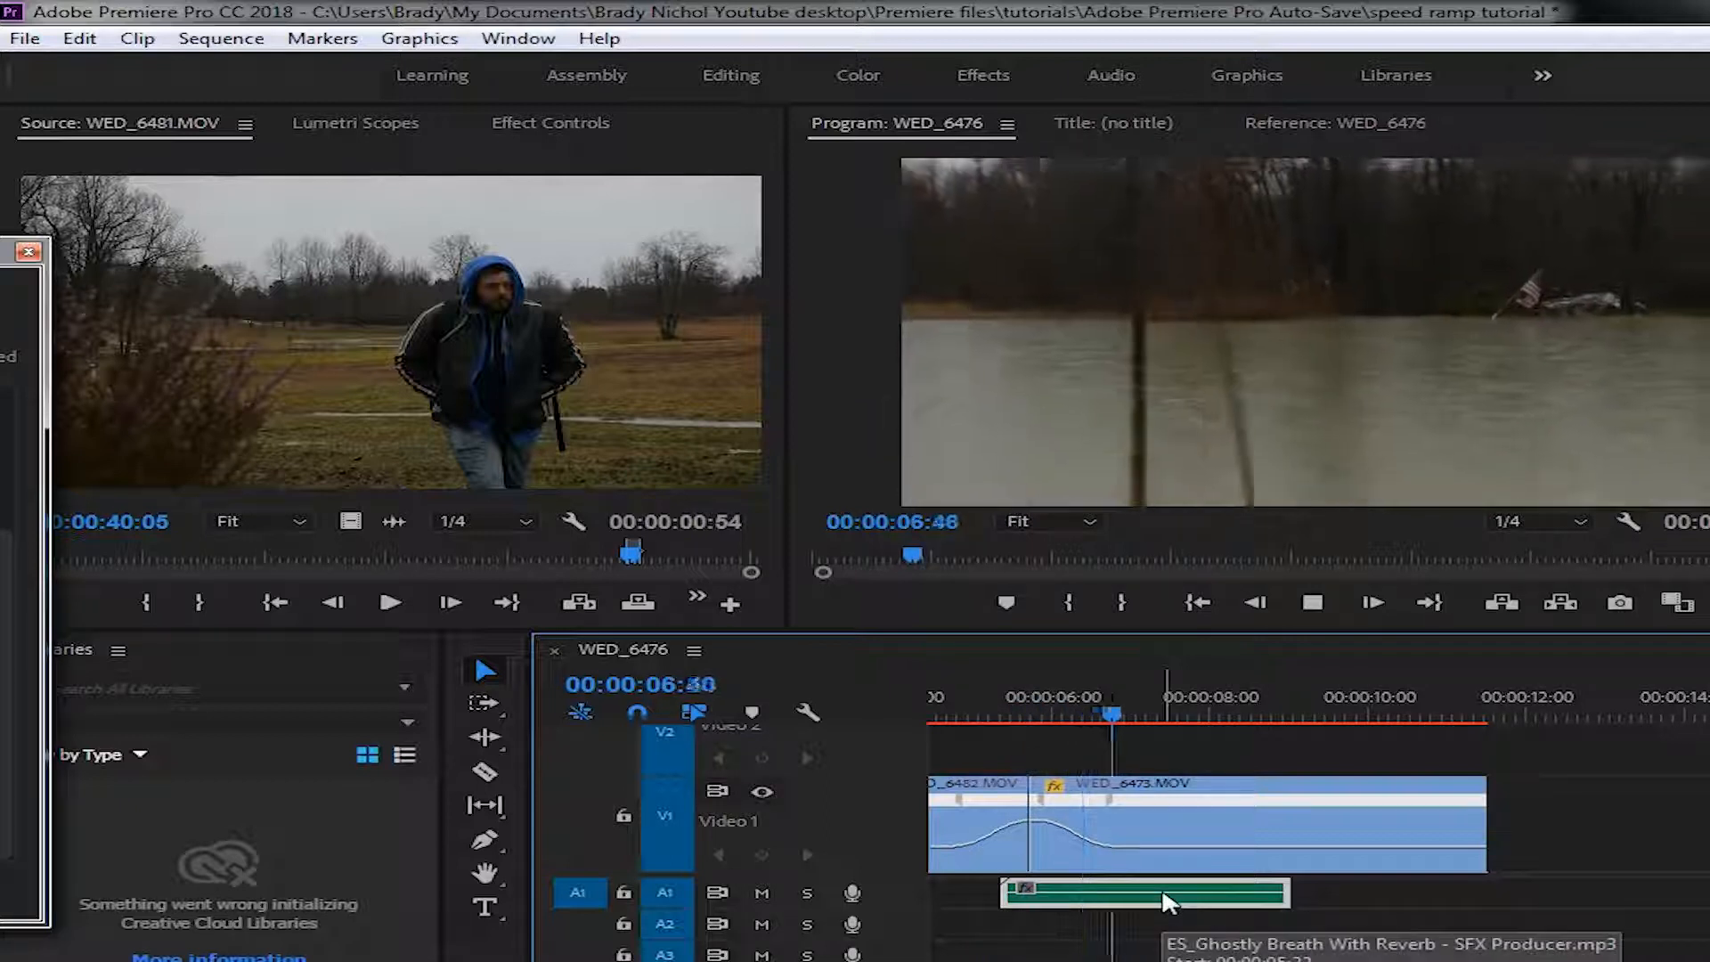
key("space")
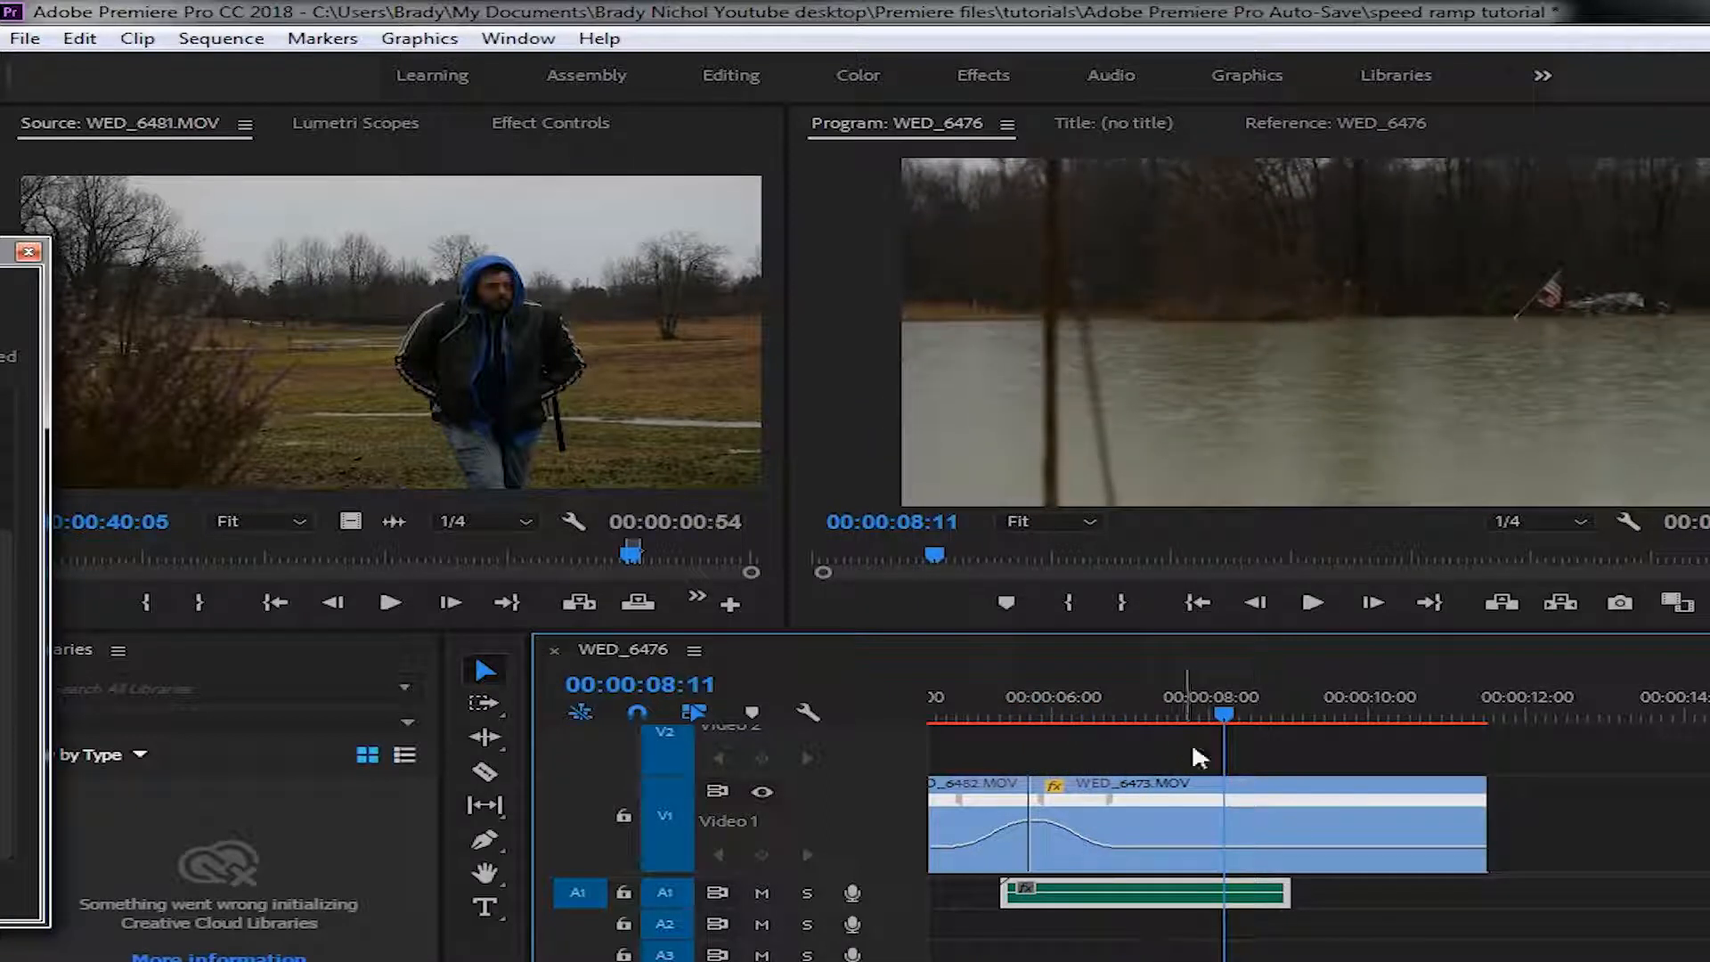
left_click_drag(1225, 716, 1002, 719)
key("space")
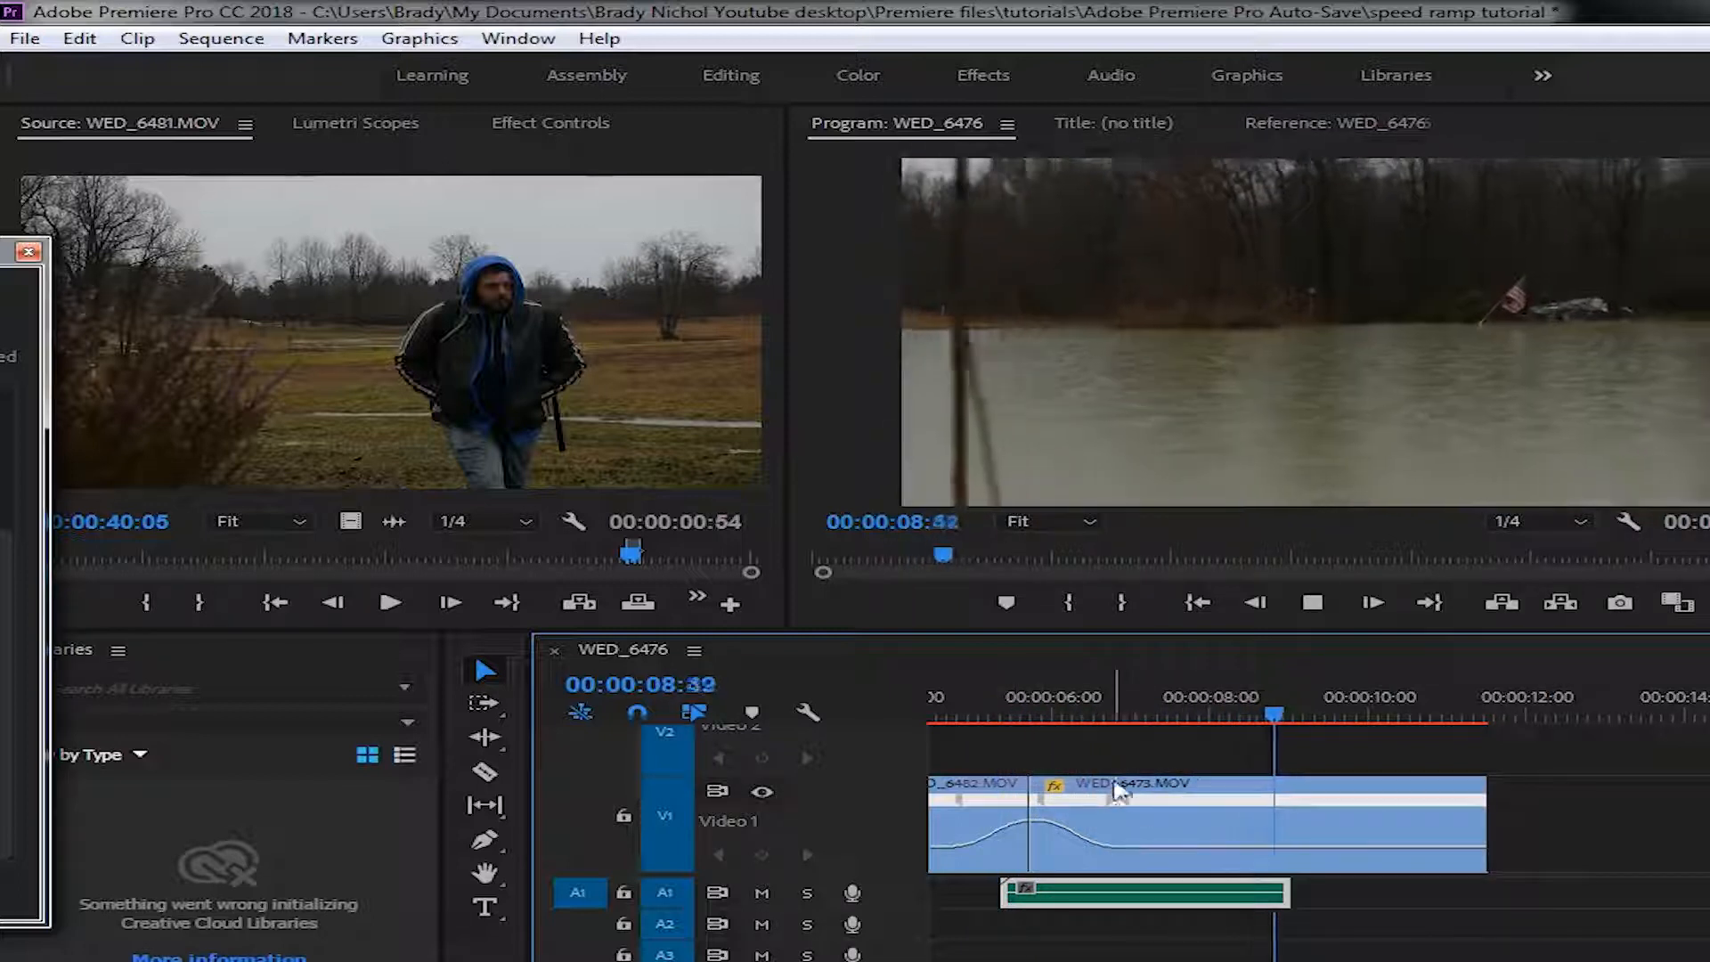
key("space")
- Copy the Ghostly Breath sound effect on A1 to the WED_6473.MOV/WED_6476.MOV transition, starting near the beginning of the ramp
scroll(1093, 944, "down", 5)
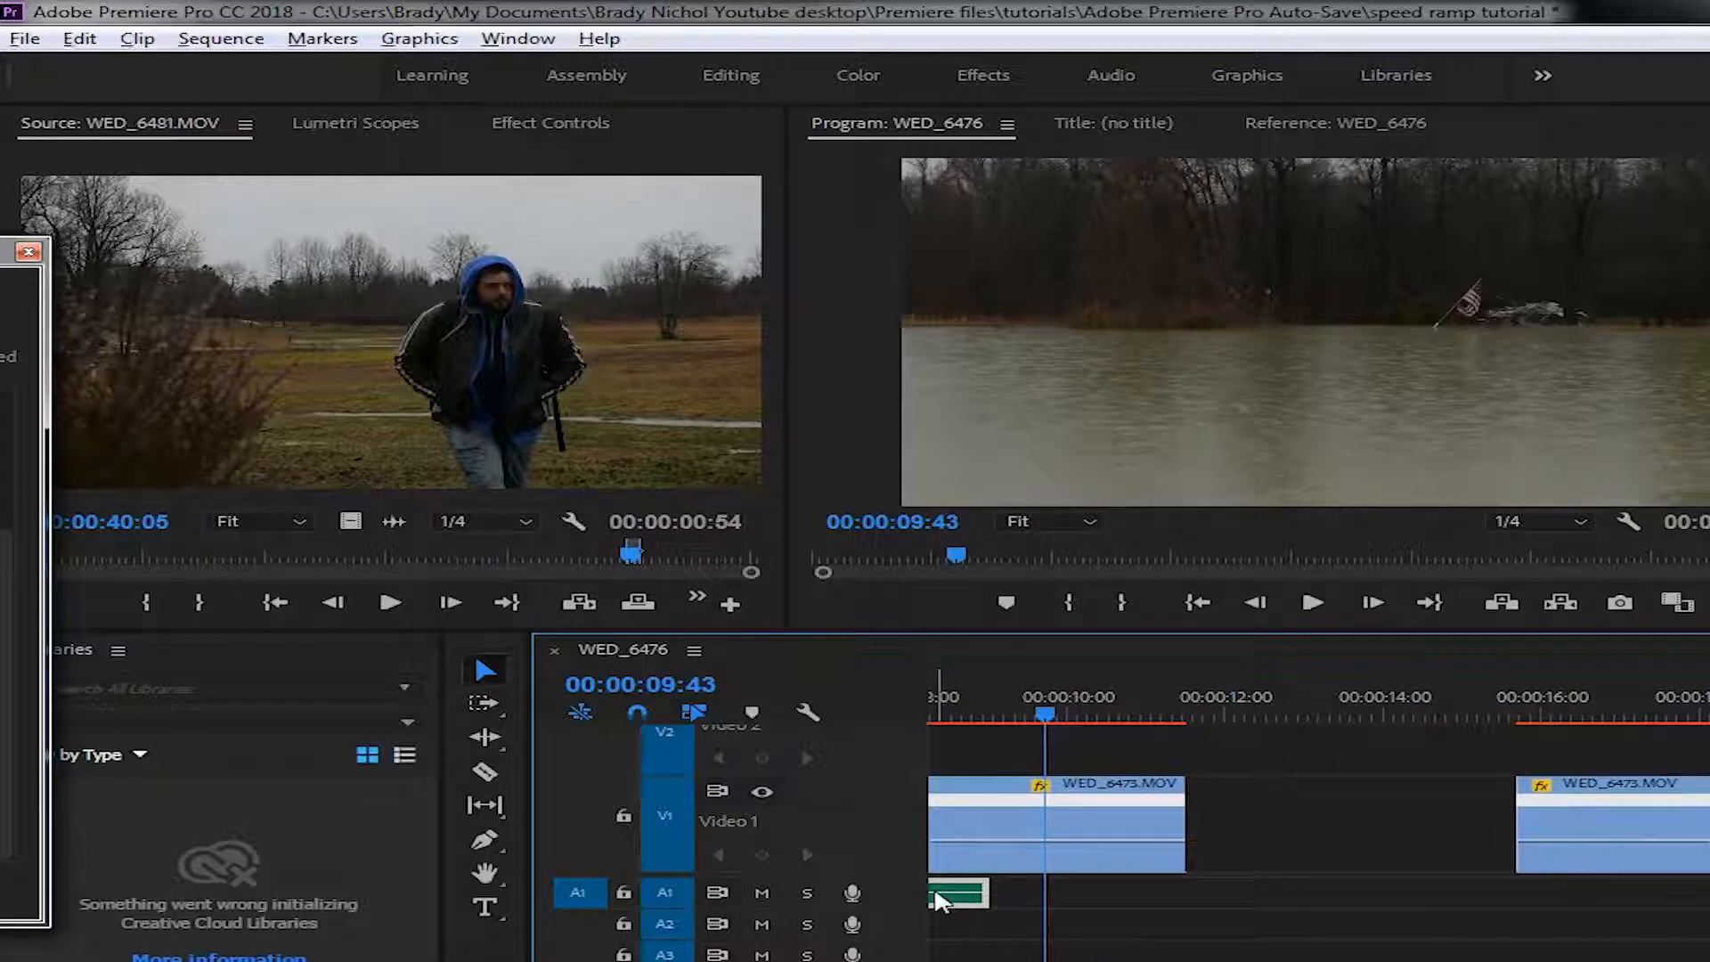
left_click_drag(937, 895, 1699, 909)
scroll(1623, 944, "down", 3)
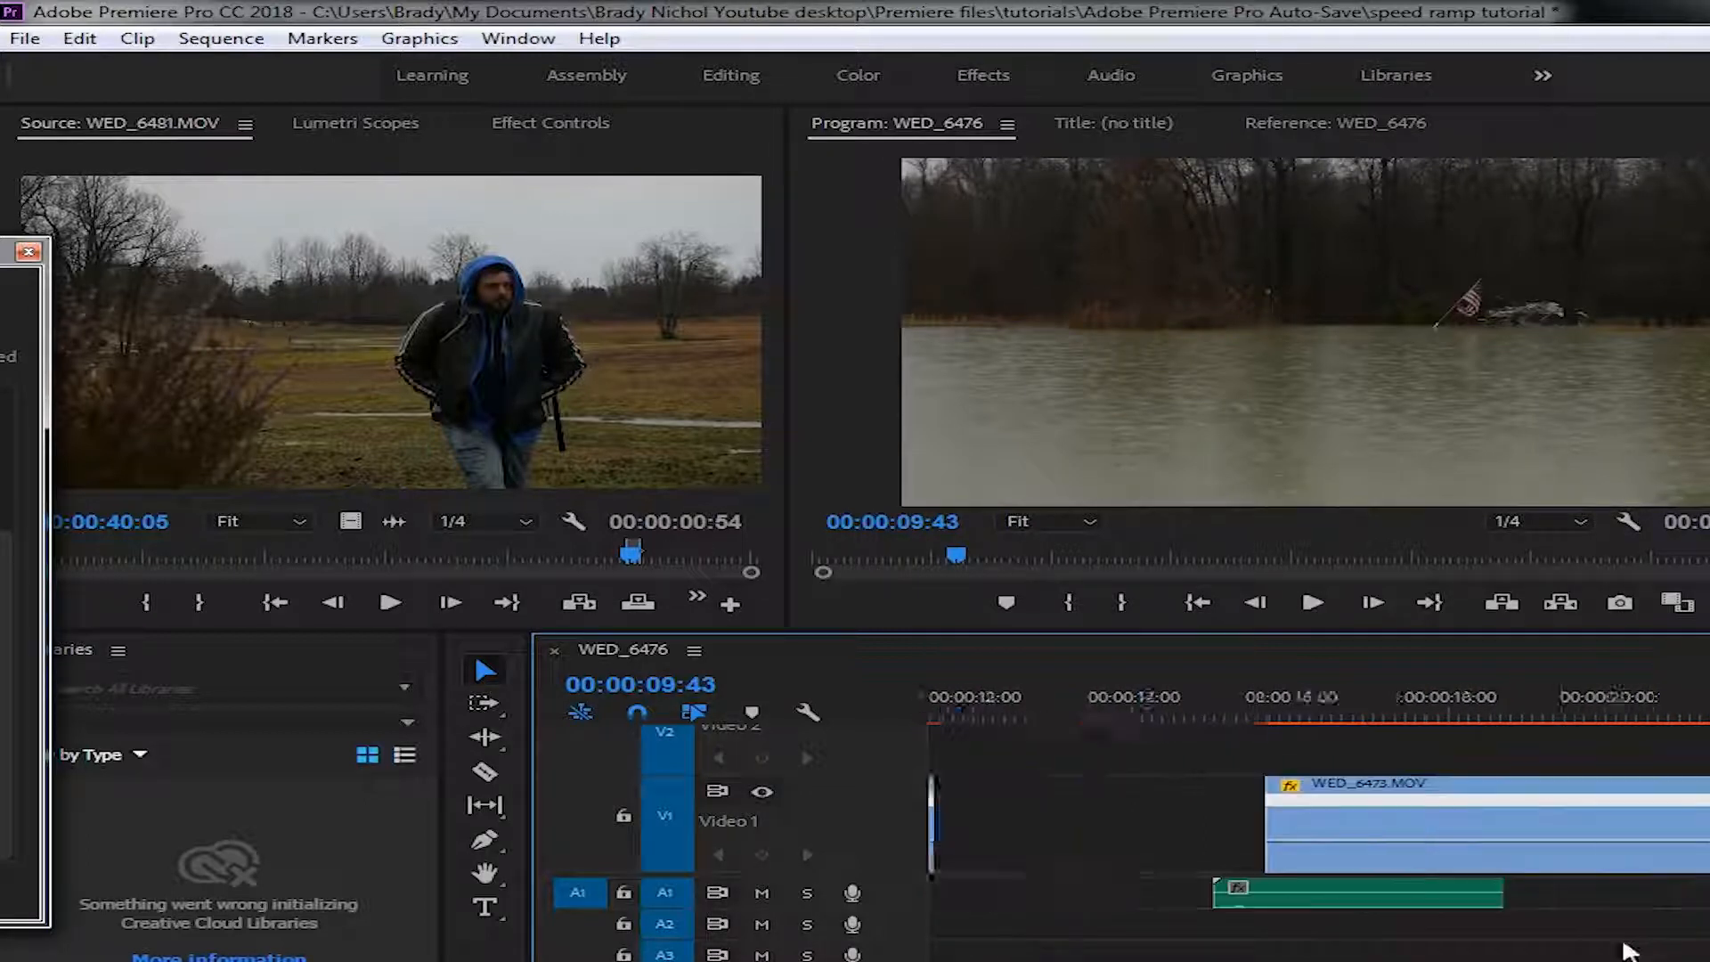
scroll(1623, 952, "down", 3)
left_click(1098, 891)
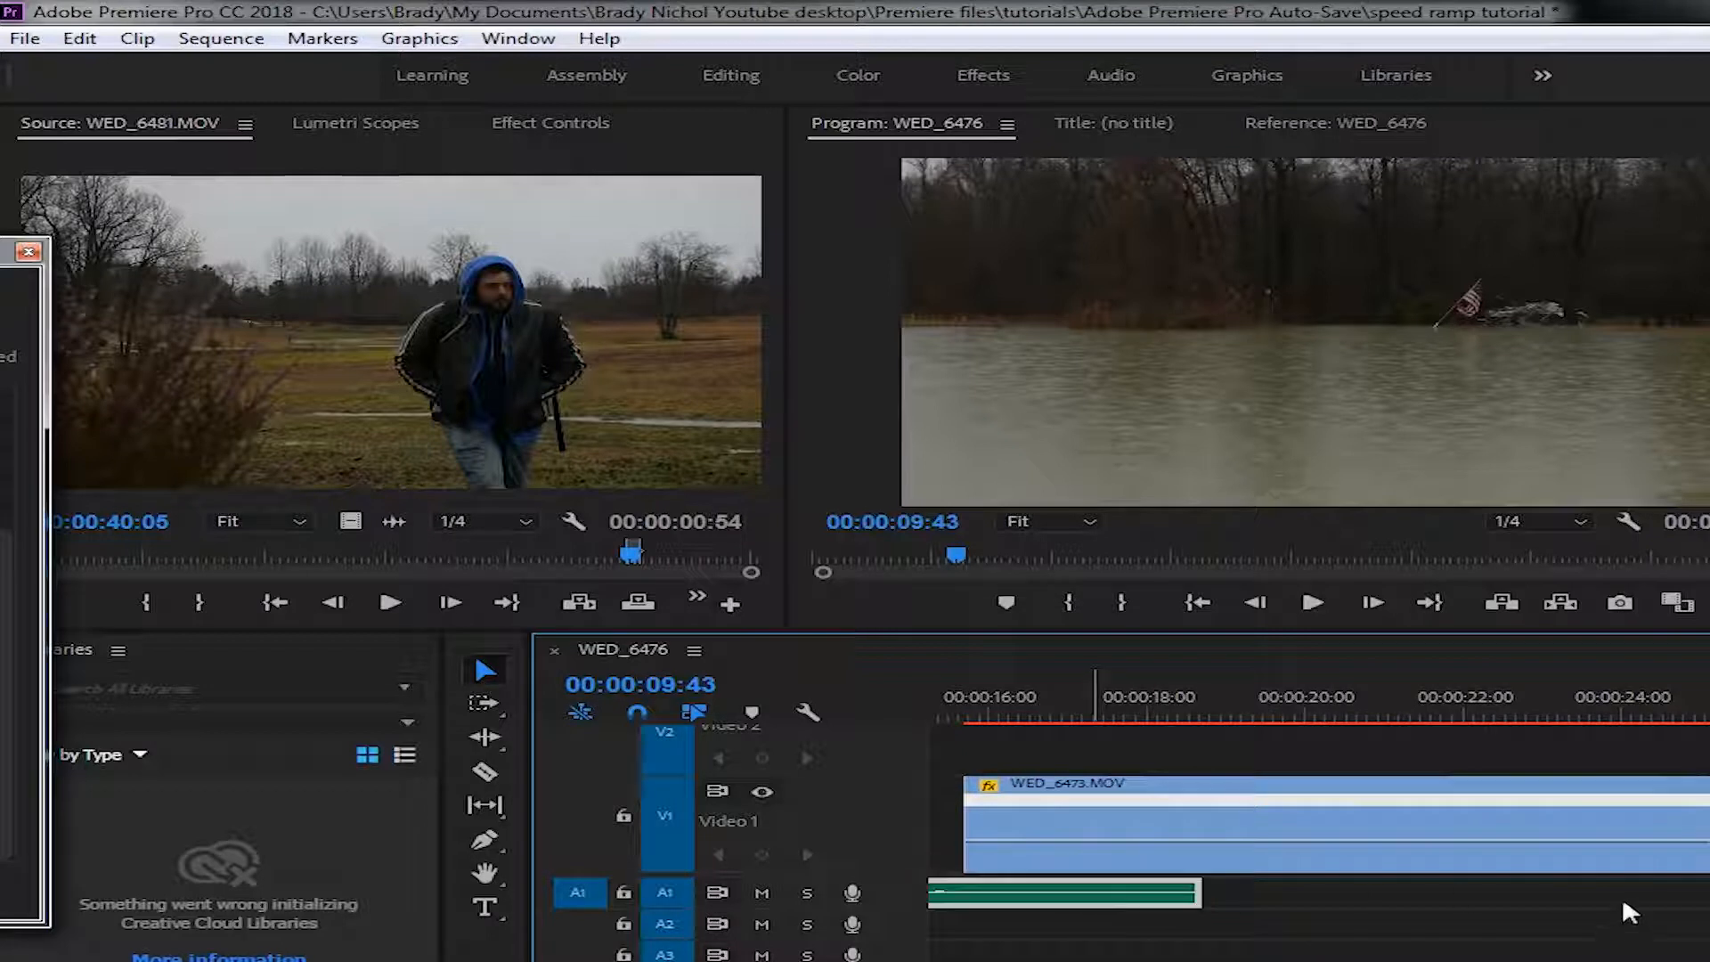
left_click_drag(1623, 900, 1628, 902)
scroll(1626, 927, "down", 5)
left_click_drag(1118, 889, 1389, 895)
left_click_drag(1334, 904, 1277, 862)
- Play the WED_6473.MOV/WED_6476.MOV transition twice with the copied sound effect
key("space")
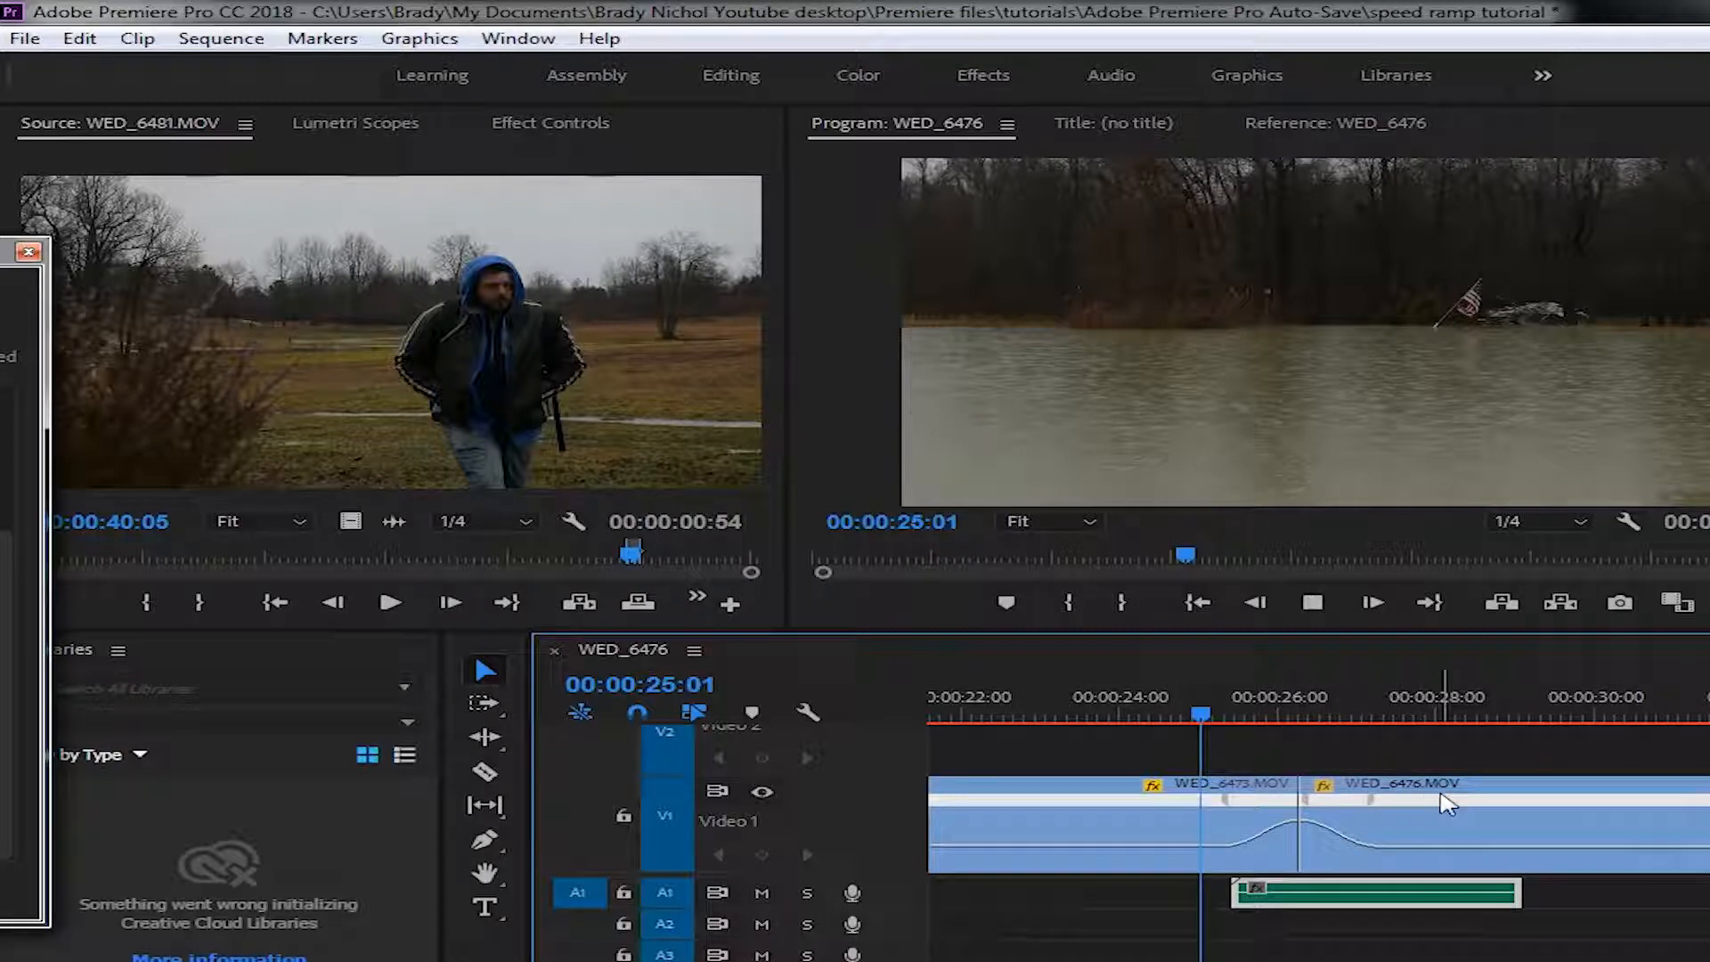
key("space")
left_click_drag(1360, 720, 1222, 729)
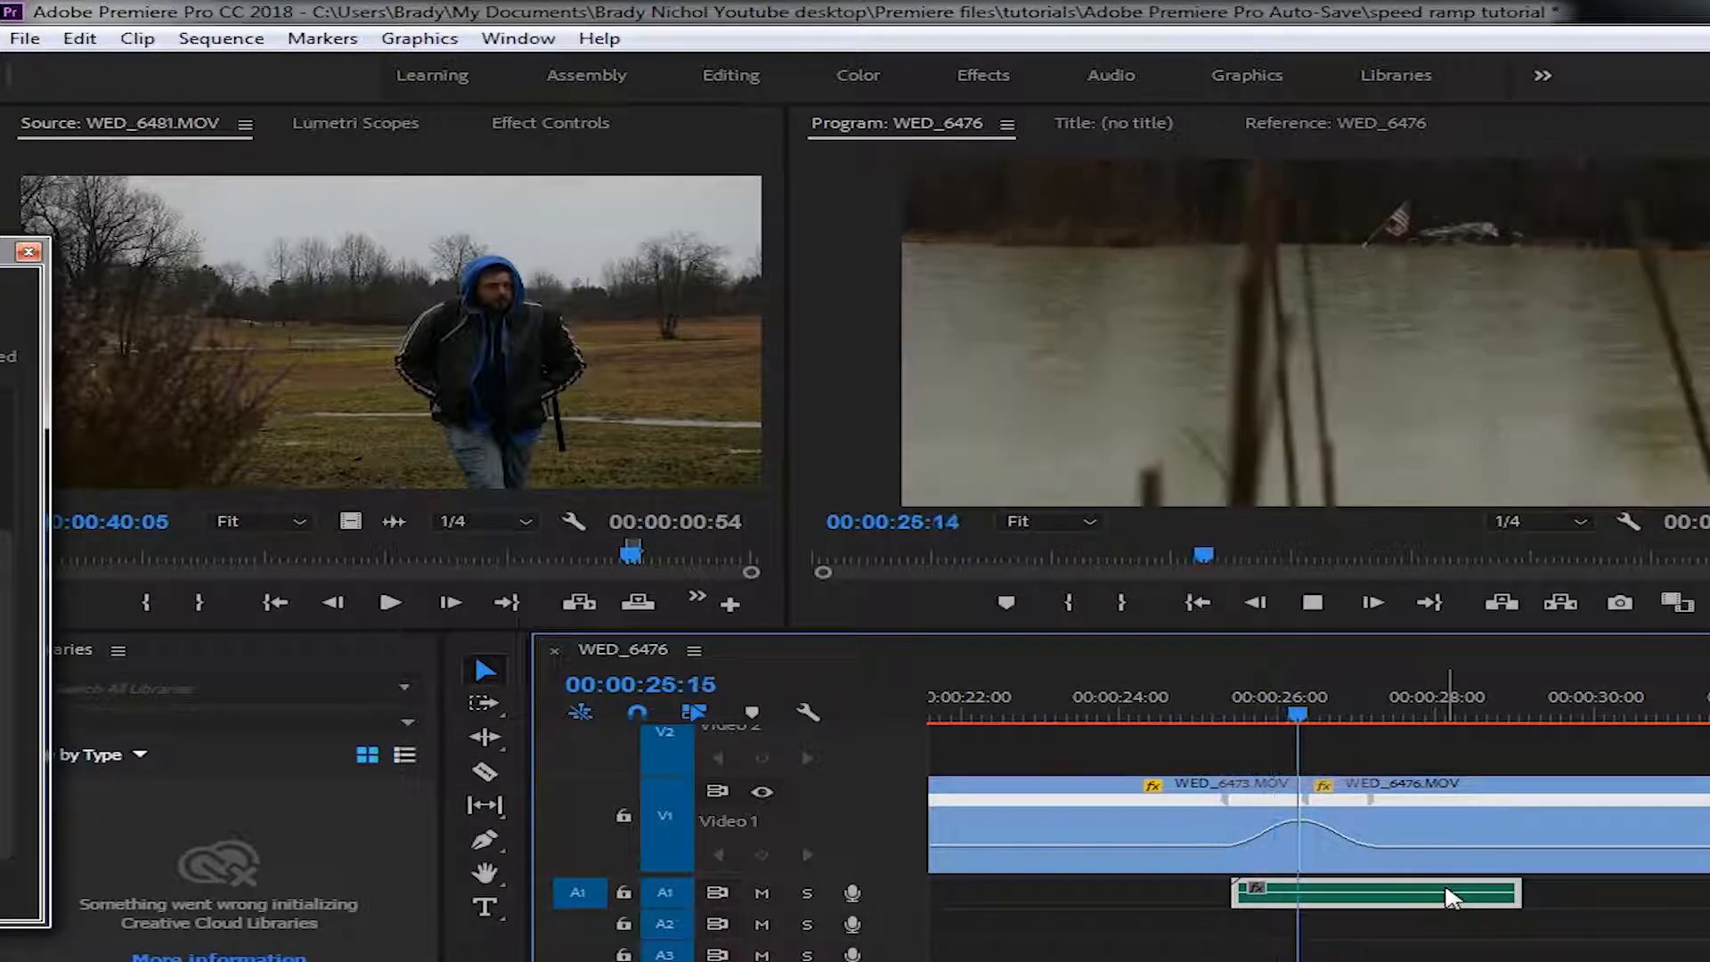
key("space")
- Shift the copied sound effect slightly later, still starting before the WED_6473.MOV/WED_6476.MOV cut, and play the transition
left_click_drag(1316, 902, 1345, 901)
left_click(1220, 716)
key("space")
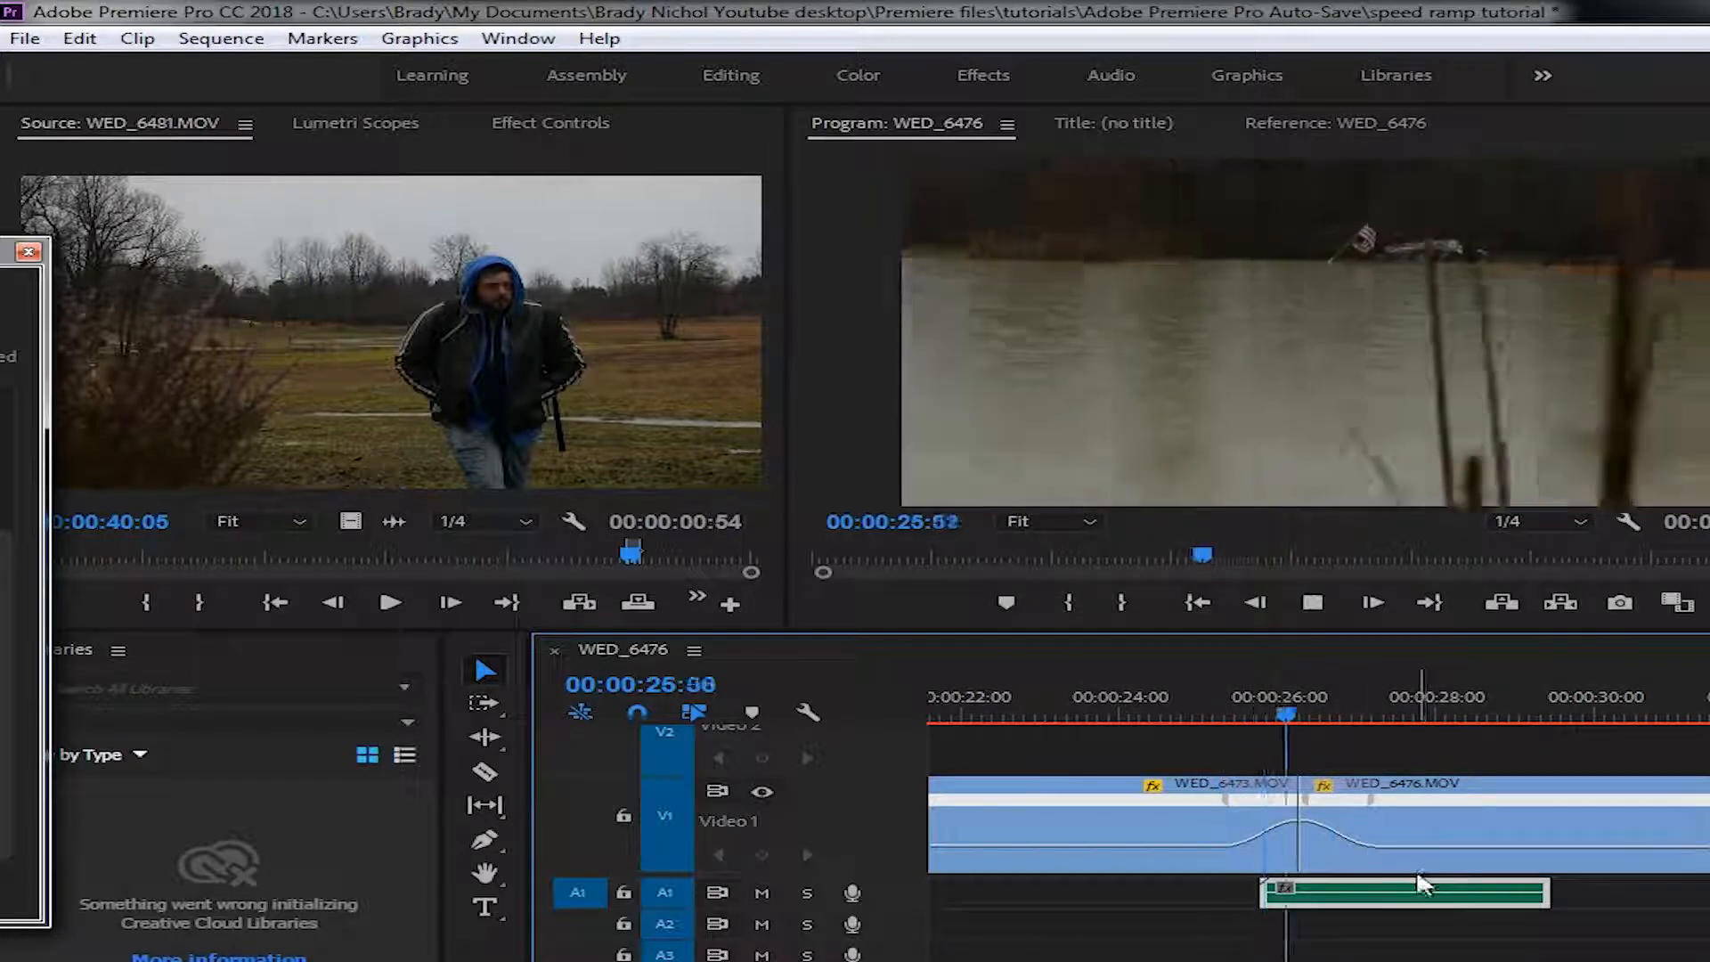
key("space")
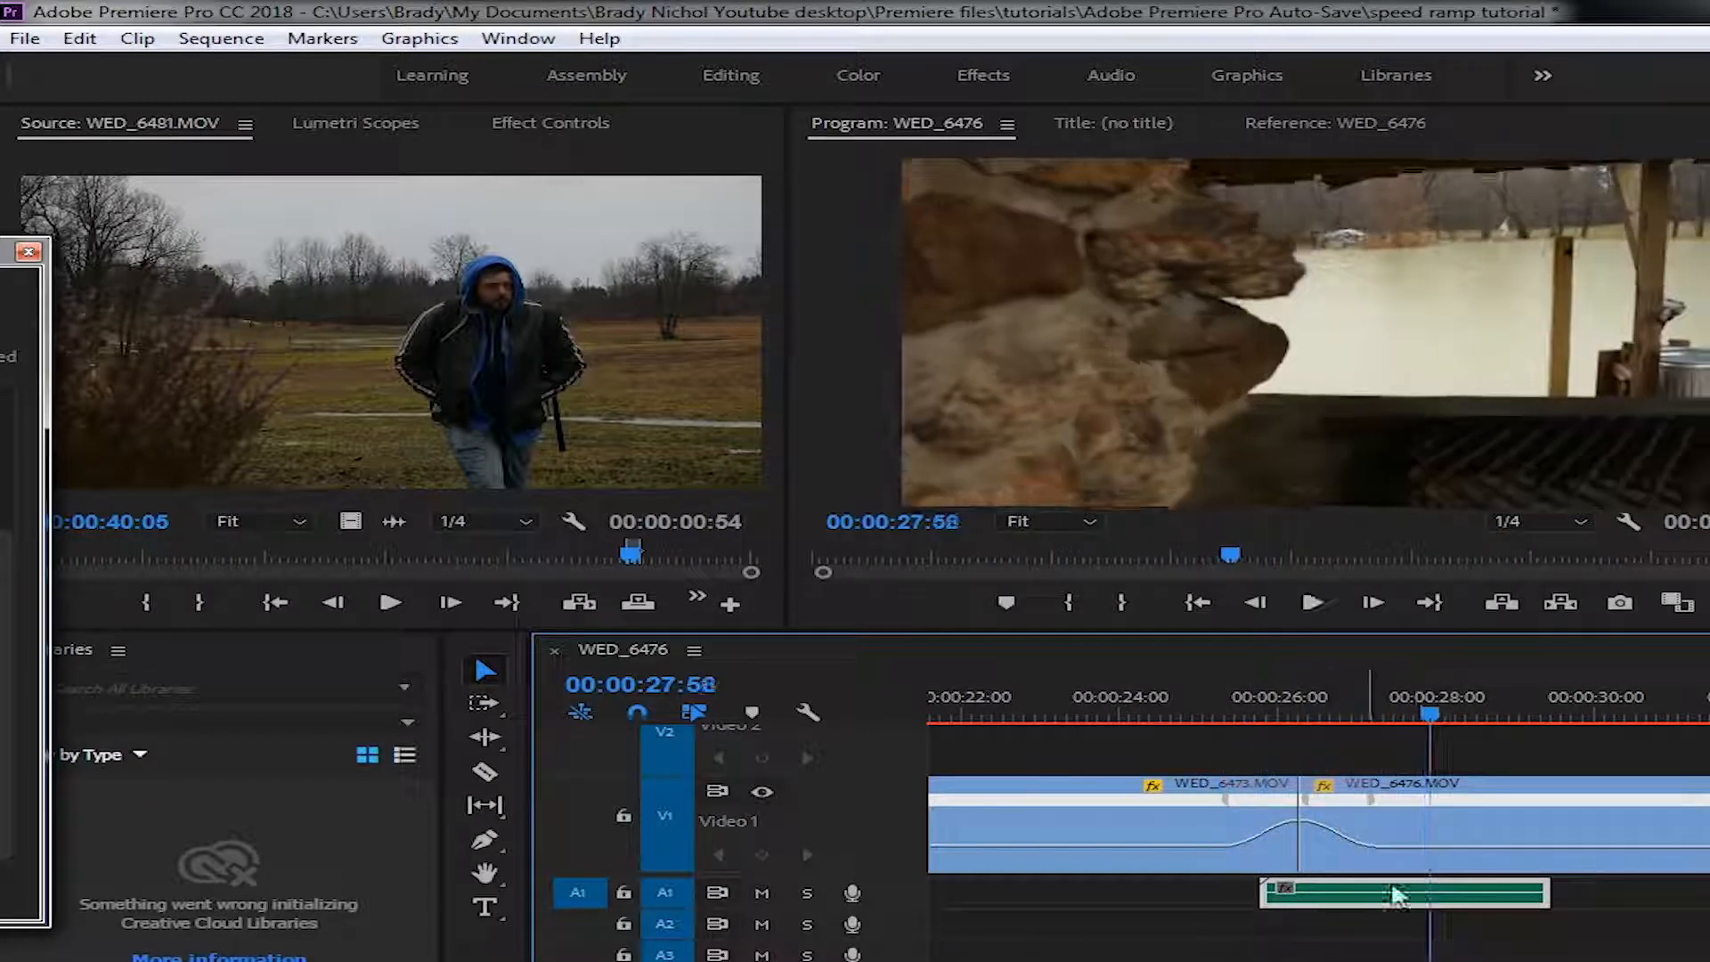
- Try aligning the sound effect's start with the WED_6473.MOV/WED_6476.MOV cut and play the transition
left_click_drag(1325, 893, 1363, 895)
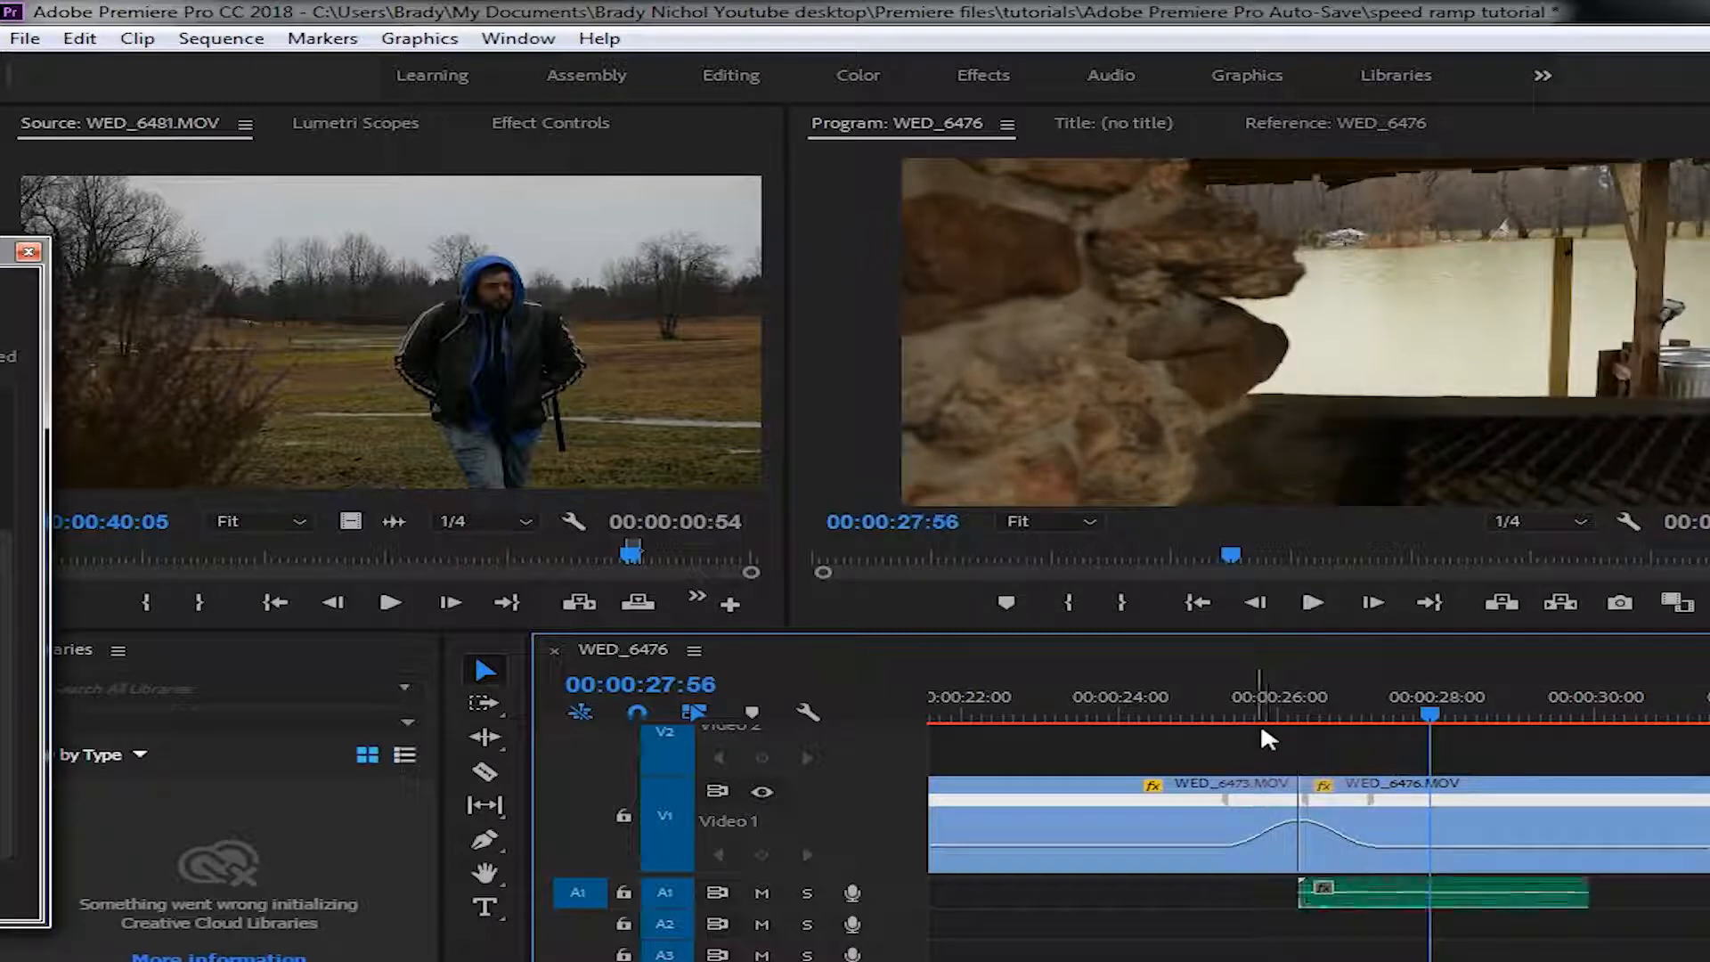
left_click(1260, 723)
key("space")
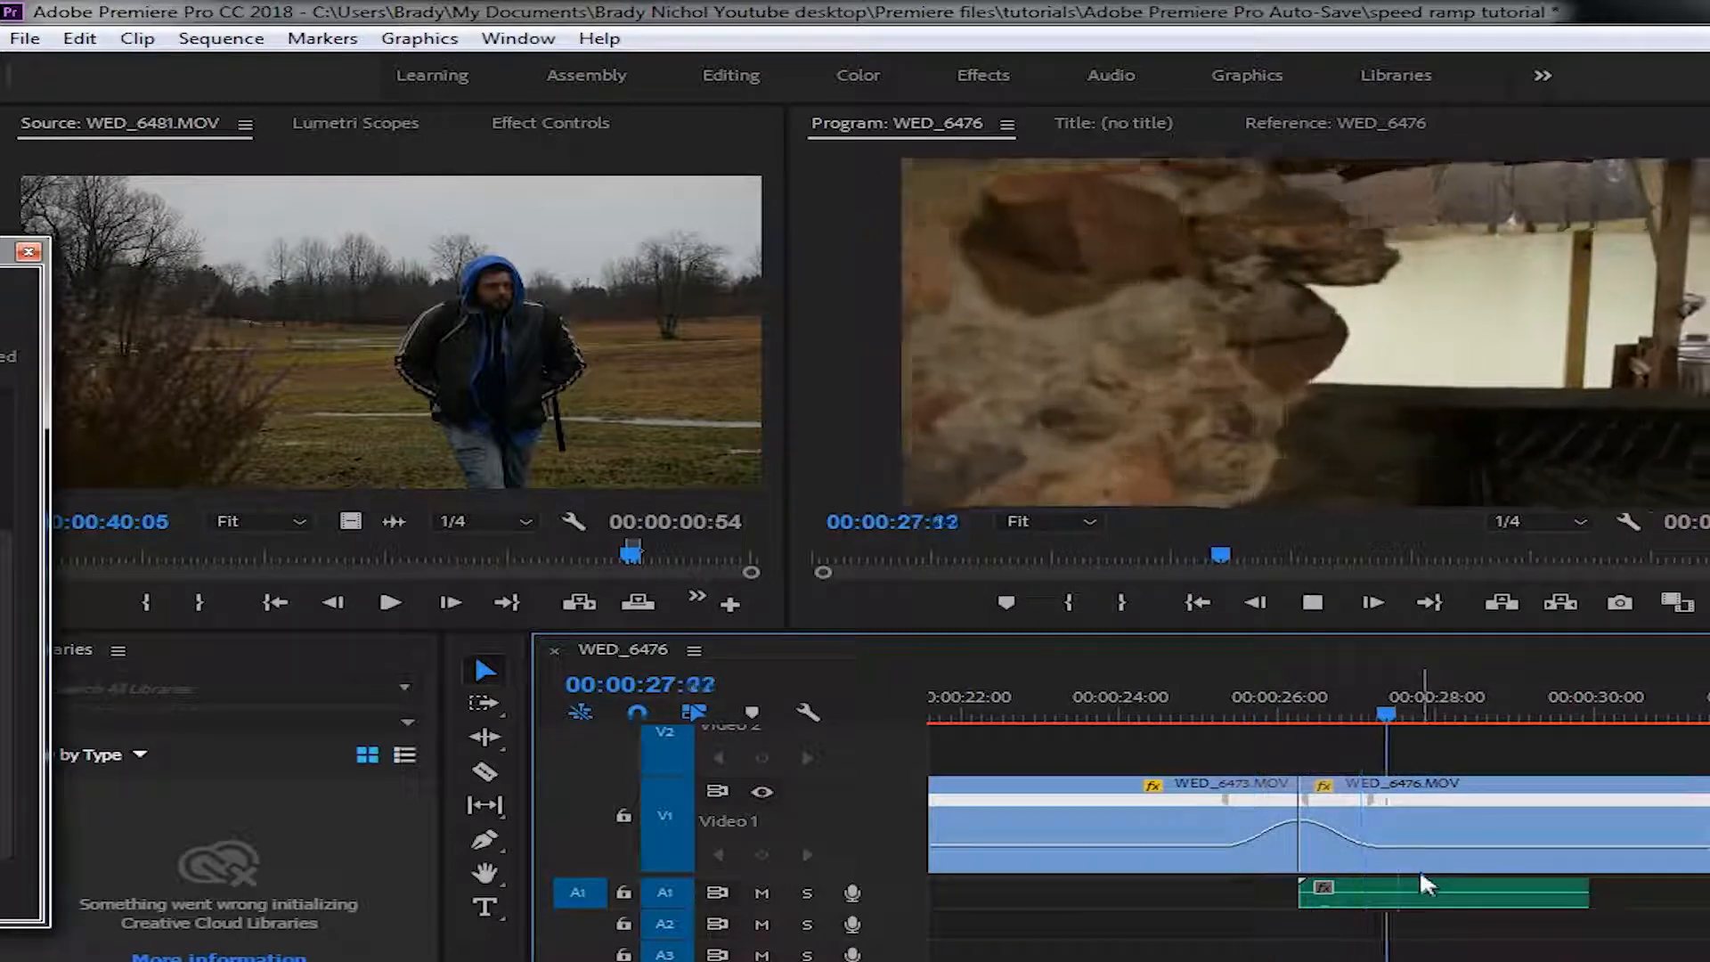
key("space")
- Move the sound effect back so it starts slightly before the WED_6473.MOV/WED_6476.MOV cut, and play from 00:00:25:37
left_click_drag(1382, 893, 1345, 902)
left_click(1247, 711)
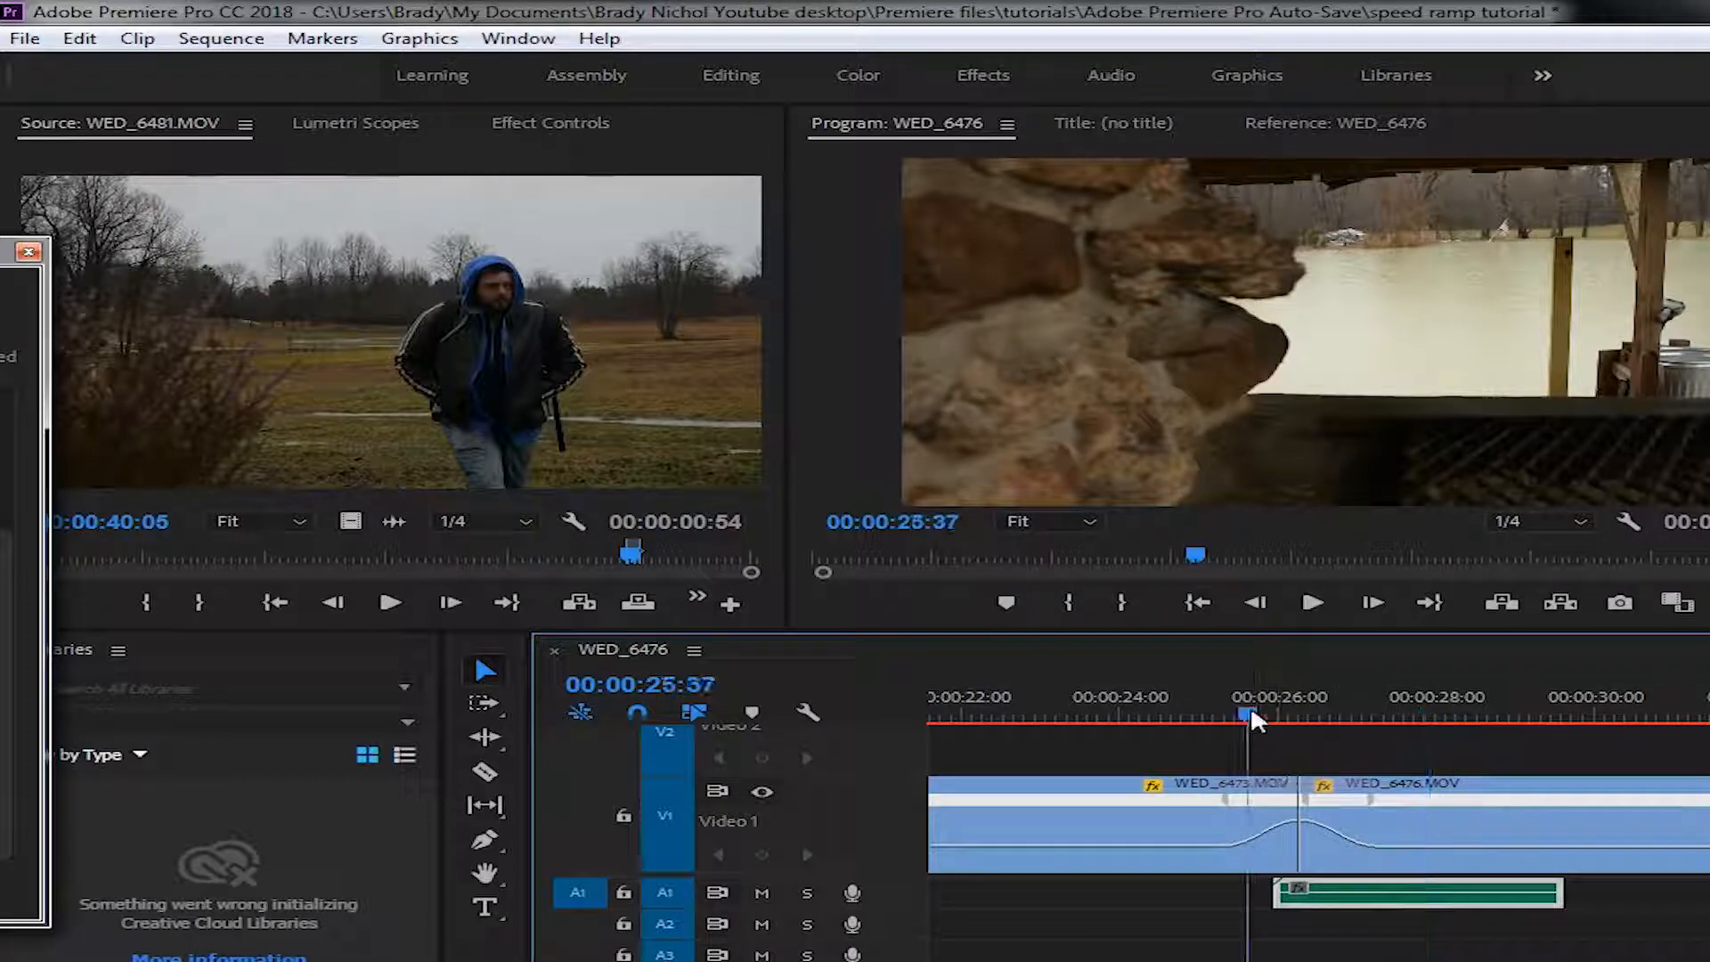
key("space")
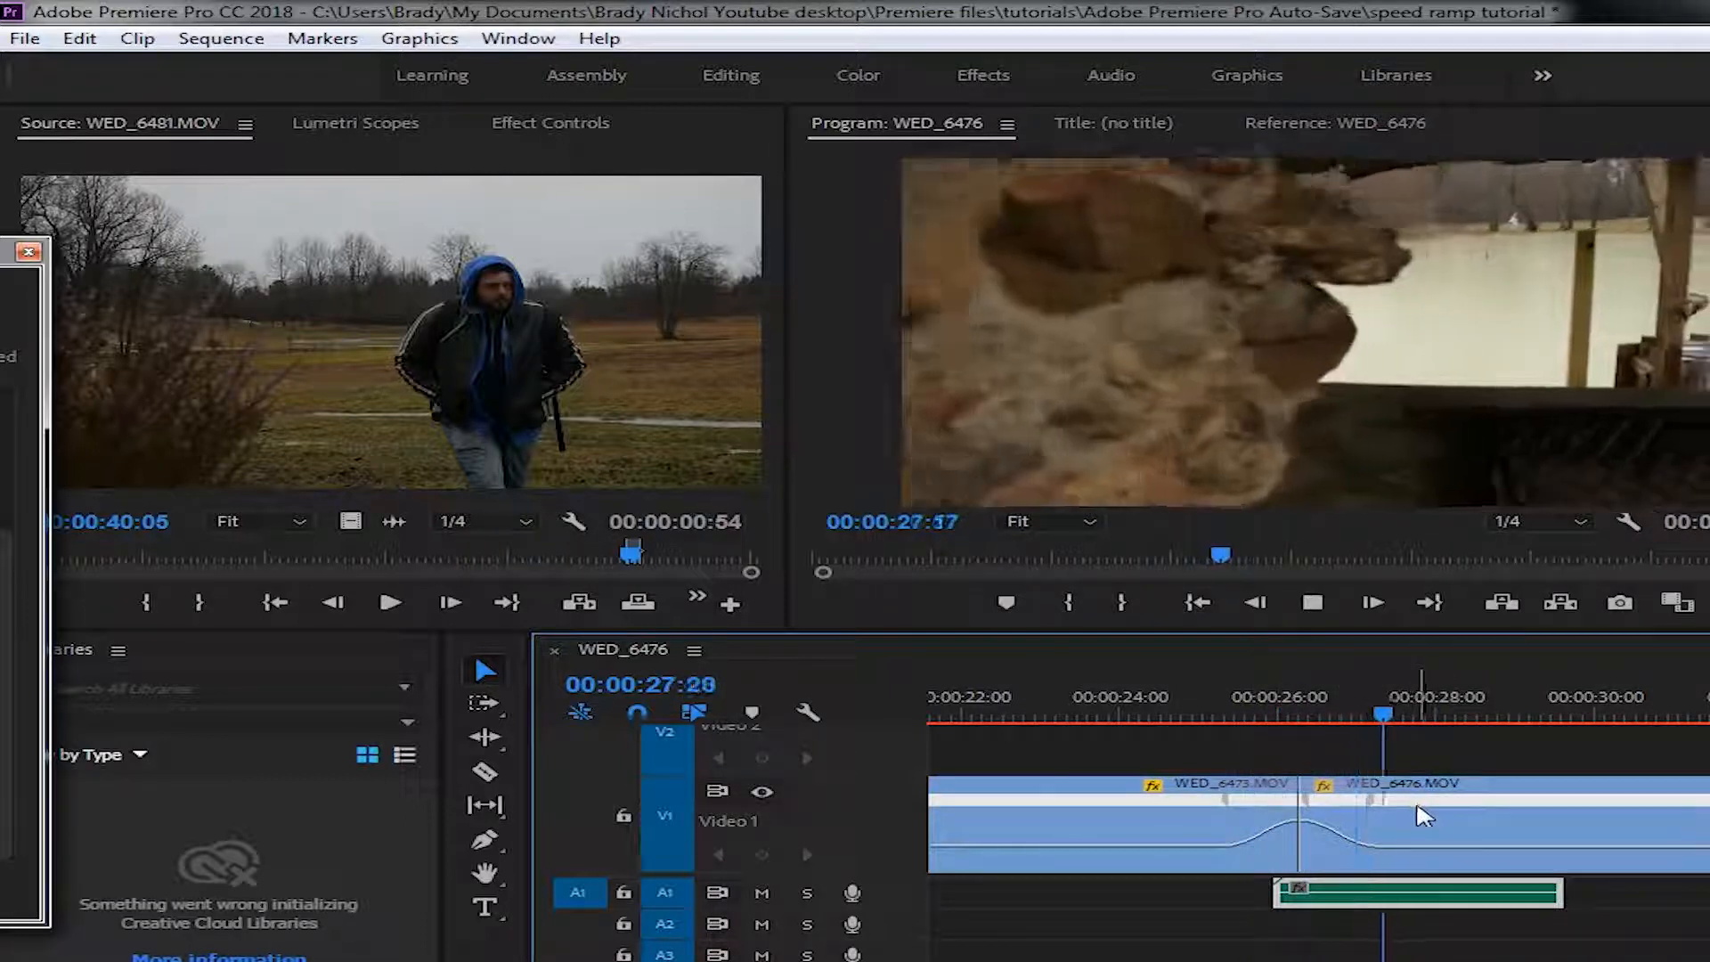
key("space")
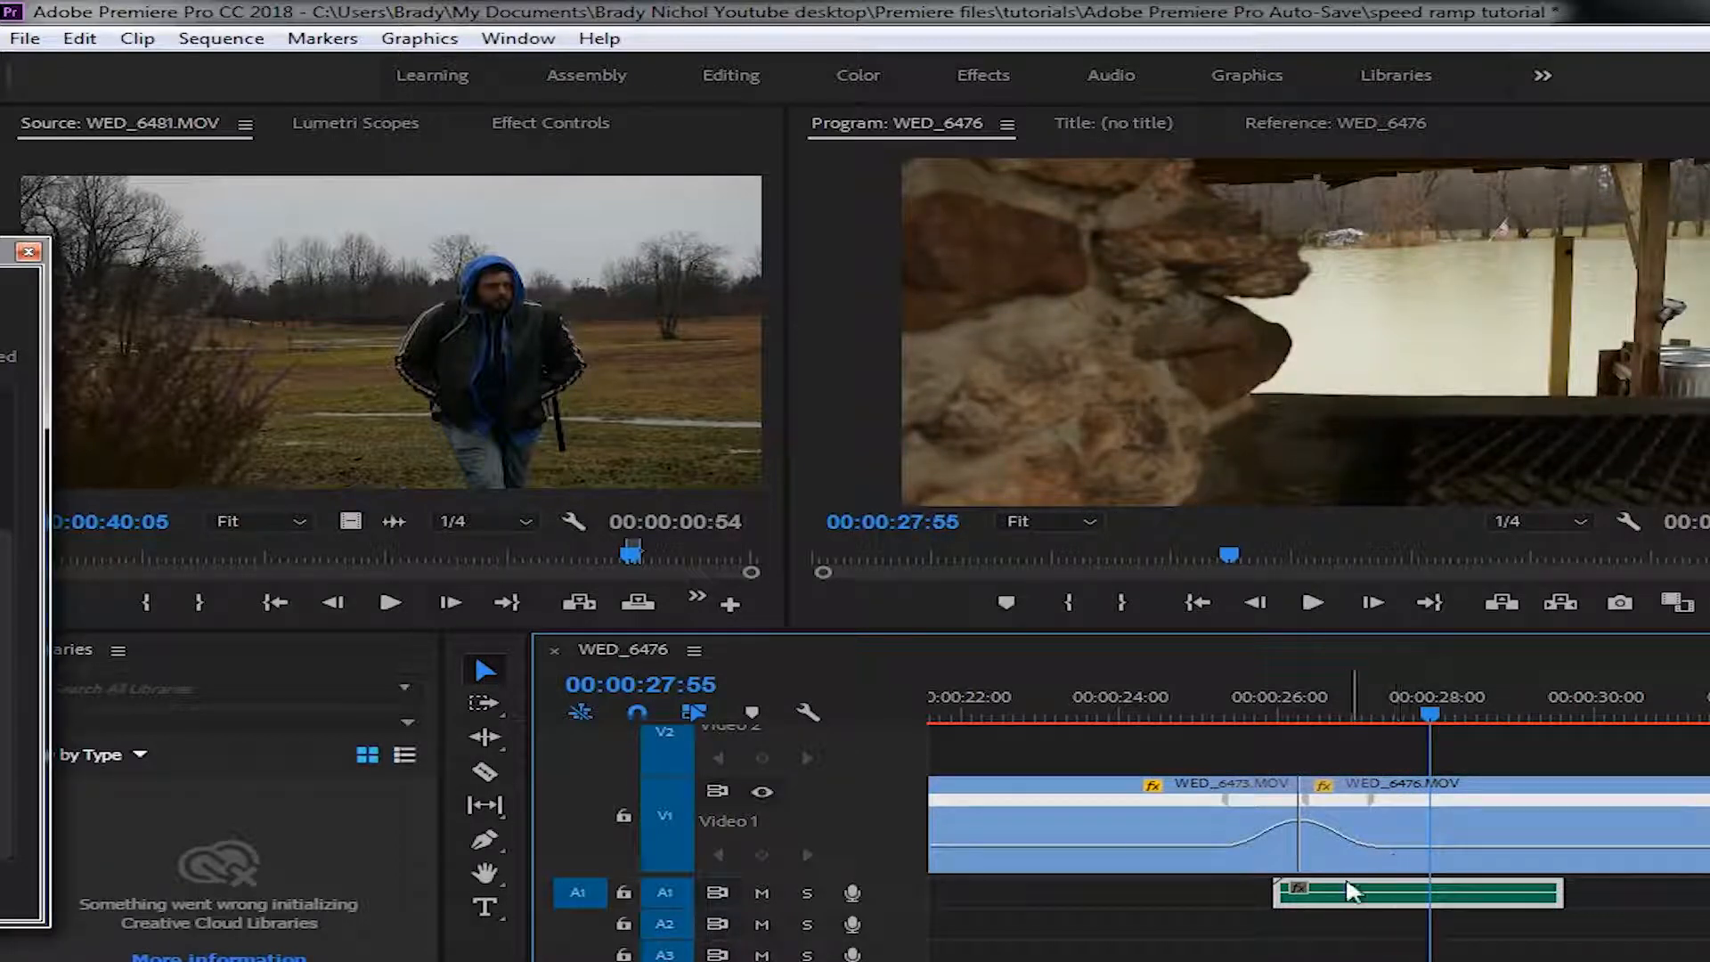
- Copy the Ghostly Breath sound effect on A1 to the cut between WED_6481.MOV and WED_6483.MOV
key("space")
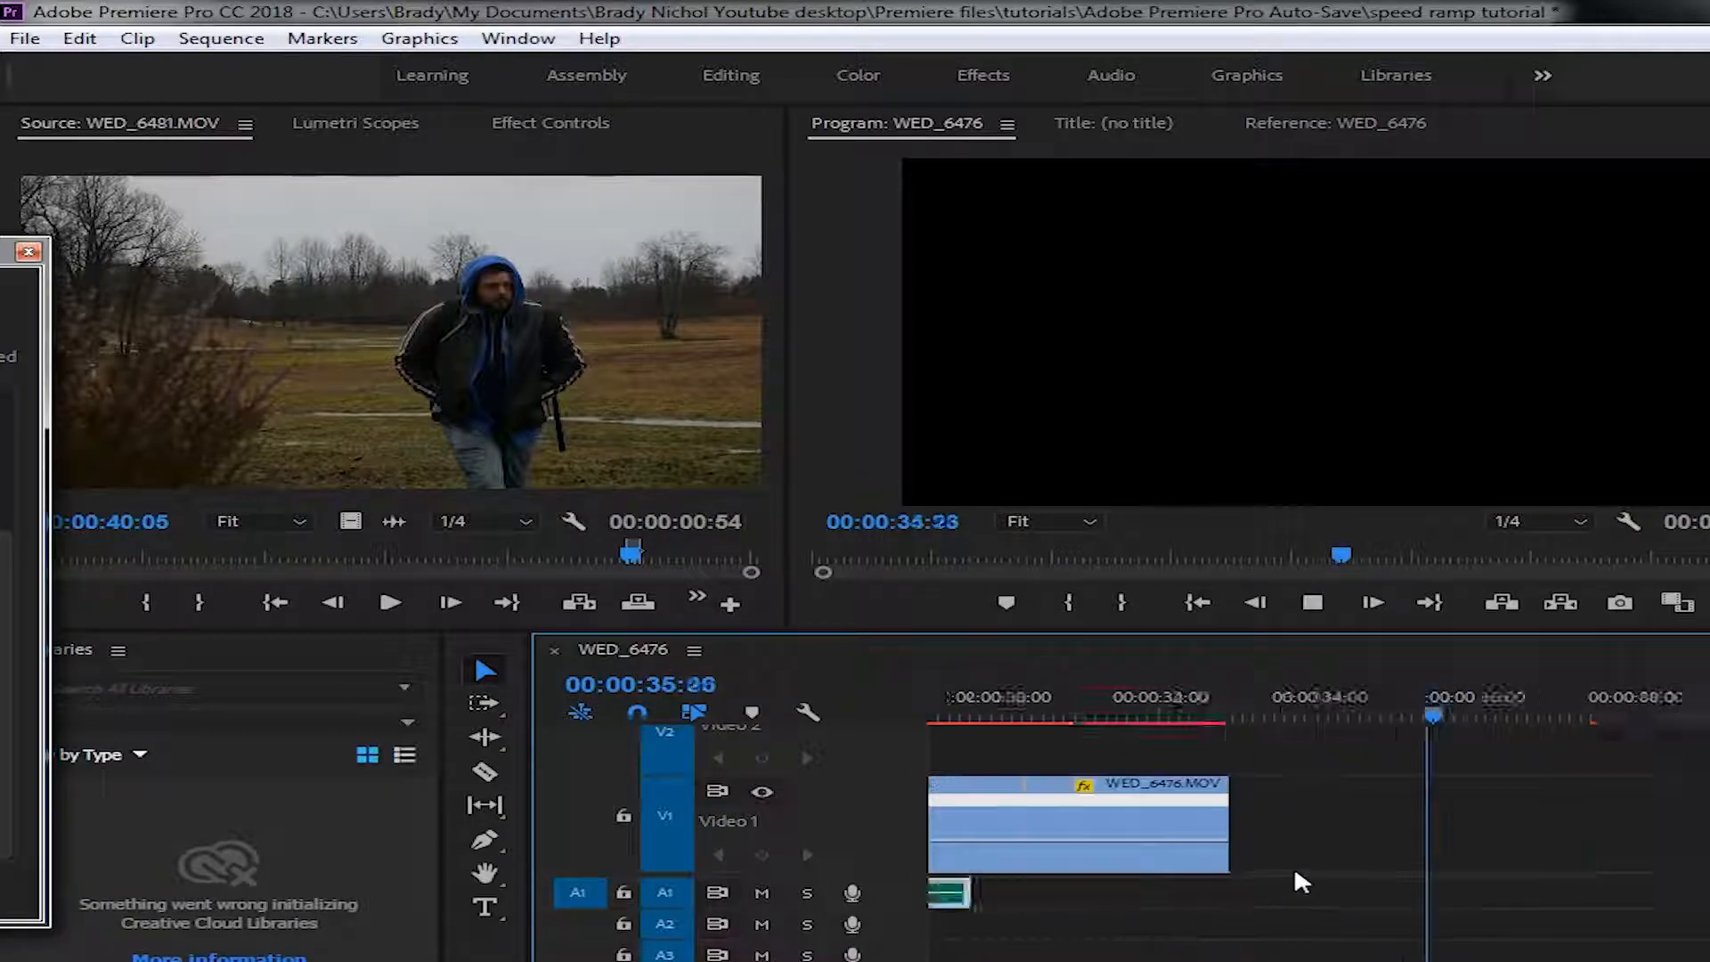
scroll(1295, 872, "down", 3)
key("minus")
key("minus")
key("minus")
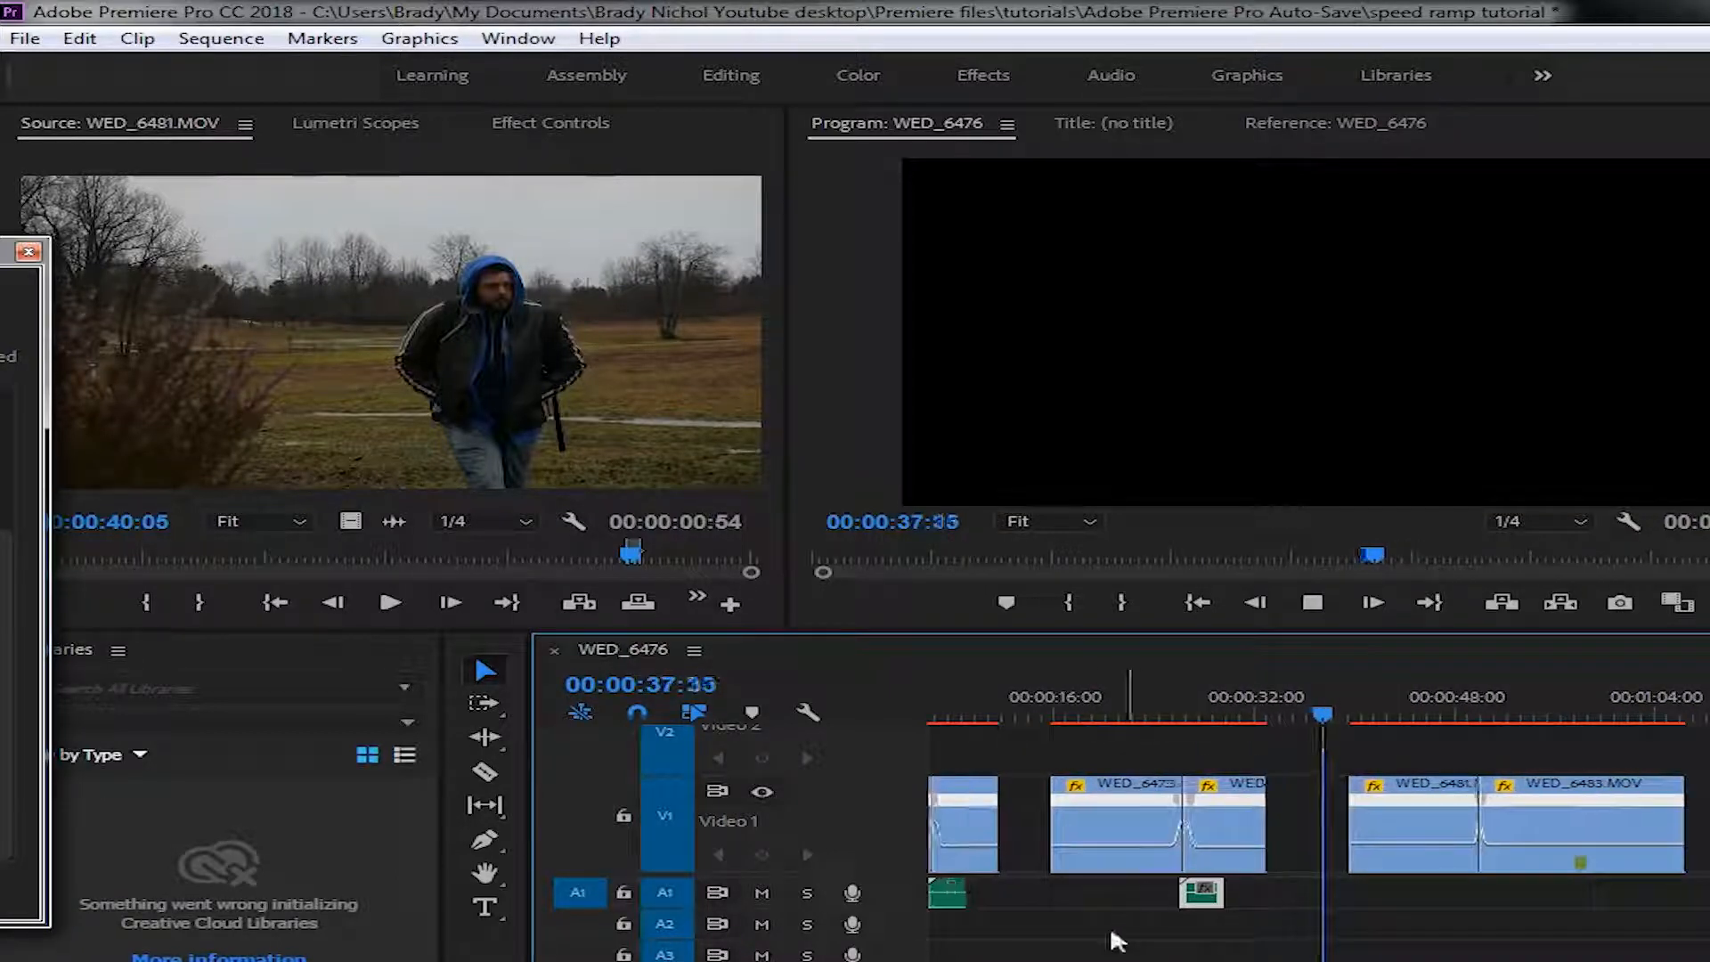
left_click_drag(1204, 894, 1502, 898)
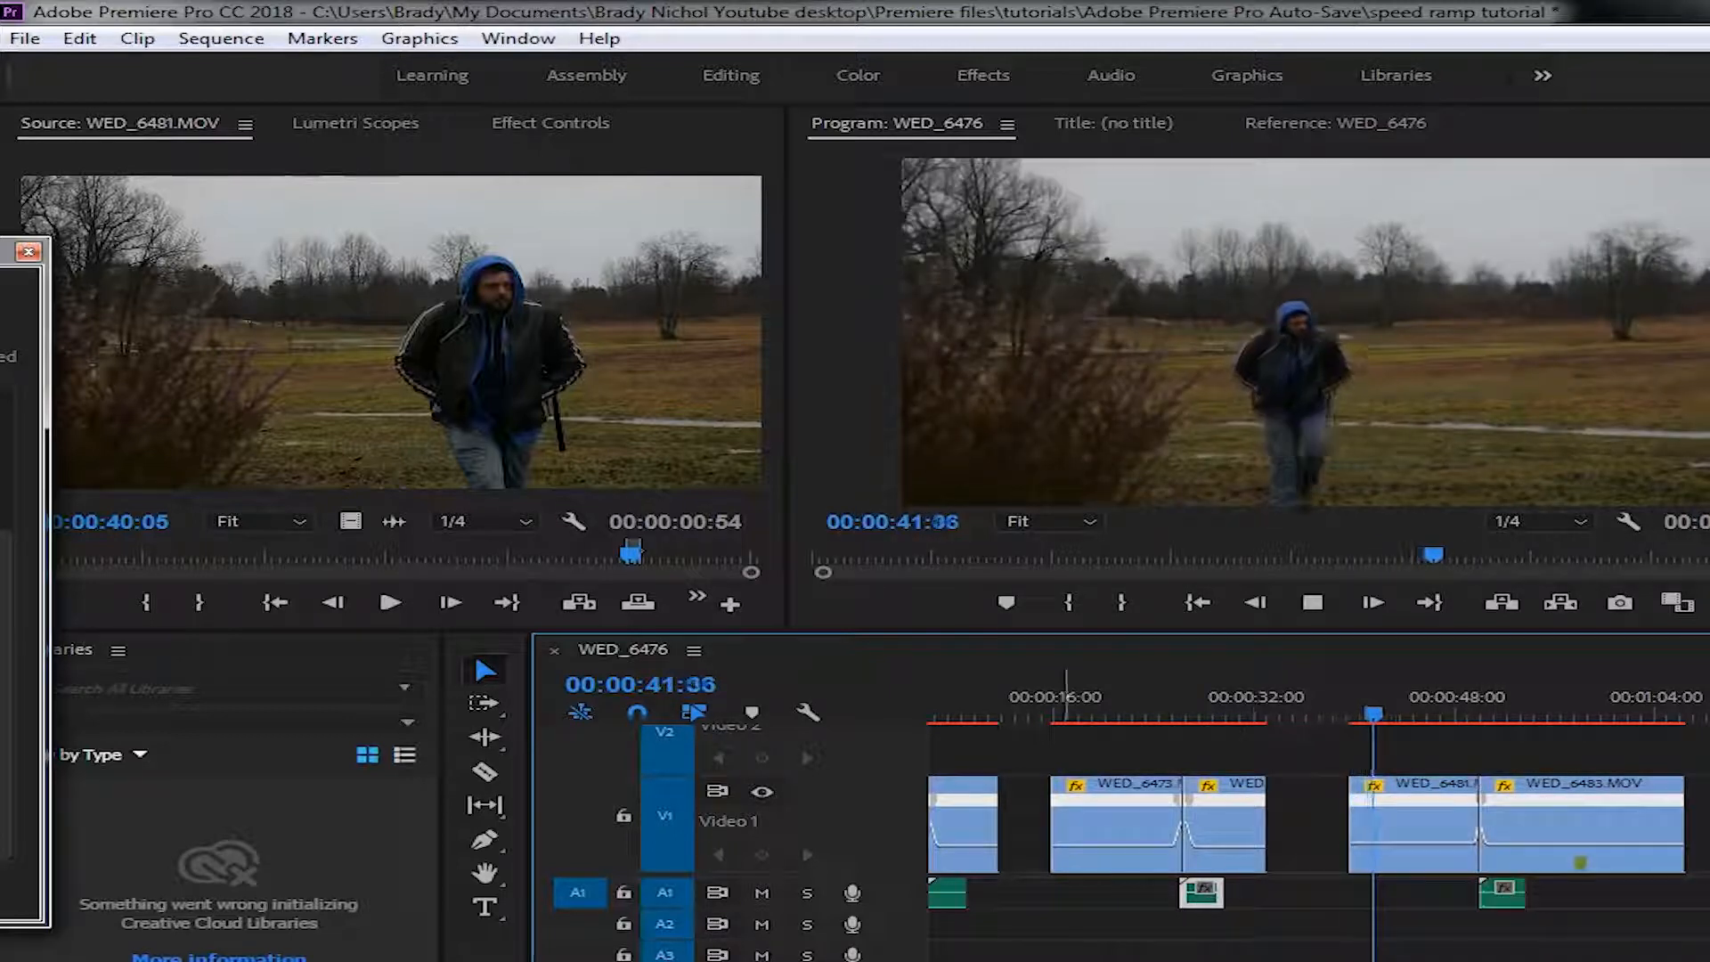
- Move this sound effect earlier to start with the WED_6481.MOV ramp just before the cut, and play through the transition
key("equal")
key("equal")
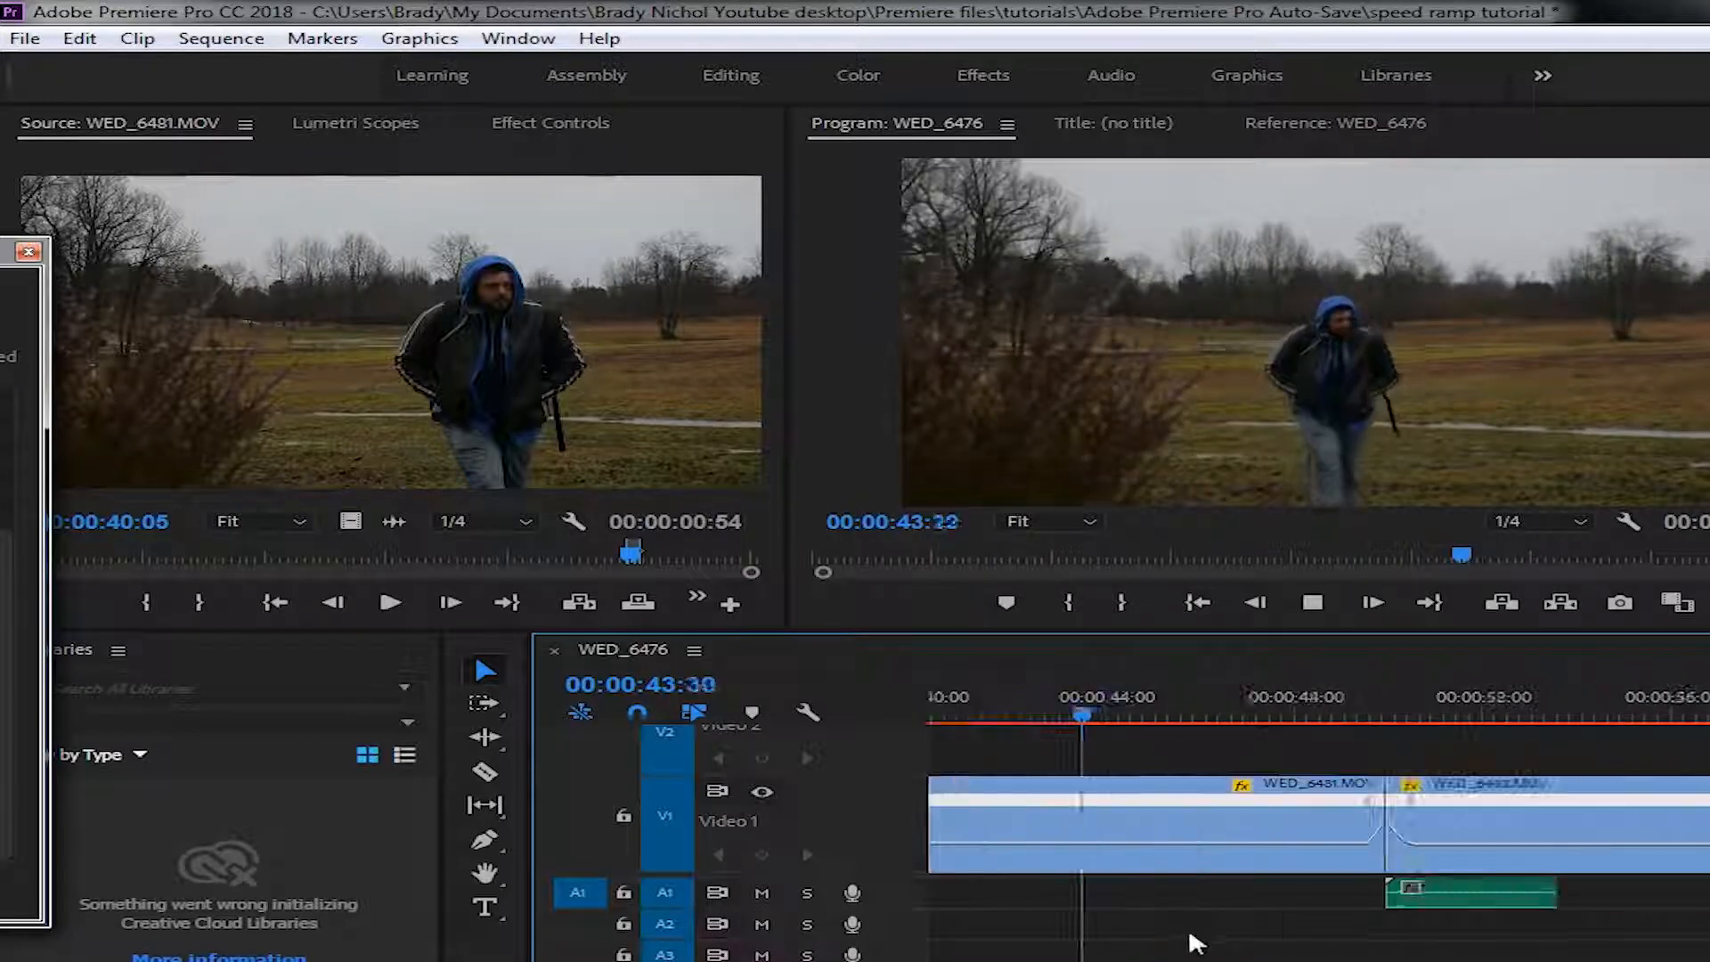
left_click(1414, 894)
left_click_drag(1414, 893, 1413, 898)
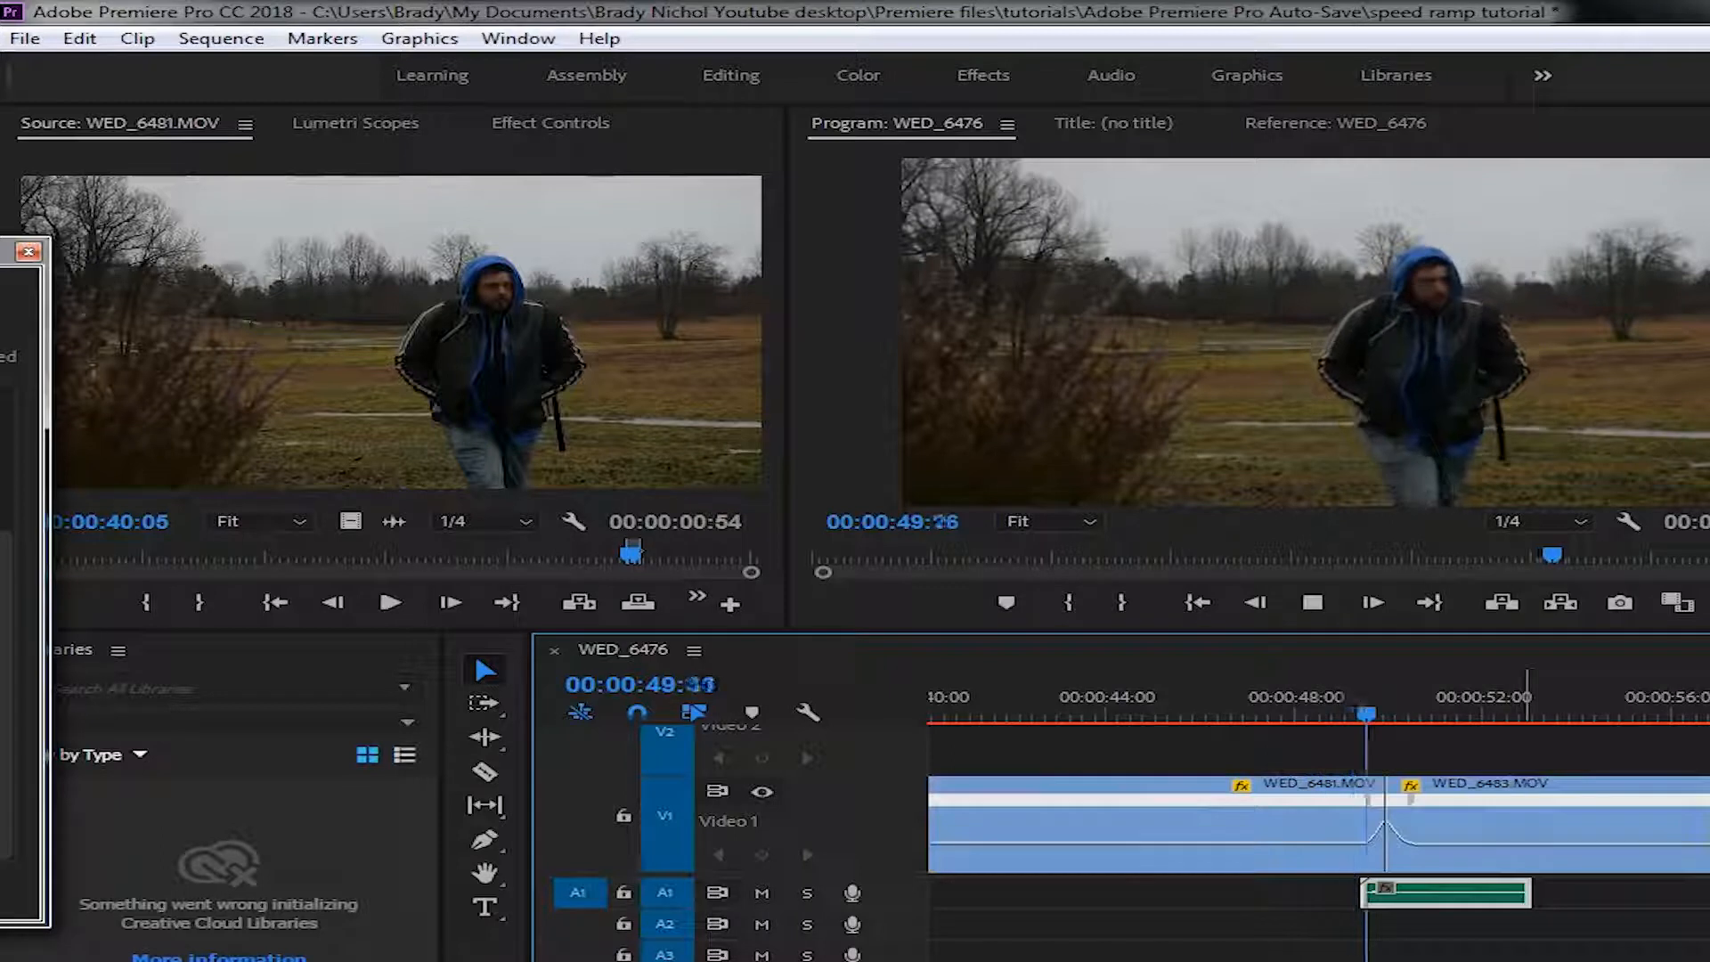
key("space")
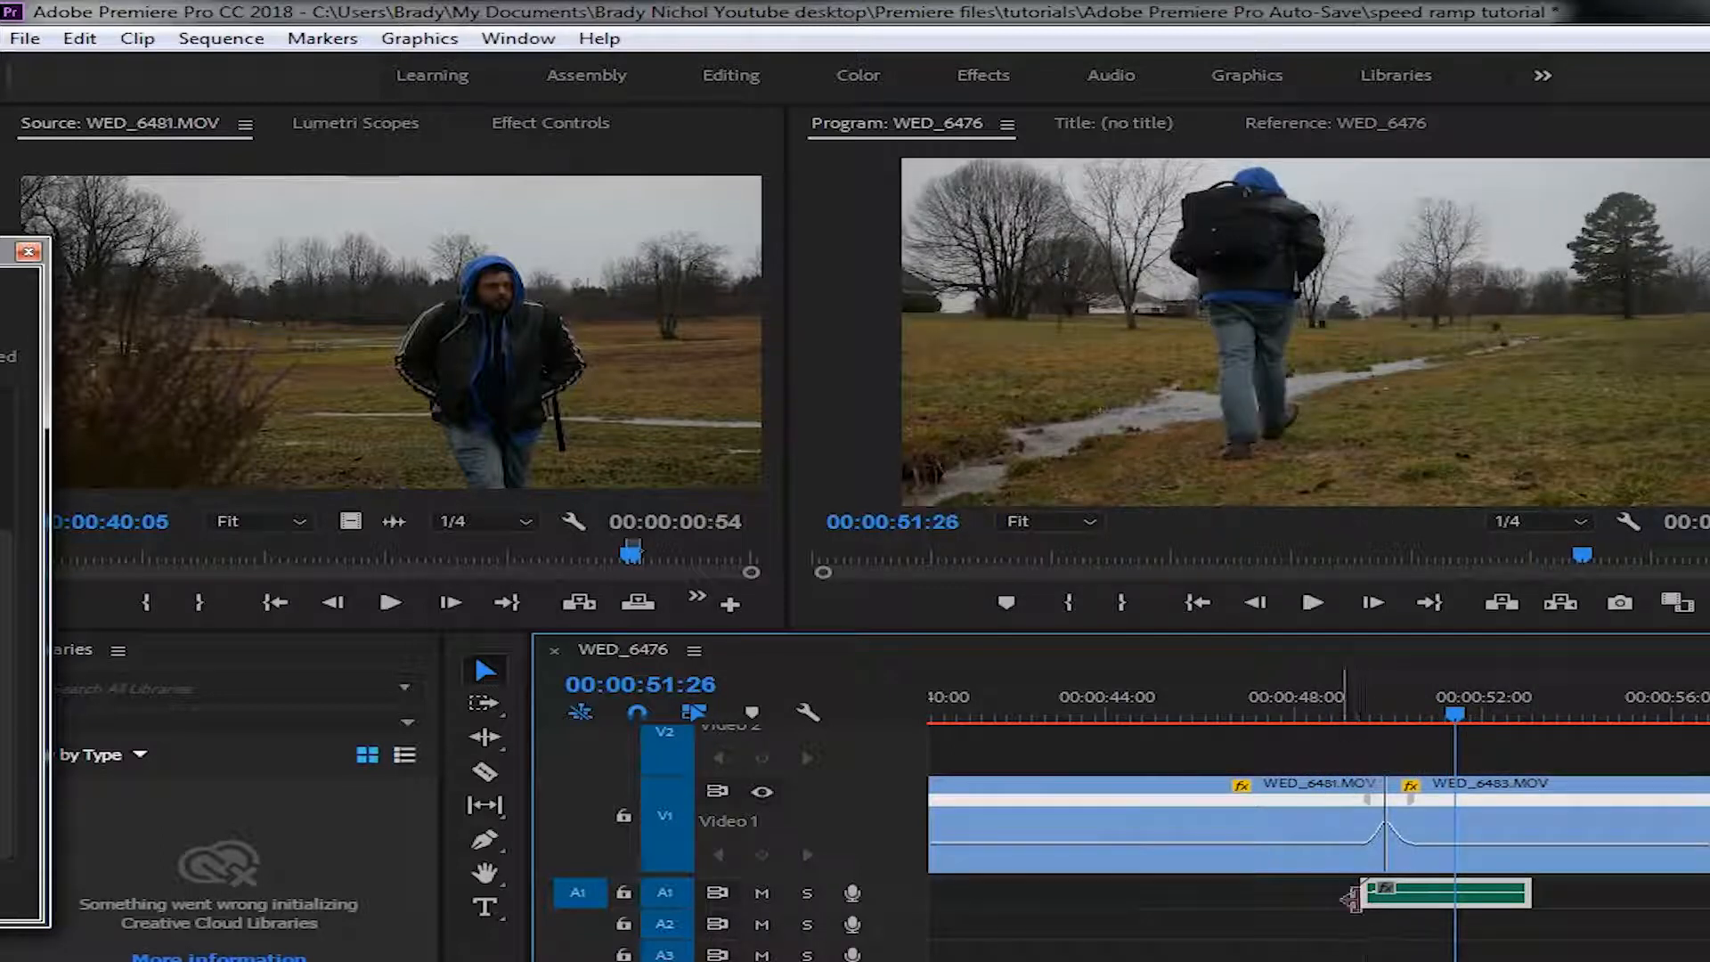
- Set the speed of the sound effect under the WED_6481.MOV/WED_6483.MOV cut to 50%
key("ctrl+r")
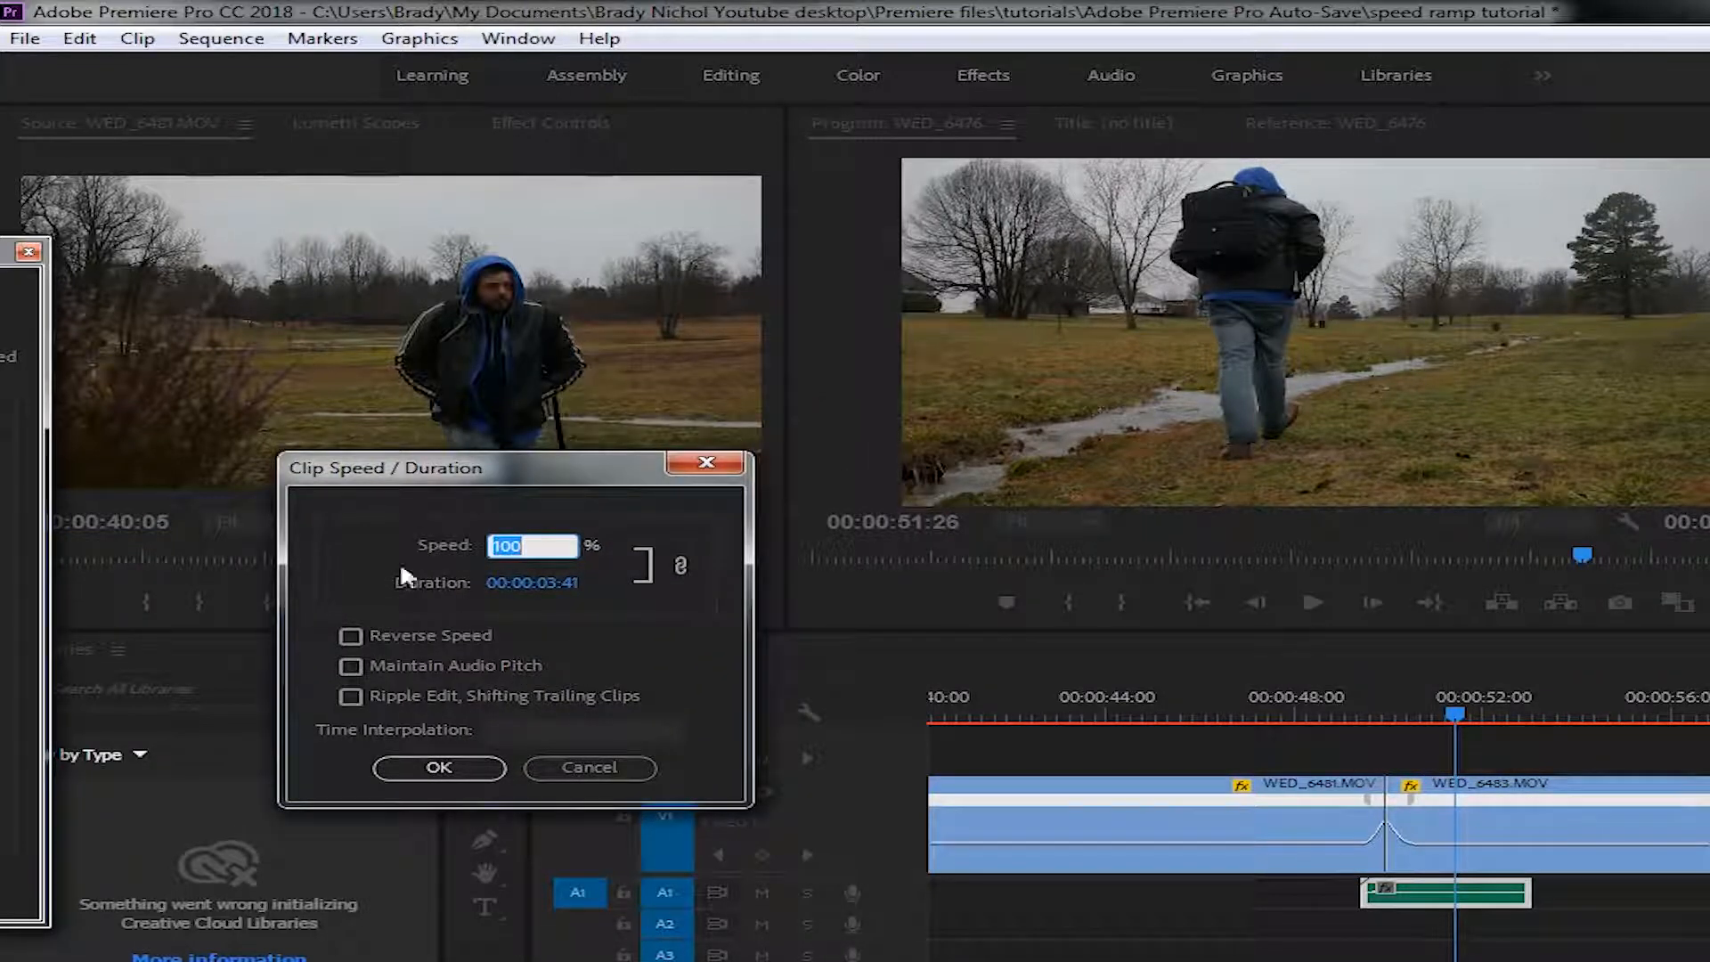
left_click(575, 560)
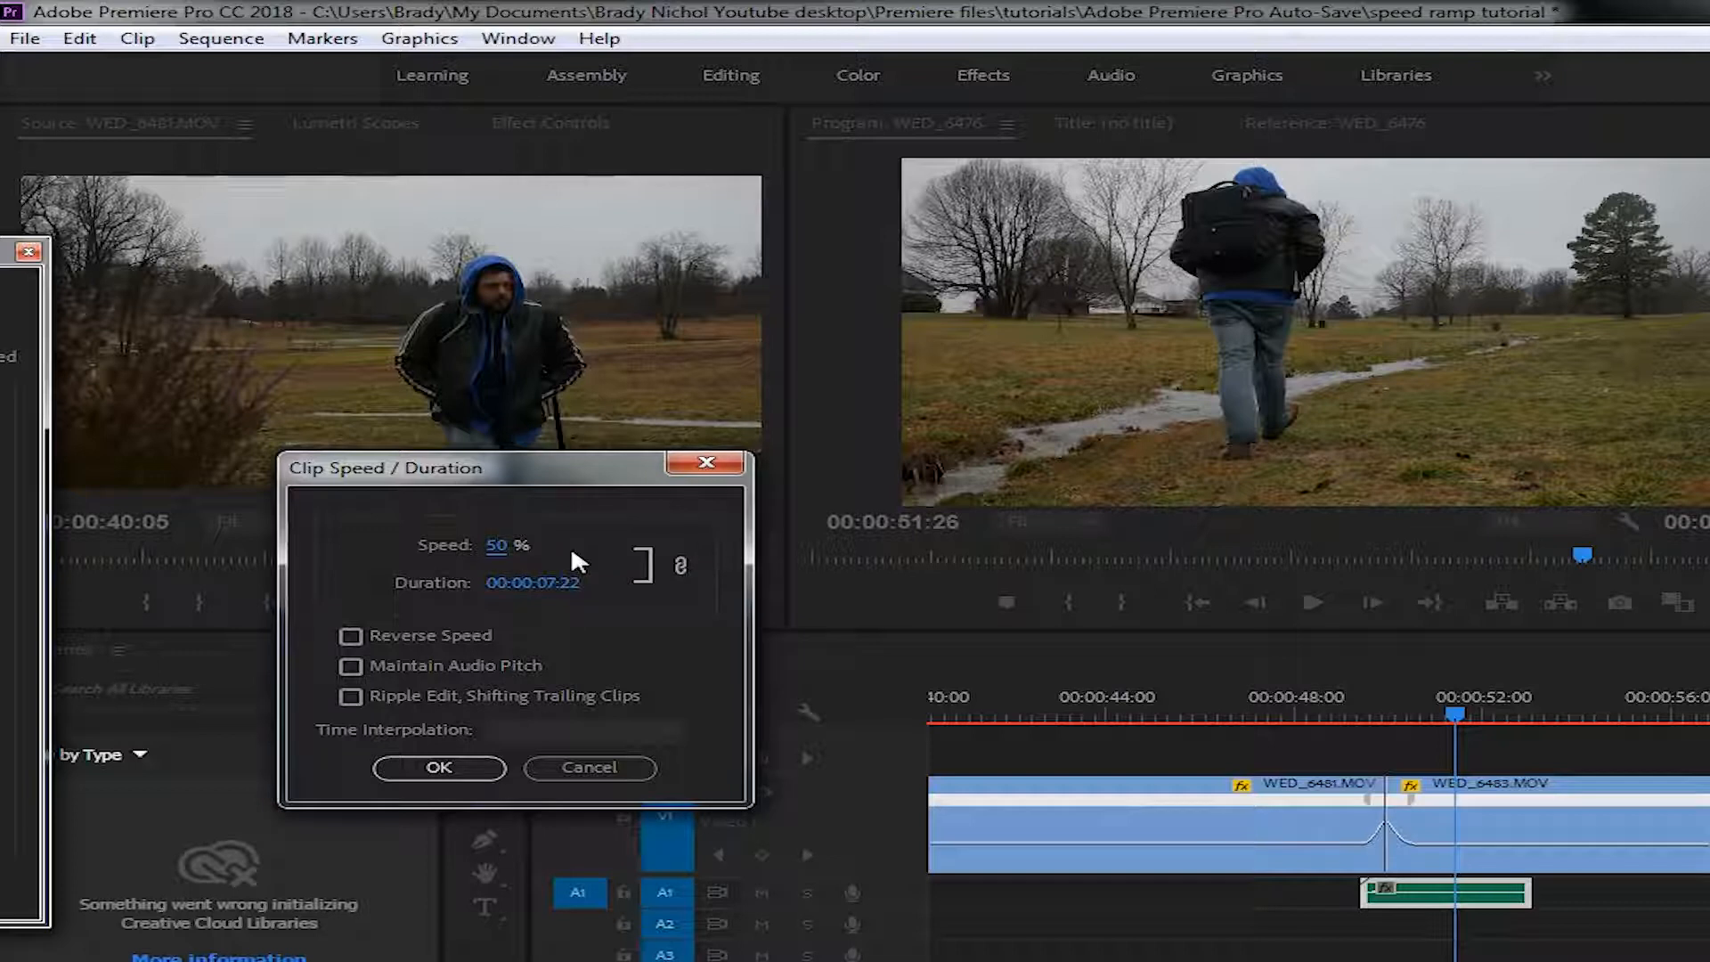
left_click(486, 766)
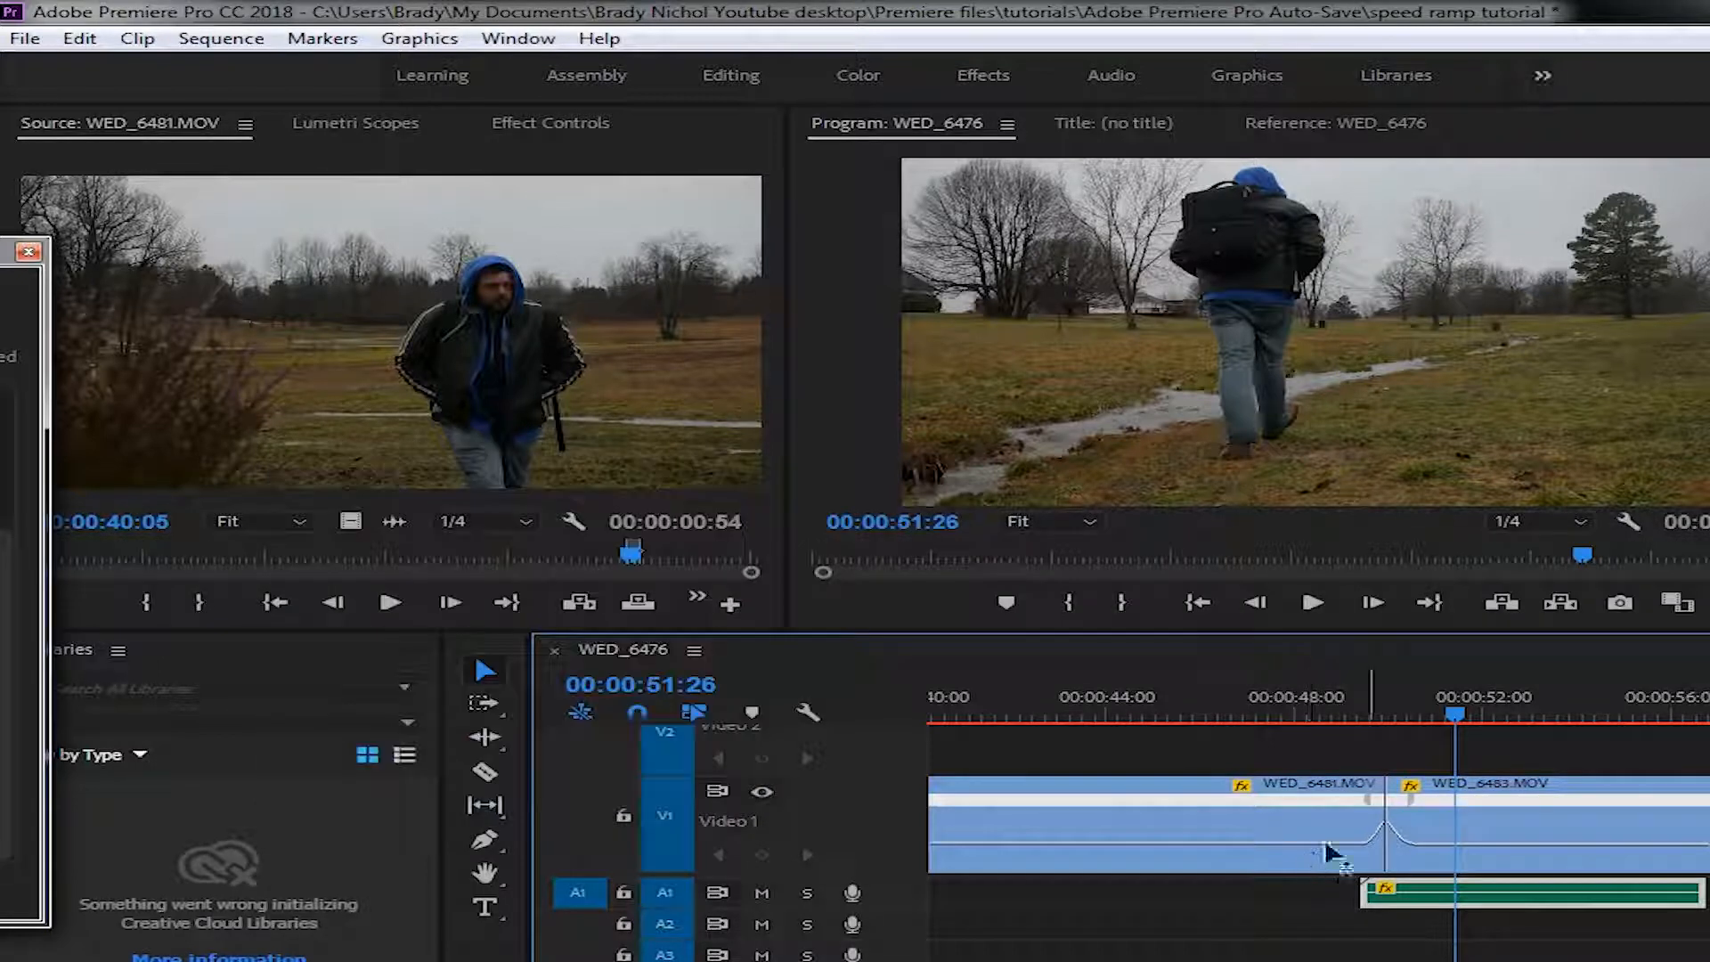
- Try moving the slowed sound effect earlier to start at 00:00:48:18, and play the transition from there
mouse_move(1554, 904)
left_mouse_down()
mouse_move(1344, 907)
mouse_move(1544, 906)
left_mouse_up()
left_click(1307, 715)
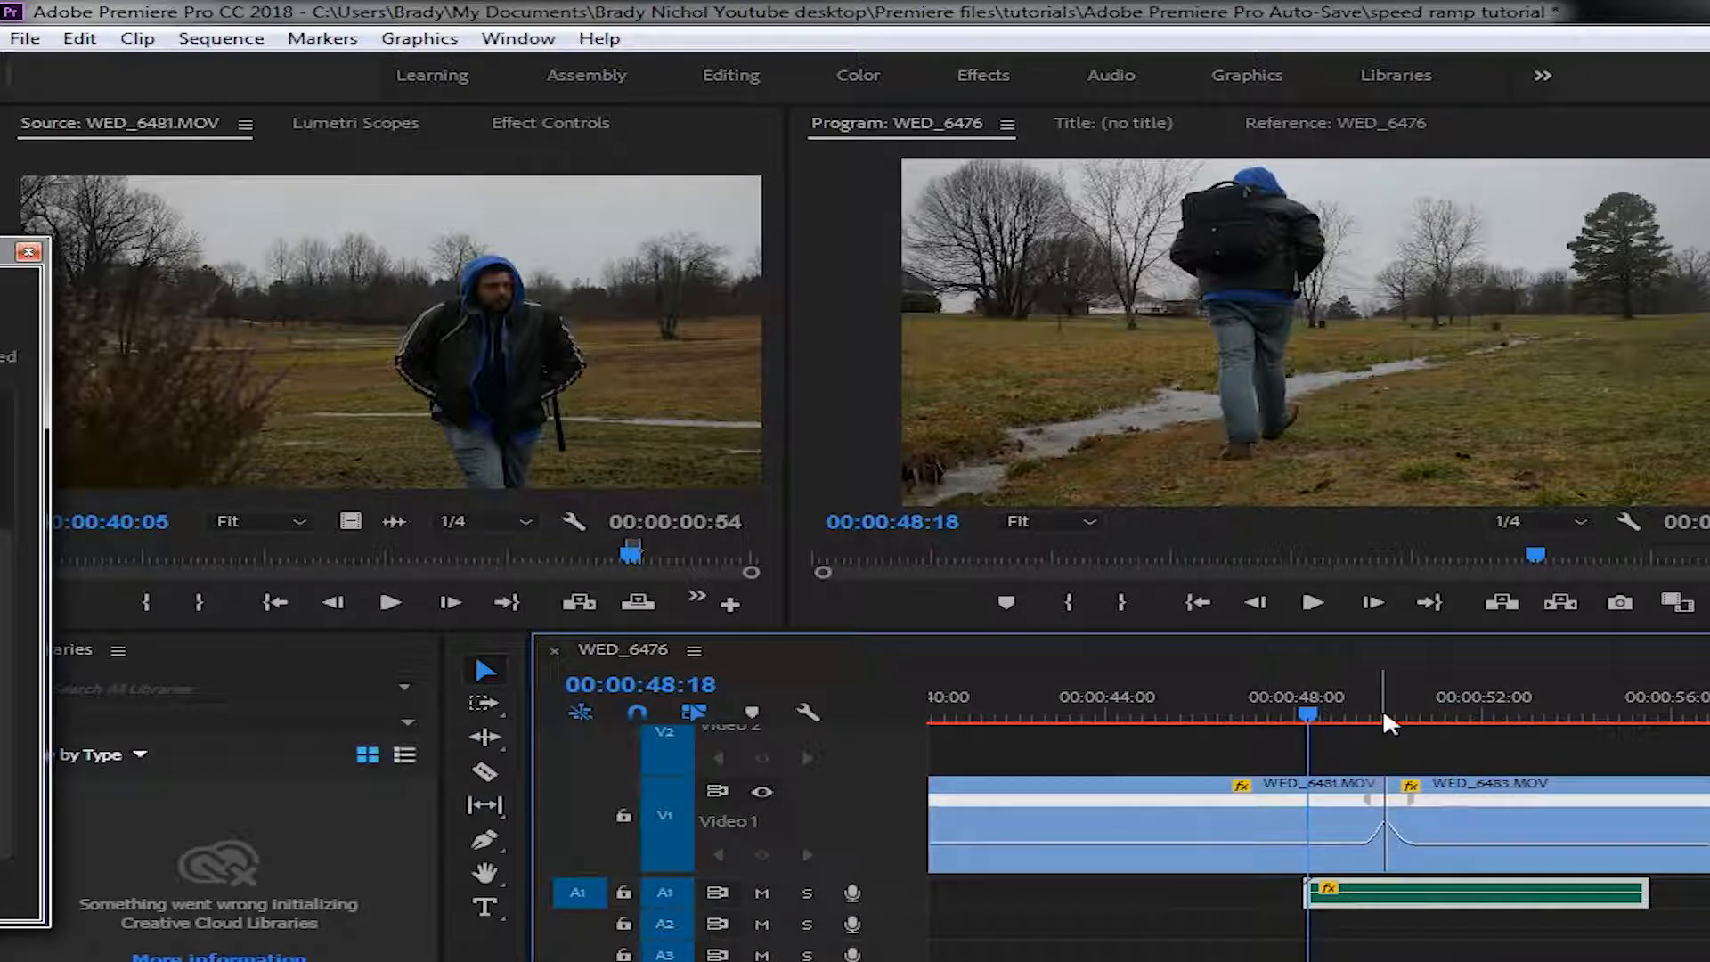
key("space")
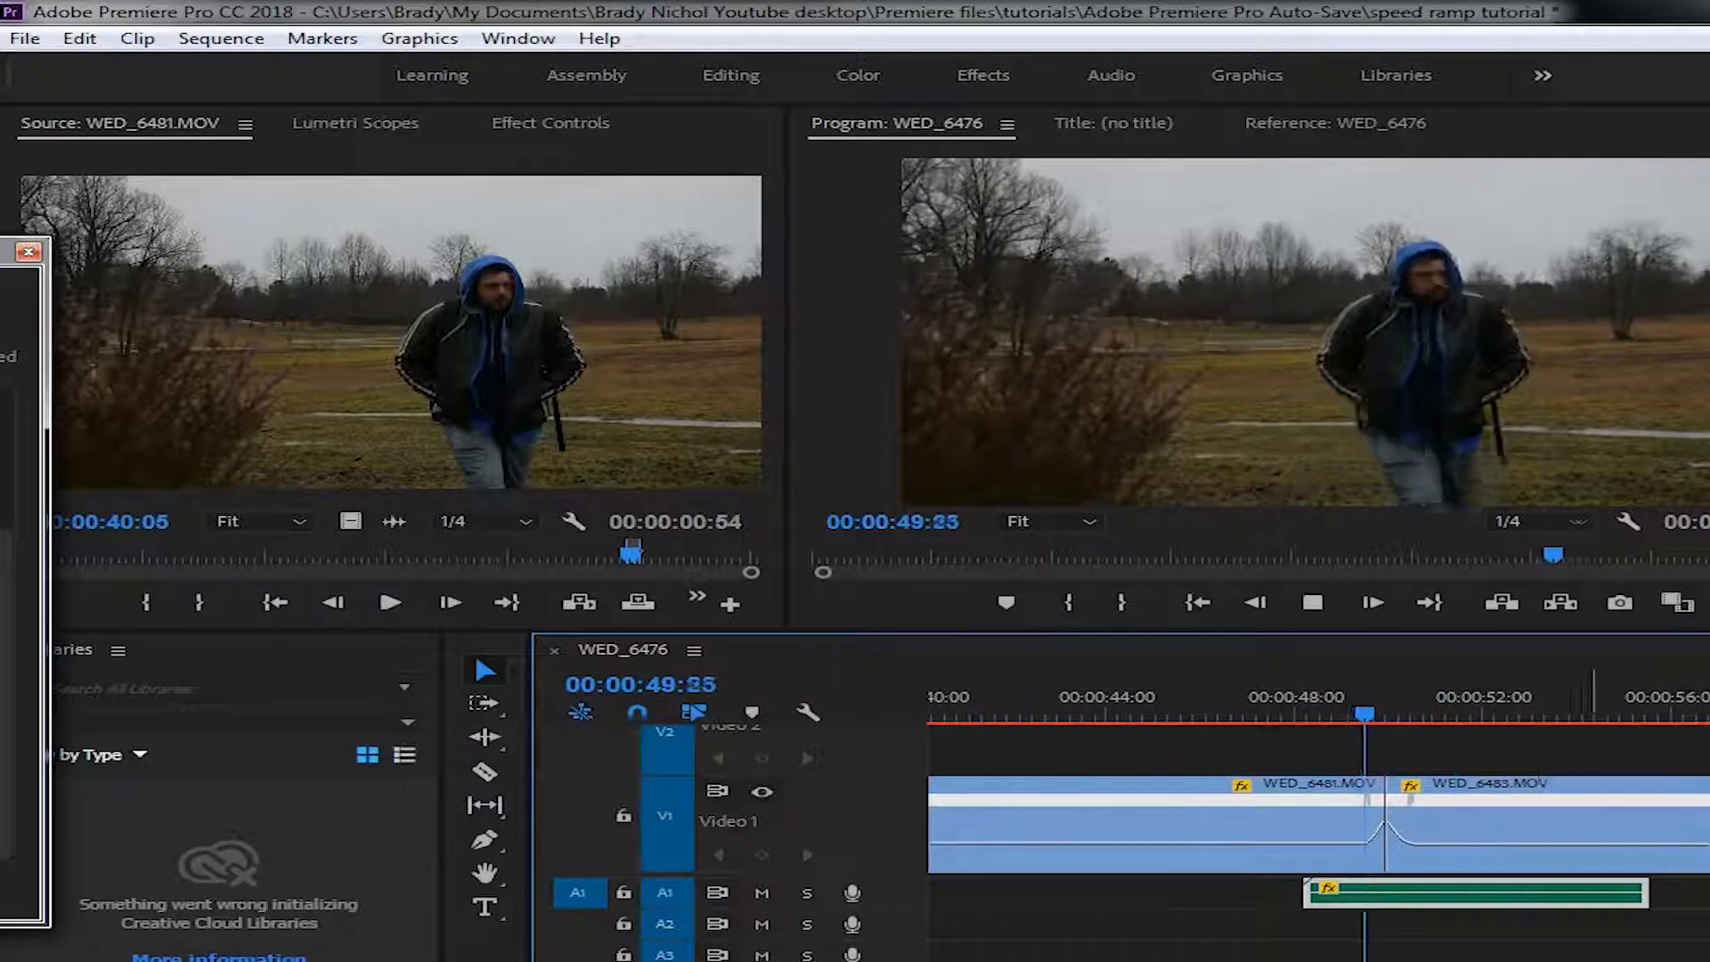
key("space")
- Move the slowed sound effect back to start with the WED_6481.MOV ramp just before the cut, and play the transition
left_click_drag(1396, 909, 1454, 908)
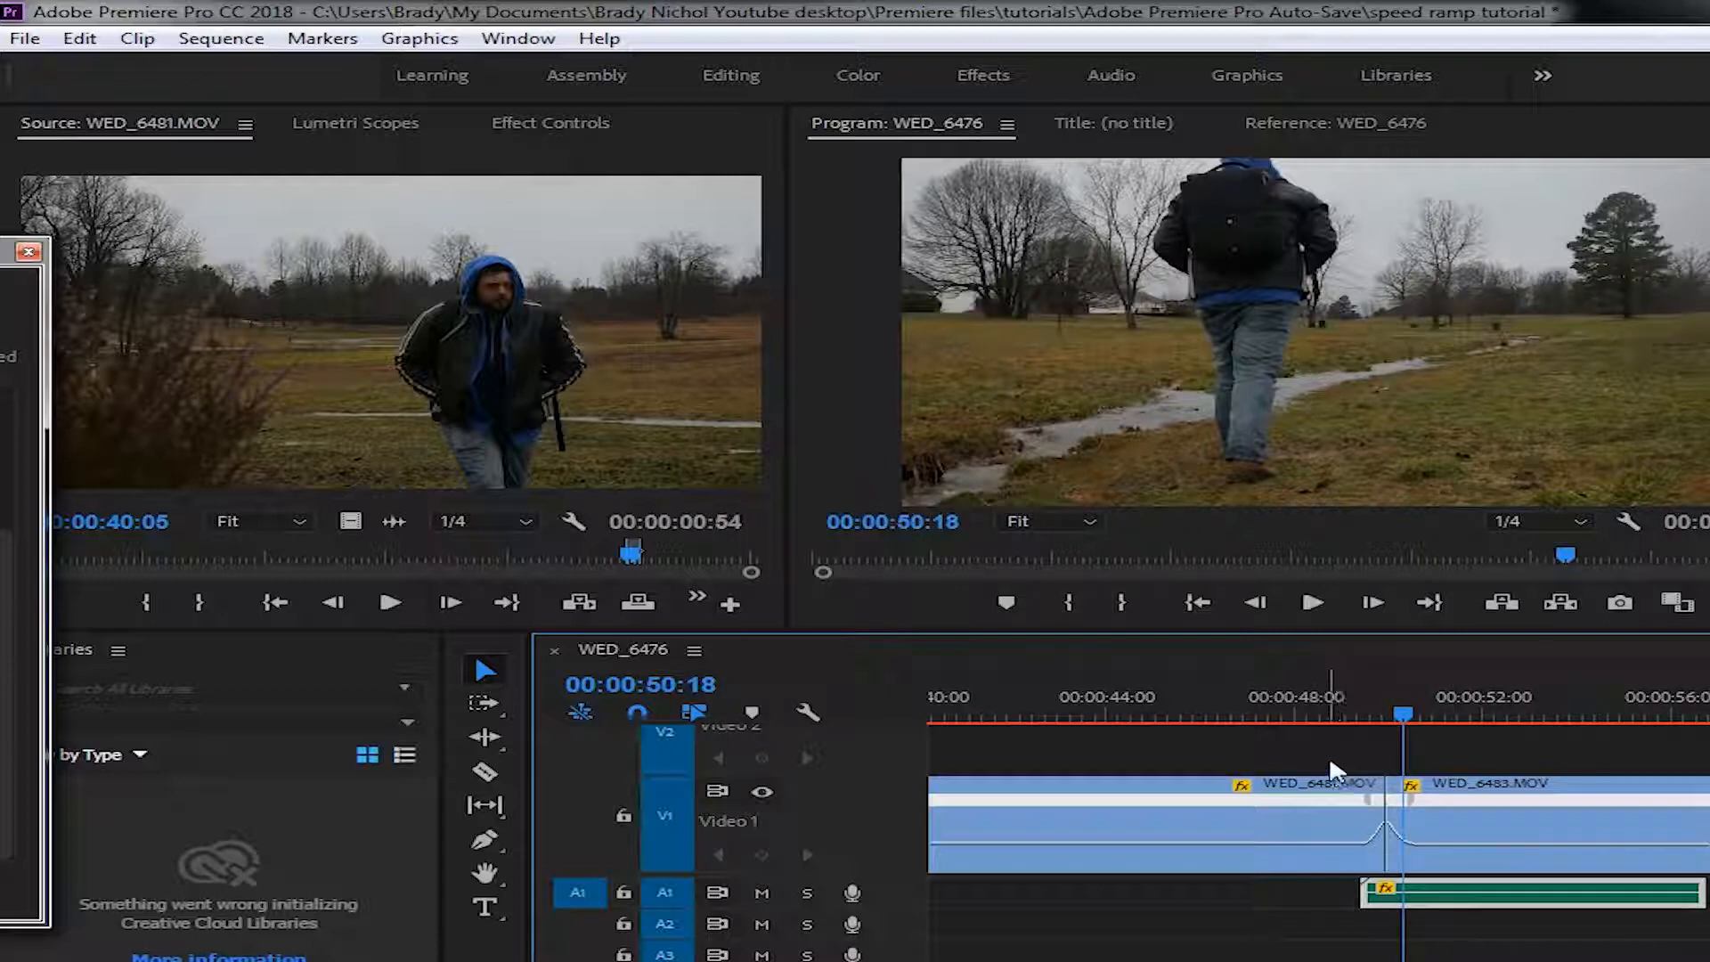
left_click(1275, 698)
key("space")
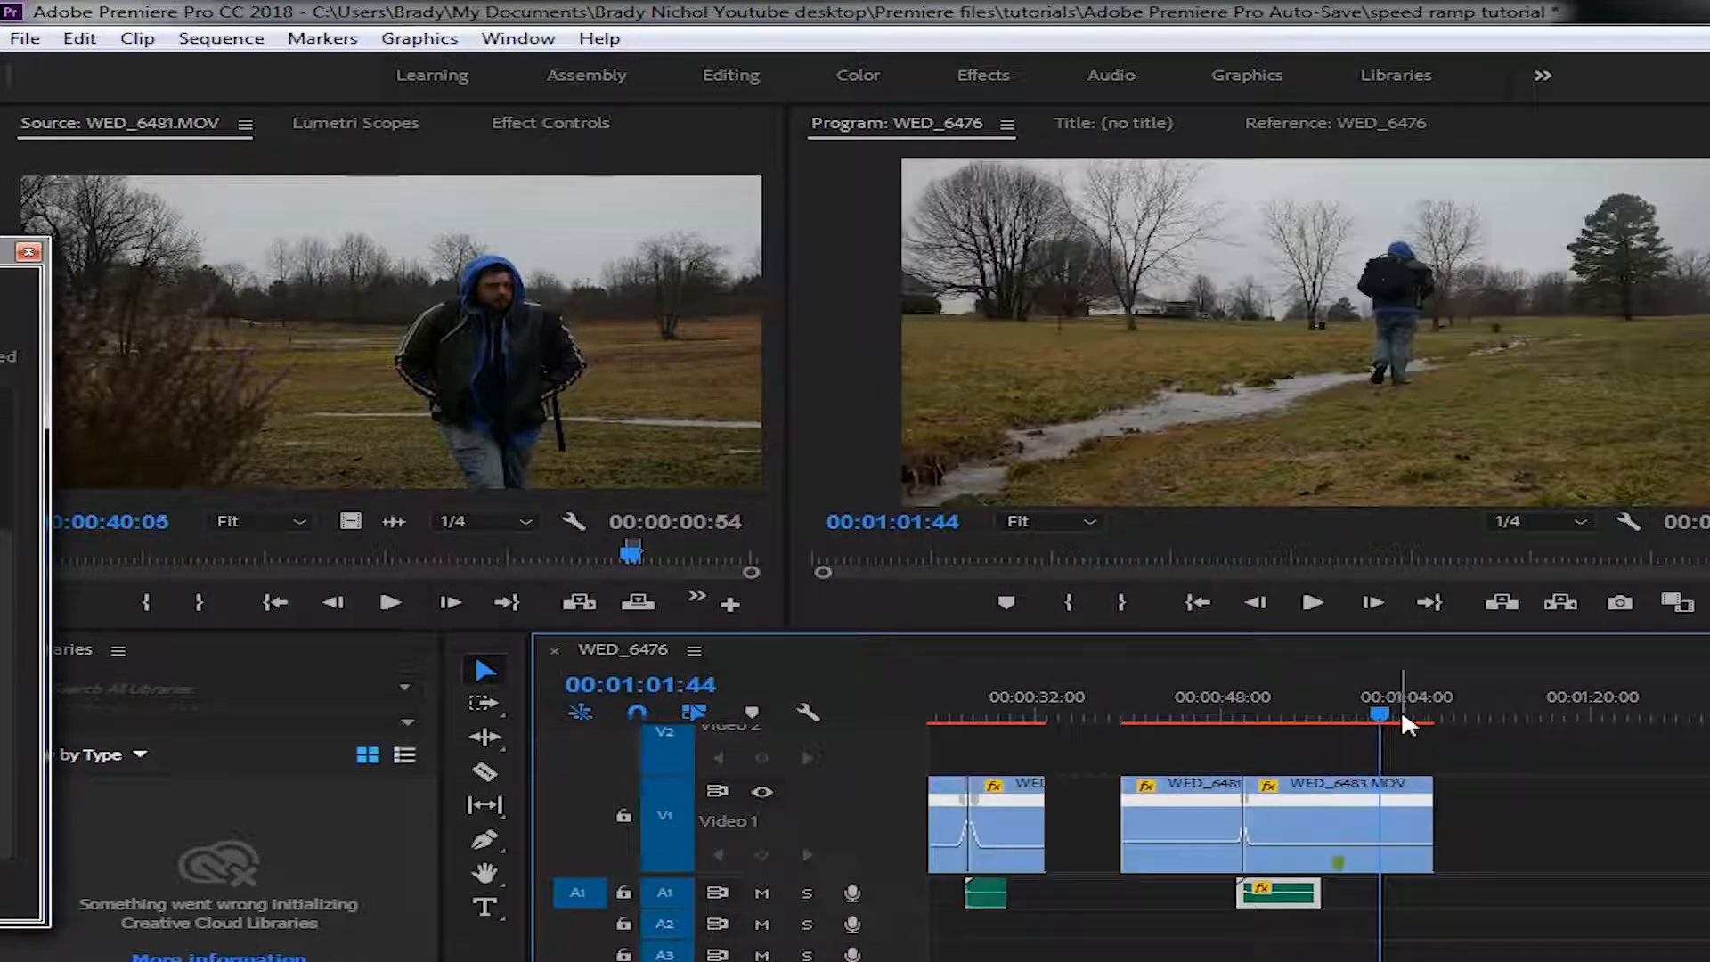
left_click_drag(1387, 714, 1246, 734)
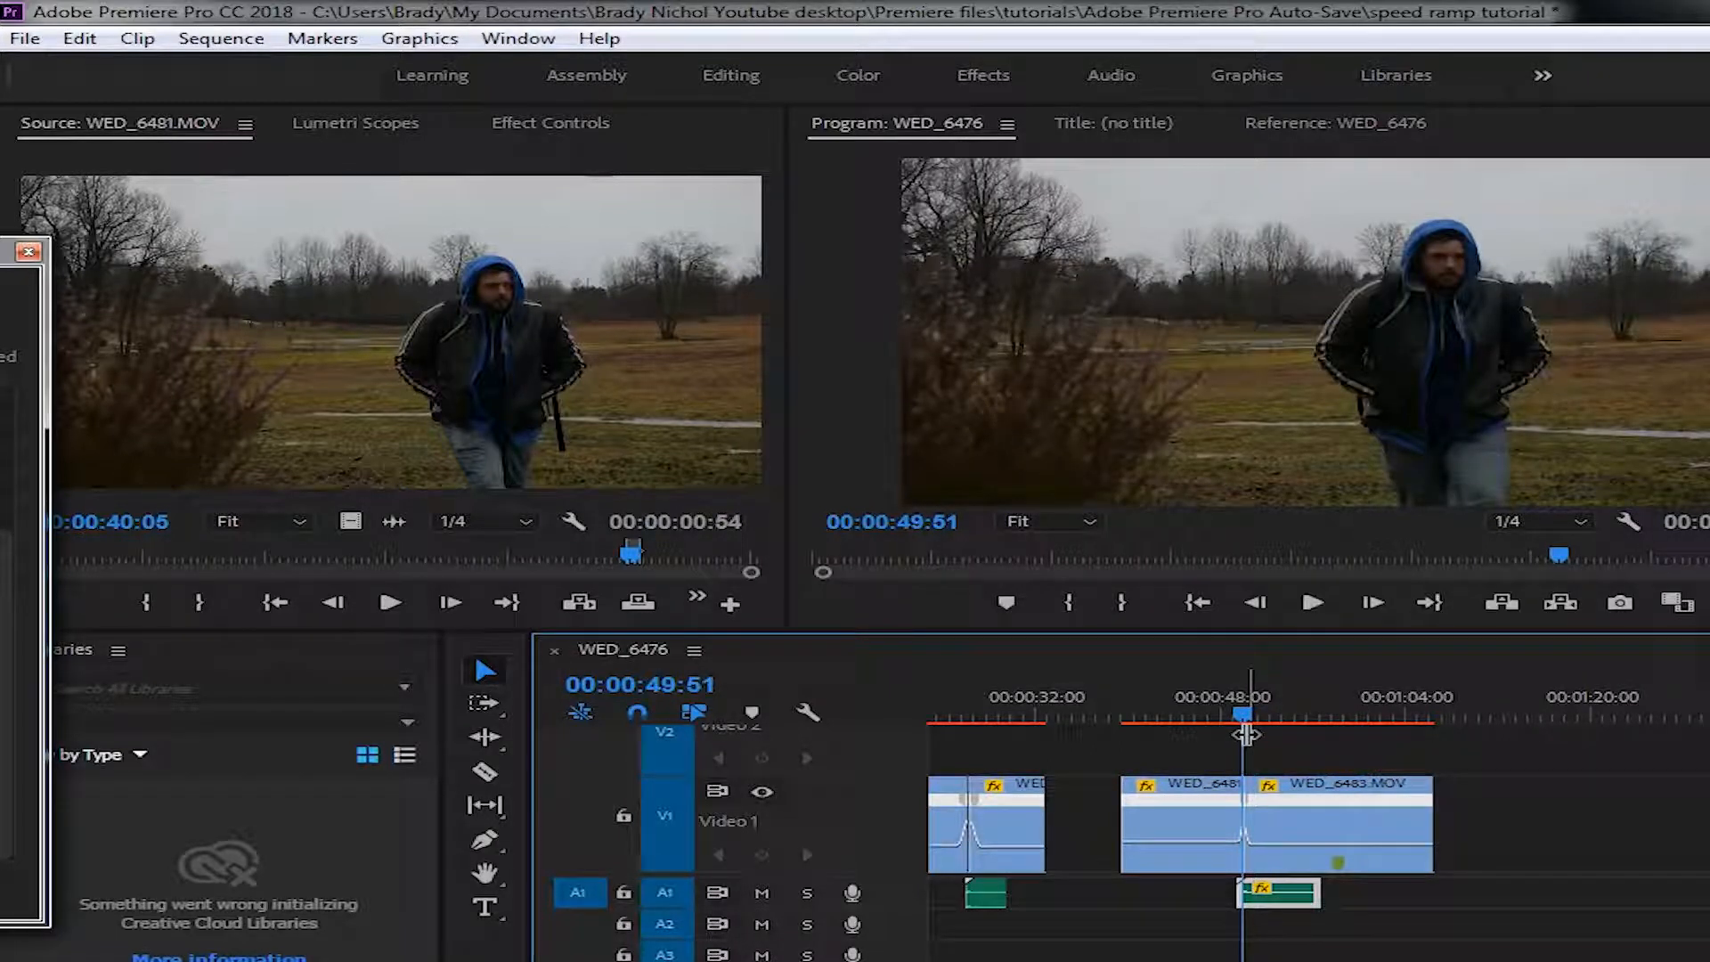
key("Return")
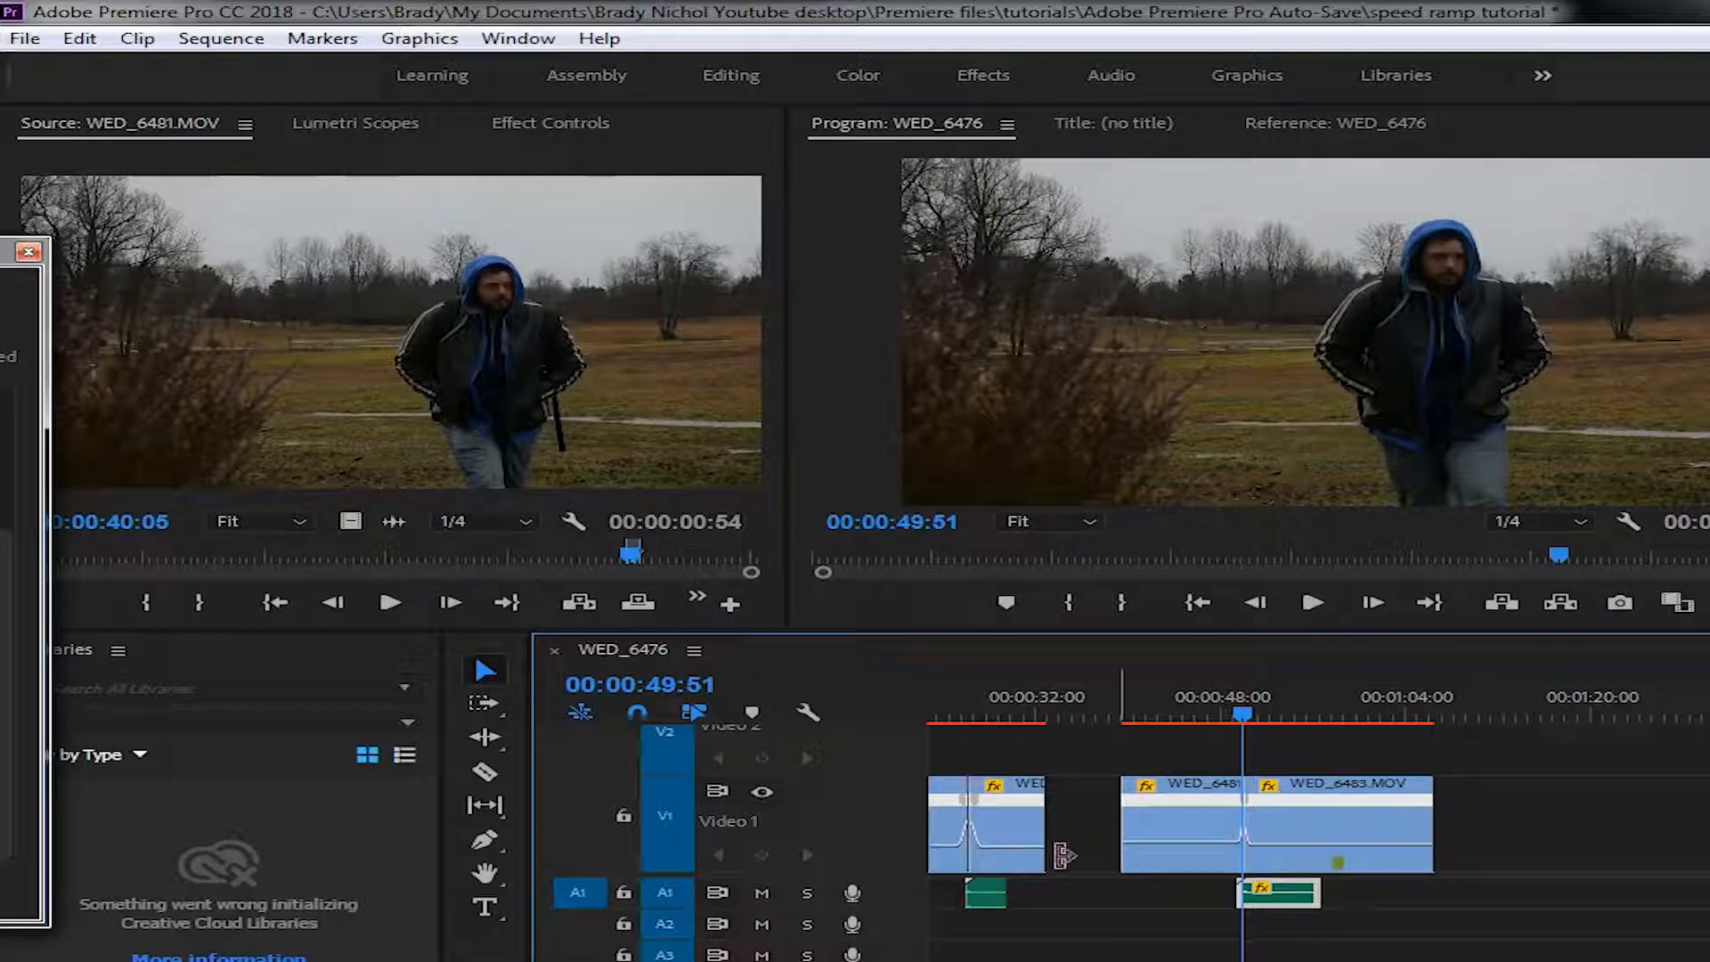
left_click_drag(1247, 716, 1218, 711)
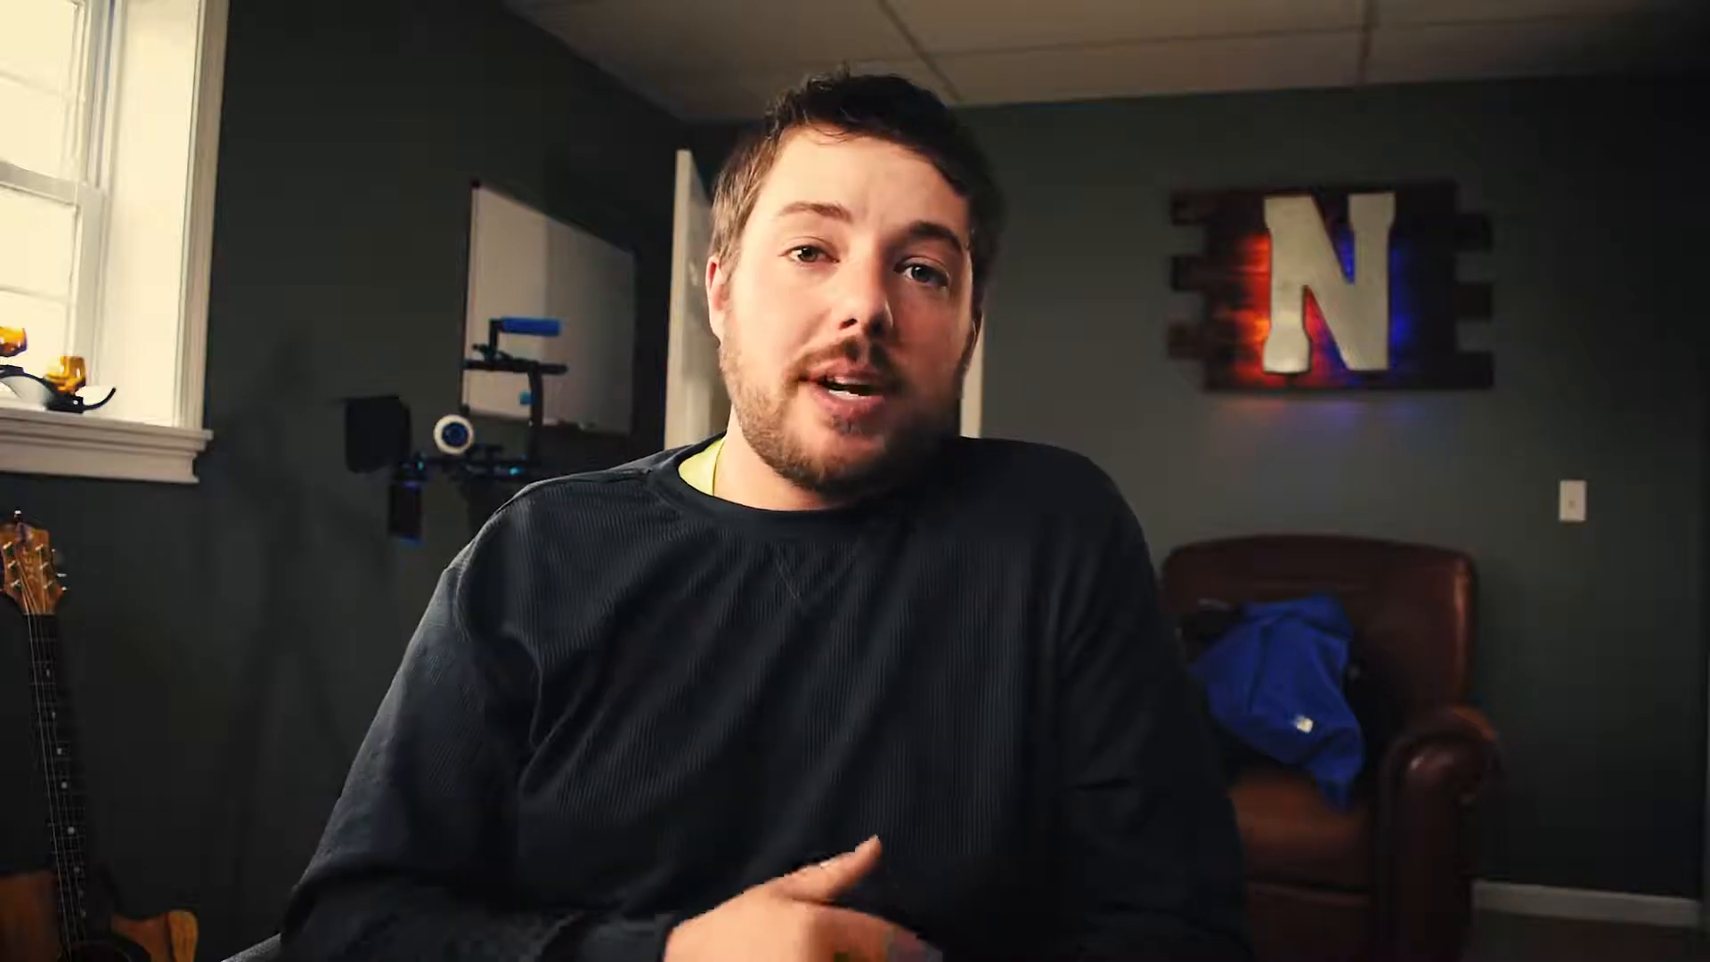